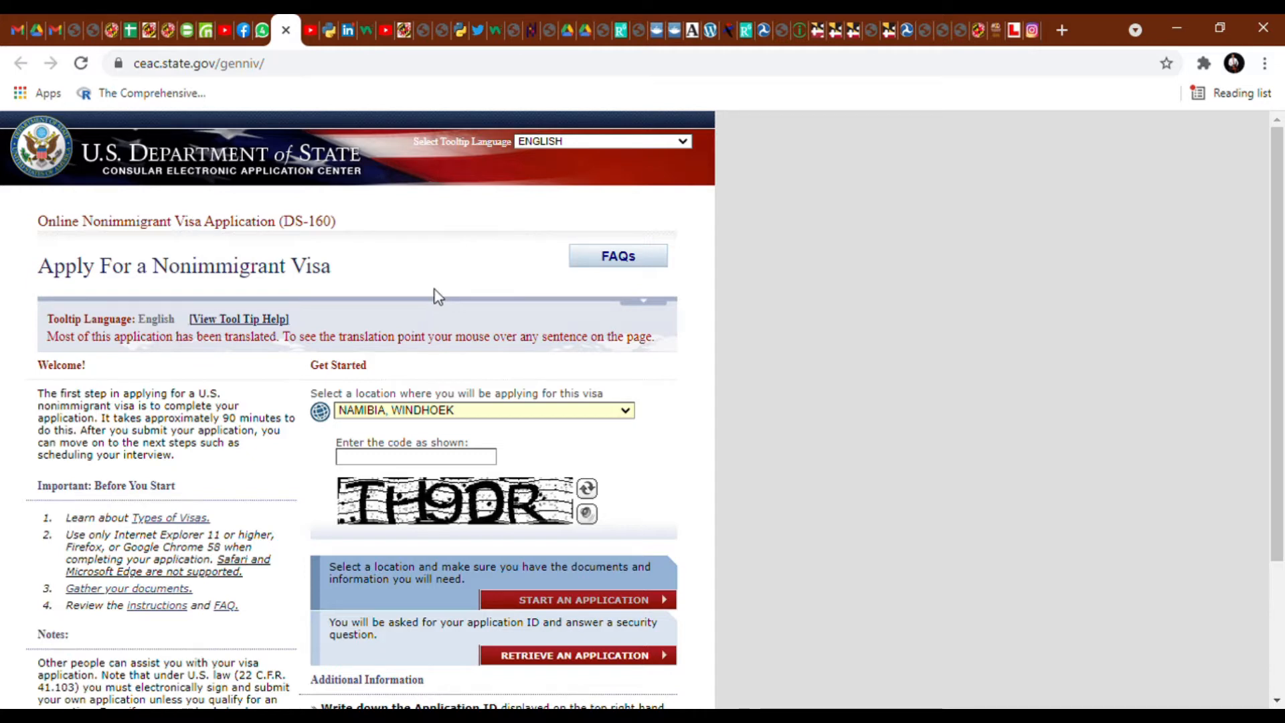
- Select NIGERIA, ABUJA as the location, type the displayed captcha code, and start a new application
{"action": "left_click", "coordinate": [435, 289]}
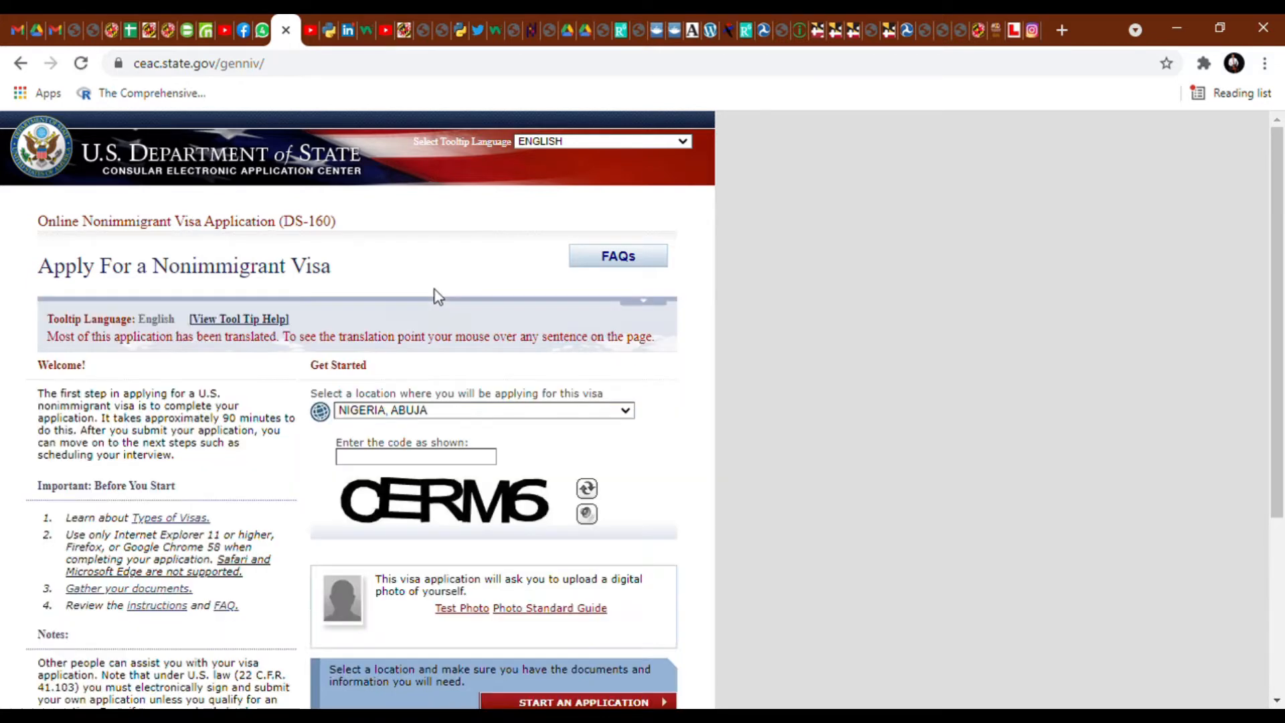
{"action": "left_click", "coordinate": [454, 465]}
{"action": "left_click", "coordinate": [424, 461]}
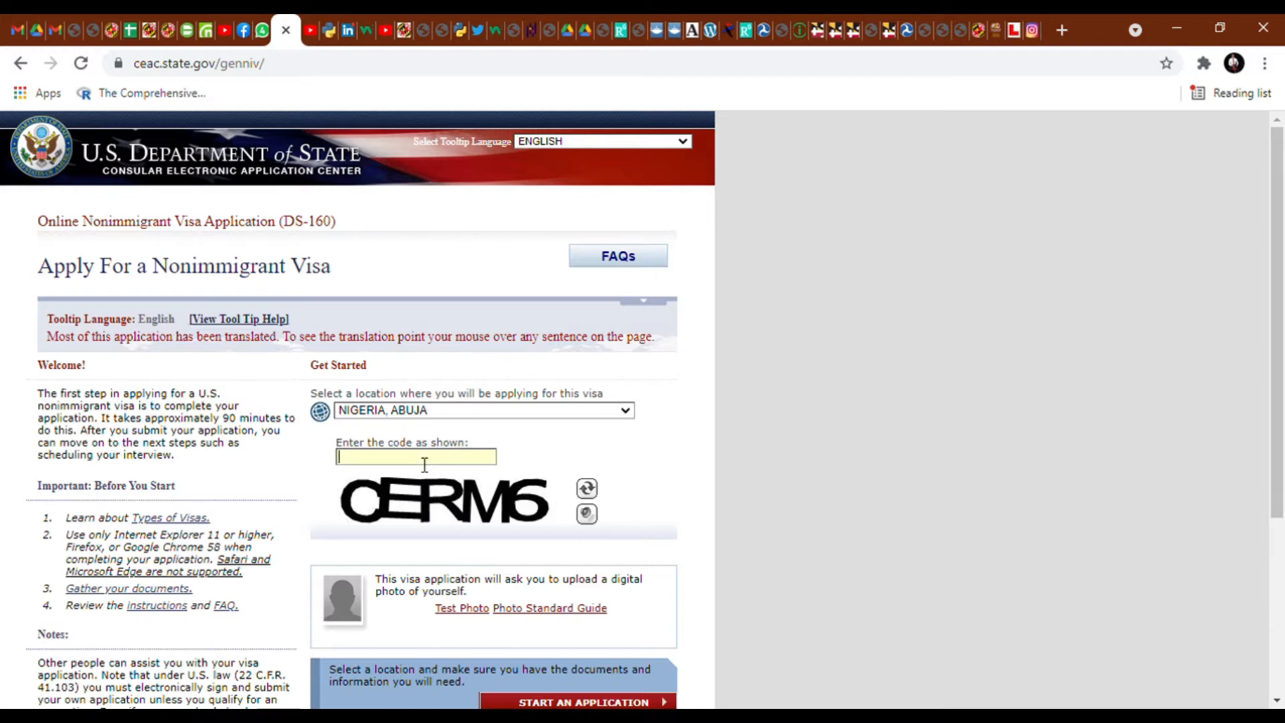
{"action": "type", "text": "CERM6"}
{"action": "scroll", "coordinate": [424, 464], "scroll_direction": "down", "scroll_amount": 3}
{"action": "left_click", "coordinate": [638, 514]}
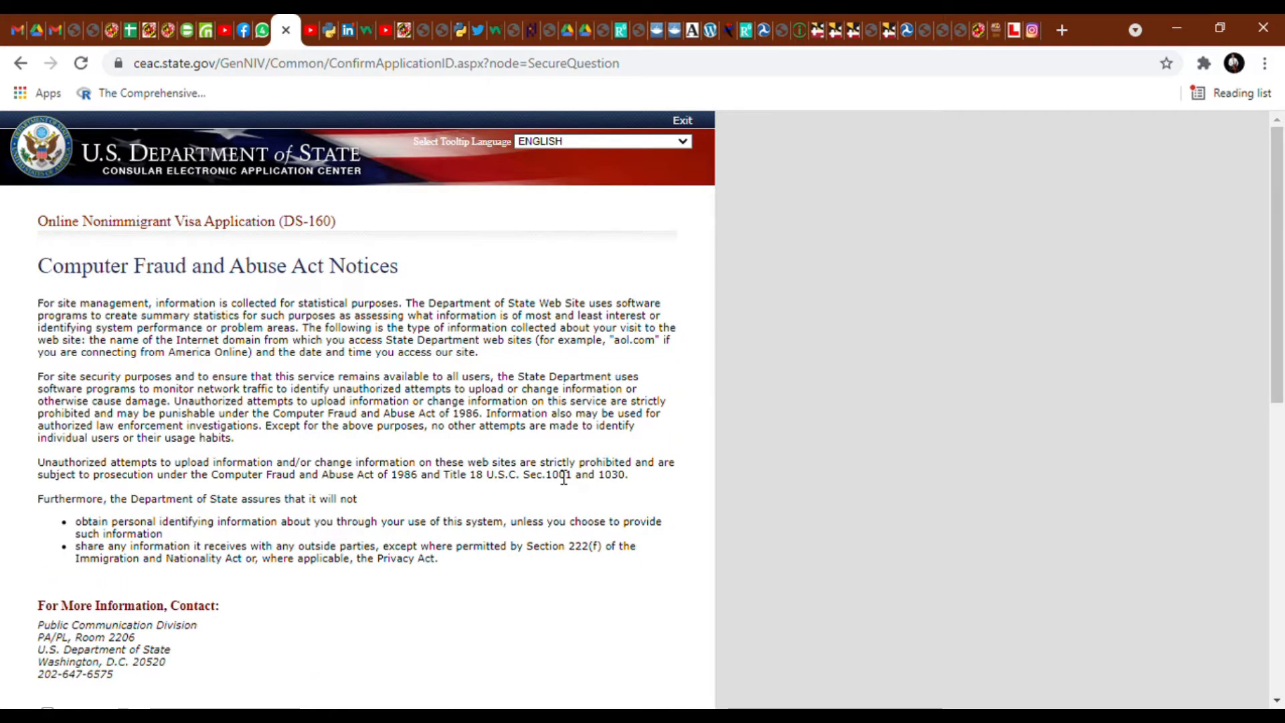
- Agree to the fraud notices, answer the mother's-mother security question, and continue
{"action": "scroll", "coordinate": [569, 478], "scroll_direction": "down", "scroll_amount": 2}
{"action": "scroll", "coordinate": [554, 473], "scroll_direction": "down", "scroll_amount": 1}
{"action": "scroll", "coordinate": [447, 472], "scroll_direction": "up", "scroll_amount": 3}
{"action": "scroll", "coordinate": [288, 346], "scroll_direction": "down", "scroll_amount": 6}
{"action": "left_click", "coordinate": [47, 336]}
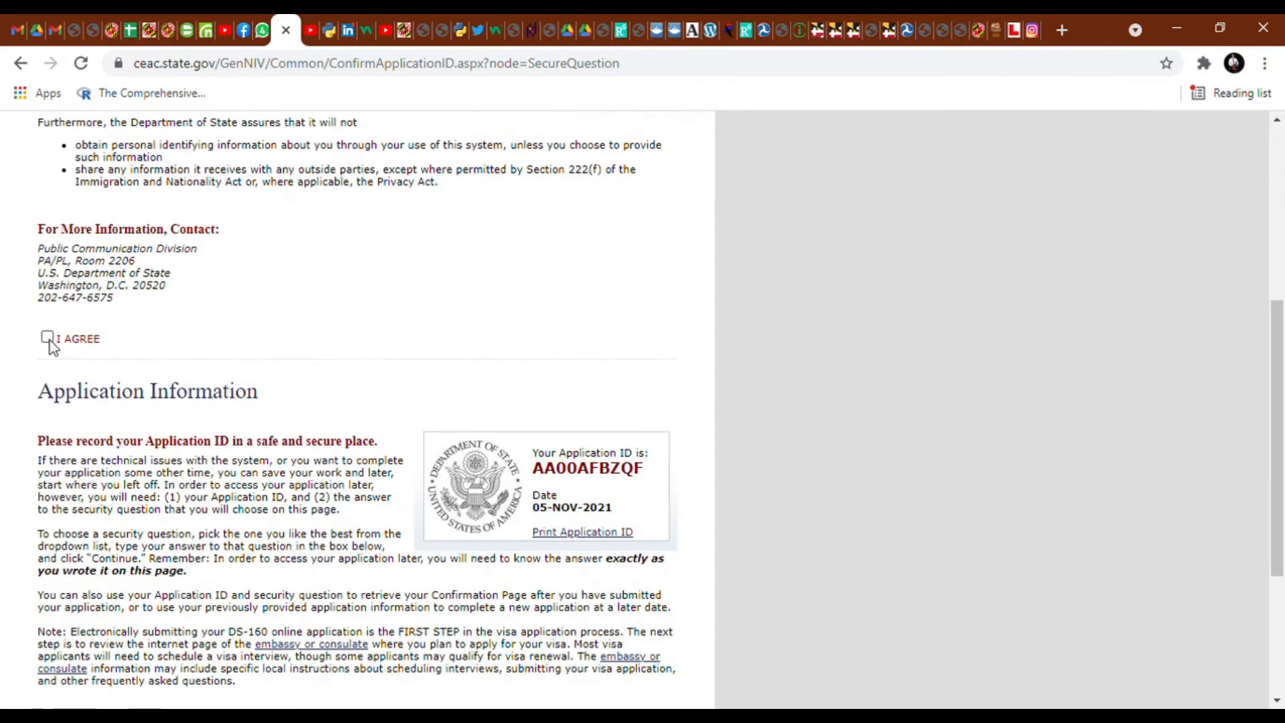
{"action": "scroll", "coordinate": [244, 368], "scroll_direction": "down", "scroll_amount": 4}
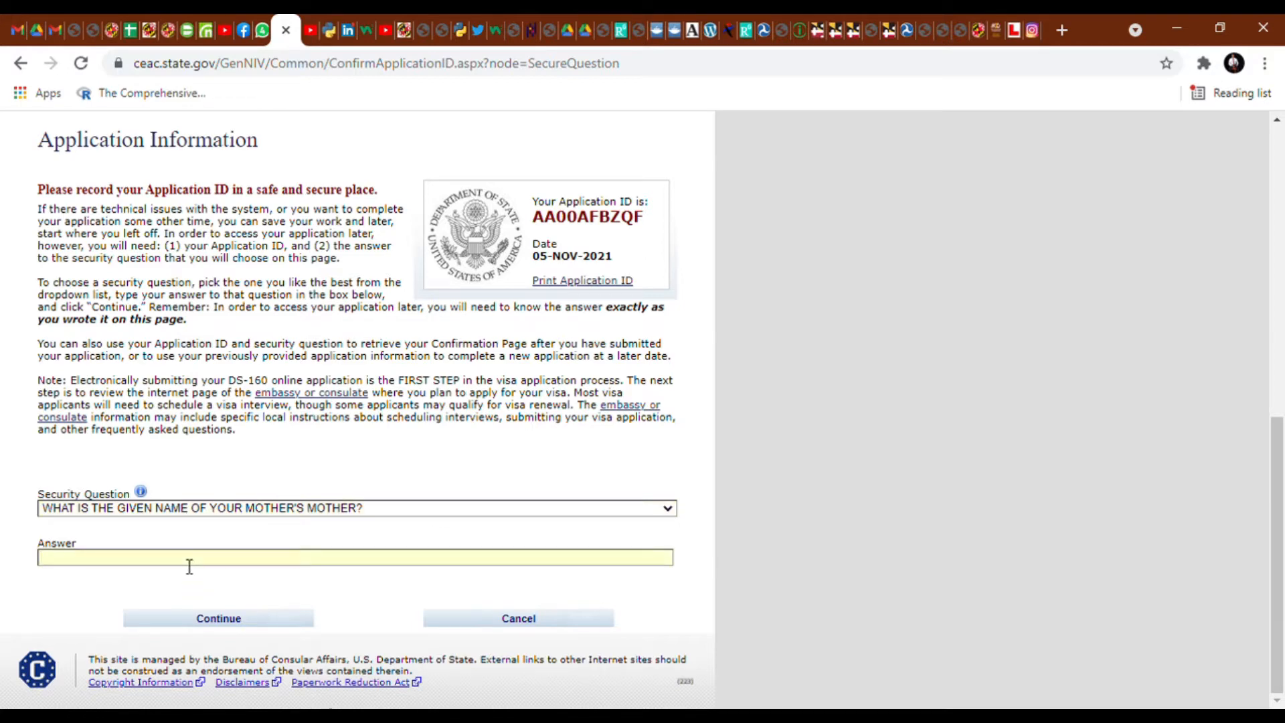
{"action": "left_click", "coordinate": [260, 621]}
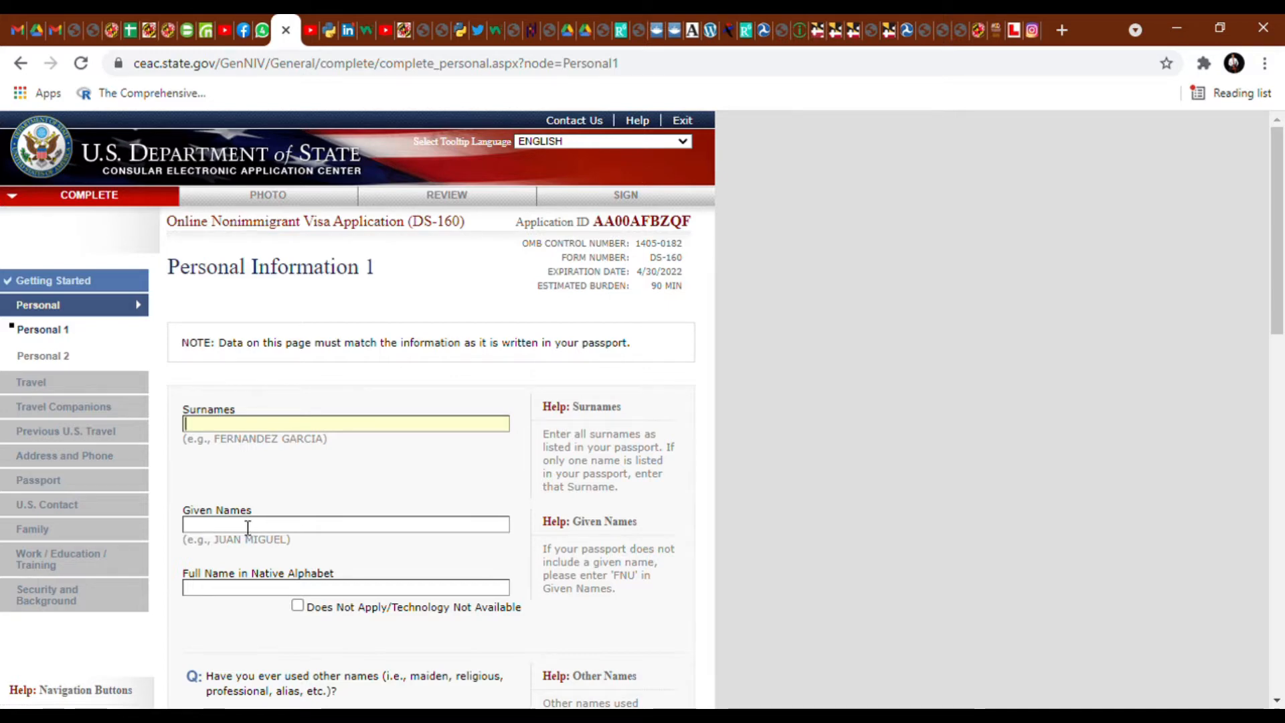
- Mark the native-alphabet name as not applicable and answer No to other names and telecode
{"action": "scroll", "coordinate": [249, 527], "scroll_direction": "down", "scroll_amount": 1}
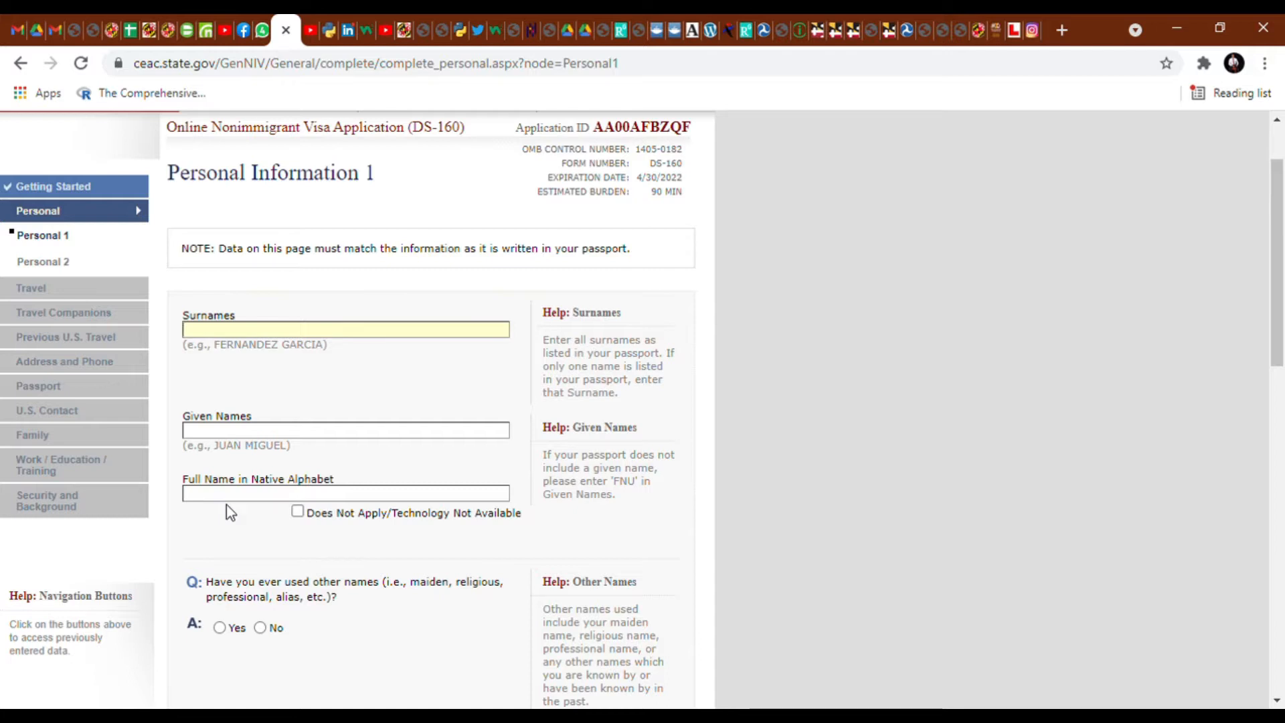
{"action": "left_click", "coordinate": [297, 512]}
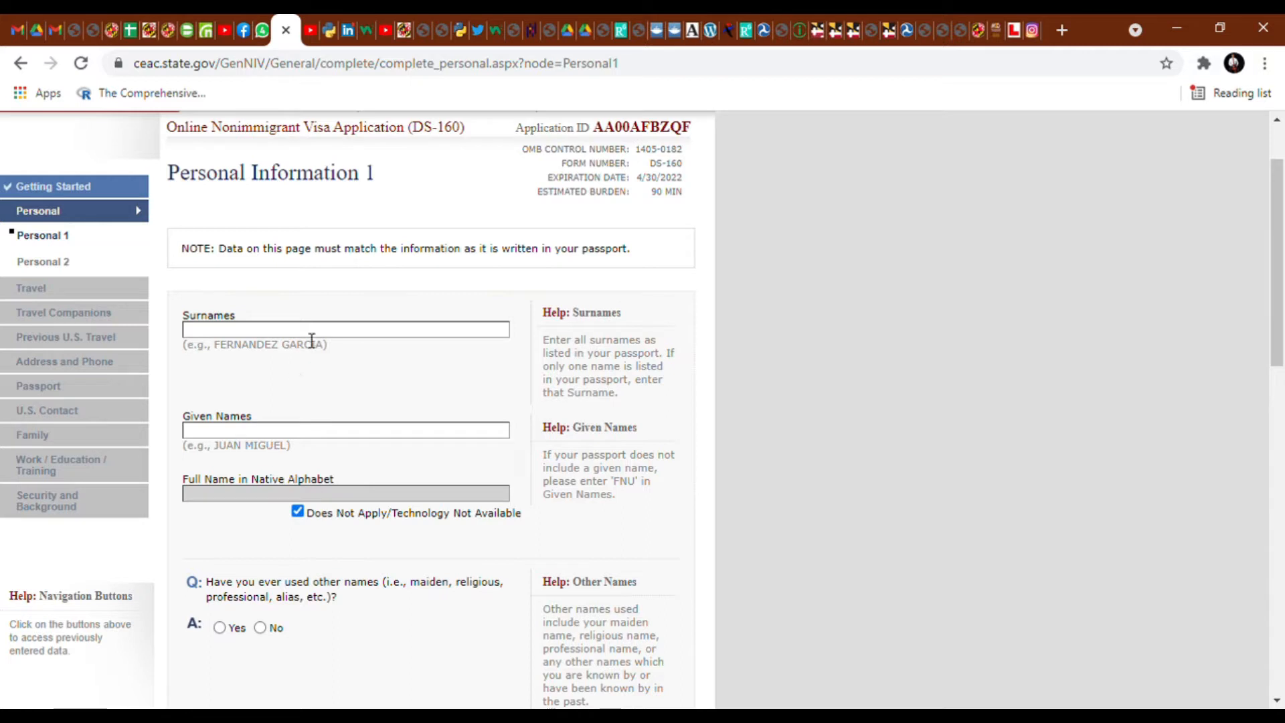
{"action": "scroll", "coordinate": [315, 395], "scroll_direction": "down", "scroll_amount": 3}
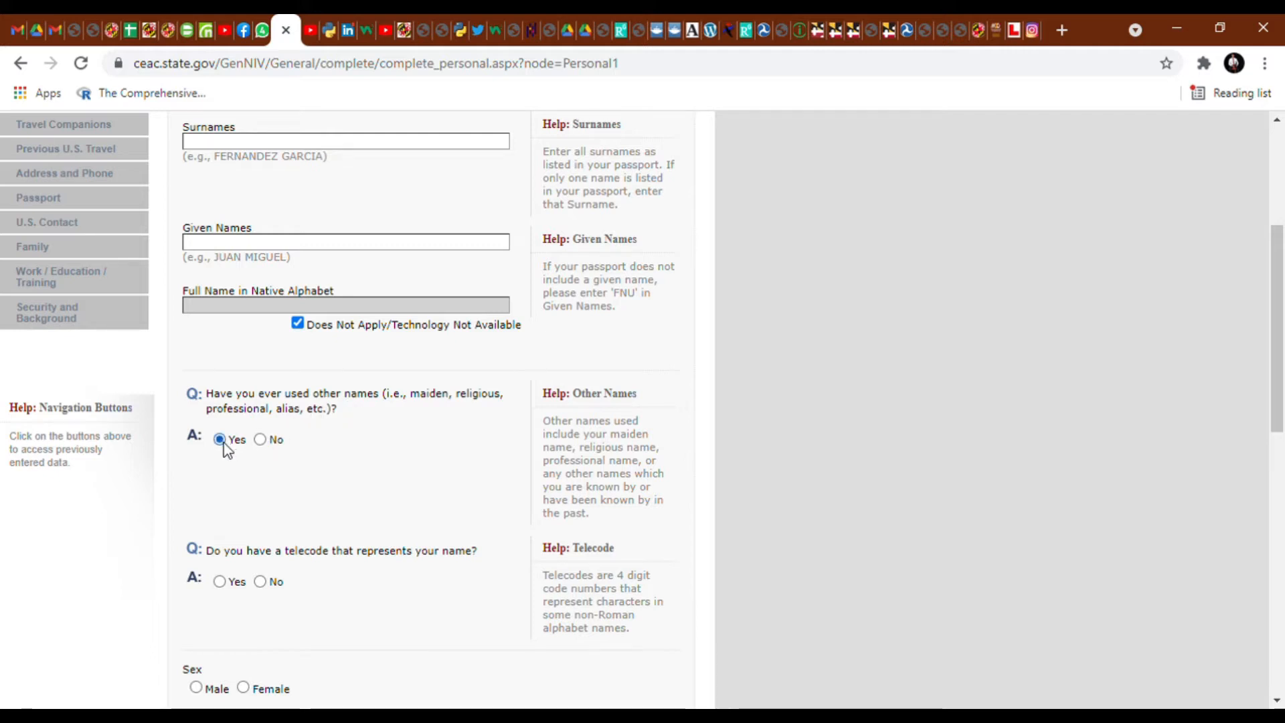
{"action": "left_click", "coordinate": [260, 440]}
{"action": "scroll", "coordinate": [292, 468], "scroll_direction": "down", "scroll_amount": 3}
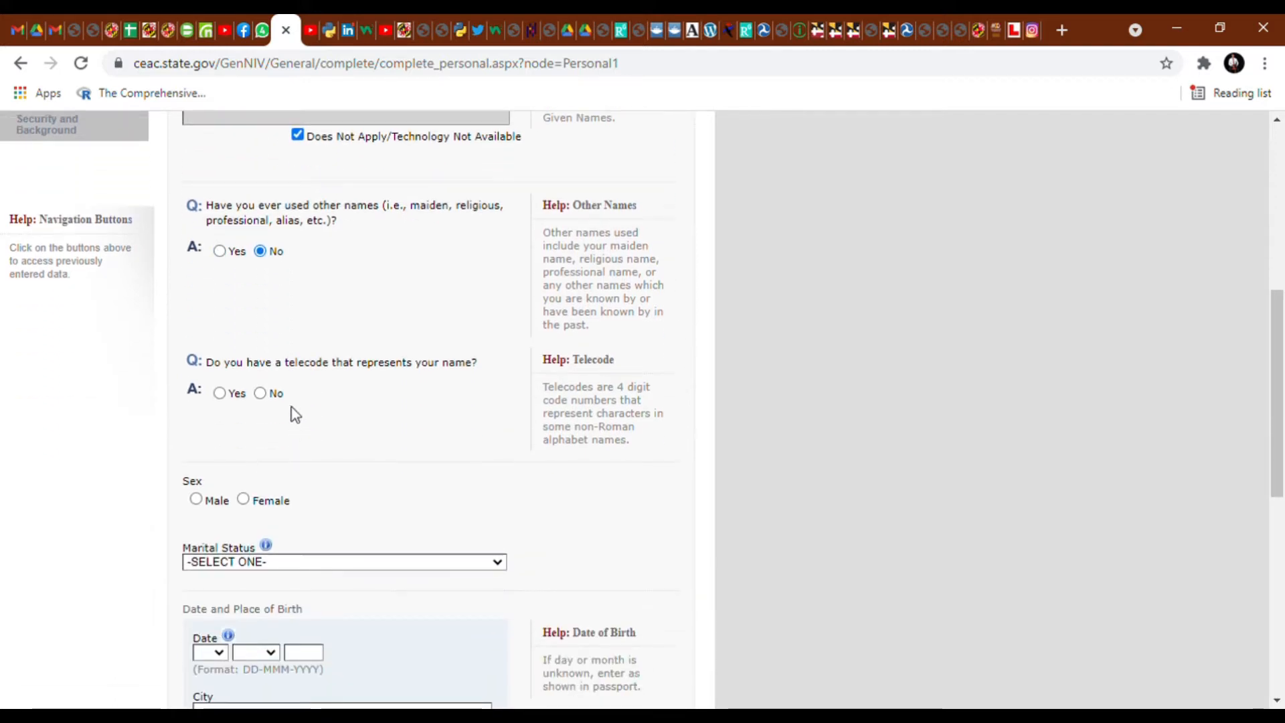
{"action": "left_click", "coordinate": [262, 397]}
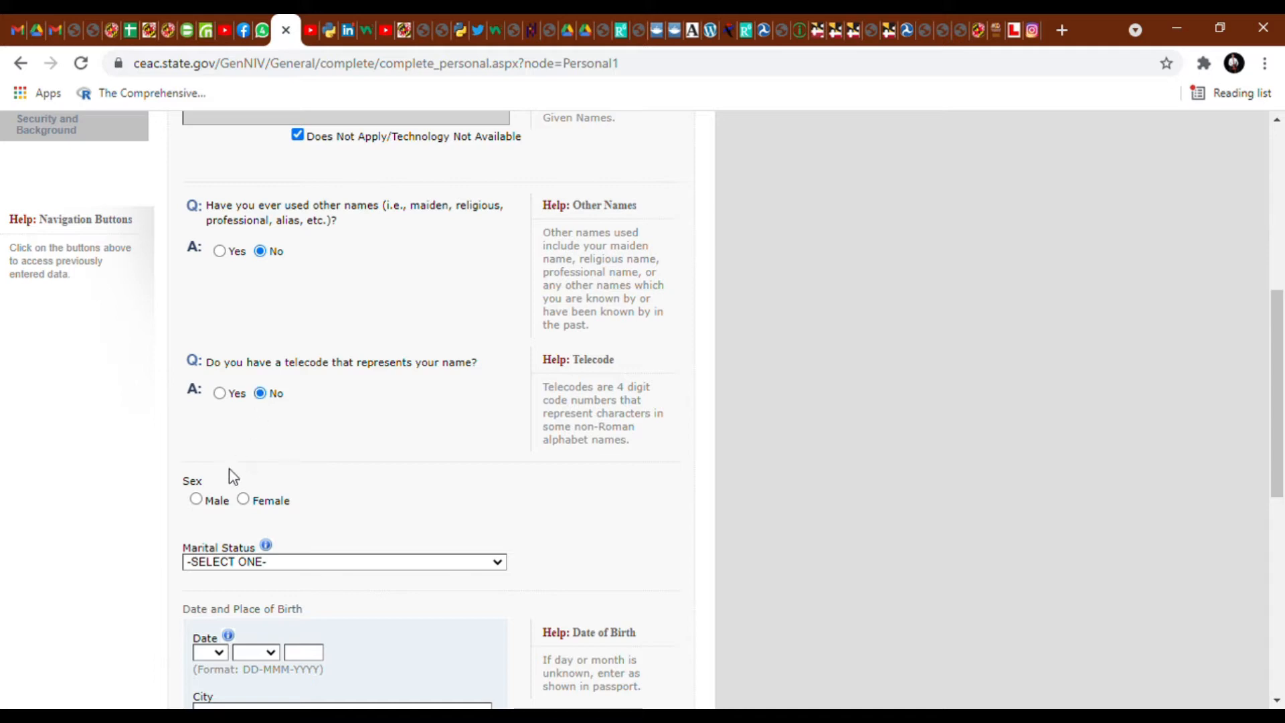
- Set sex to Male and marital status to SINGLE, then begin typing the birth city 'KAN'
{"action": "left_click", "coordinate": [196, 499]}
{"action": "scroll", "coordinate": [288, 556], "scroll_direction": "down", "scroll_amount": 2}
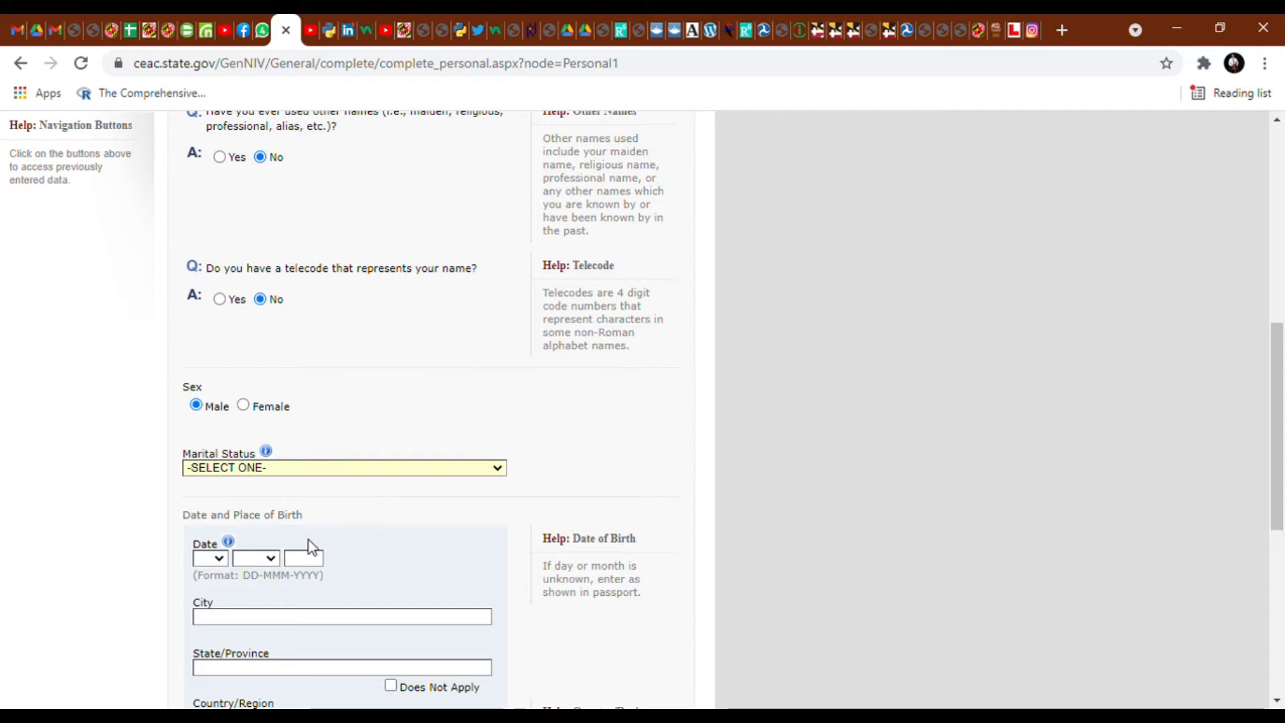
{"action": "key", "text": "s"}
{"action": "scroll", "coordinate": [320, 529], "scroll_direction": "down", "scroll_amount": 3}
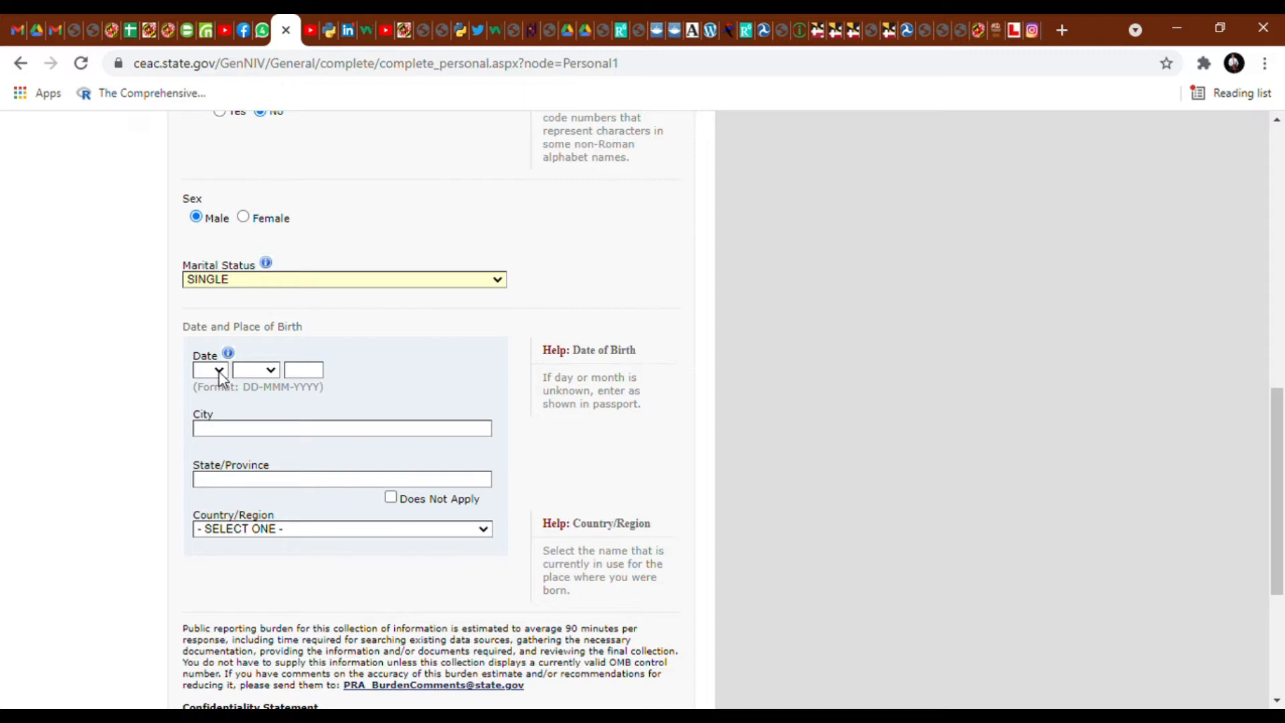
{"action": "scroll", "coordinate": [324, 444], "scroll_direction": "down", "scroll_amount": 2}
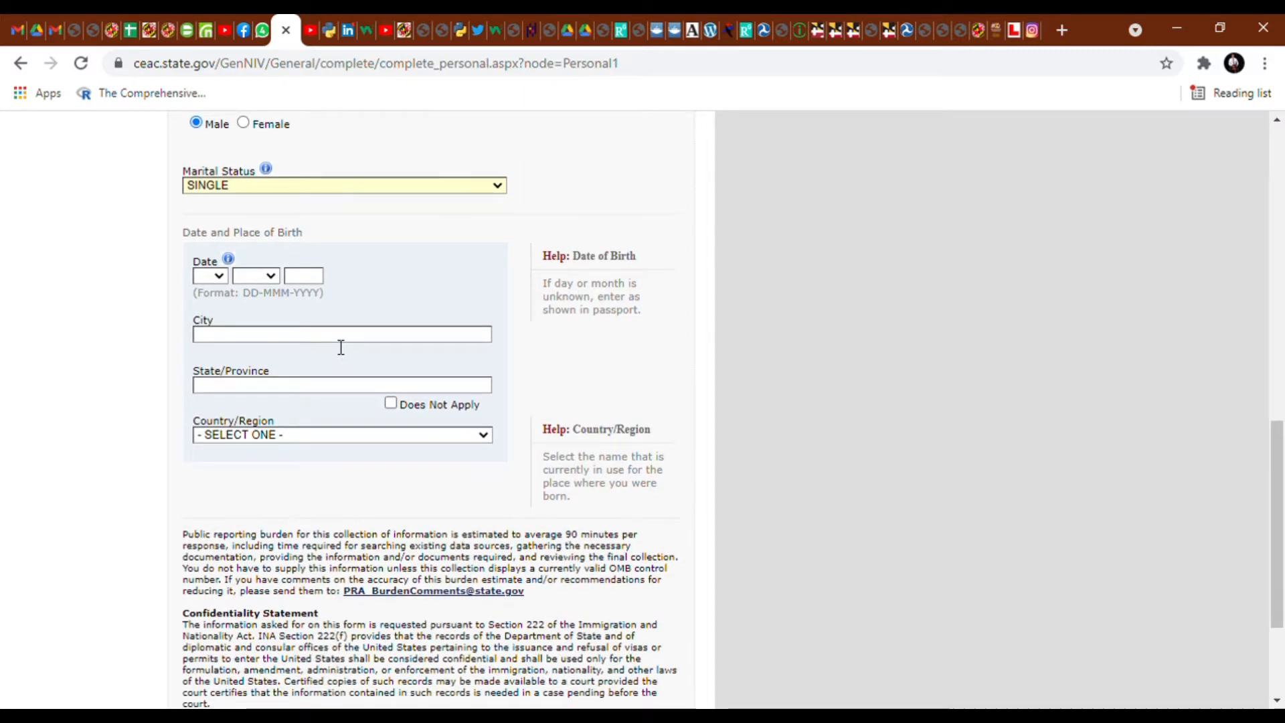
{"action": "left_click", "coordinate": [341, 346]}
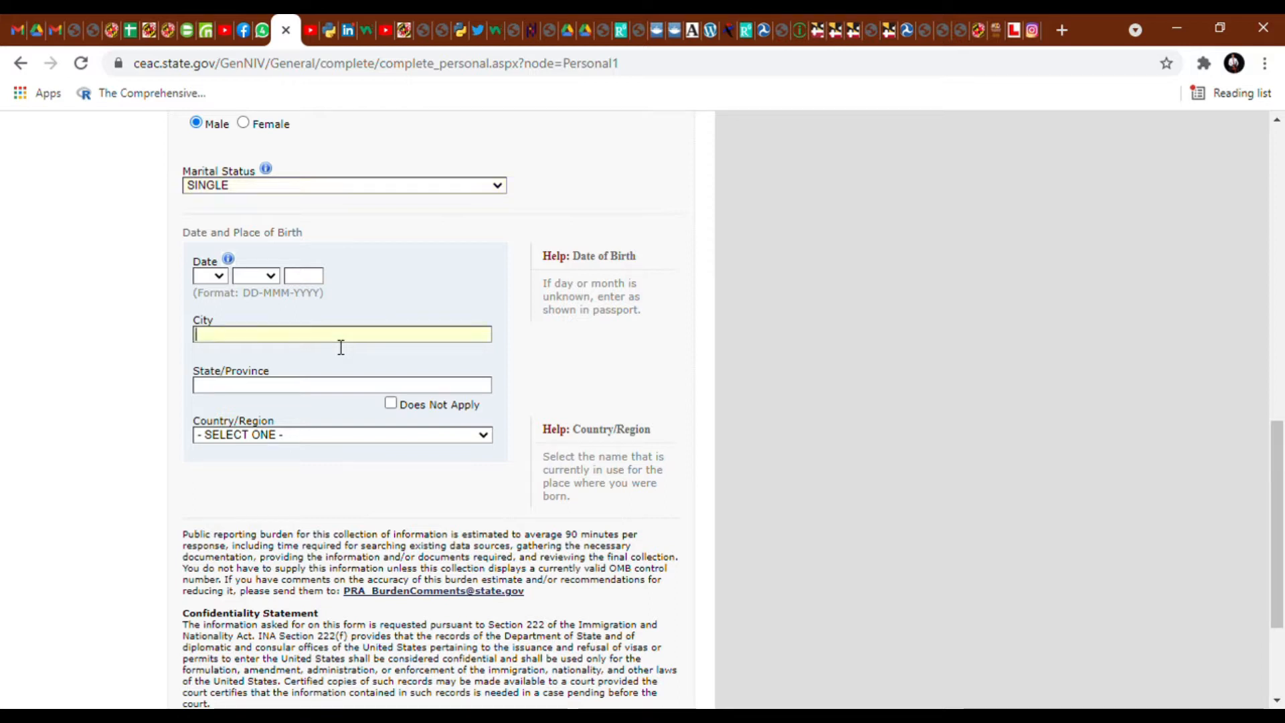
{"action": "type", "text": "KAN"}
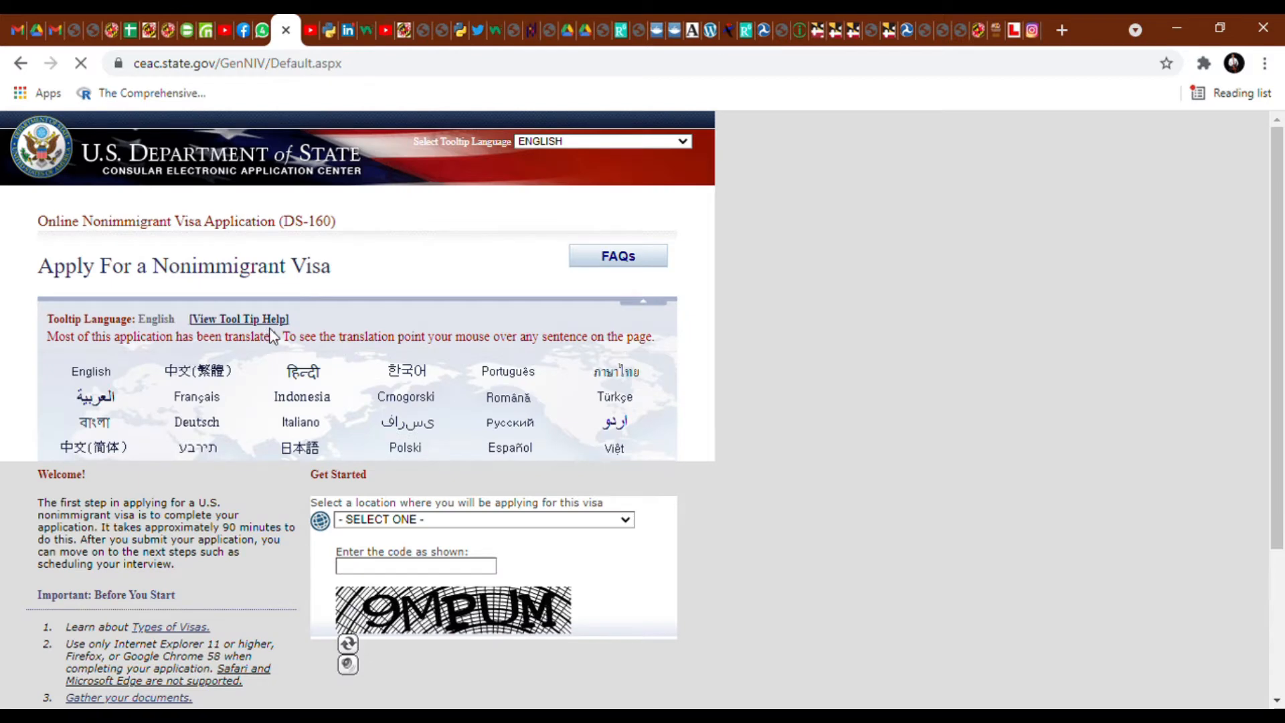
- Attempt a new application, then reselect NIGERIA, ABUJA as the location
{"action": "scroll", "coordinate": [371, 410], "scroll_direction": "down", "scroll_amount": 2}
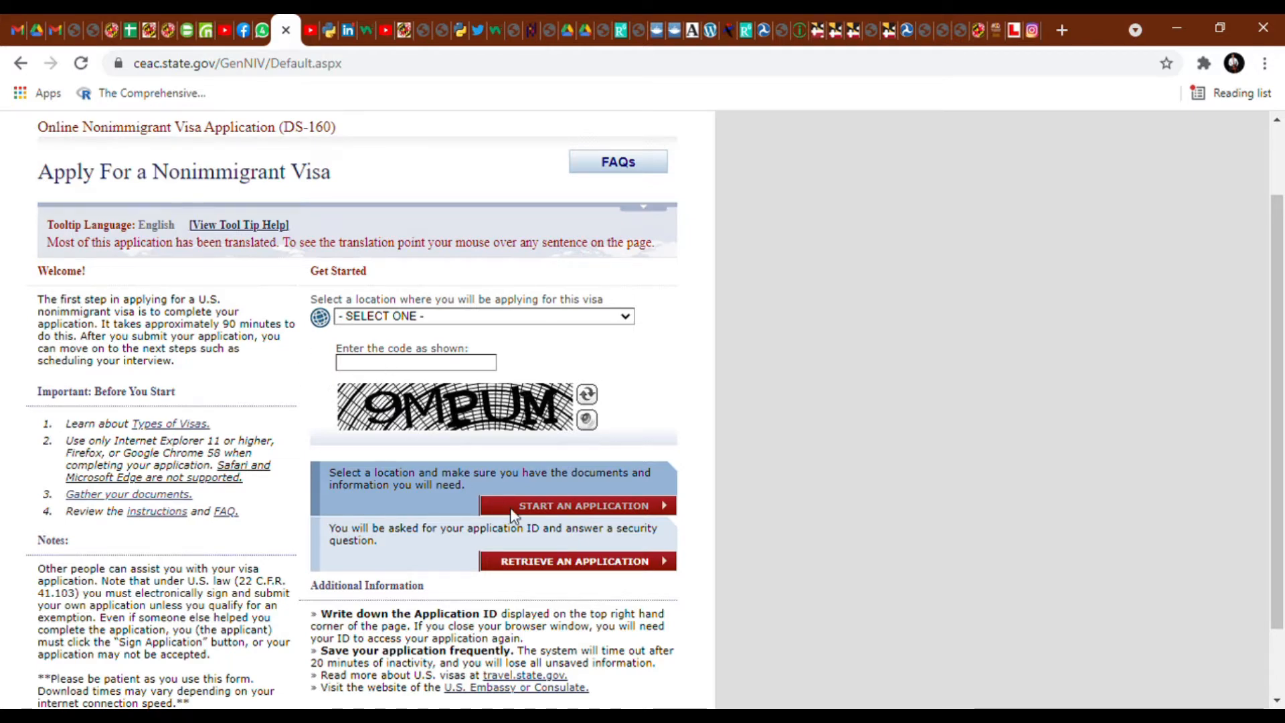
{"action": "left_click", "coordinate": [549, 565]}
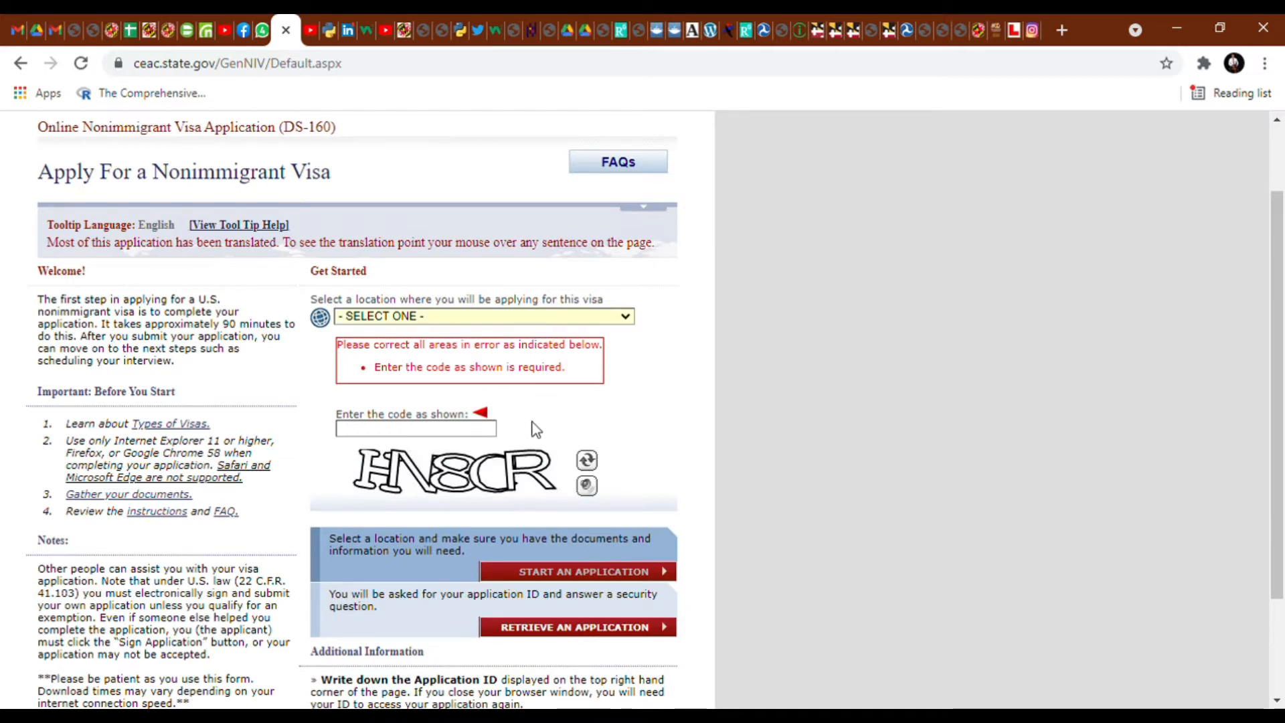
{"action": "key", "text": "n"}
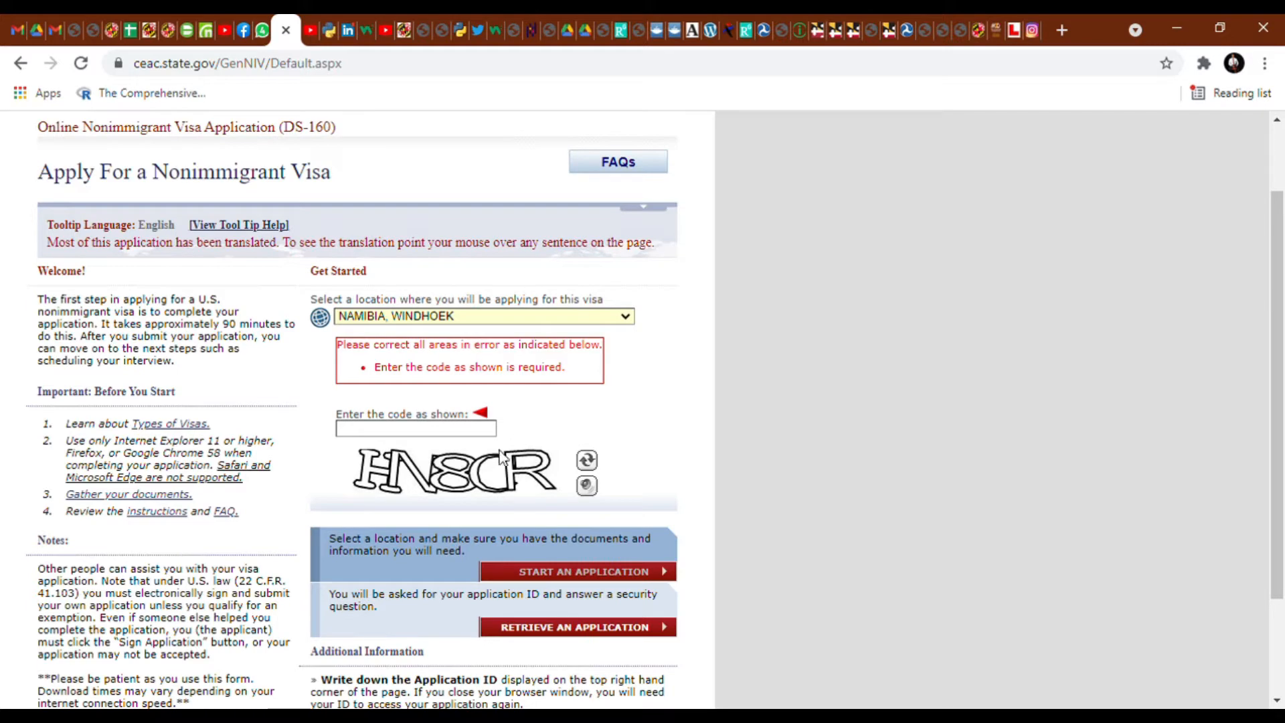
{"action": "left_click", "coordinate": [437, 509]}
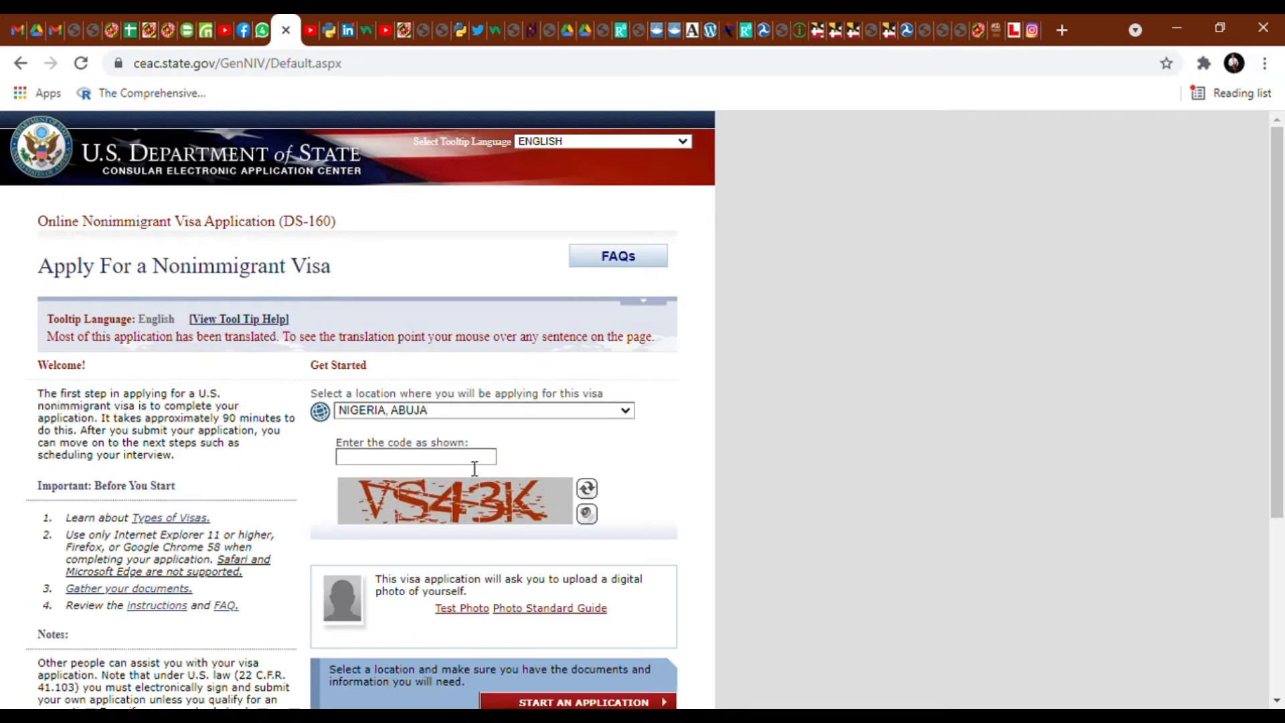
- Enter the new verification code and go to Retrieve an Application
{"action": "left_click", "coordinate": [474, 468]}
{"action": "type", "text": "VS"}
{"action": "type", "text": "43"}
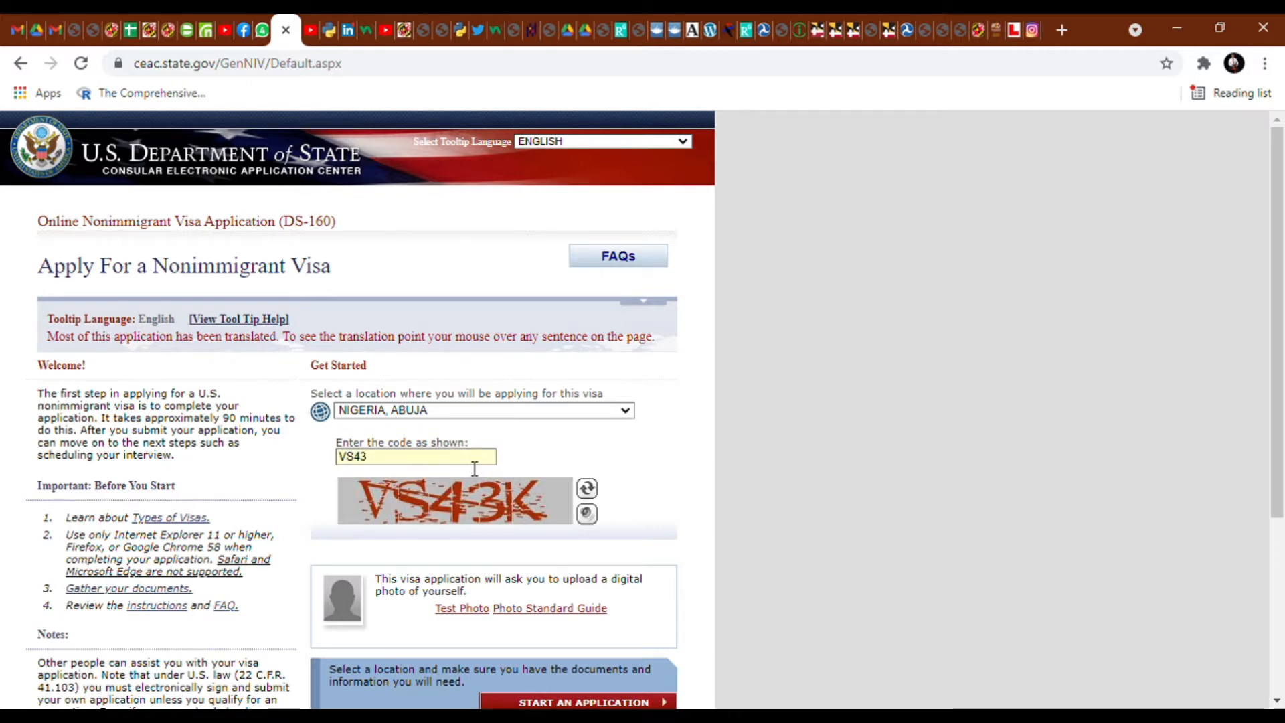
{"action": "type", "text": "K"}
{"action": "scroll", "coordinate": [475, 468], "scroll_direction": "down", "scroll_amount": 3}
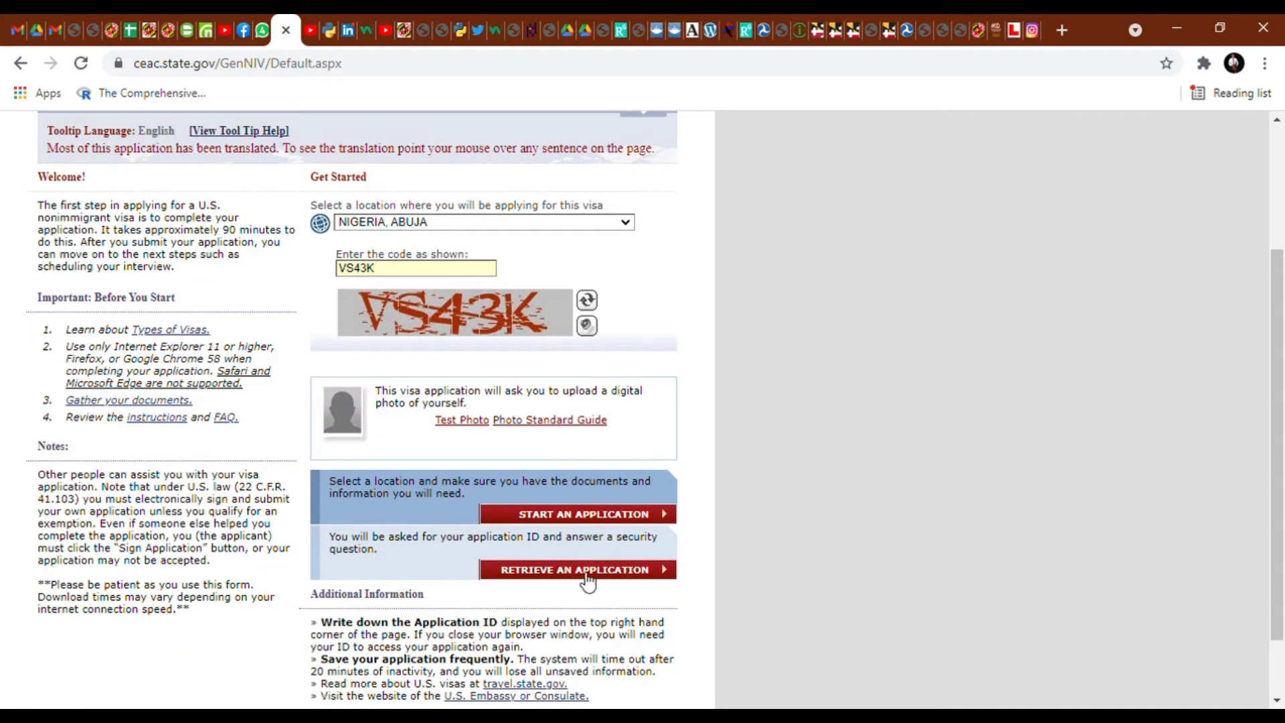
{"action": "left_click", "coordinate": [588, 581]}
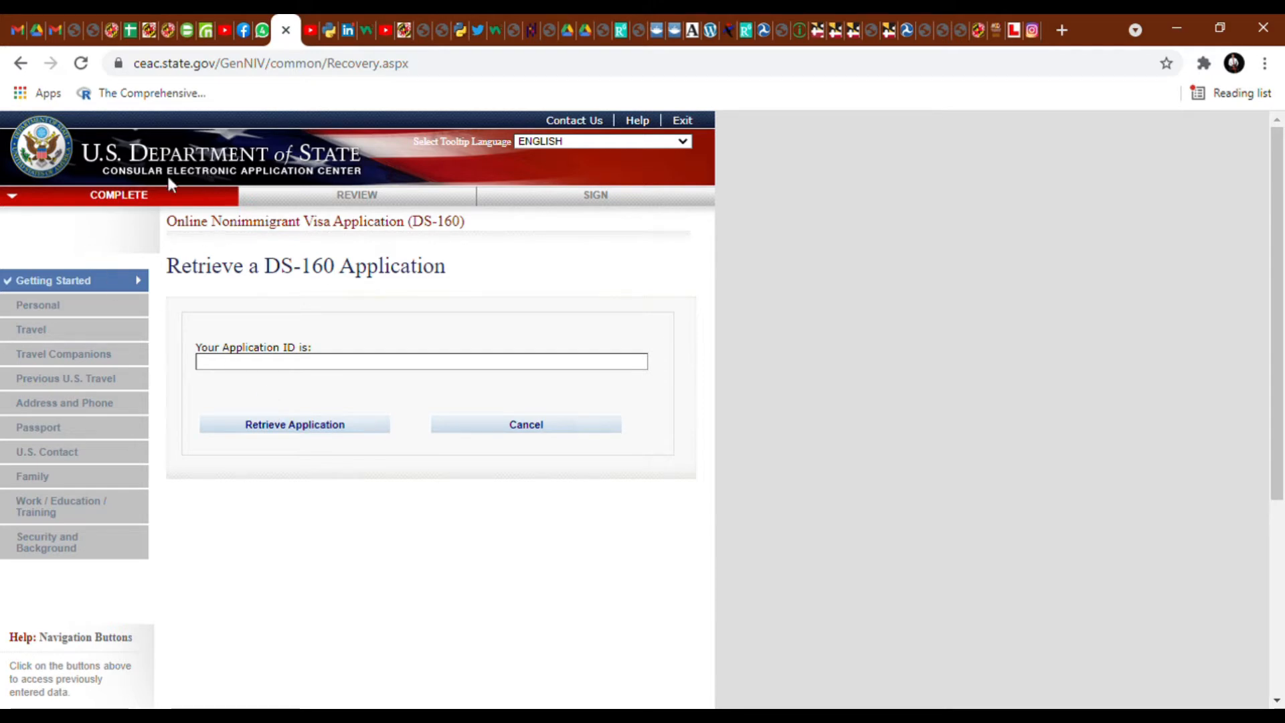
- Return to the start page by trimming the address to ceac.state.gov/GenNIV/
{"action": "left_click", "coordinate": [19, 62]}
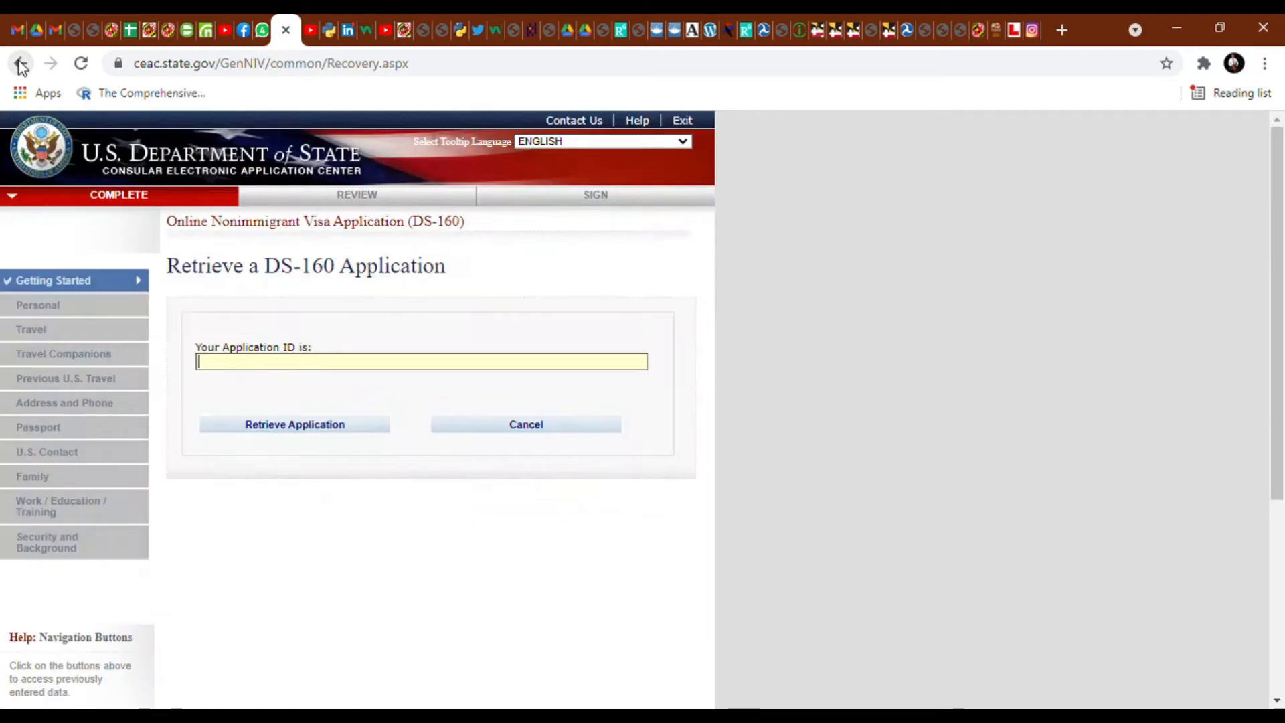
{"action": "left_click", "coordinate": [19, 64]}
{"action": "left_click", "coordinate": [424, 69]}
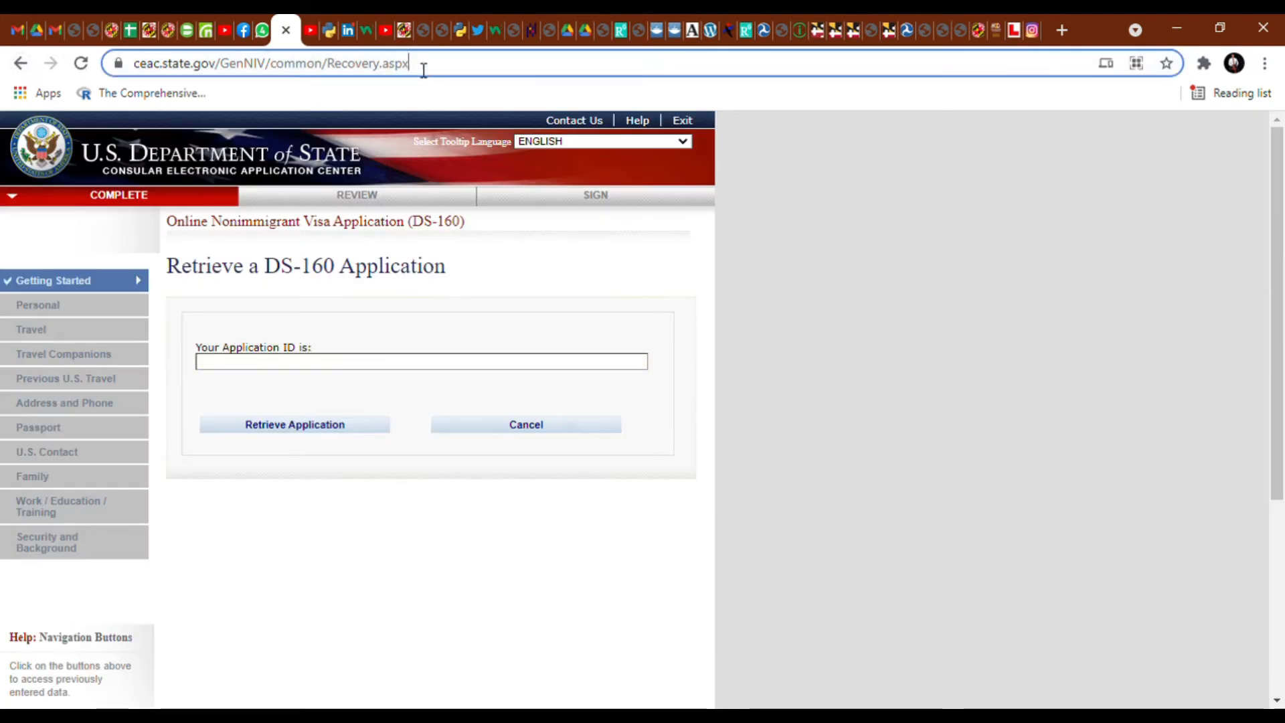
{"action": "left_click_drag", "start_coordinate": [423, 70], "coordinate": [277, 77]}
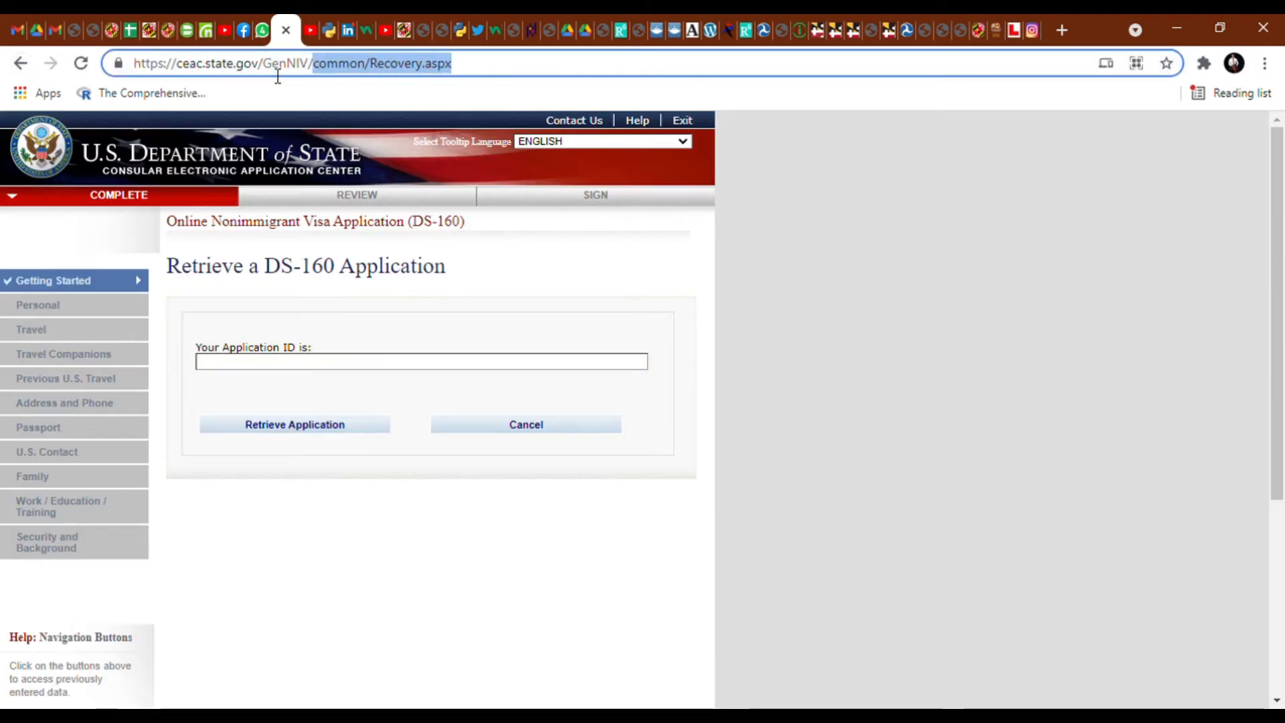
{"action": "key", "text": "BackSpace"}
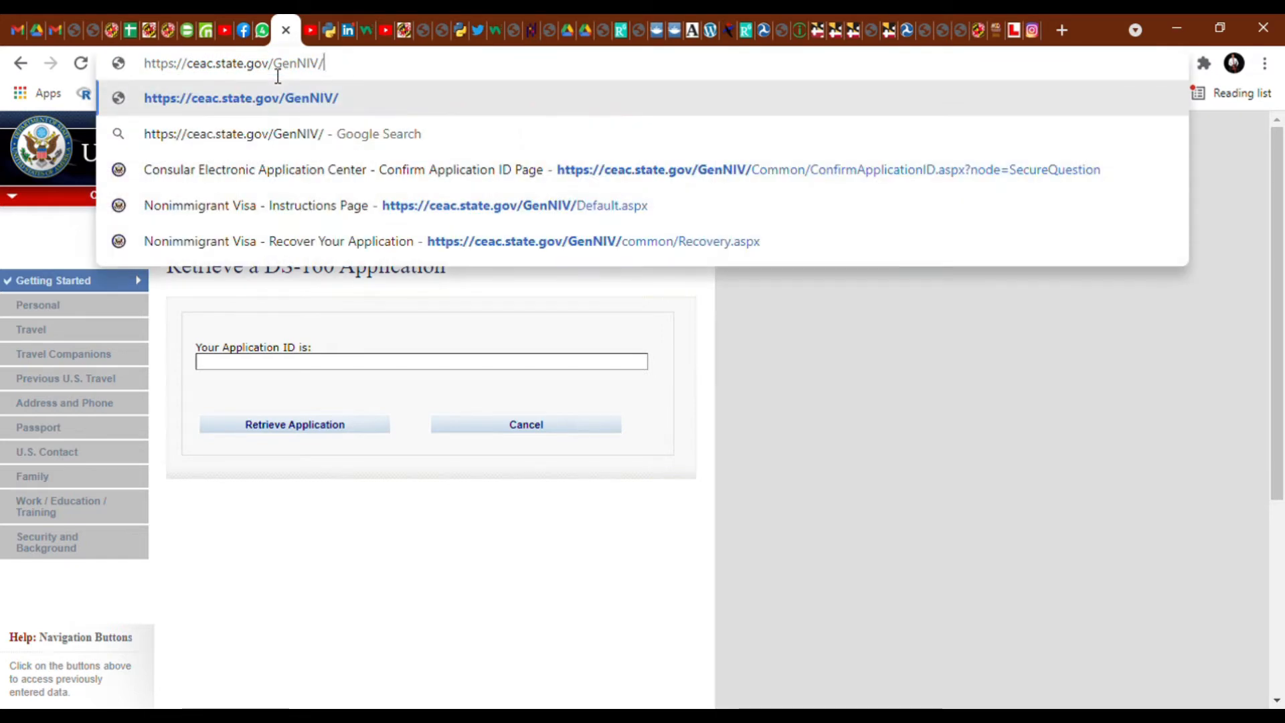
{"action": "key", "text": "Return"}
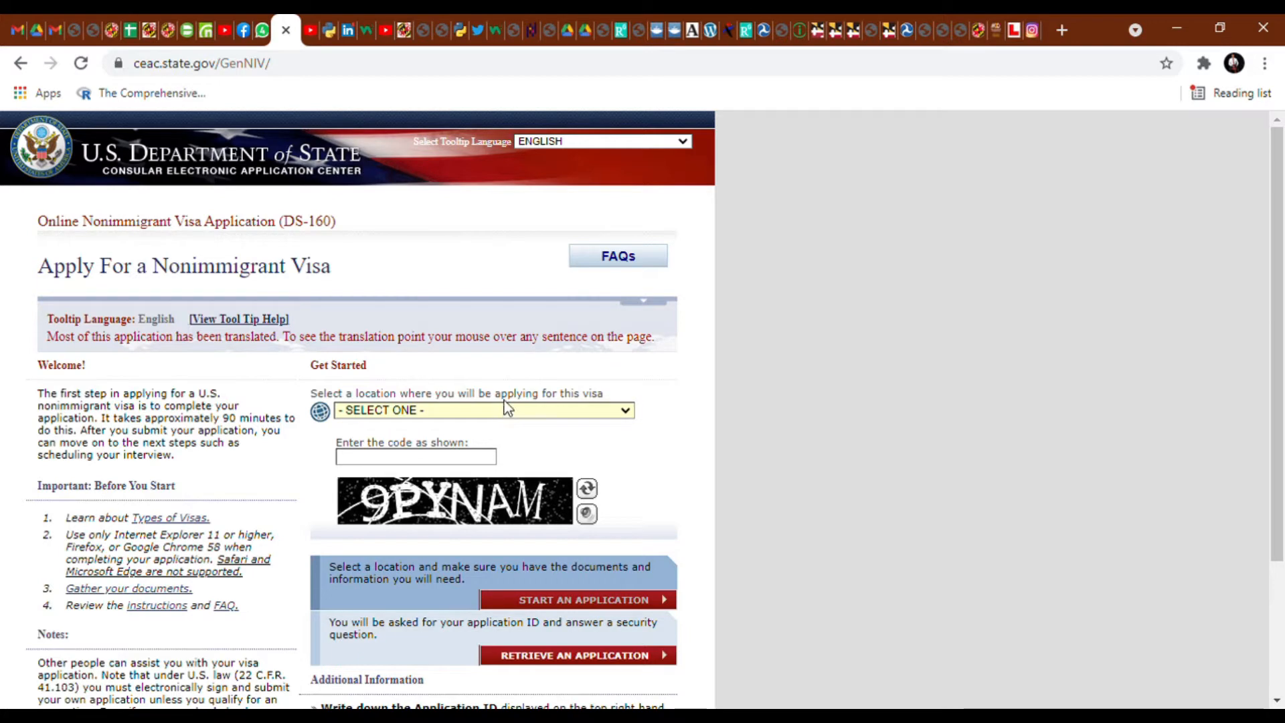
- Choose NIGERIA, ABUJA, enter the captcha code, and start a new application
{"action": "key", "text": "n"}
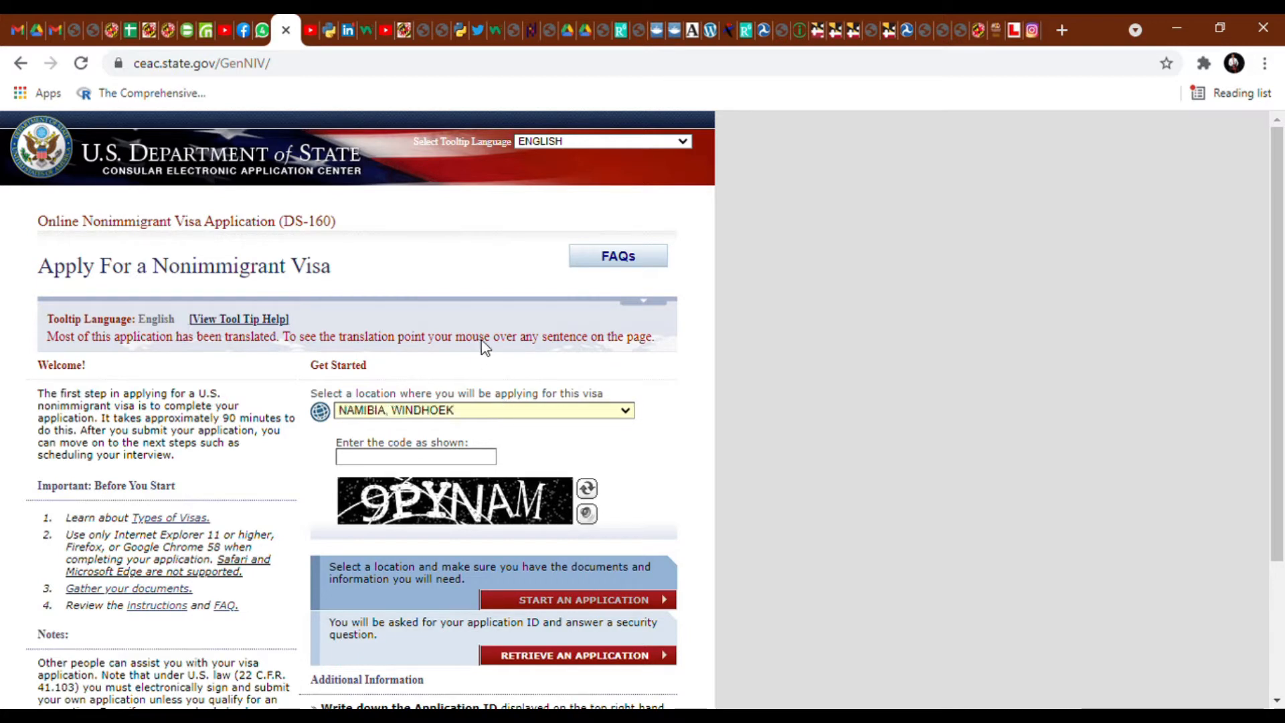
{"action": "left_click", "coordinate": [425, 299]}
{"action": "left_click", "coordinate": [435, 459]}
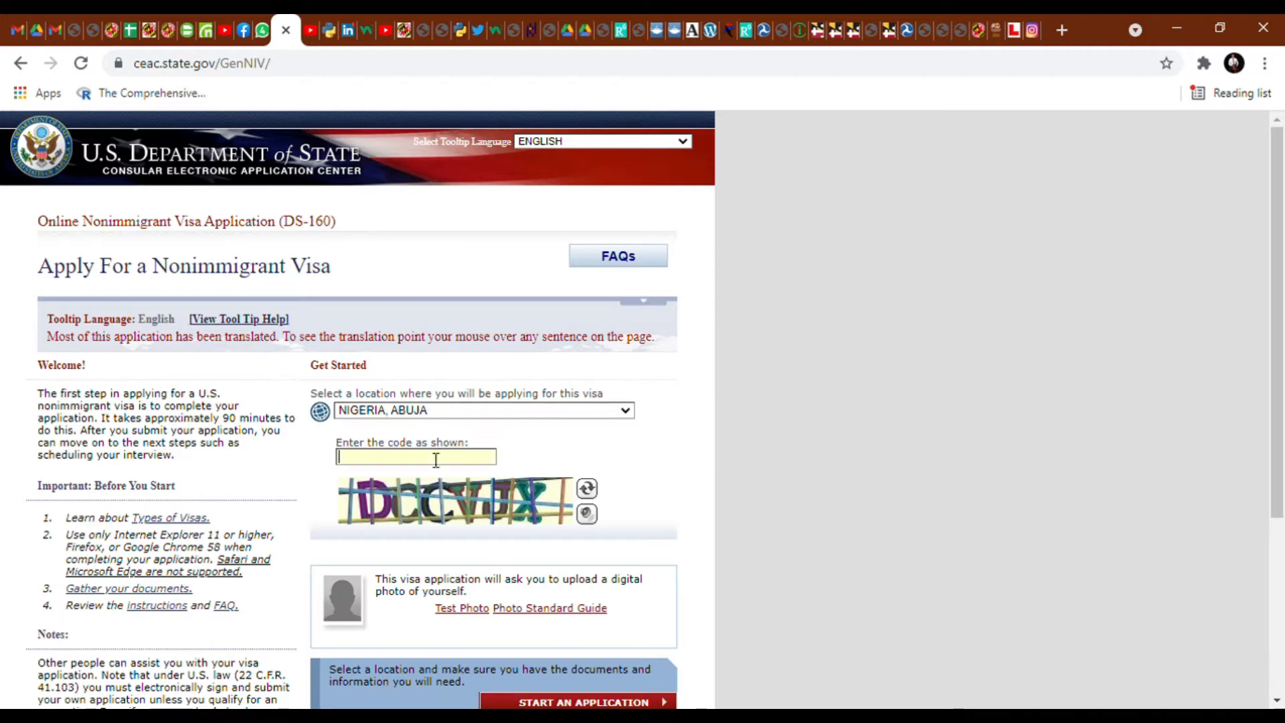
{"action": "type", "text": "DCCVJX"}
{"action": "scroll", "coordinate": [429, 448], "scroll_direction": "down", "scroll_amount": 3}
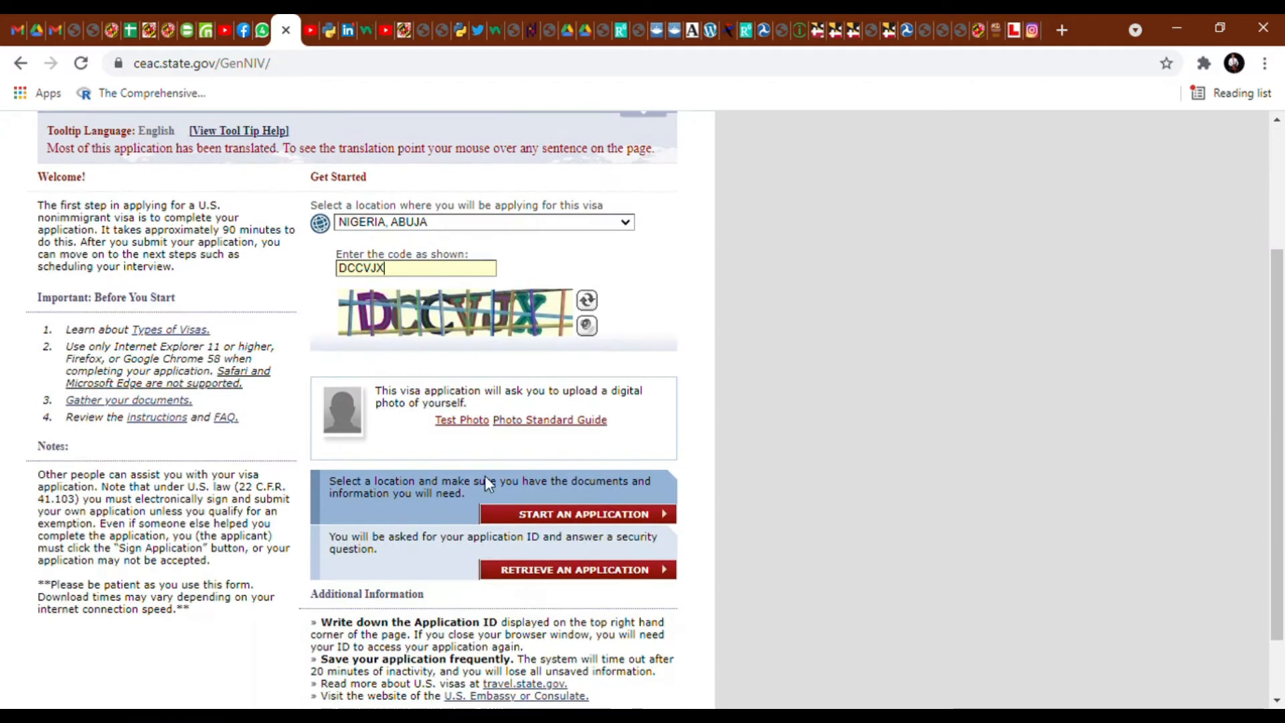
{"action": "left_click", "coordinate": [603, 516]}
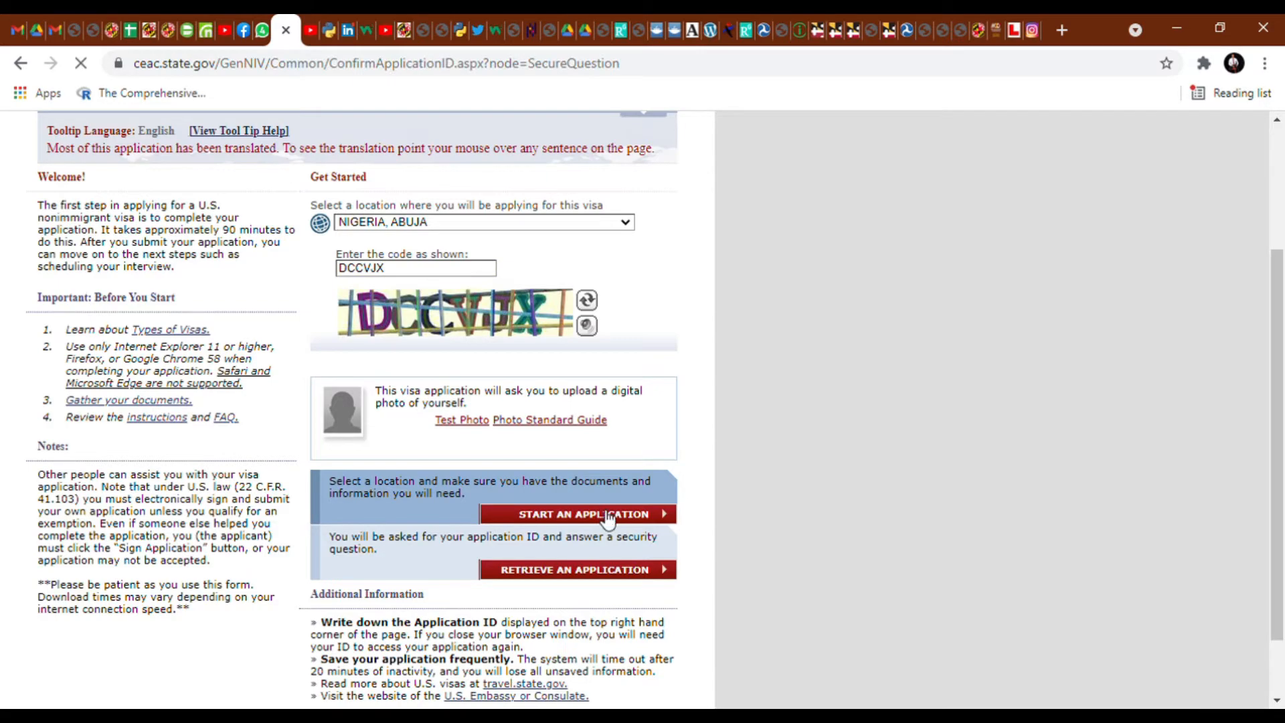
{"action": "scroll", "coordinate": [602, 520], "scroll_direction": "down", "scroll_amount": 4}
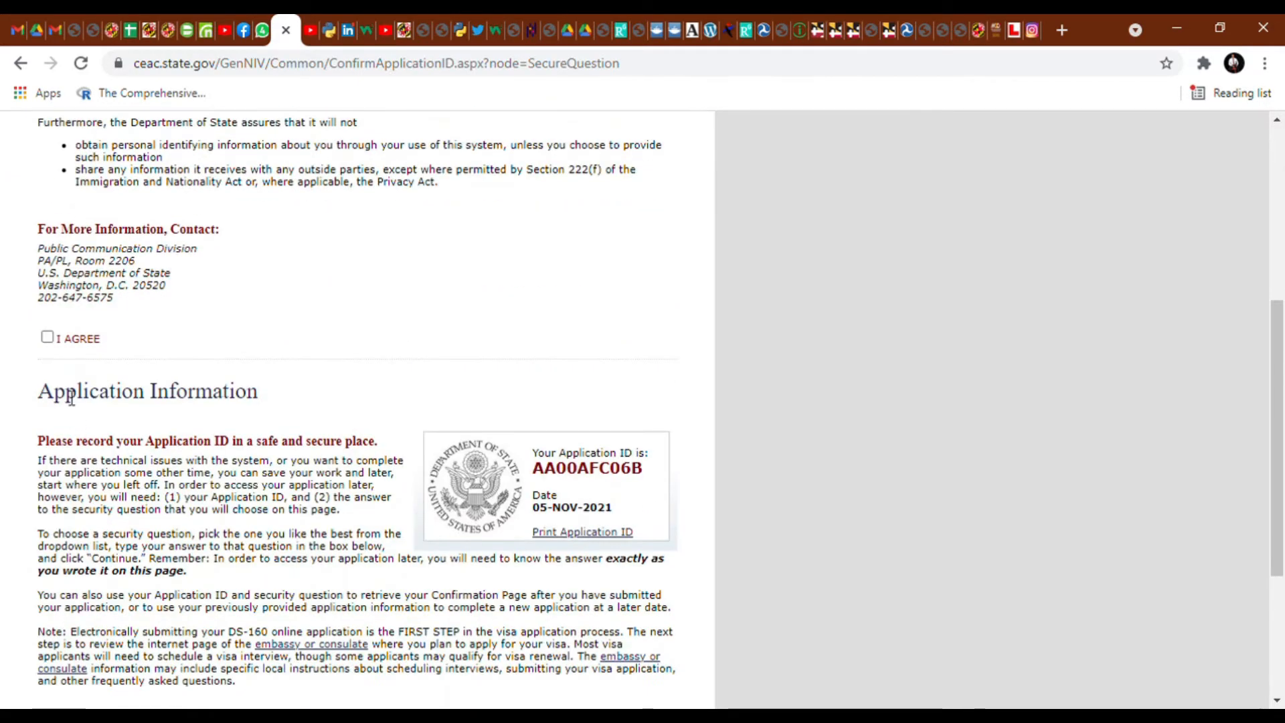
- Agree to the privacy terms and copy the Application ID to another program
{"action": "left_click", "coordinate": [47, 336]}
{"action": "scroll", "coordinate": [390, 442], "scroll_direction": "down", "scroll_amount": 6}
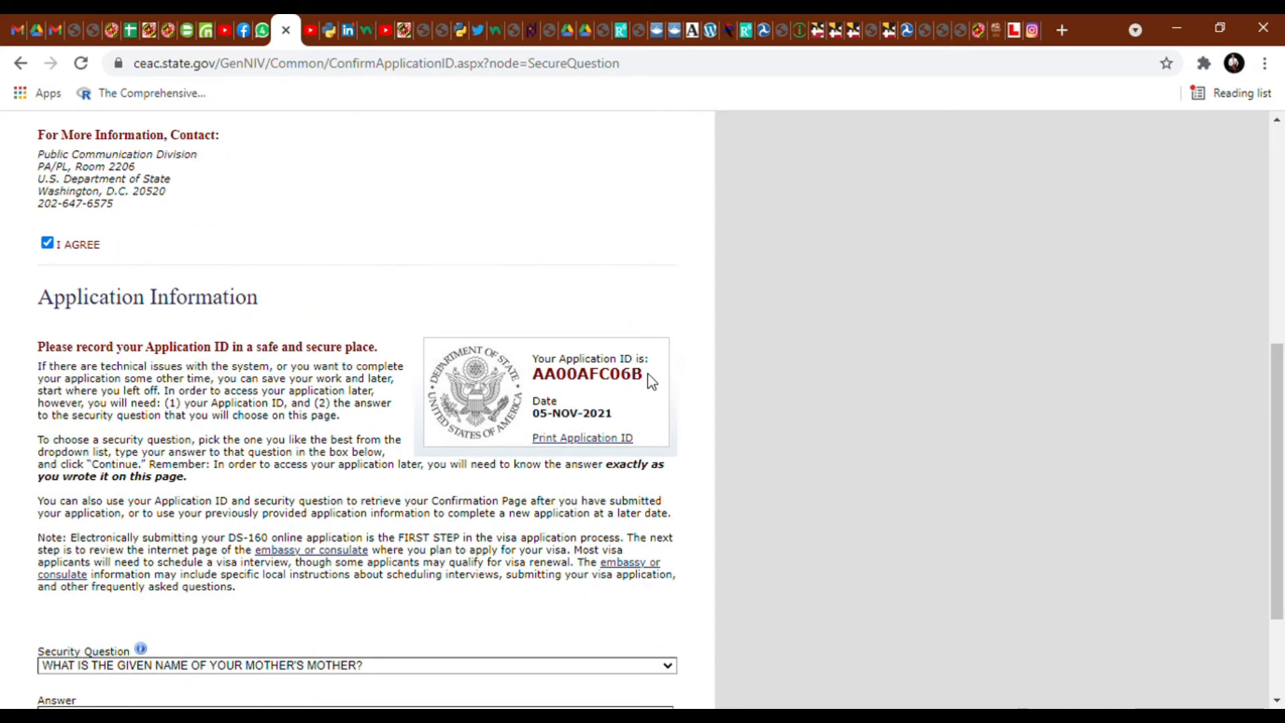
{"action": "left_click_drag", "start_coordinate": [651, 381], "coordinate": [543, 386]}
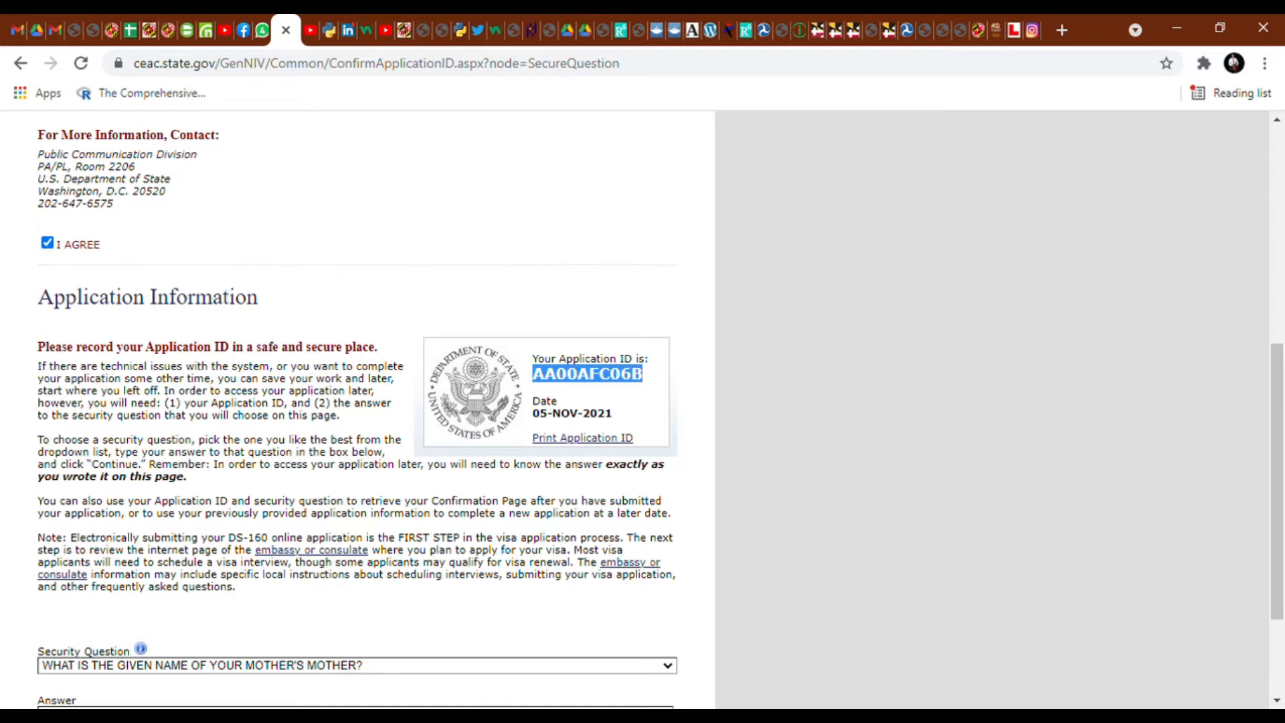
{"action": "key", "text": "alt+Tab"}
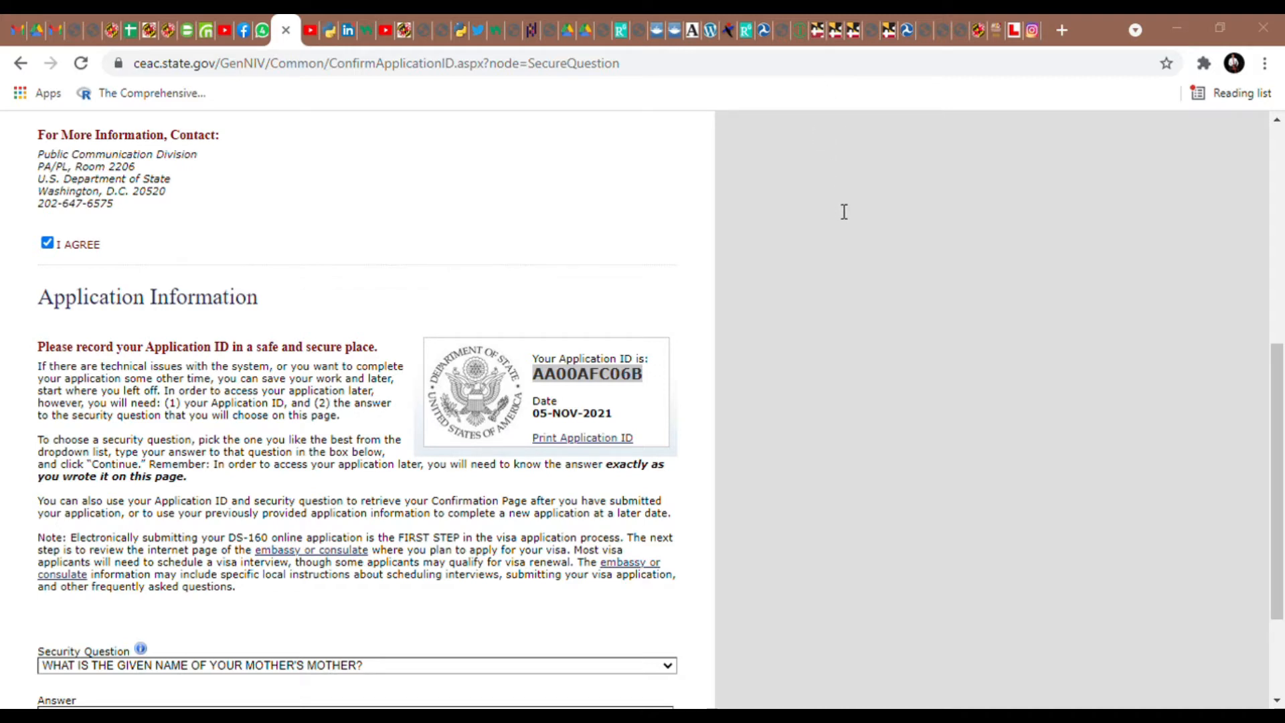
{"action": "left_click", "coordinate": [621, 385]}
{"action": "left_click_drag", "start_coordinate": [650, 381], "coordinate": [534, 378]}
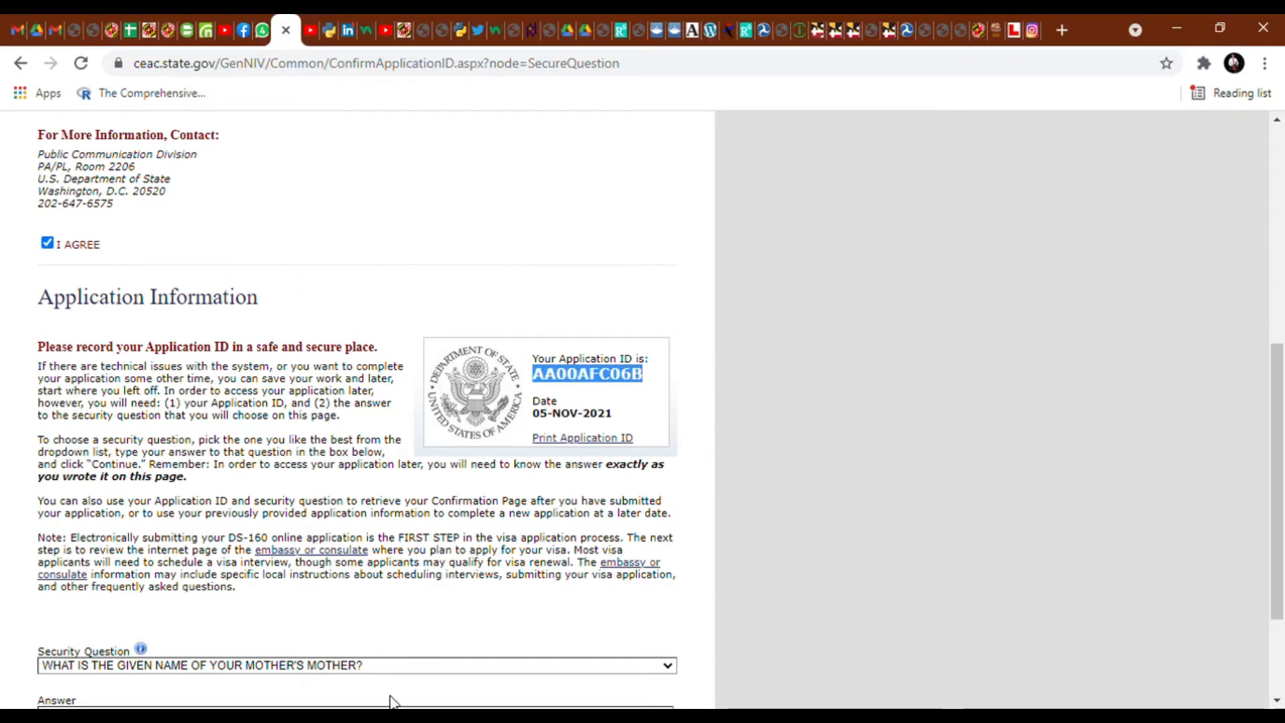
{"action": "left_click", "coordinate": [401, 714]}
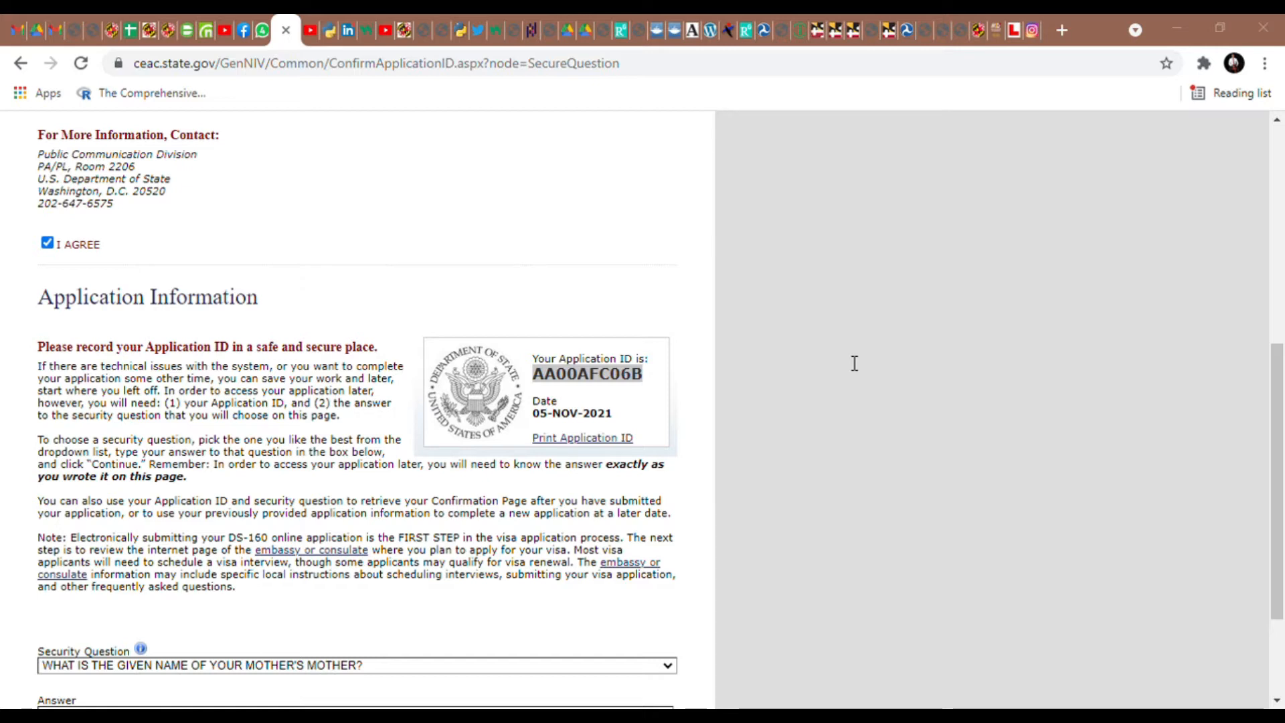
- Type the answer to the grandmother's-given-name security question
{"action": "scroll", "coordinate": [680, 444], "scroll_direction": "down", "scroll_amount": 2}
{"action": "scroll", "coordinate": [542, 575], "scroll_direction": "down", "scroll_amount": 1}
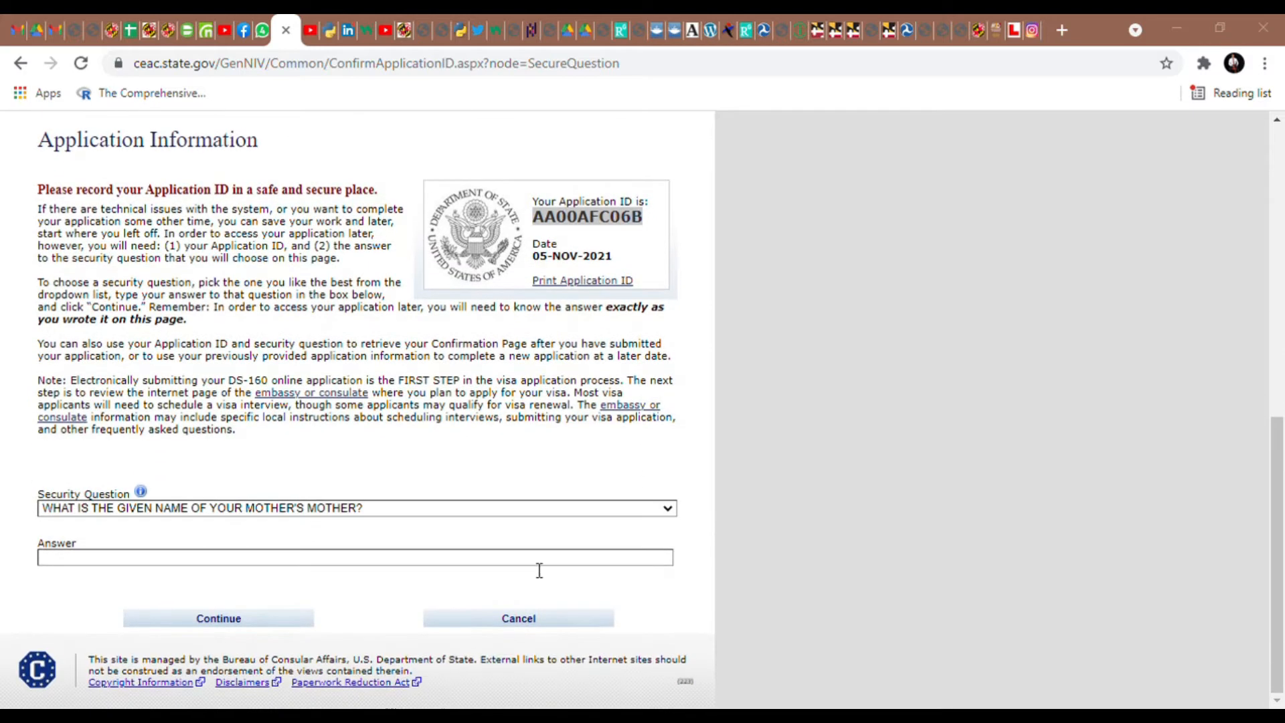
{"action": "left_click", "coordinate": [510, 563]}
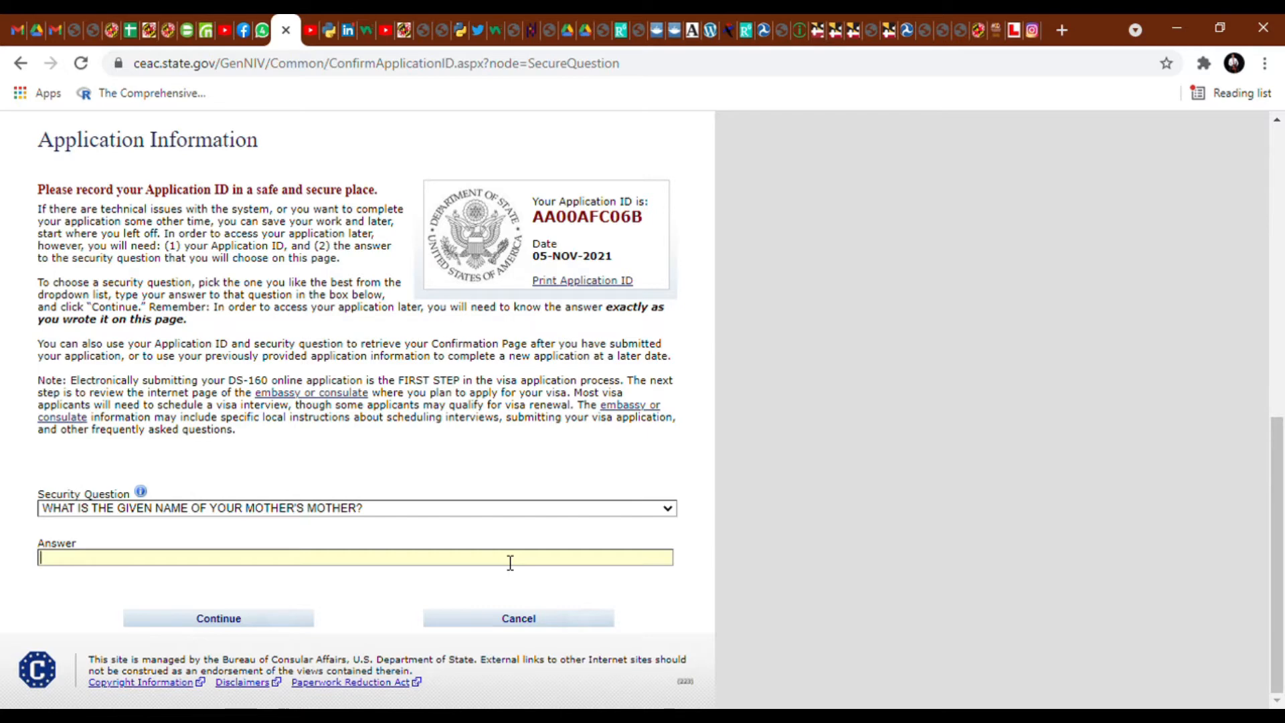
- Submit the security answer and mark the native-alphabet full name as Does Not Apply
{"action": "left_click", "coordinate": [212, 621]}
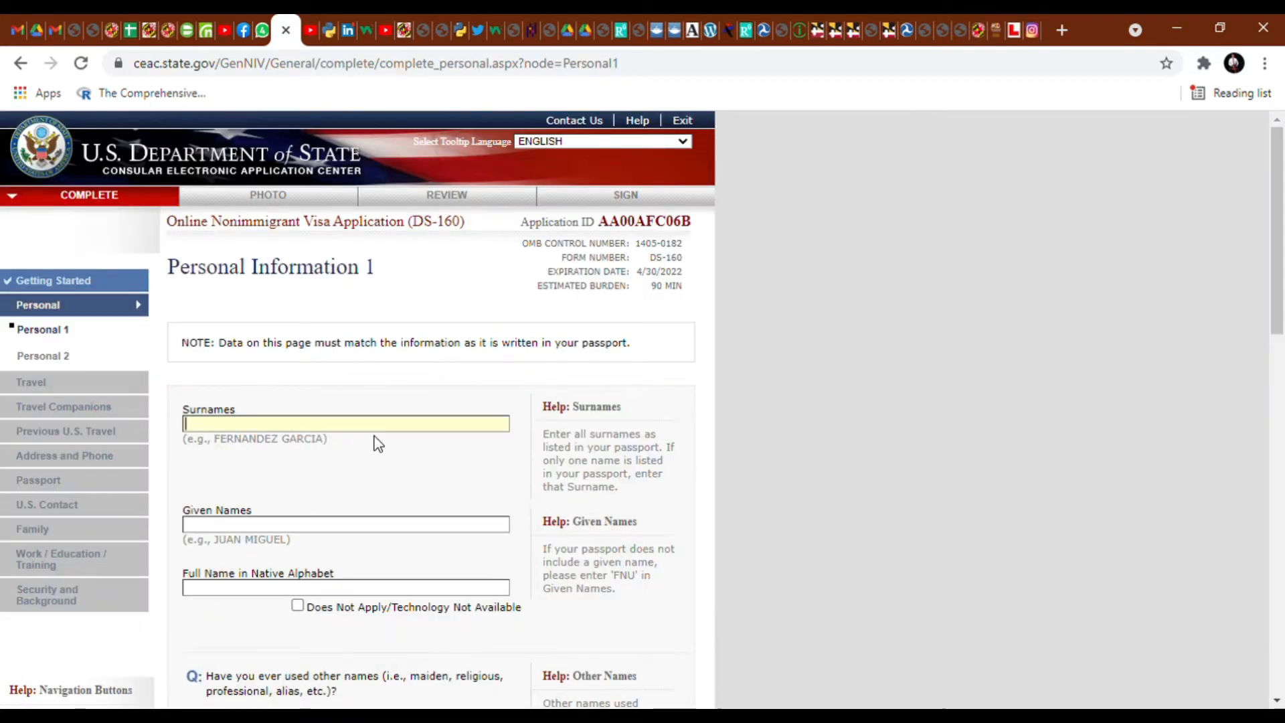
{"action": "scroll", "coordinate": [375, 439], "scroll_direction": "down", "scroll_amount": 6}
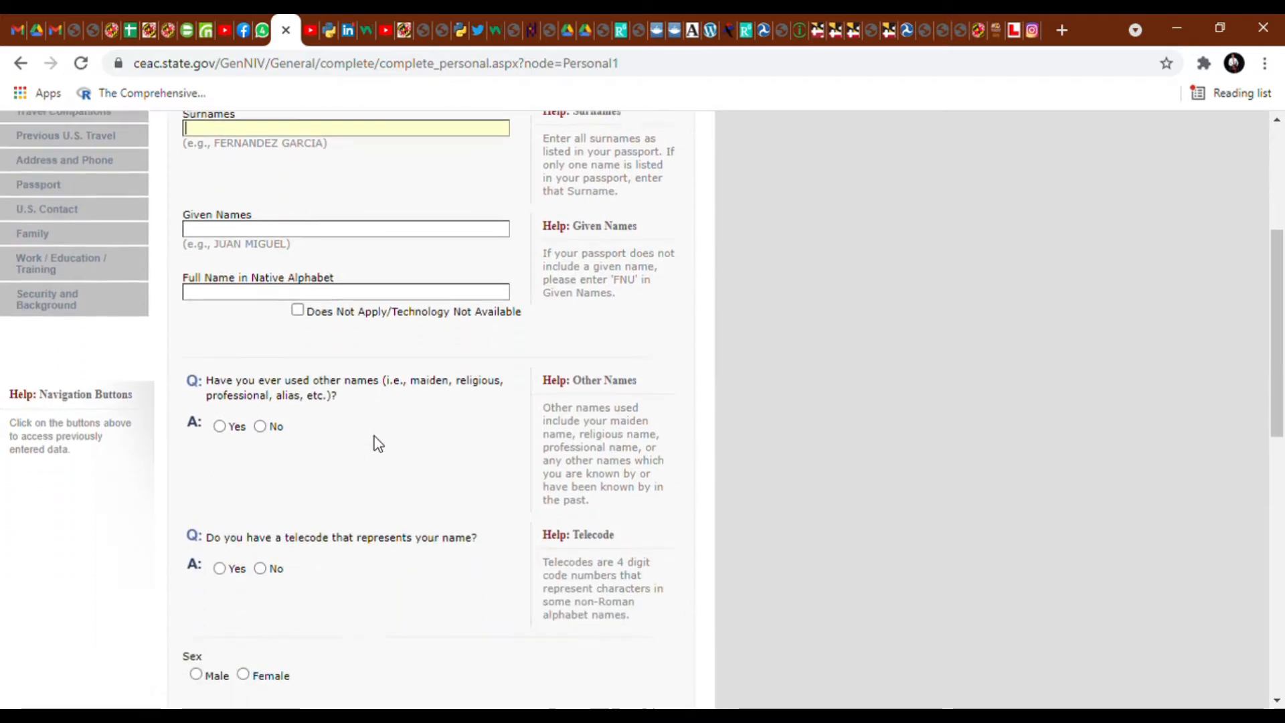
{"action": "left_click", "coordinate": [297, 229]}
{"action": "scroll", "coordinate": [330, 516], "scroll_direction": "down", "scroll_amount": 4}
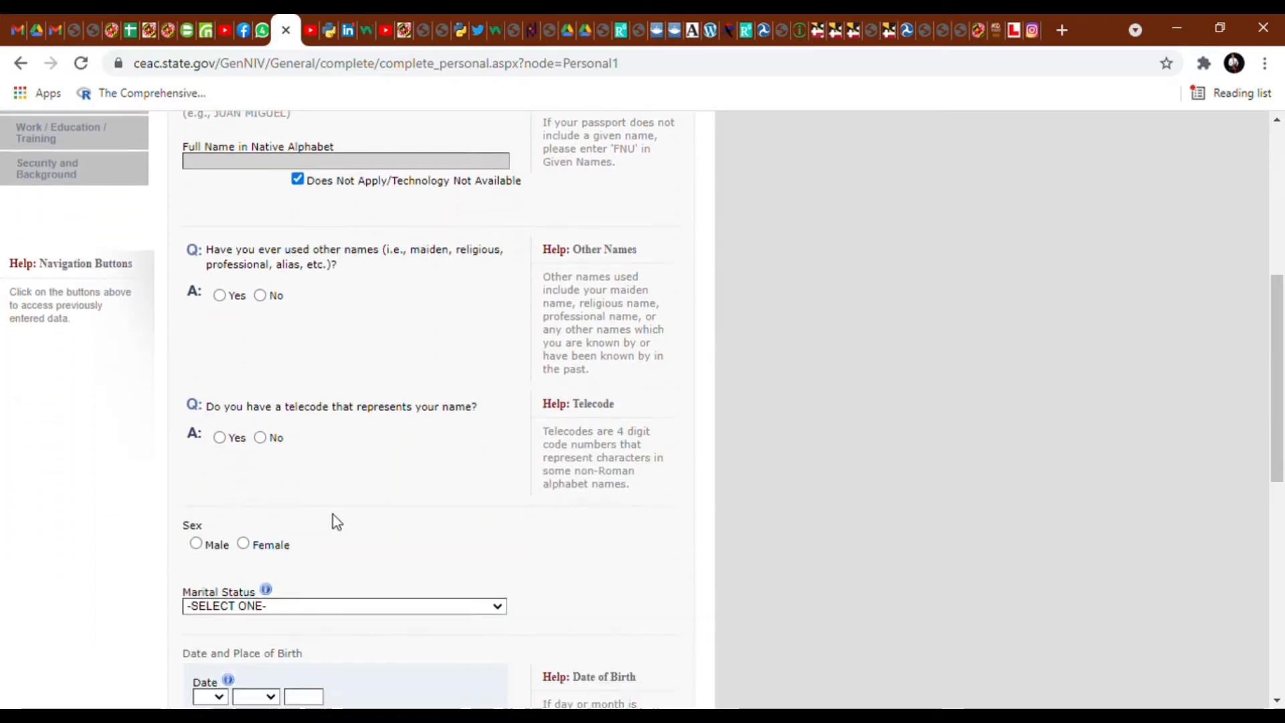
- Set marital status SINGLE and birth city KANO, then try advancing to Personal 2
{"action": "left_click", "coordinate": [395, 374]}
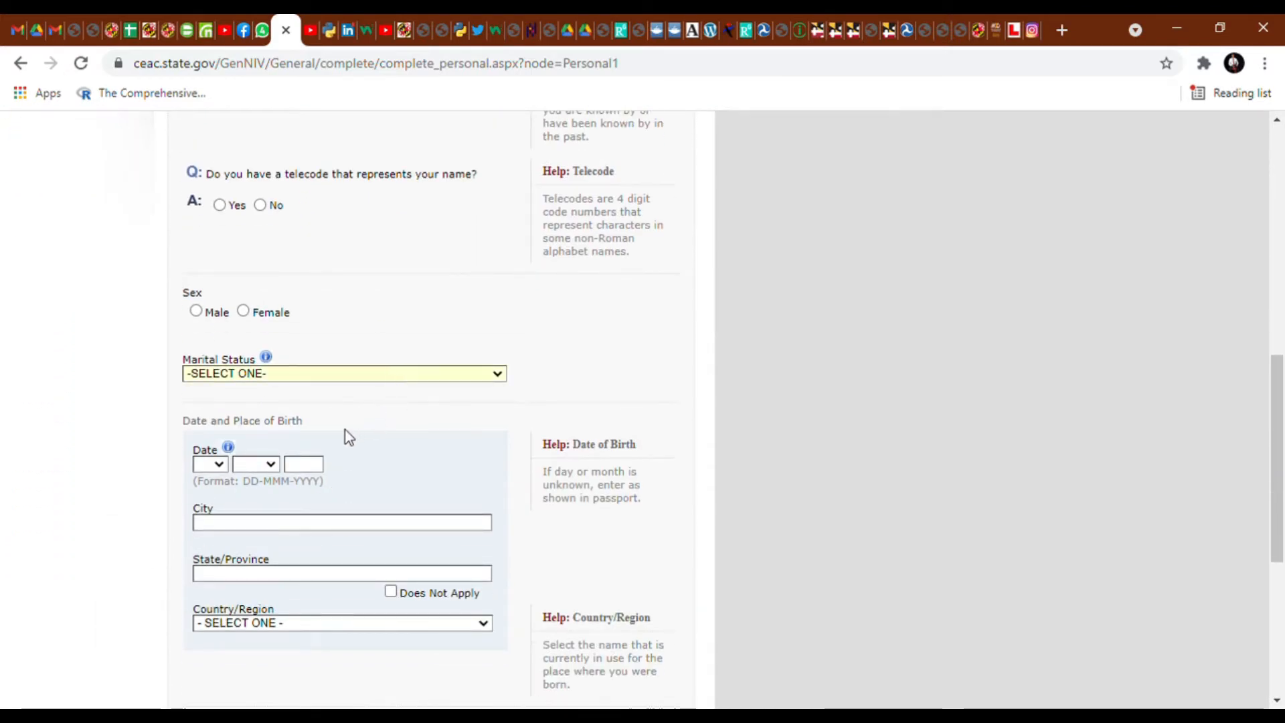
{"action": "key", "text": "s"}
{"action": "scroll", "coordinate": [324, 419], "scroll_direction": "down", "scroll_amount": 3}
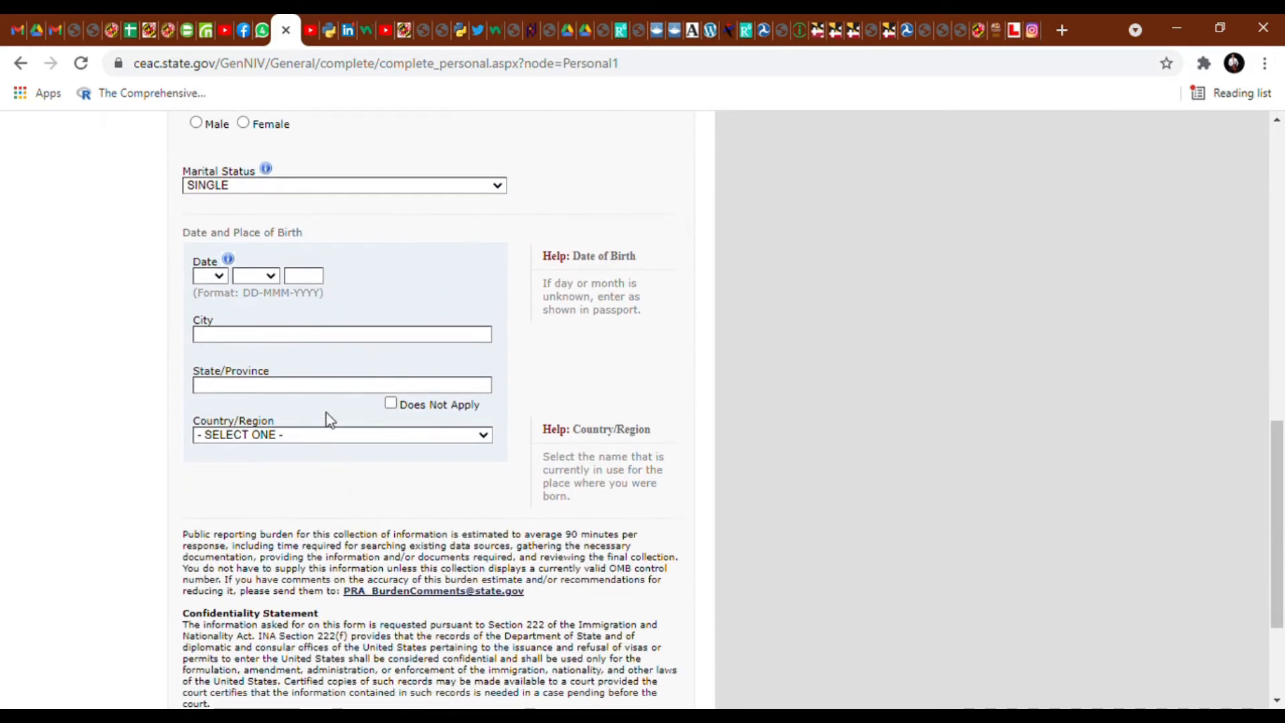
{"action": "left_click", "coordinate": [334, 338]}
{"action": "type", "text": "KAN"}
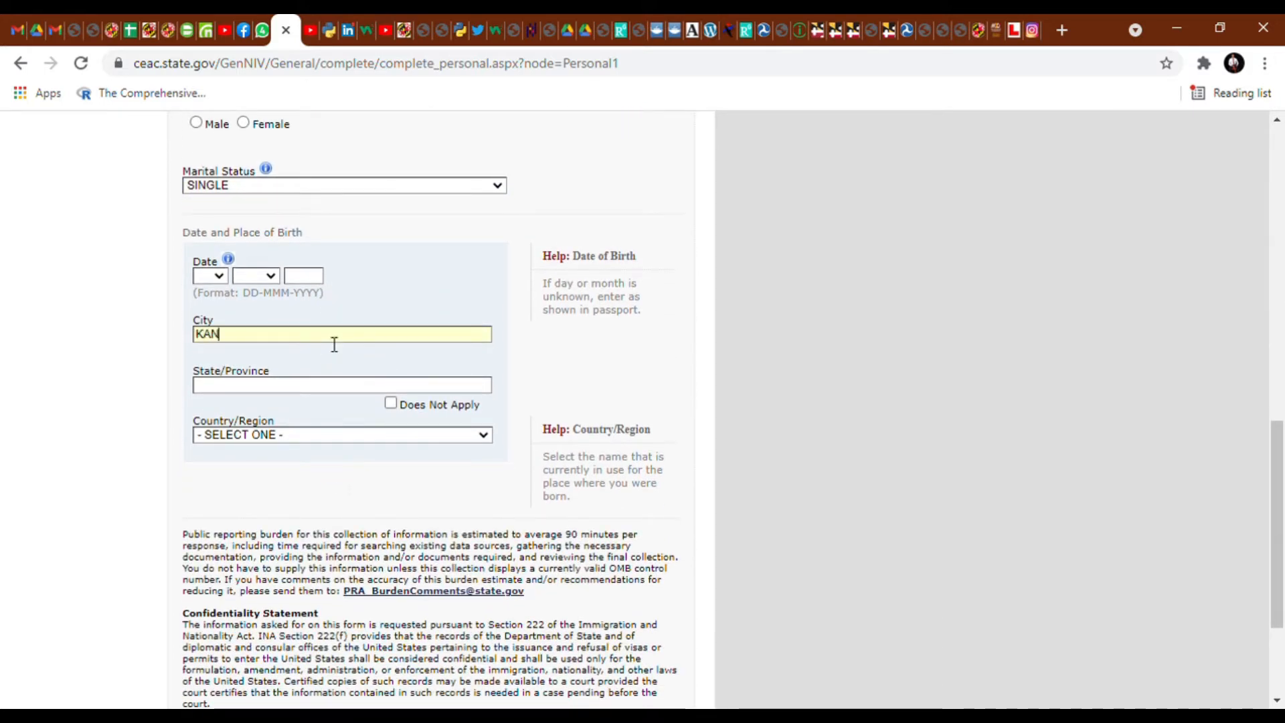
{"action": "type", "text": "O"}
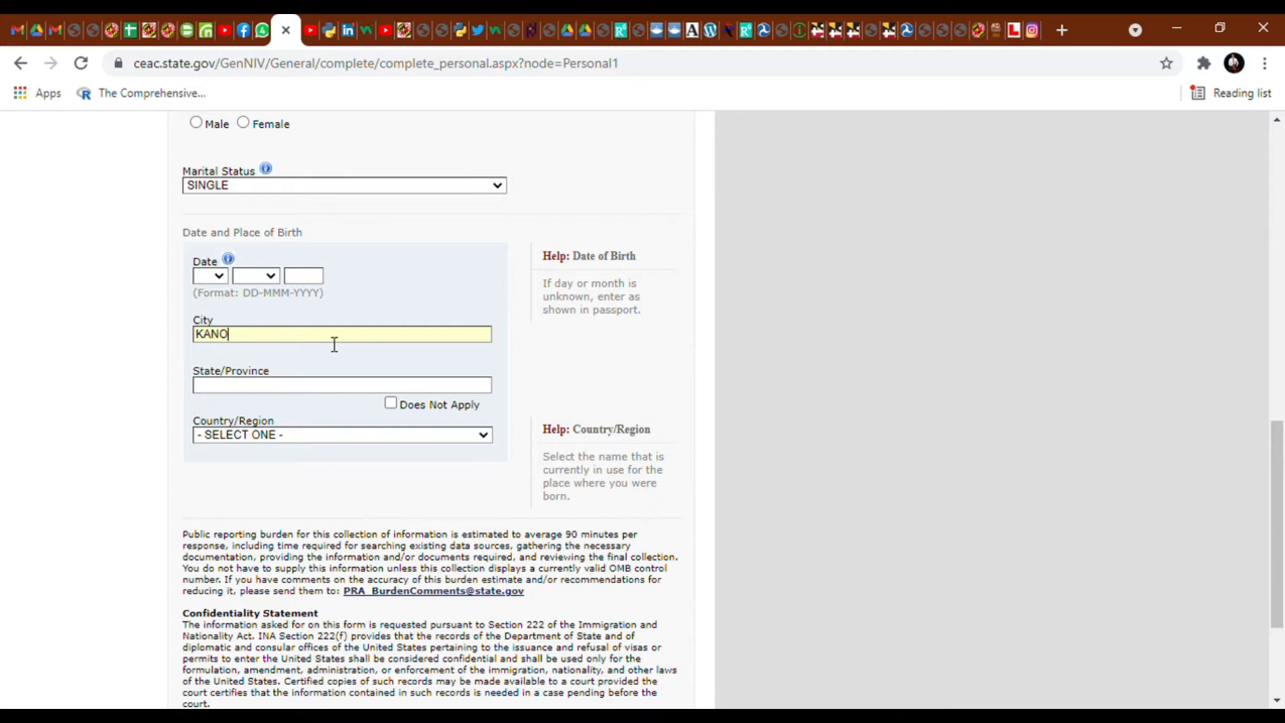
{"action": "left_click", "coordinate": [835, 356]}
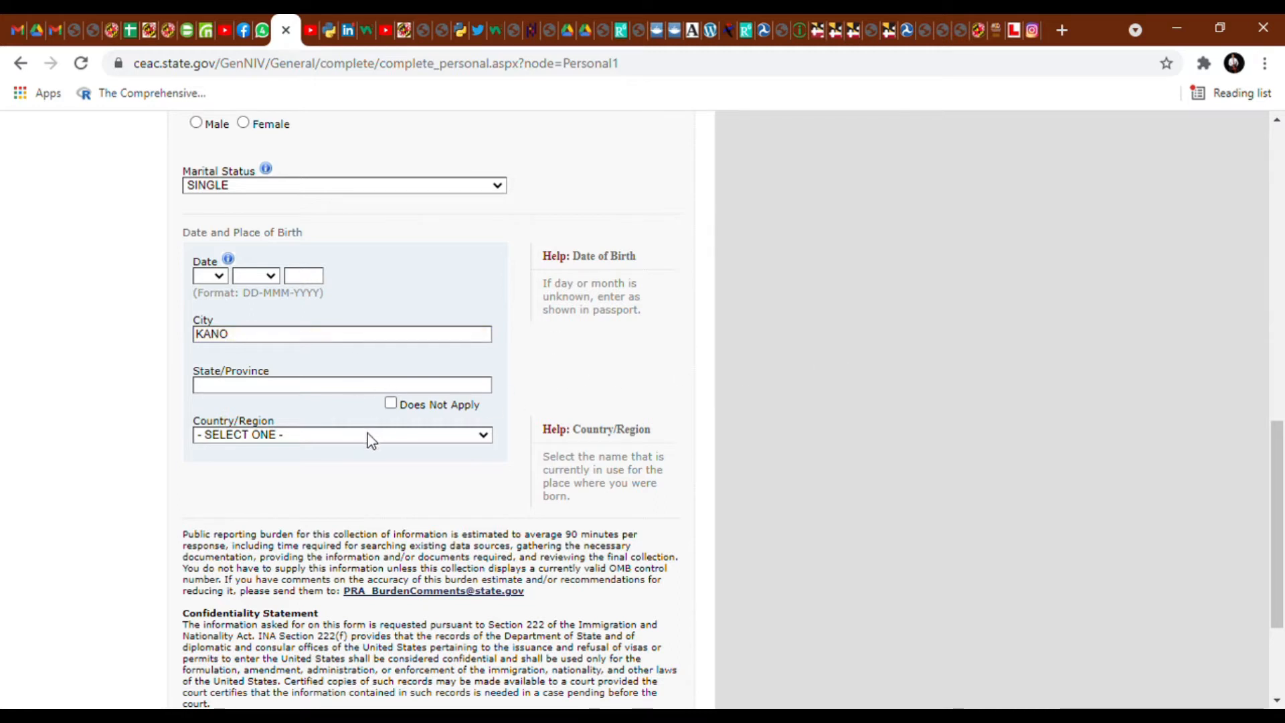
{"action": "scroll", "coordinate": [367, 432], "scroll_direction": "down", "scroll_amount": 3}
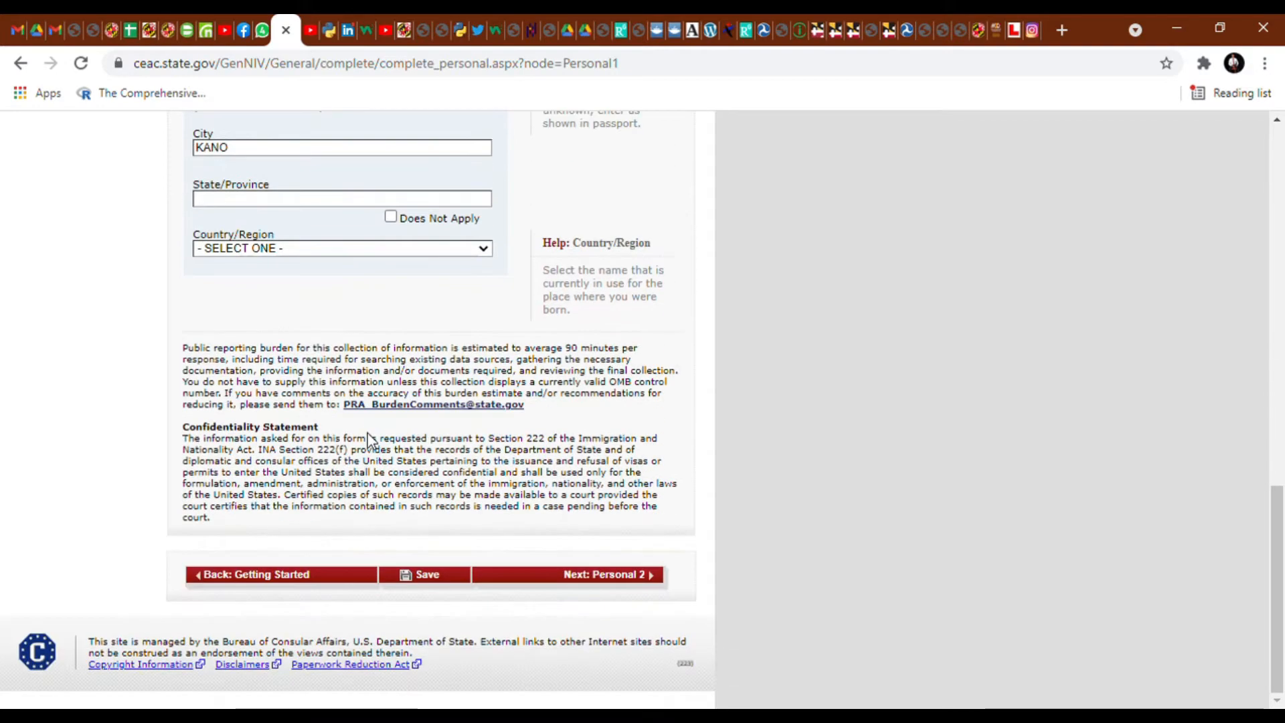
{"action": "left_click", "coordinate": [602, 577]}
- Enter the applicant's surname and given names
{"action": "scroll", "coordinate": [606, 579], "scroll_direction": "down", "scroll_amount": 4}
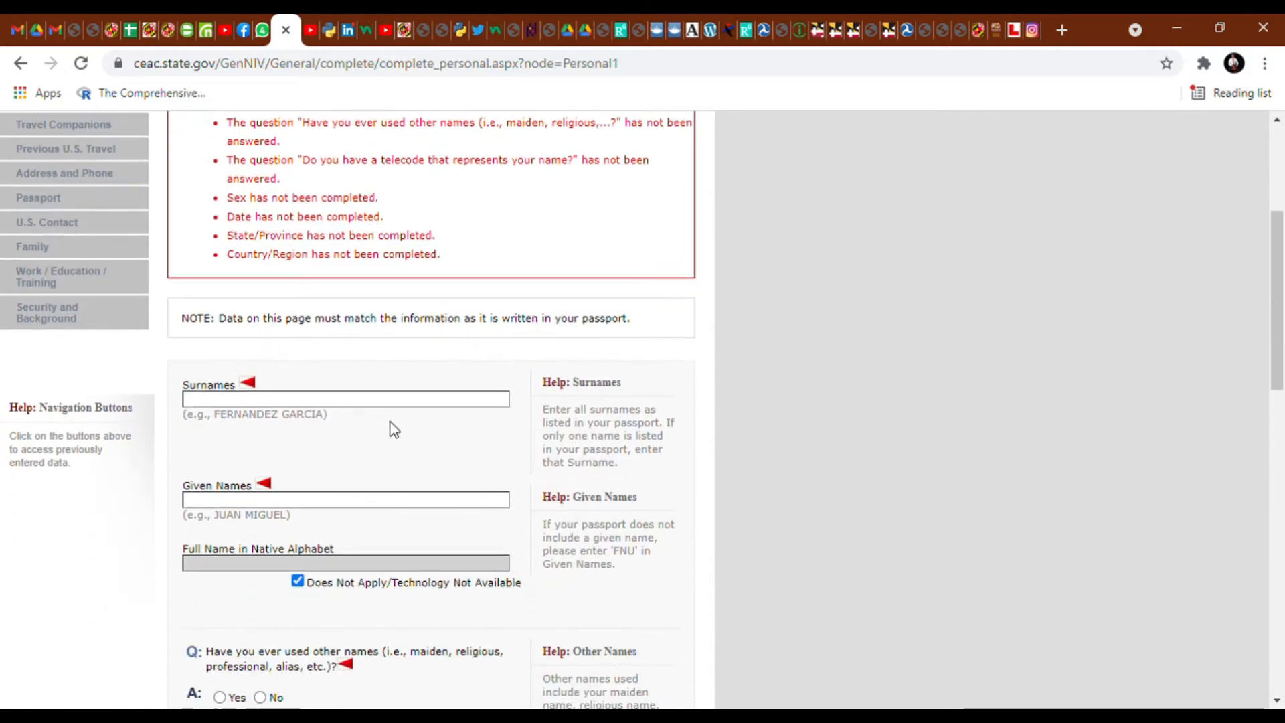
{"action": "left_click", "coordinate": [380, 503]}
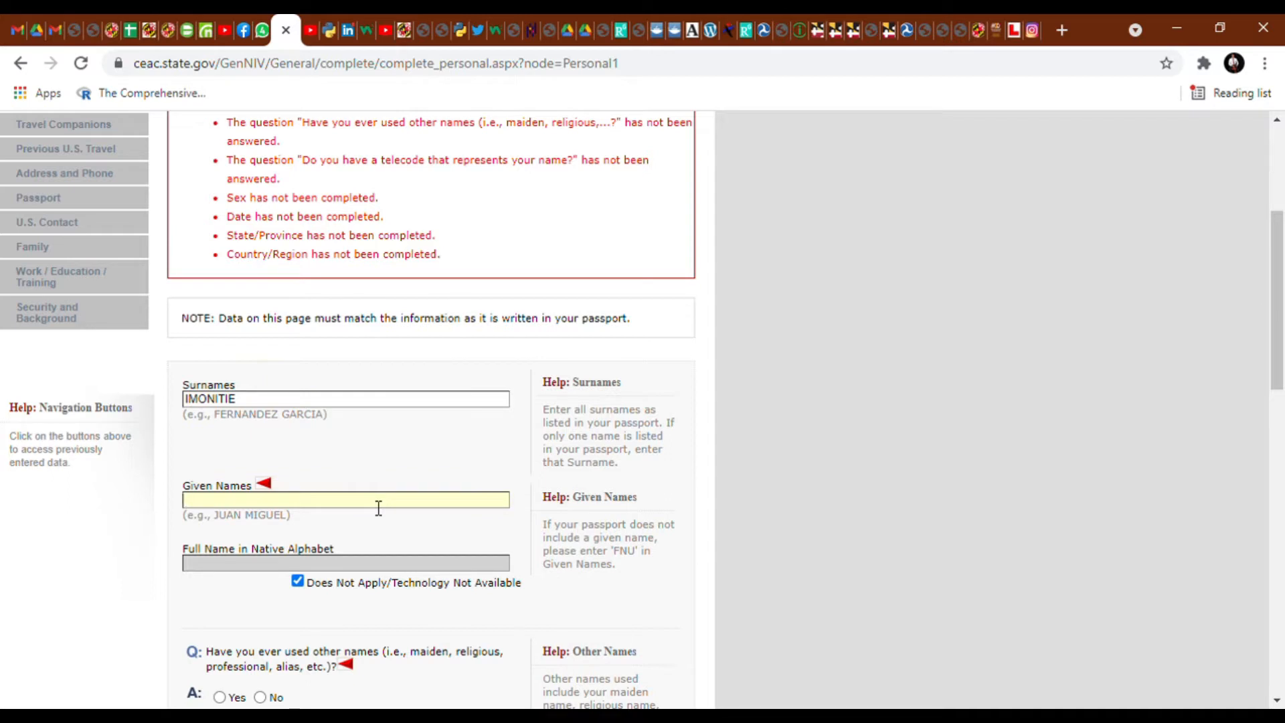
- Answer No to other names and telecode, and set sex to Male
{"action": "scroll", "coordinate": [341, 555], "scroll_direction": "down", "scroll_amount": 1}
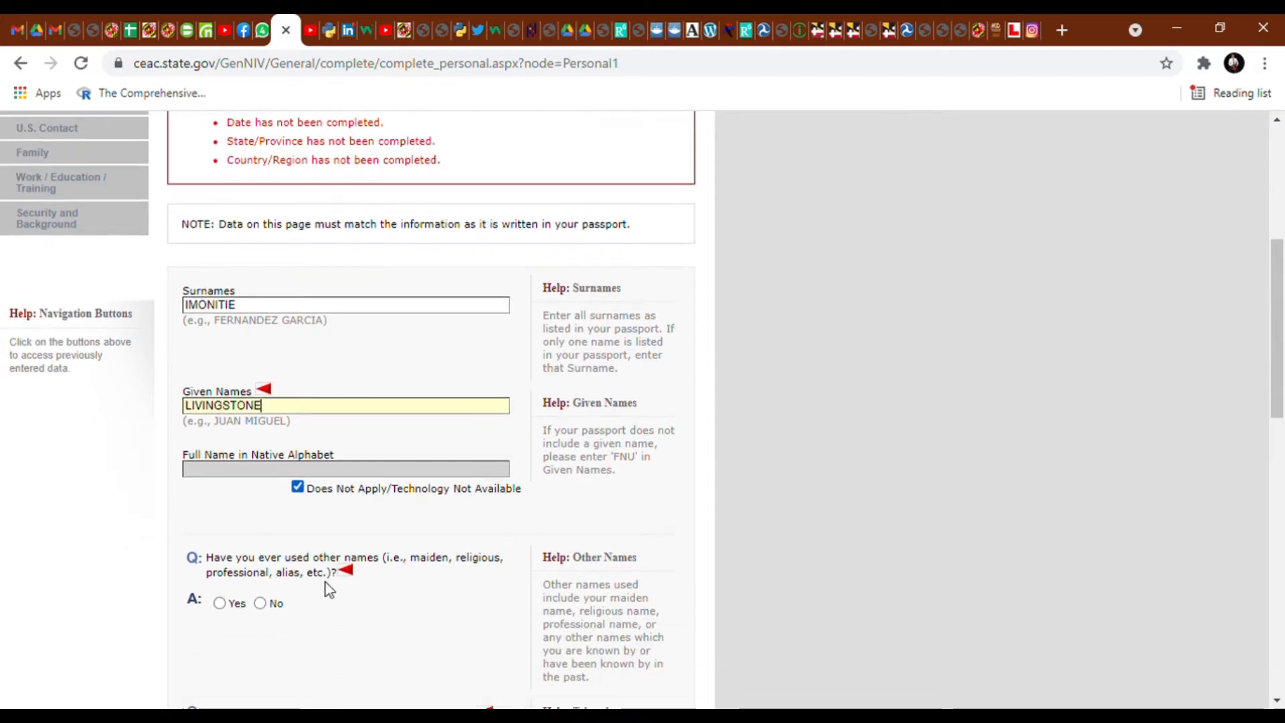
{"action": "left_click", "coordinate": [260, 603]}
{"action": "scroll", "coordinate": [295, 455], "scroll_direction": "down", "scroll_amount": 1}
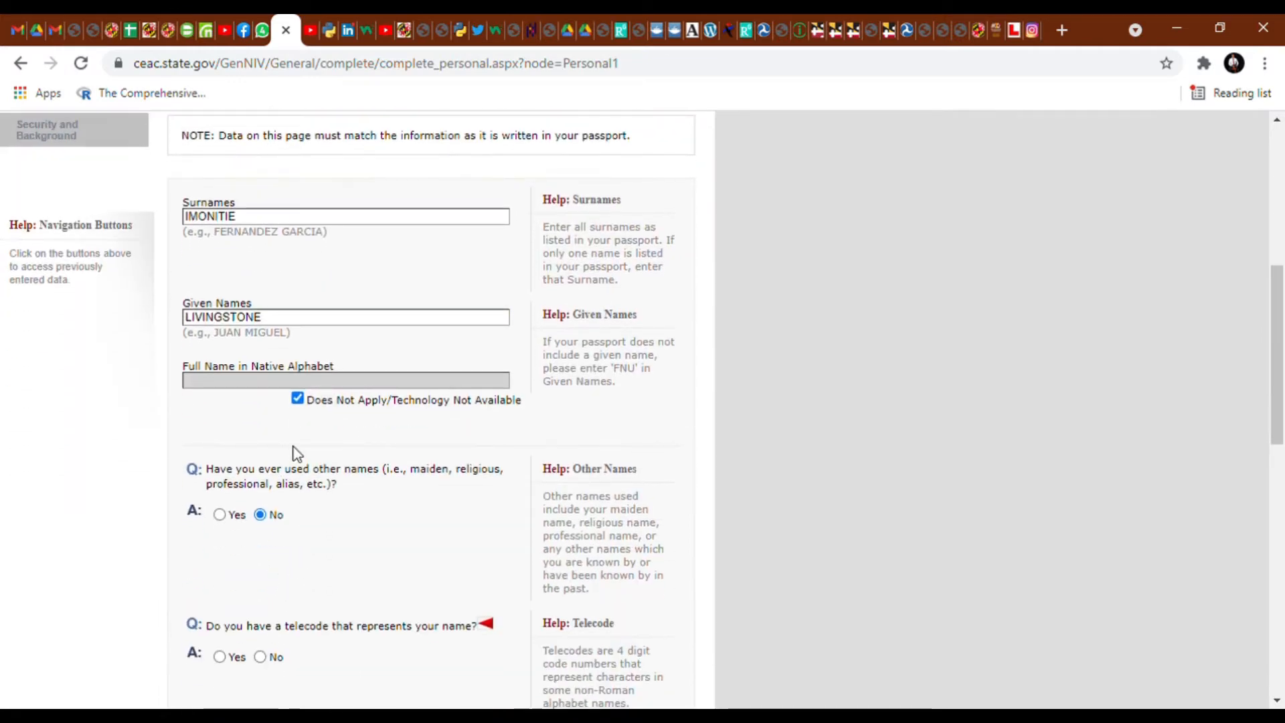
{"action": "scroll", "coordinate": [302, 469], "scroll_direction": "down", "scroll_amount": 2}
{"action": "left_click", "coordinate": [260, 468]}
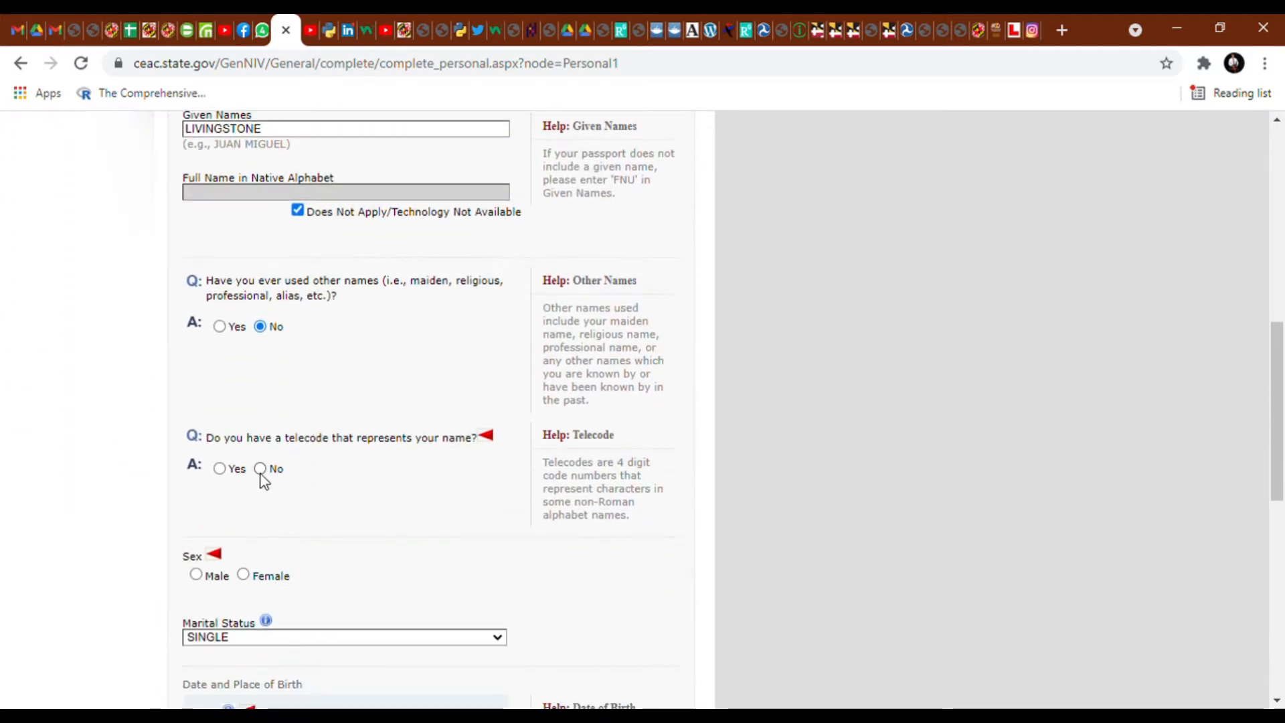
{"action": "scroll", "coordinate": [201, 552], "scroll_direction": "down", "scroll_amount": 3}
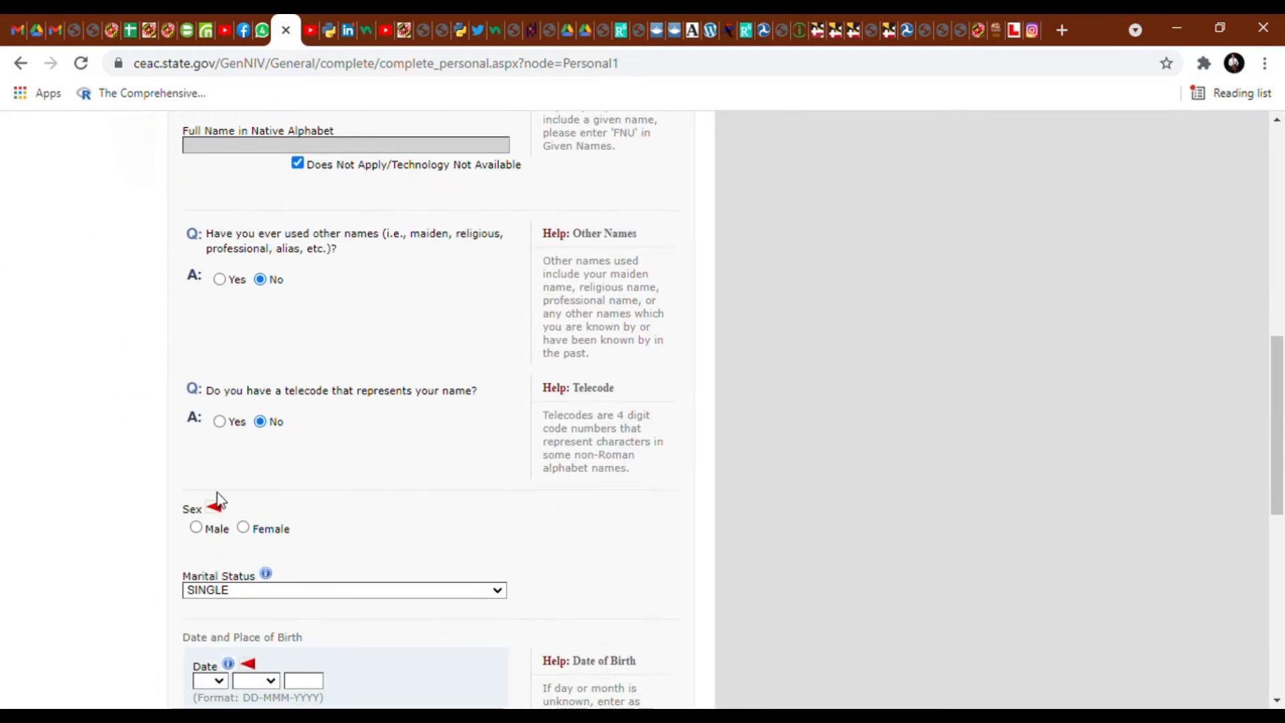
{"action": "left_click", "coordinate": [196, 529]}
{"action": "scroll", "coordinate": [259, 534], "scroll_direction": "down", "scroll_amount": 5}
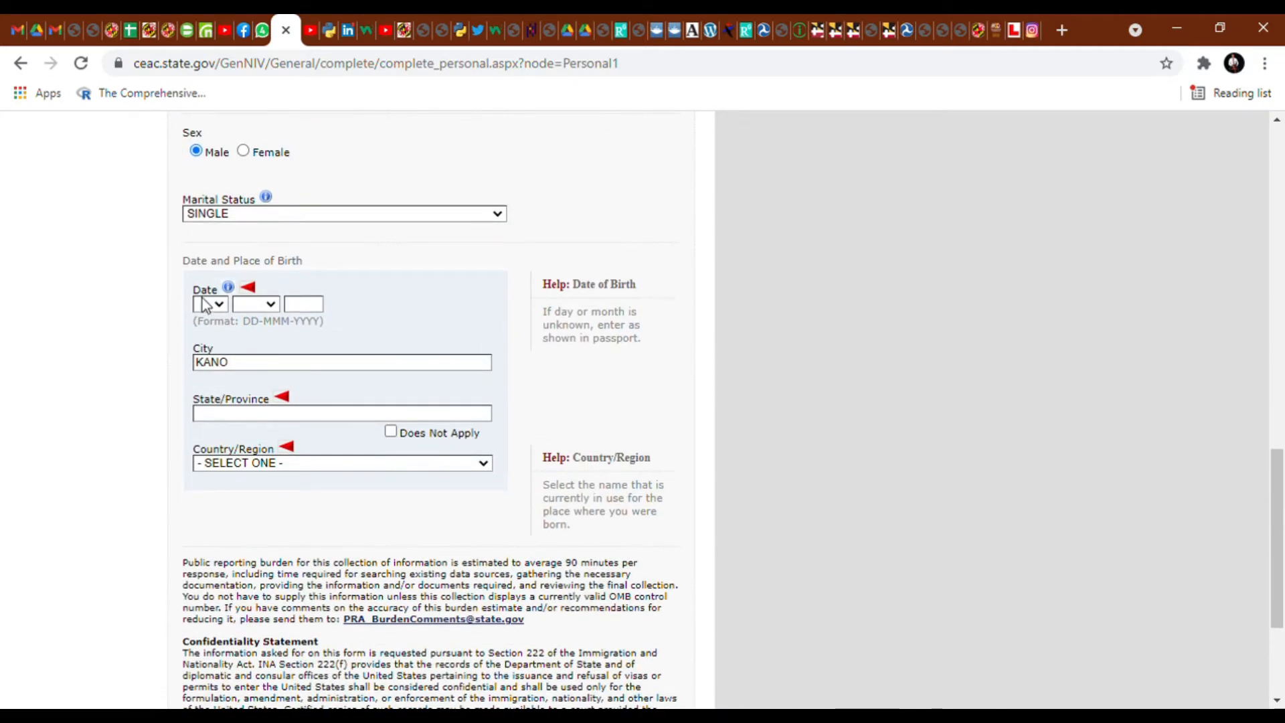
{"action": "type", "text": "11"}
{"action": "left_click", "coordinate": [253, 306]}
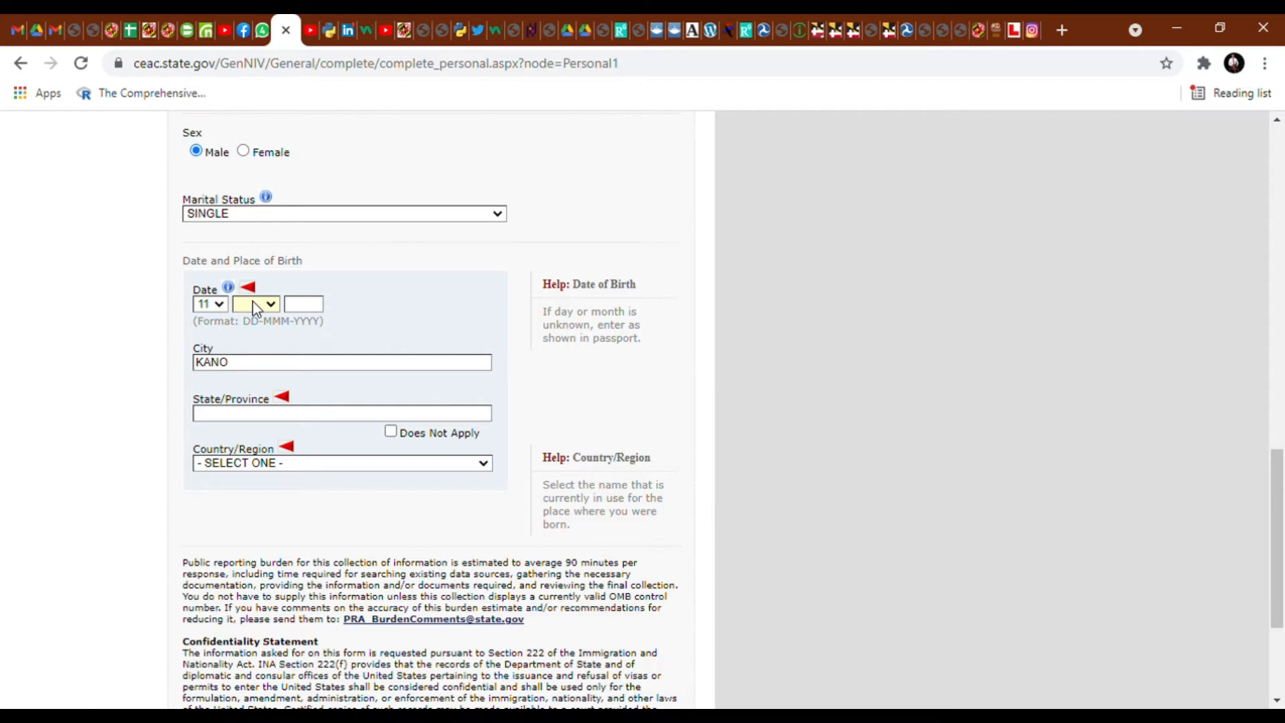
{"action": "left_click", "coordinate": [250, 496]}
{"action": "type", "text": "1995"}
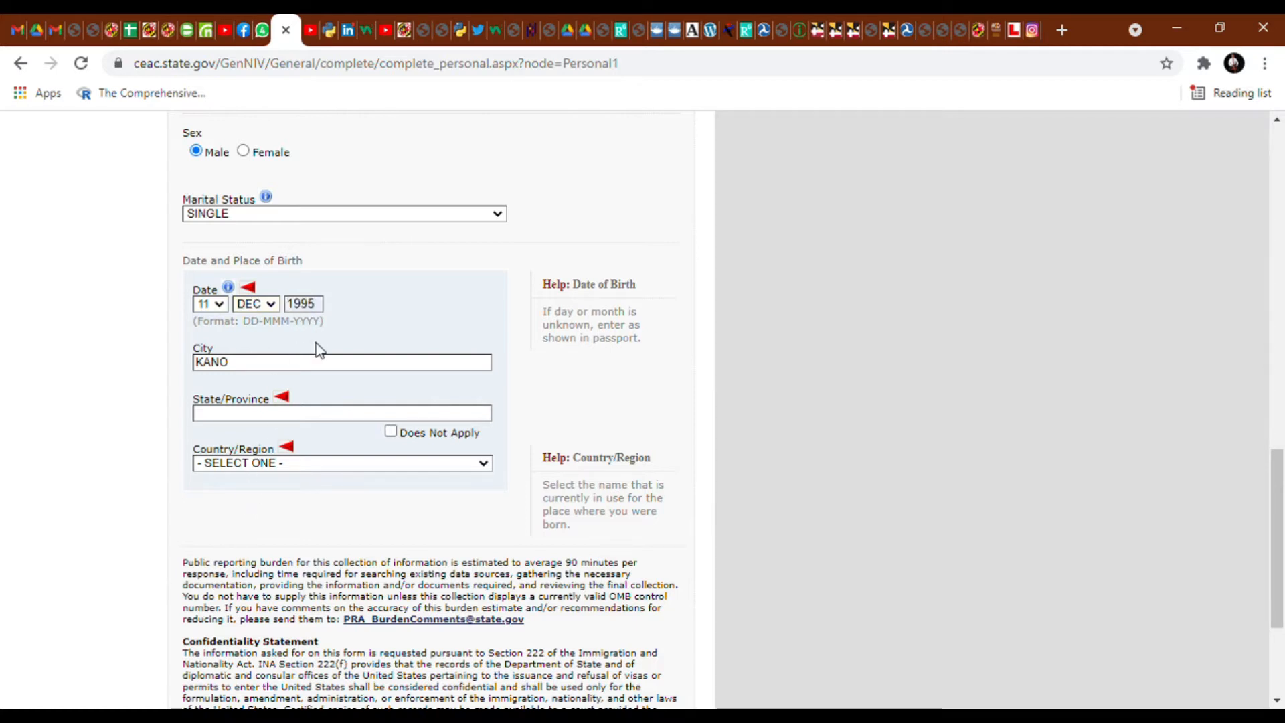
{"action": "left_click", "coordinate": [313, 415]}
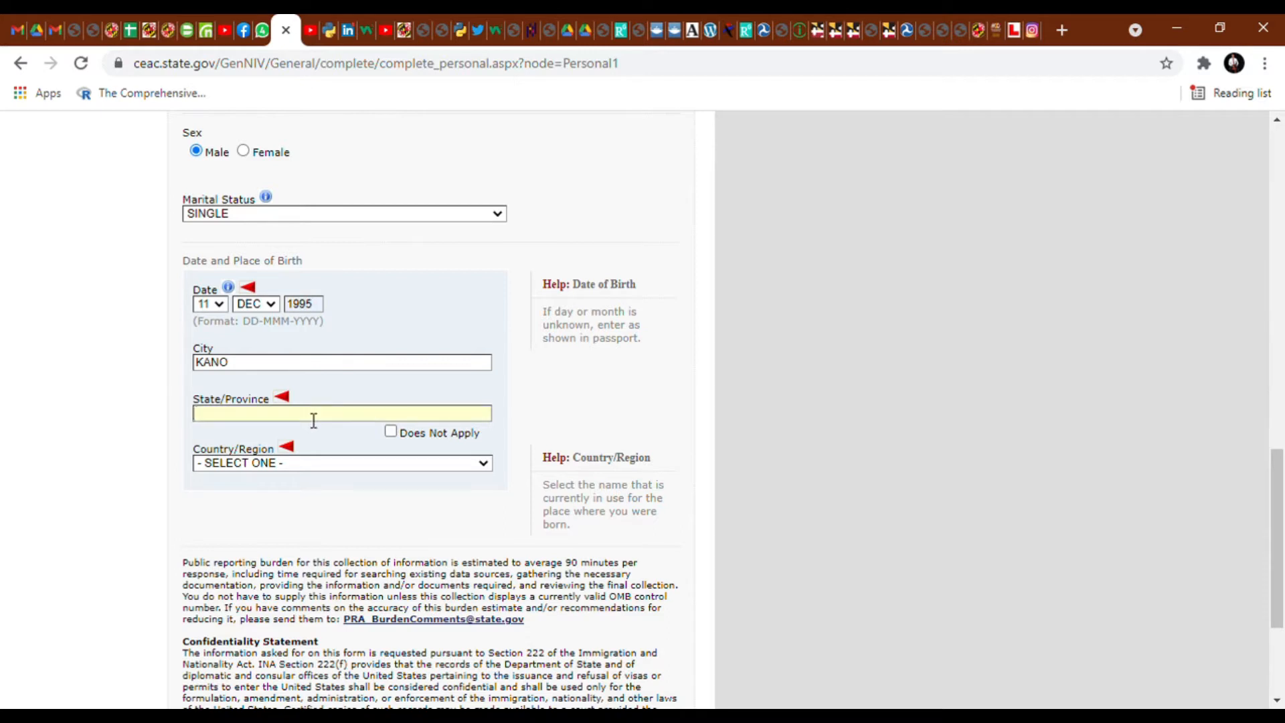
{"action": "type", "text": "KANO"}
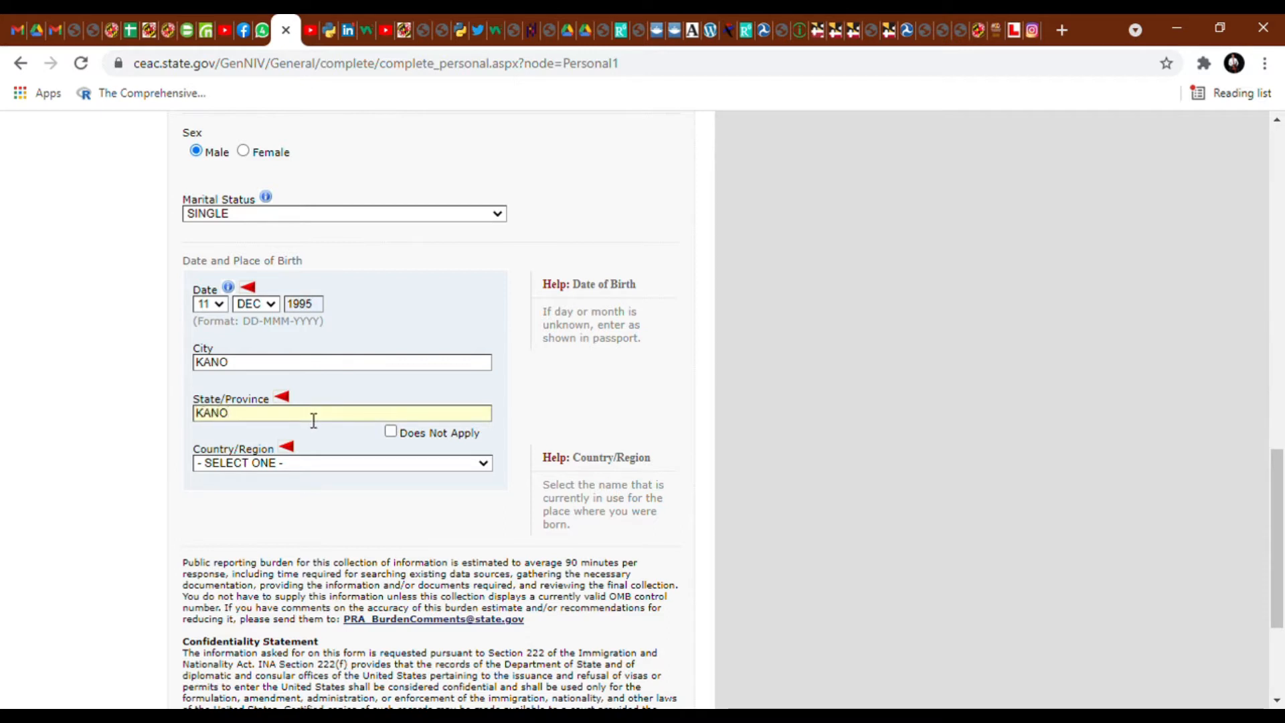
{"action": "left_click", "coordinate": [346, 392]}
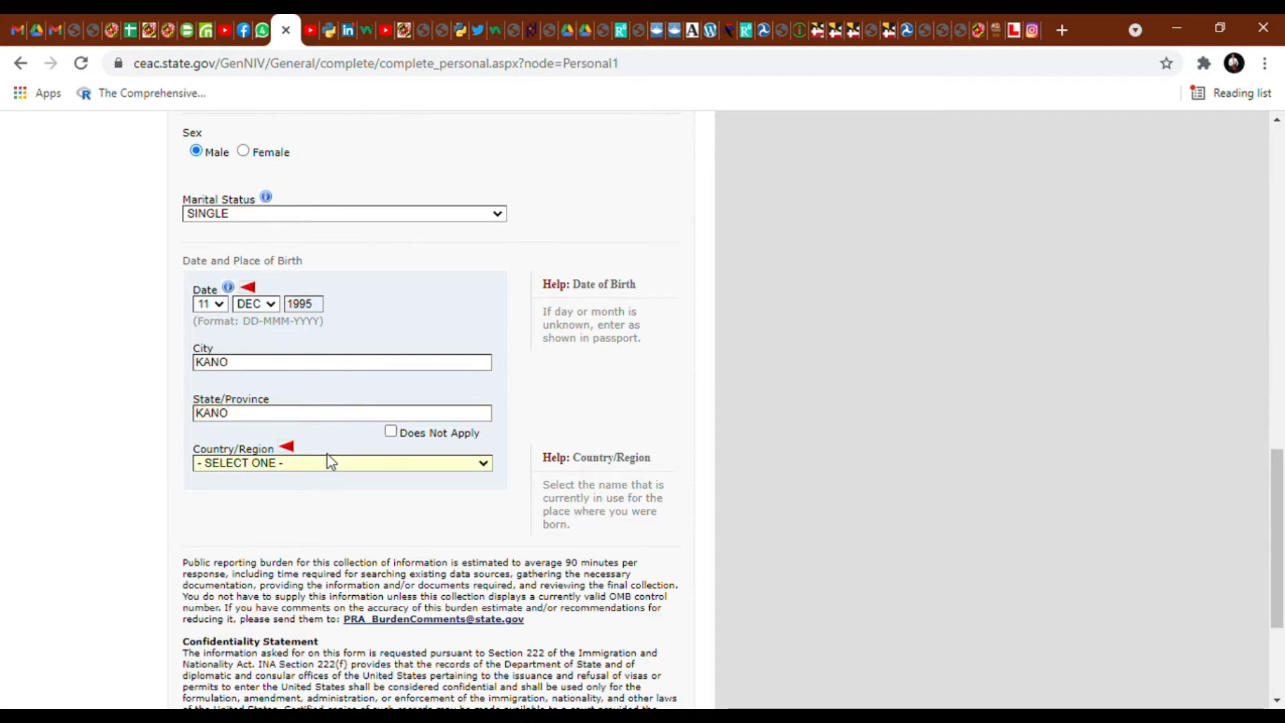
{"action": "key", "text": "n"}
{"action": "type", "text": "nigeria"}
{"action": "scroll", "coordinate": [294, 389], "scroll_direction": "down", "scroll_amount": 3}
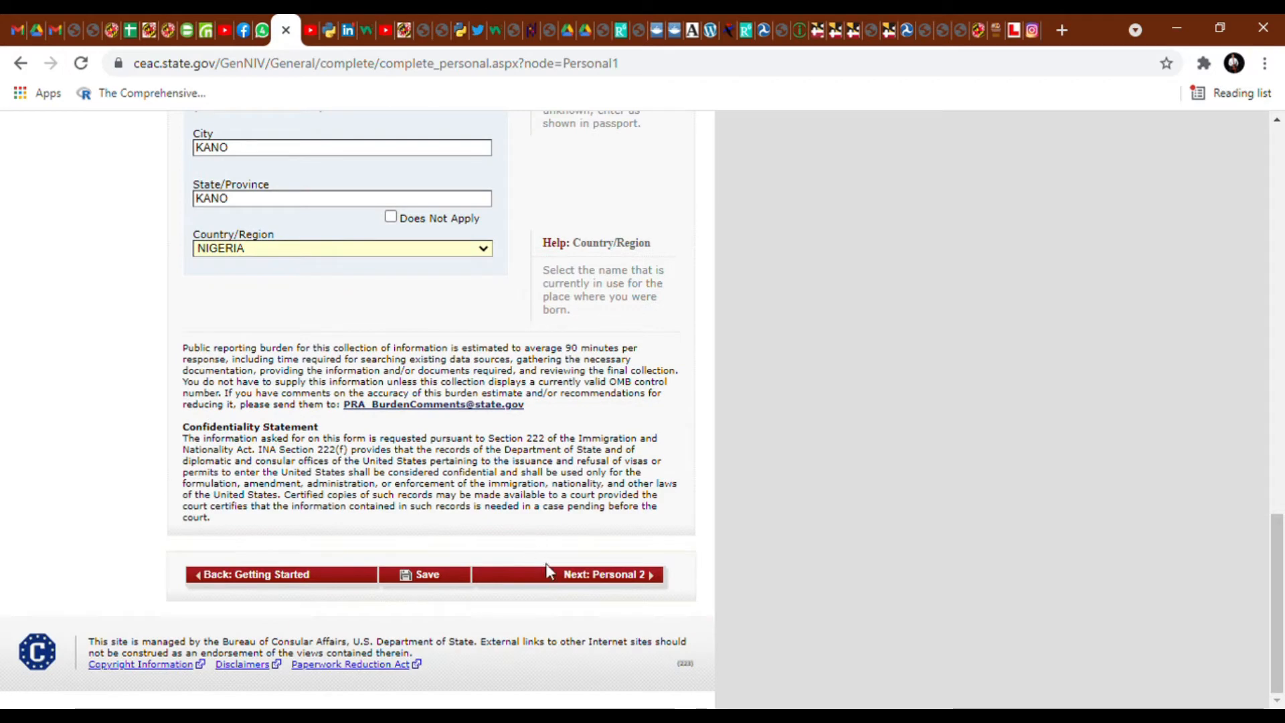
{"action": "left_click", "coordinate": [563, 577]}
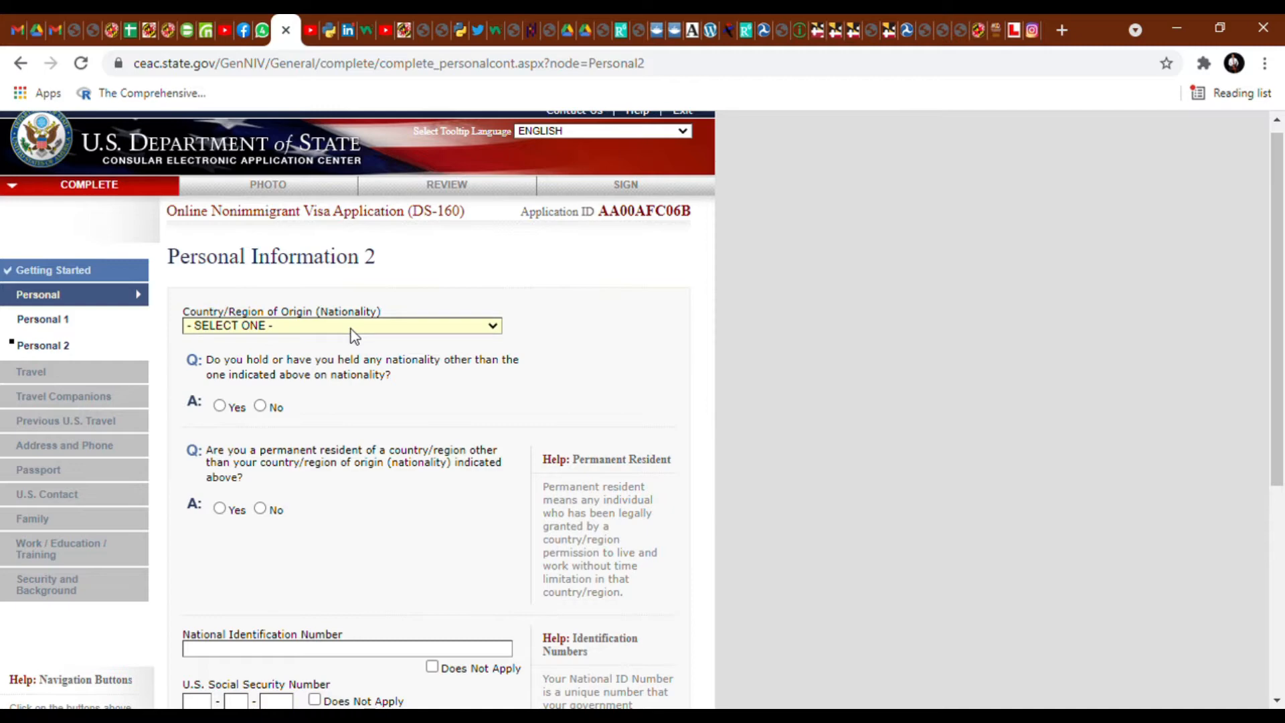
- Set nationality to NIGERIA and answer No to other nationality and permanent residency
{"action": "key", "text": "n"}
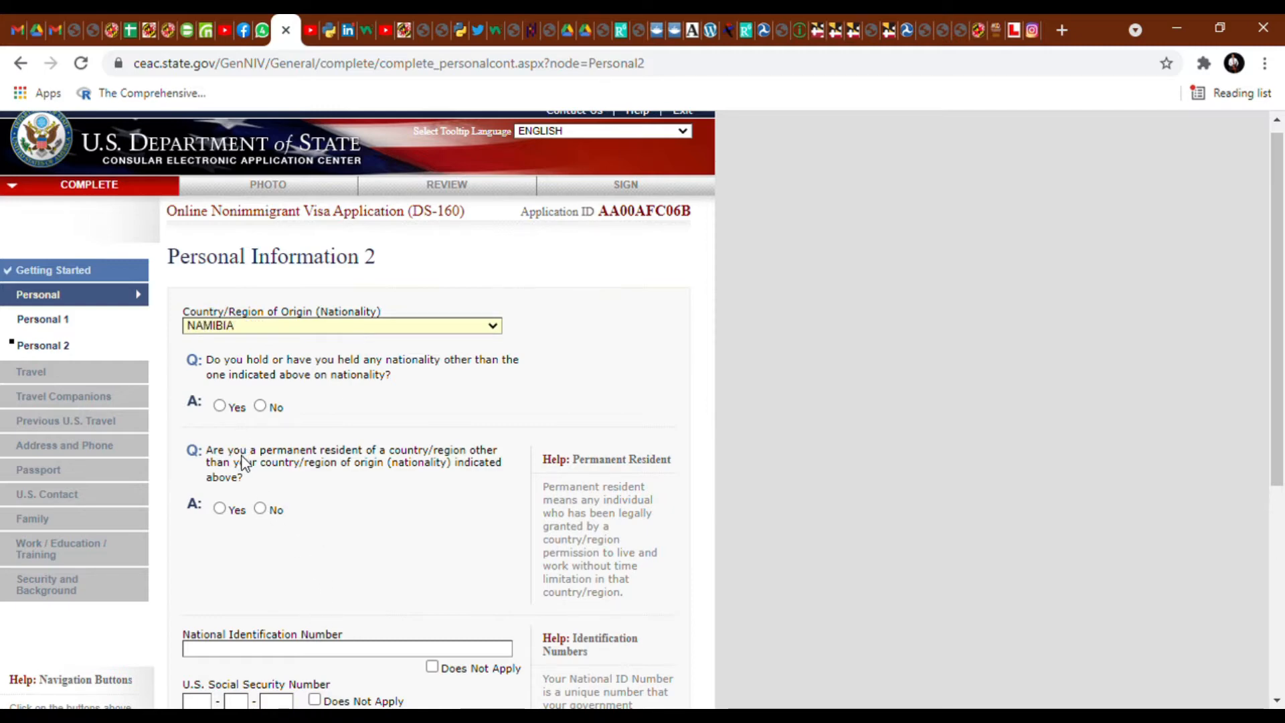
{"action": "type", "text": "nigeria"}
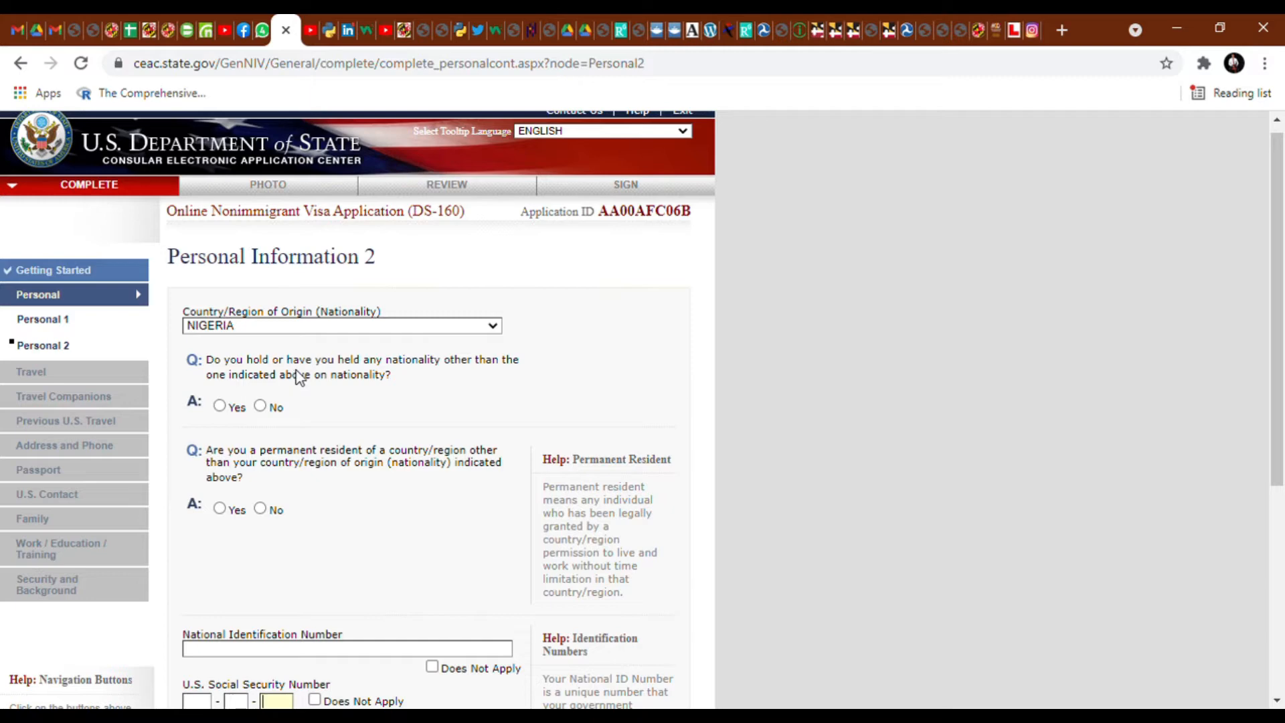
{"action": "left_click", "coordinate": [264, 407]}
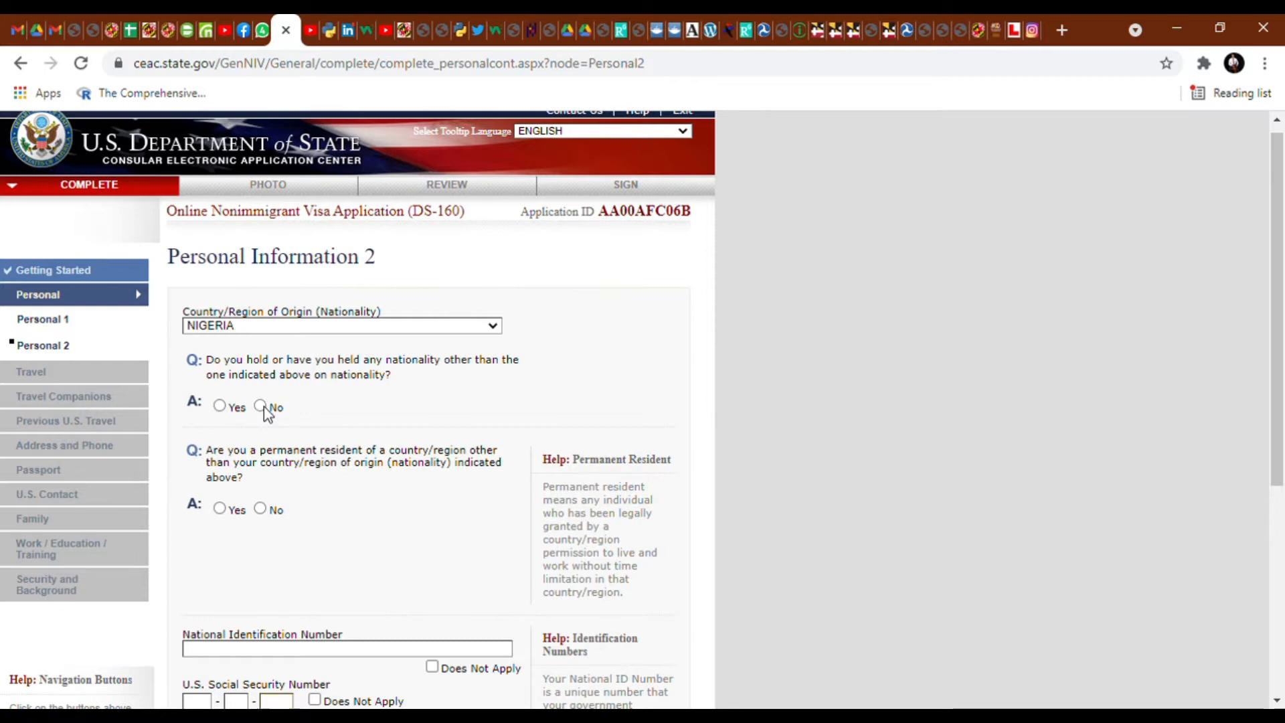
{"action": "left_click", "coordinate": [260, 509]}
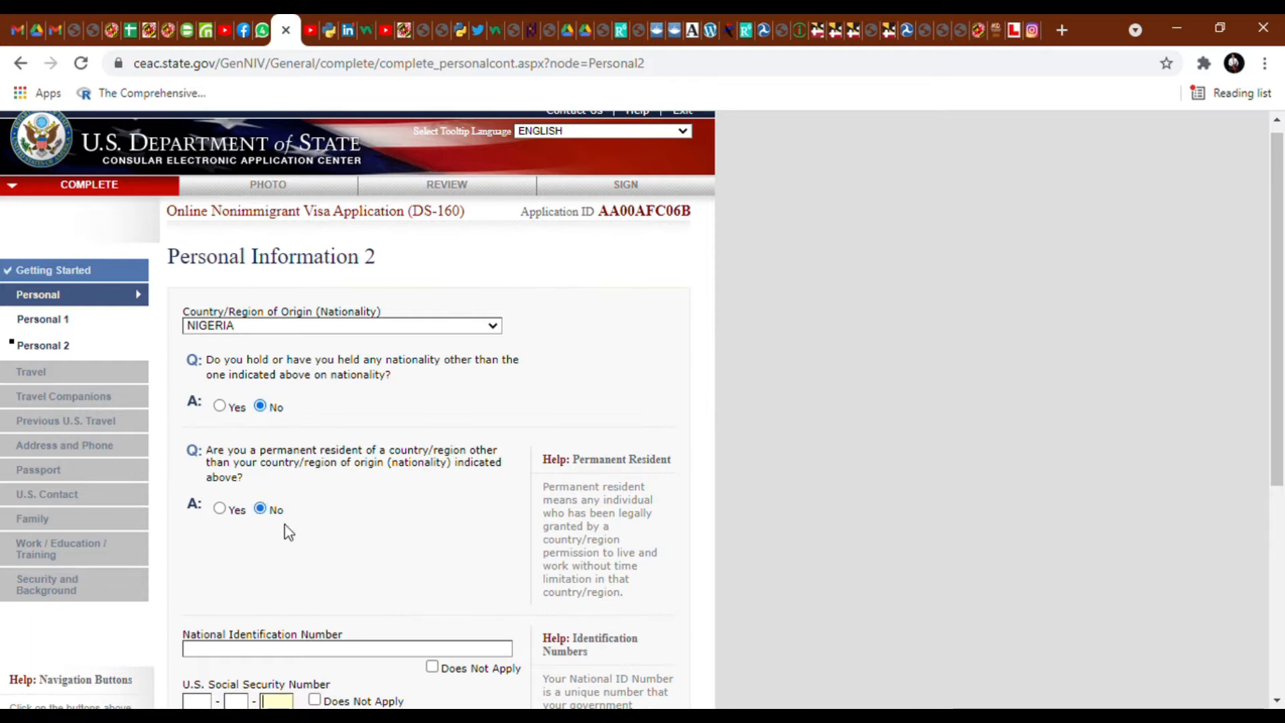
{"action": "scroll", "coordinate": [295, 532], "scroll_direction": "down", "scroll_amount": 3}
- Enter the national ID number, mark SSN and taxpayer ID not applicable, and continue
{"action": "left_click", "coordinate": [329, 465]}
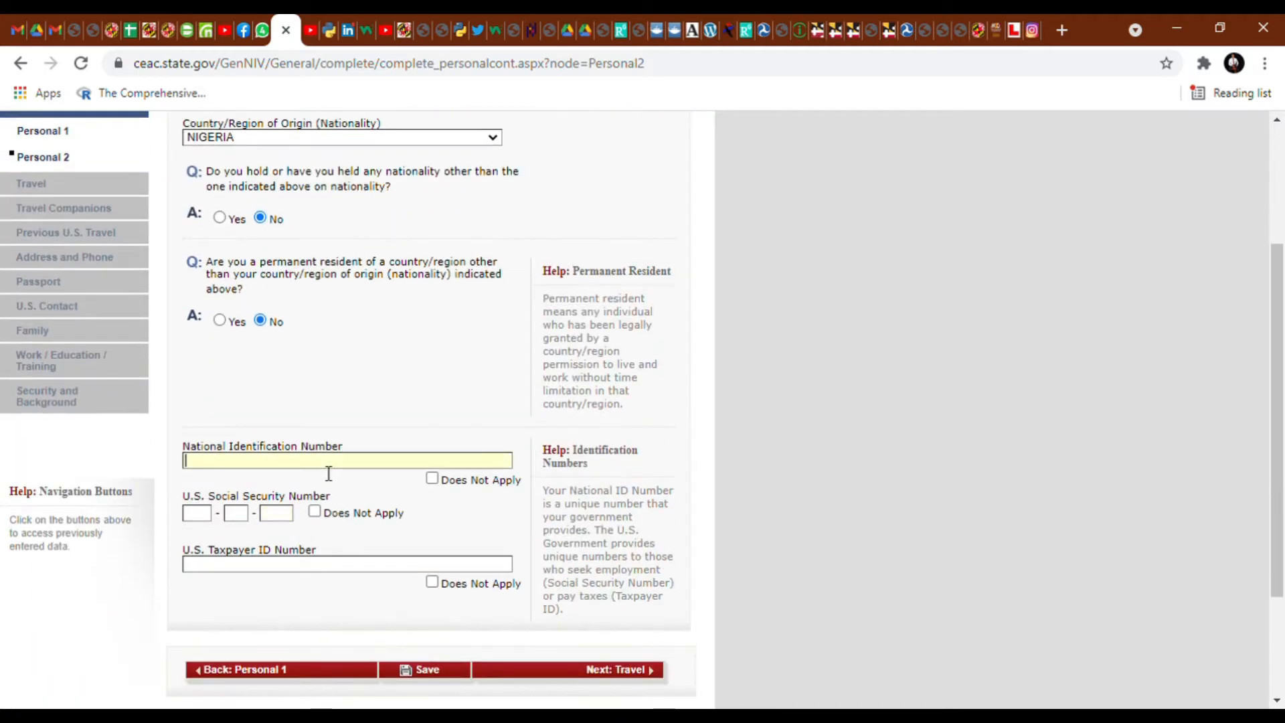
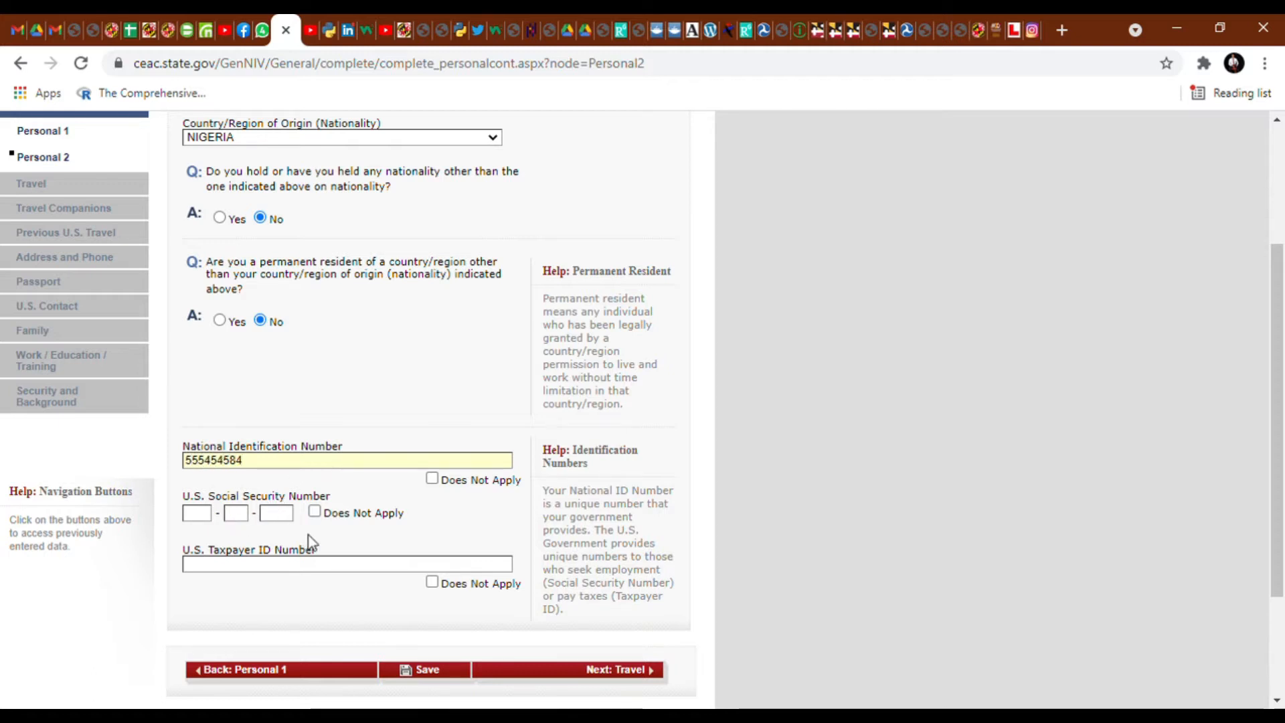
{"action": "left_click", "coordinate": [312, 514]}
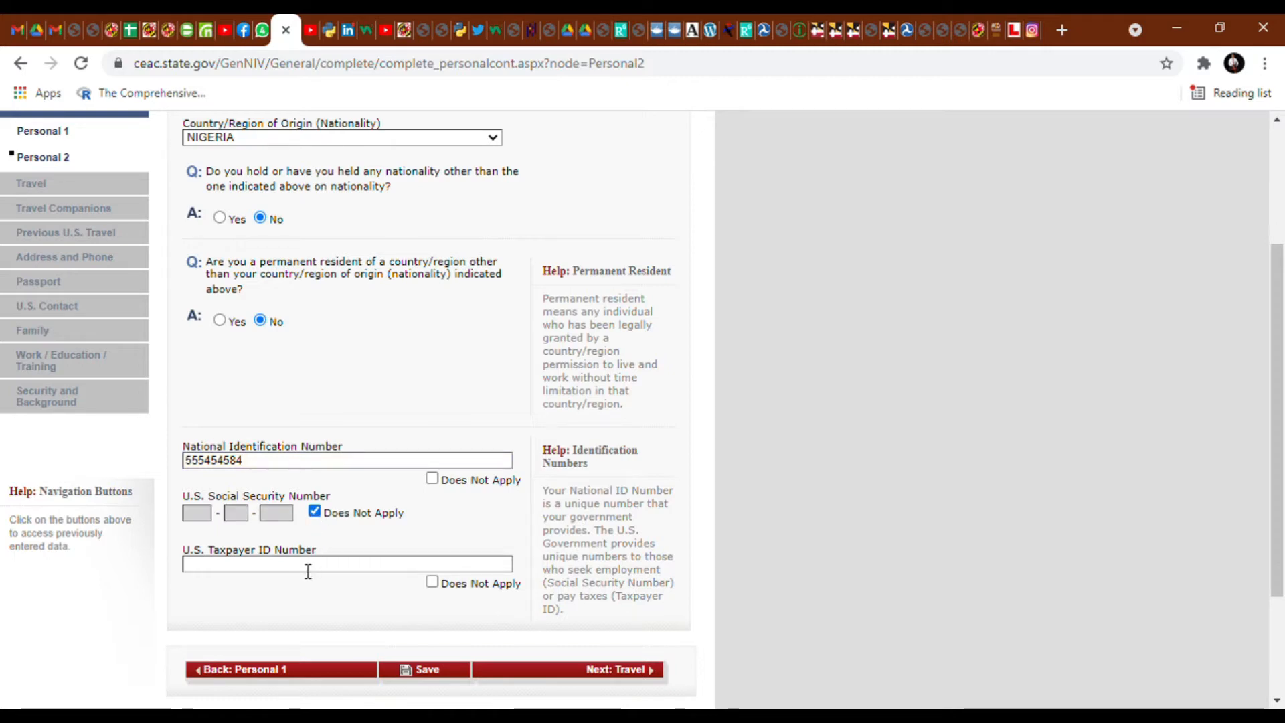
{"action": "left_click", "coordinate": [433, 583]}
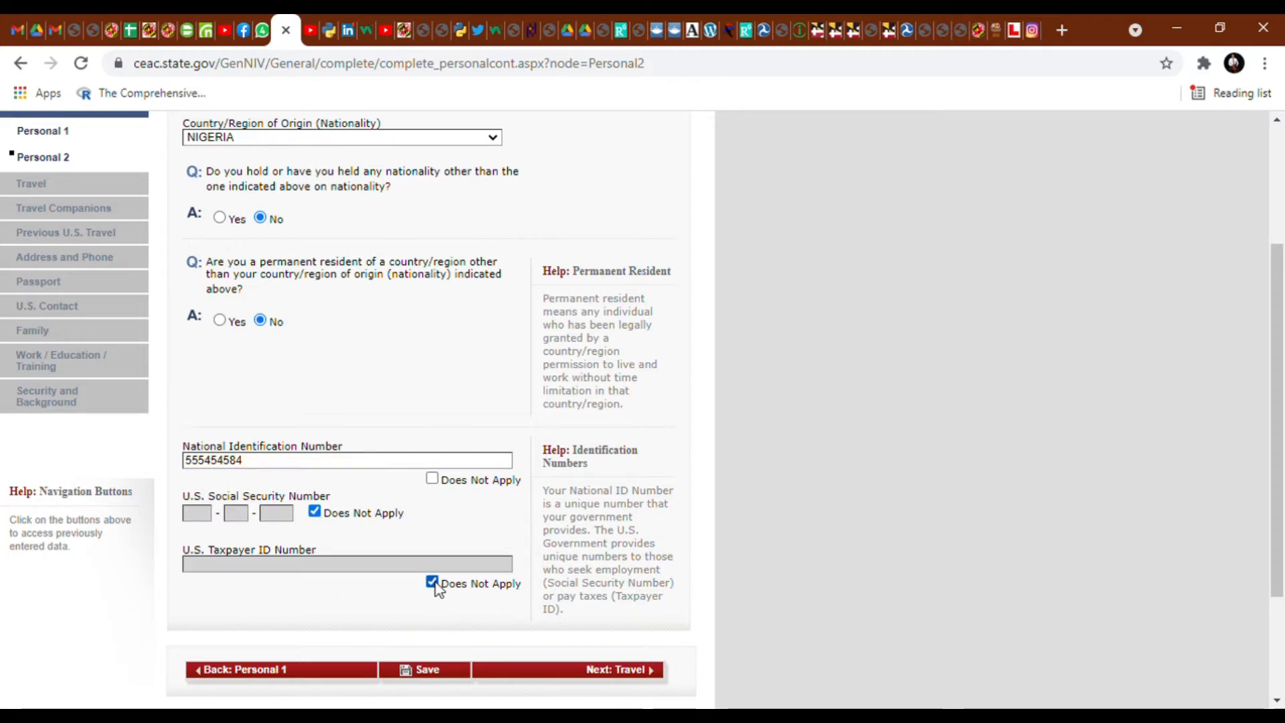
{"action": "left_click", "coordinate": [548, 661]}
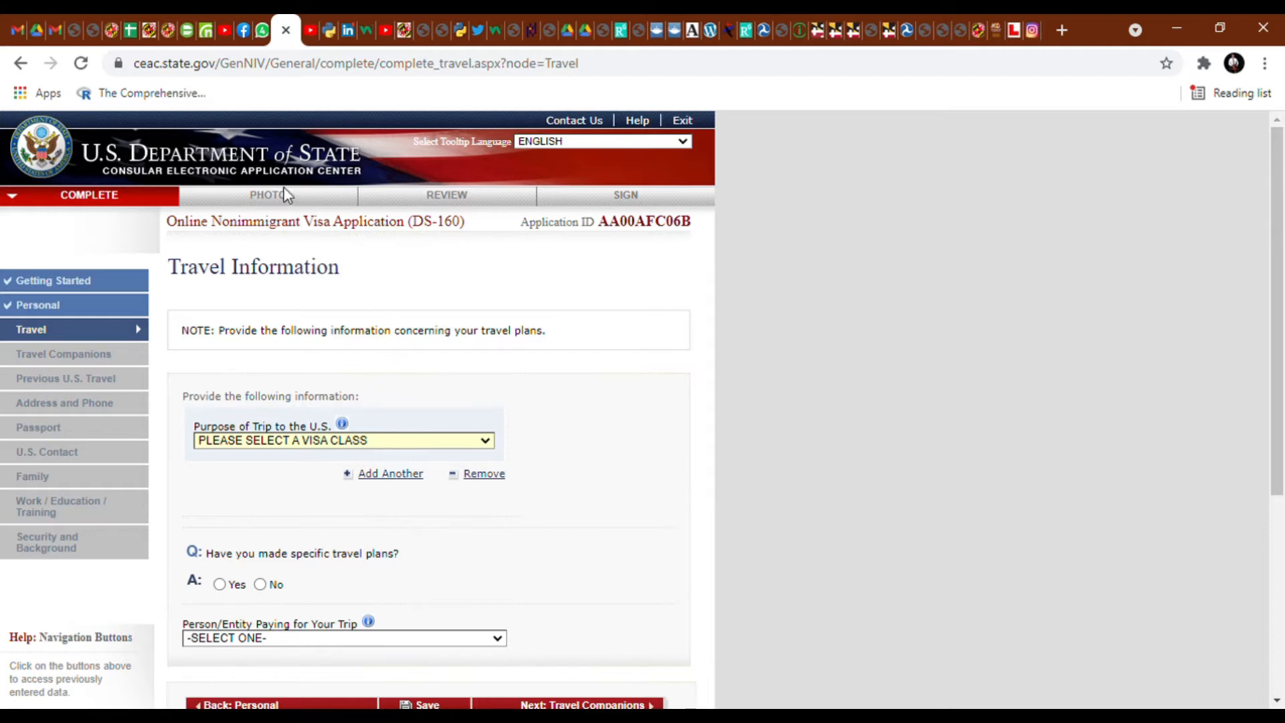
- Set trip purpose ACADEMIC OR LANGUAGE STUDENT (F), STUDENT (F1), and answer No to travel plans
{"action": "left_click", "coordinate": [300, 251]}
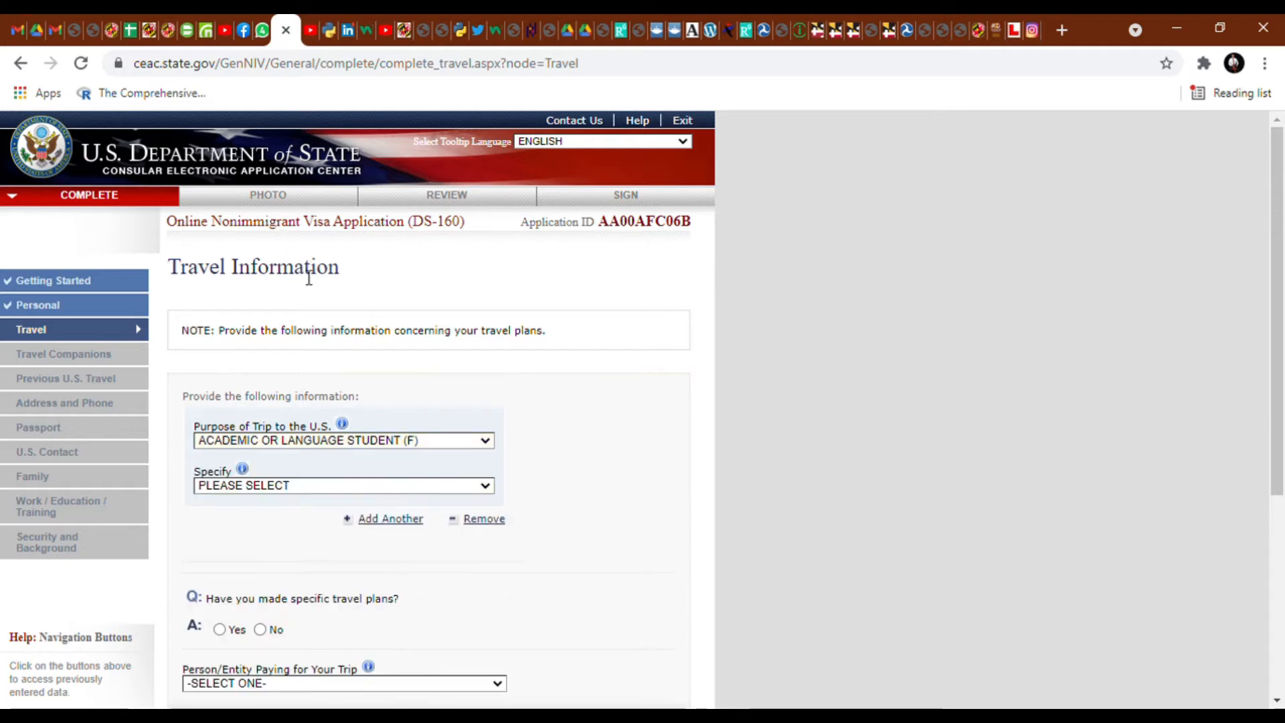
{"action": "left_click", "coordinate": [388, 487]}
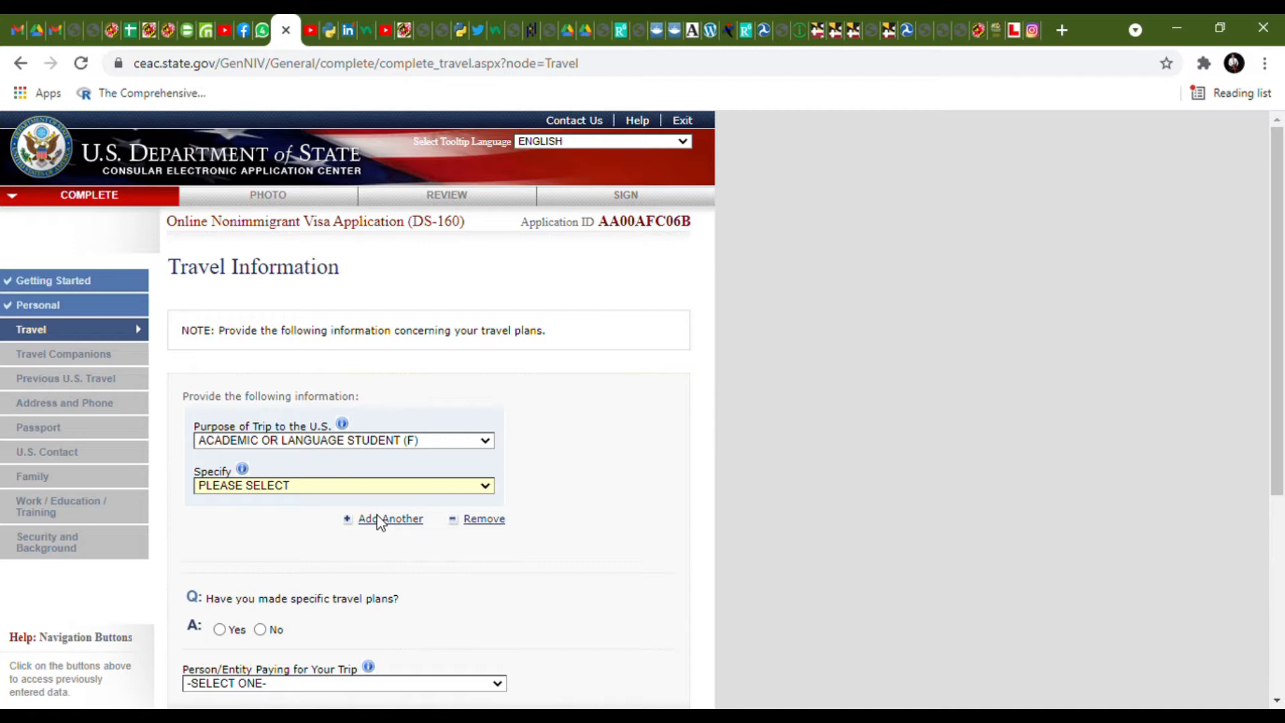
{"action": "left_click", "coordinate": [377, 516]}
{"action": "scroll", "coordinate": [379, 526], "scroll_direction": "down", "scroll_amount": 2}
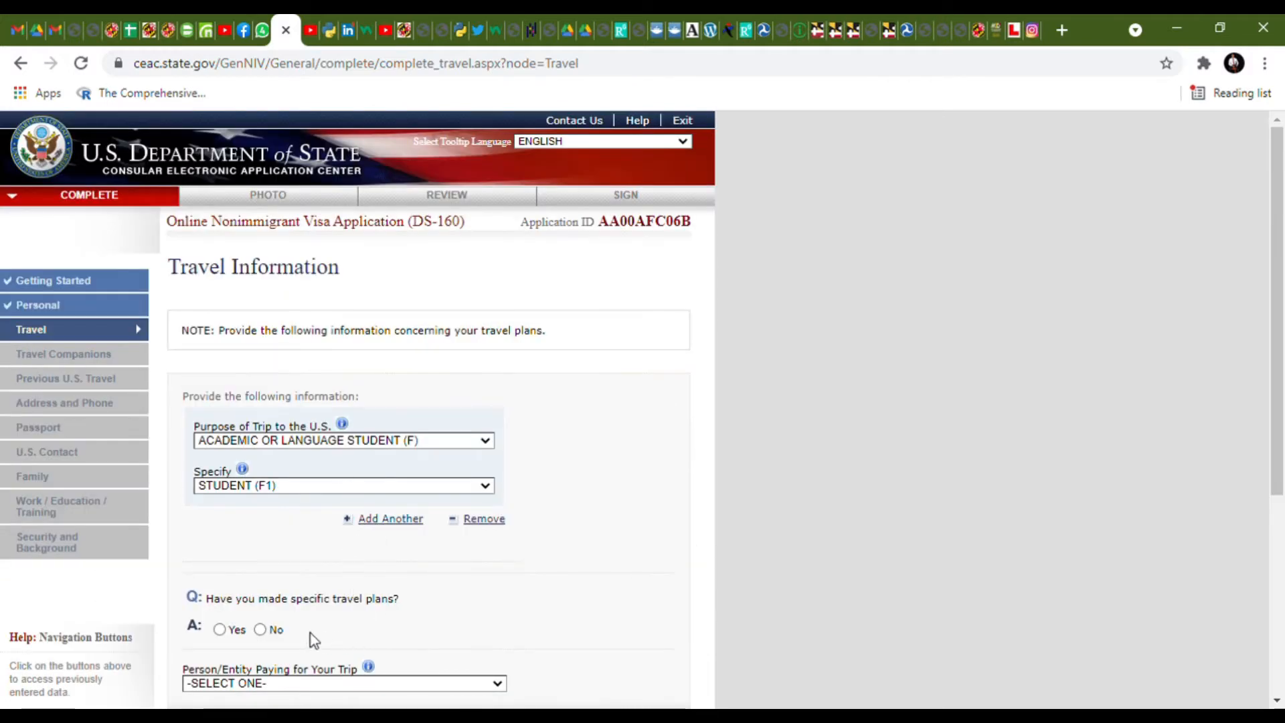
{"action": "scroll", "coordinate": [310, 634], "scroll_direction": "down", "scroll_amount": 1}
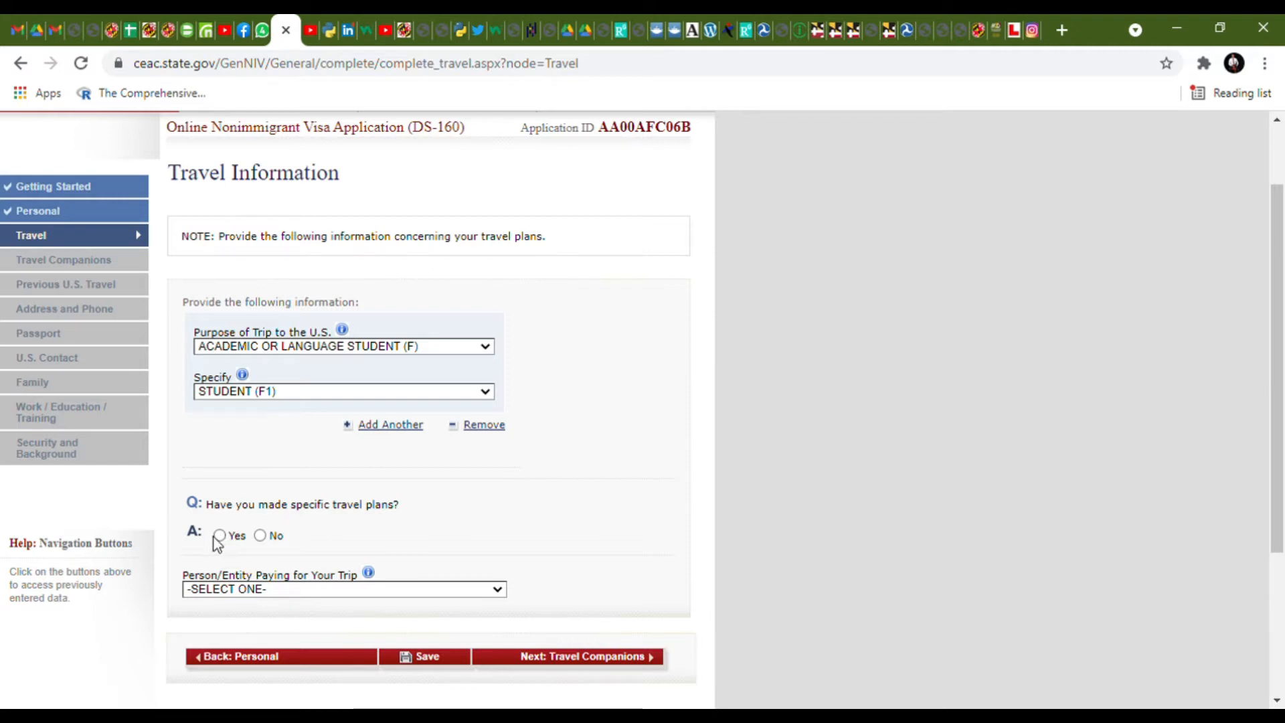
{"action": "left_click", "coordinate": [261, 535]}
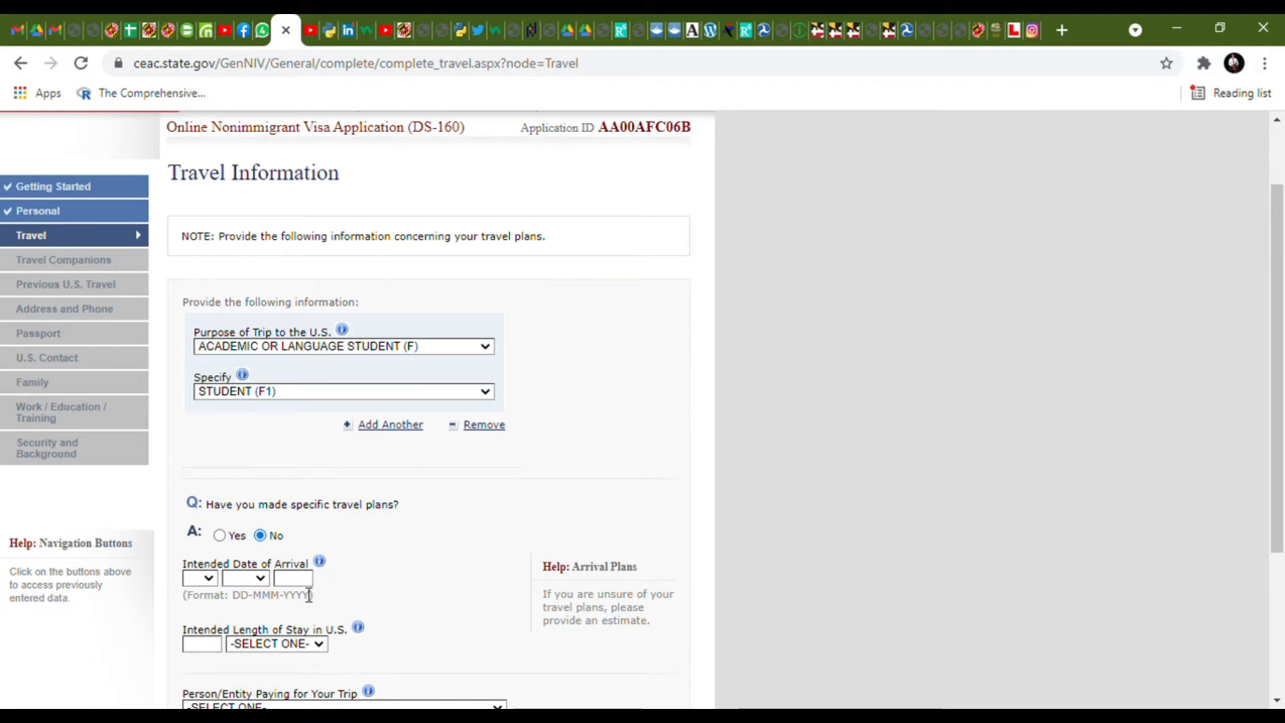
- Set the intended arrival date to 21 DEC 2021
{"action": "scroll", "coordinate": [207, 577], "scroll_direction": "down", "scroll_amount": 2}
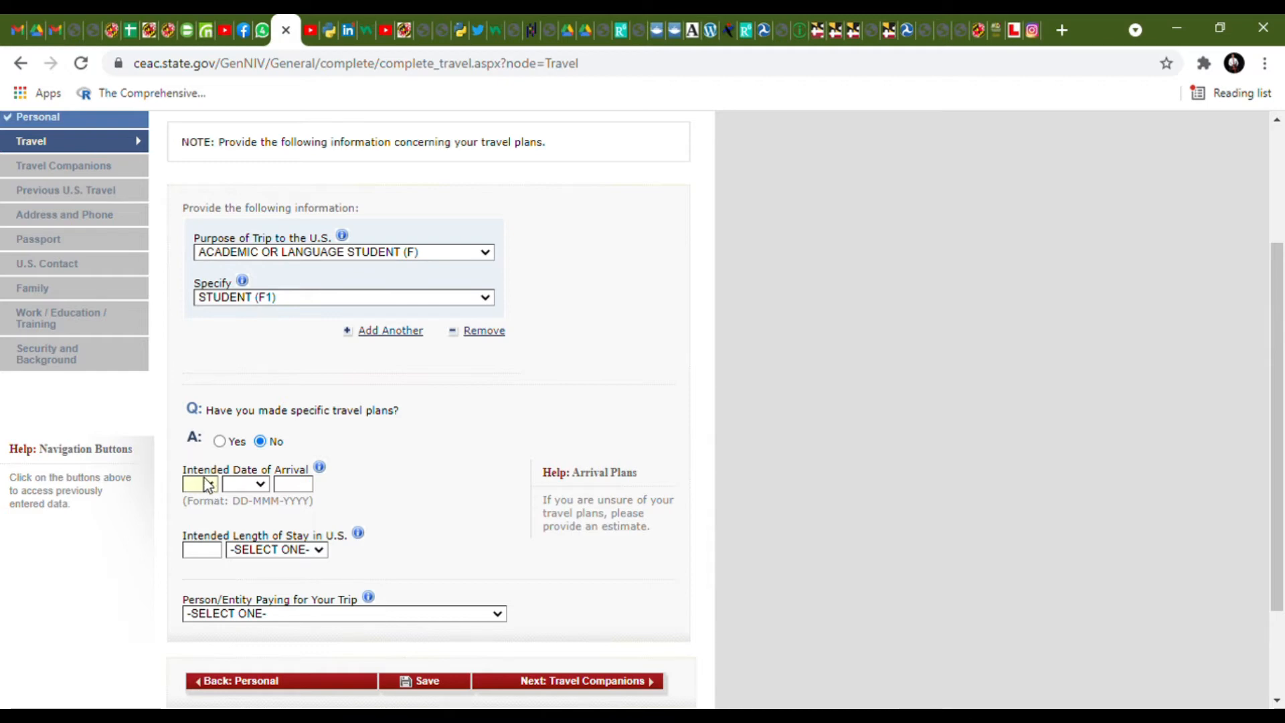
{"action": "left_click", "coordinate": [198, 450]}
{"action": "left_click", "coordinate": [242, 485]}
{"action": "left_click", "coordinate": [249, 677]}
{"action": "left_click", "coordinate": [305, 487]}
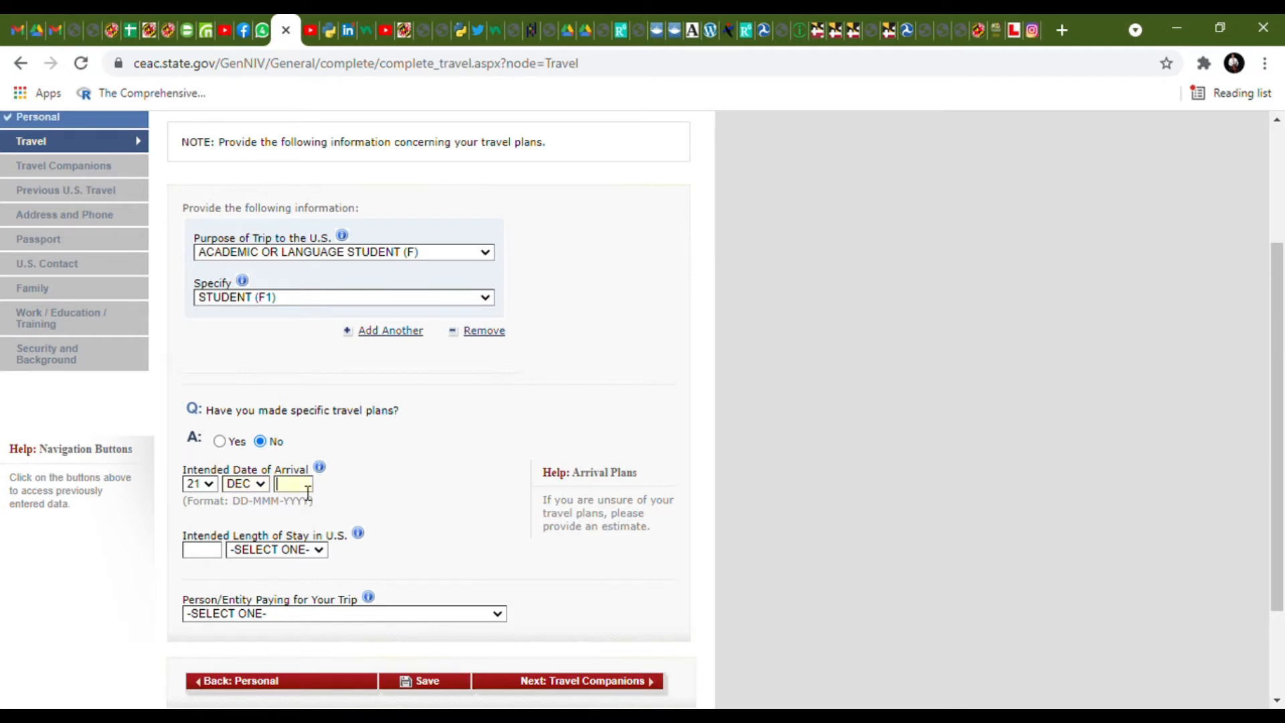
{"action": "type", "text": "2021"}
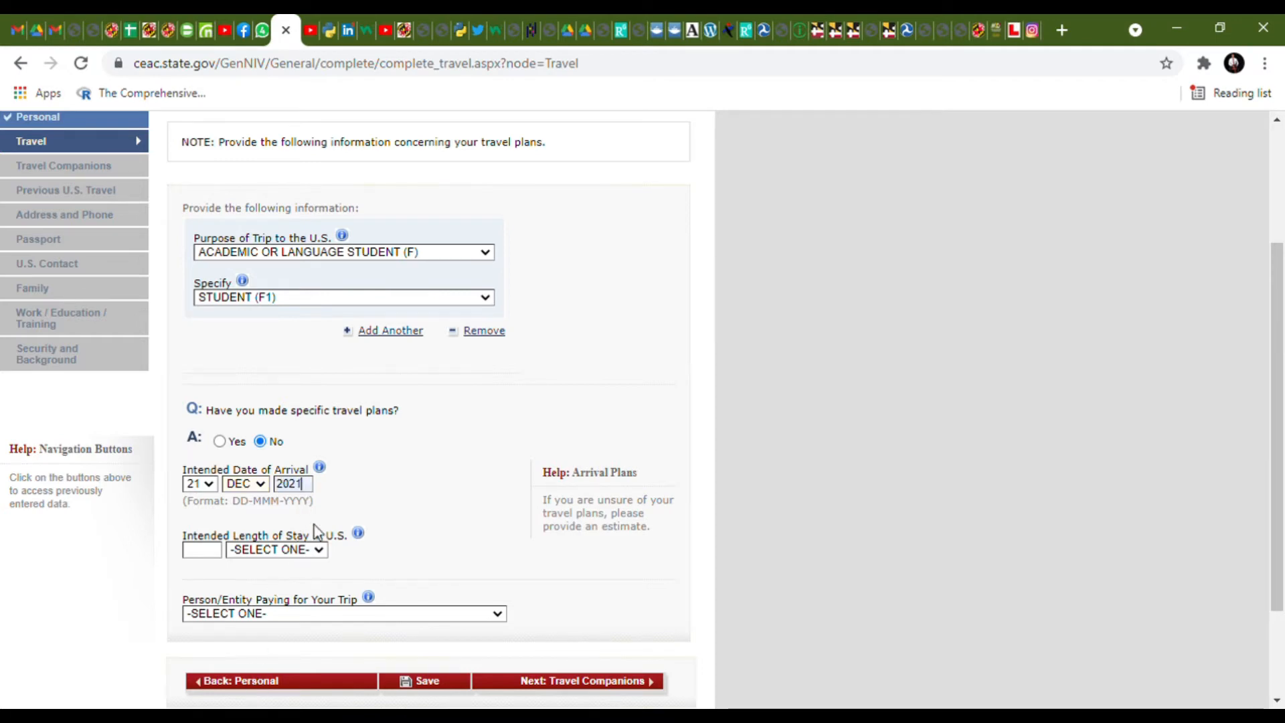
- Set the intended length of stay to 2 YEAR(S)
{"action": "left_click", "coordinate": [300, 549]}
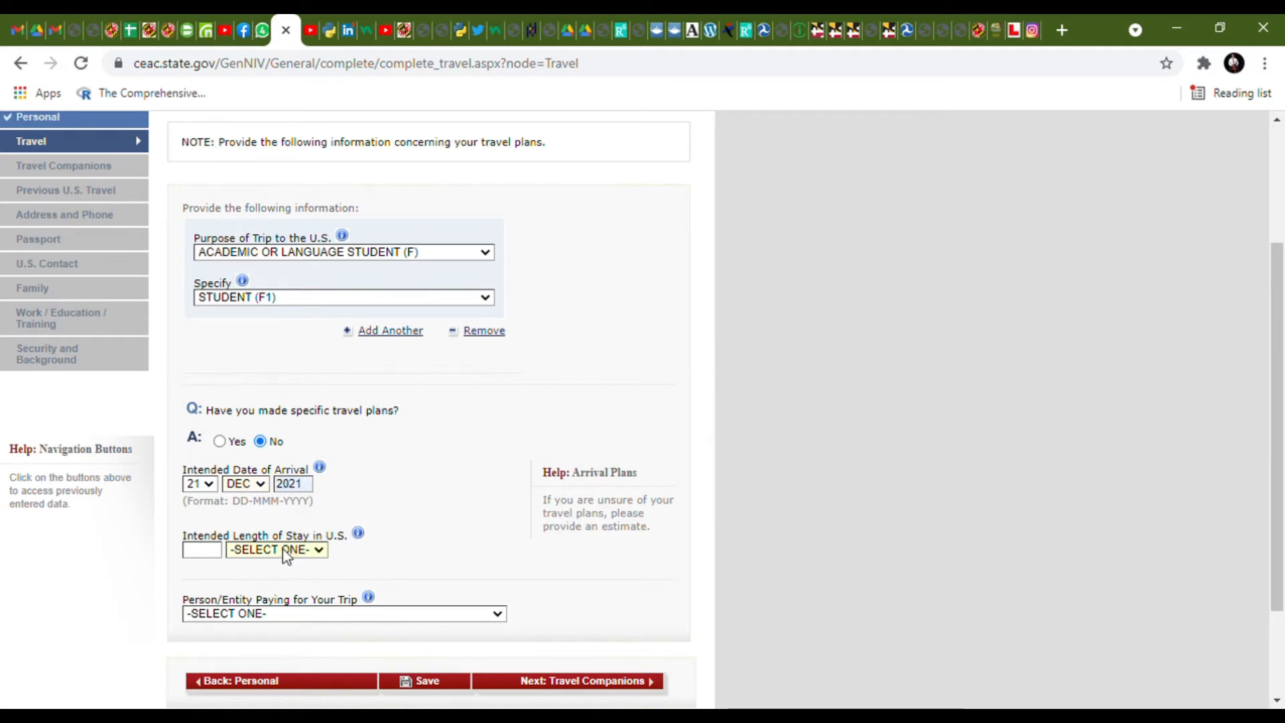
{"action": "left_click", "coordinate": [209, 557]}
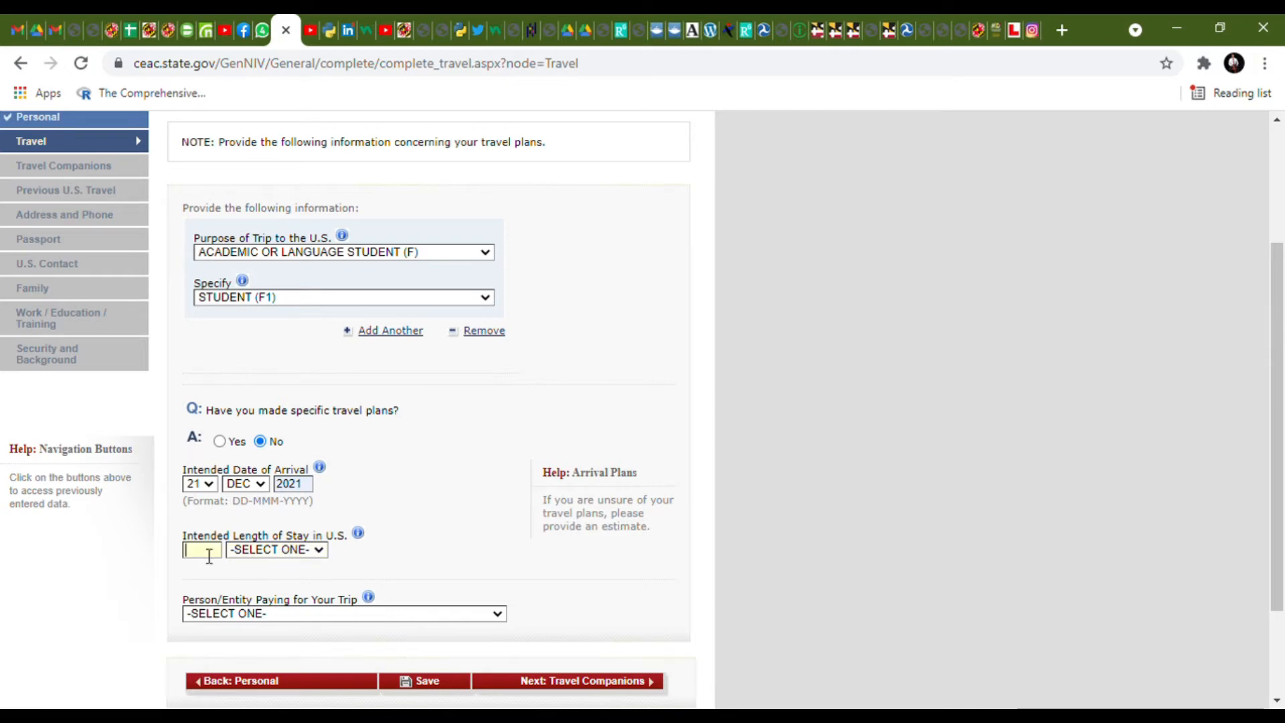
{"action": "type", "text": "2"}
{"action": "left_click", "coordinate": [312, 551]}
{"action": "left_click", "coordinate": [306, 580]}
{"action": "scroll", "coordinate": [374, 575], "scroll_direction": "down", "scroll_amount": 3}
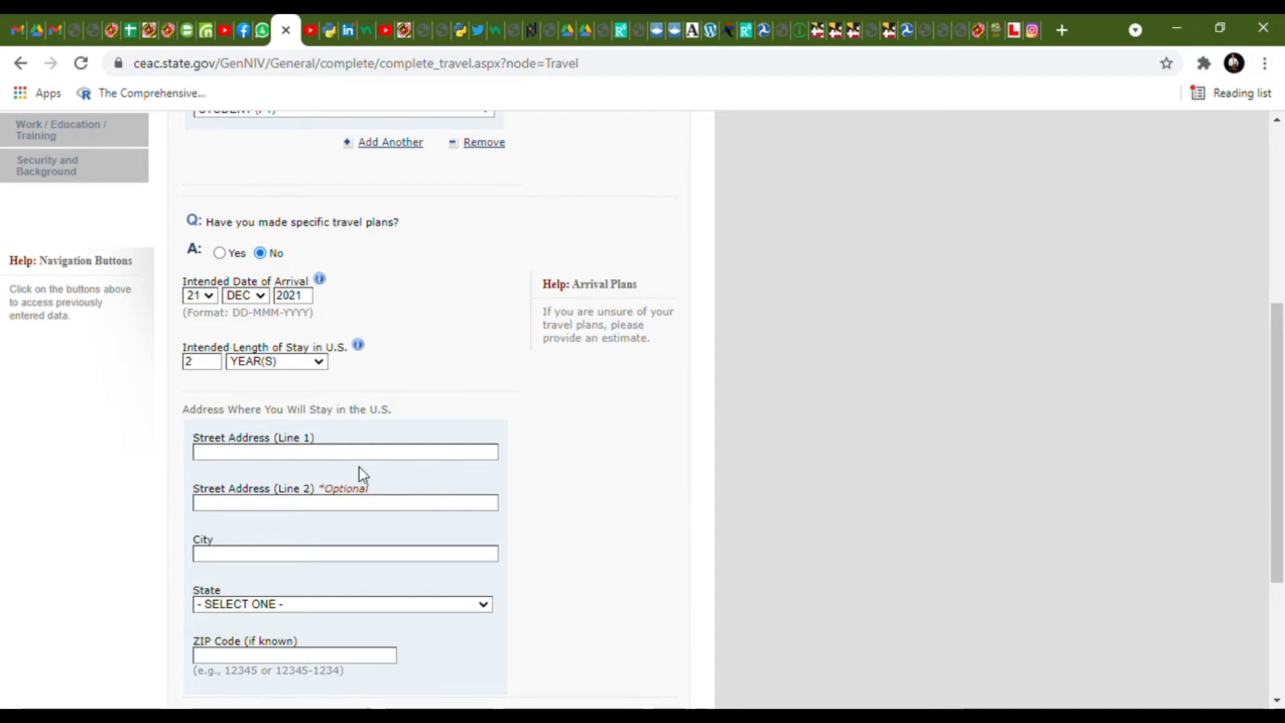
- Enter the U.S. stay street address and city, choose TEXAS, and type a ZIP code
{"action": "left_click", "coordinate": [378, 461]}
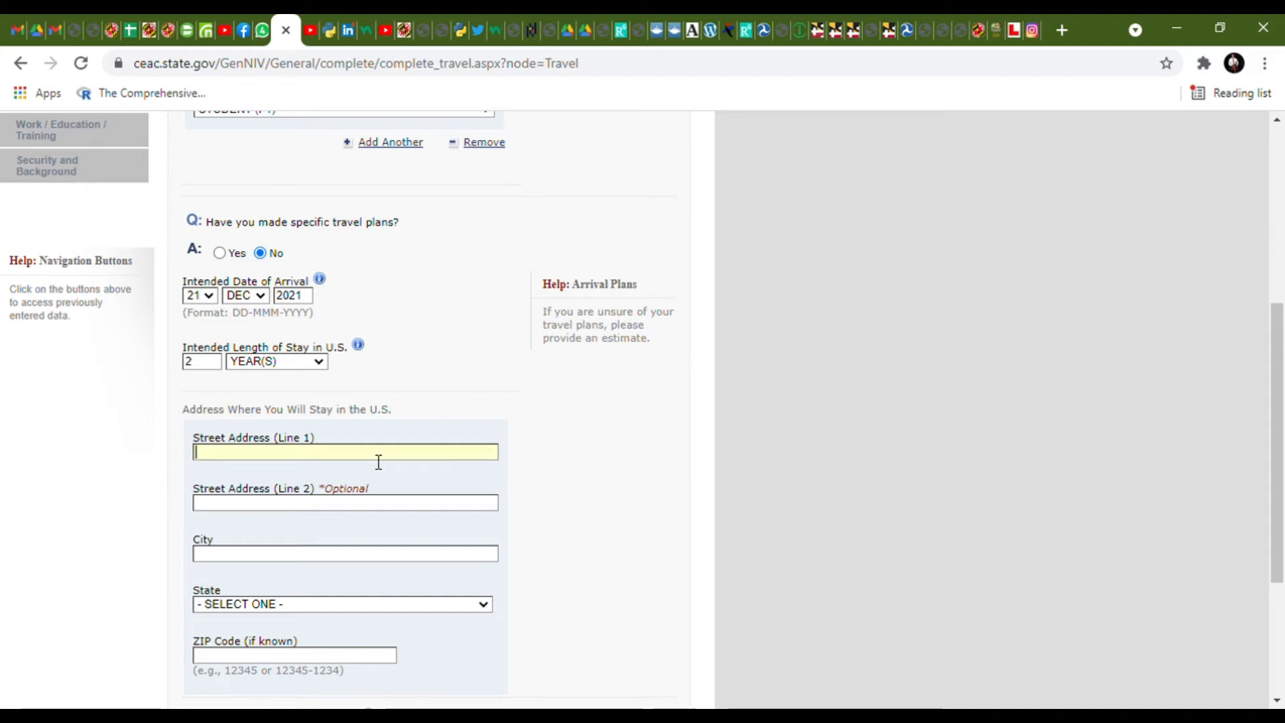
{"action": "type", "text": "FVGDFDUFHDU"}
{"action": "scroll", "coordinate": [401, 459], "scroll_direction": "down", "scroll_amount": 3}
{"action": "left_click", "coordinate": [421, 374]}
{"action": "type", "text": "SWRER"}
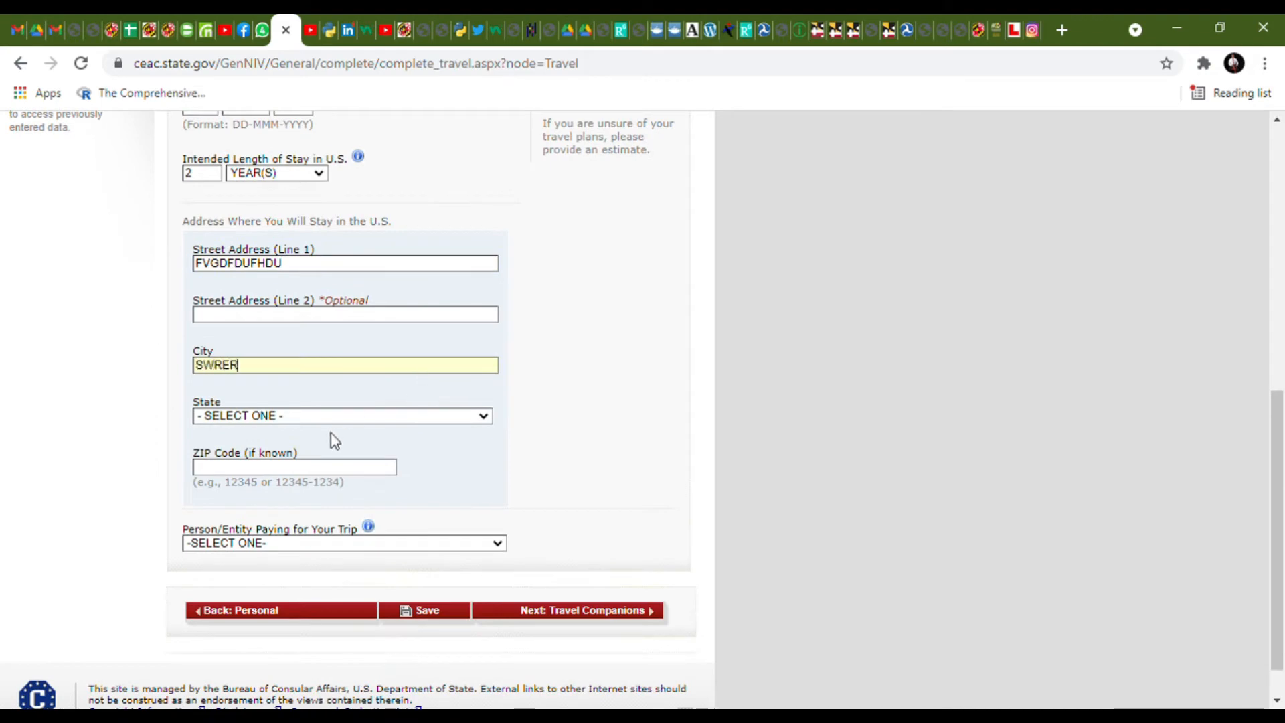
{"action": "key", "text": "Tab"}
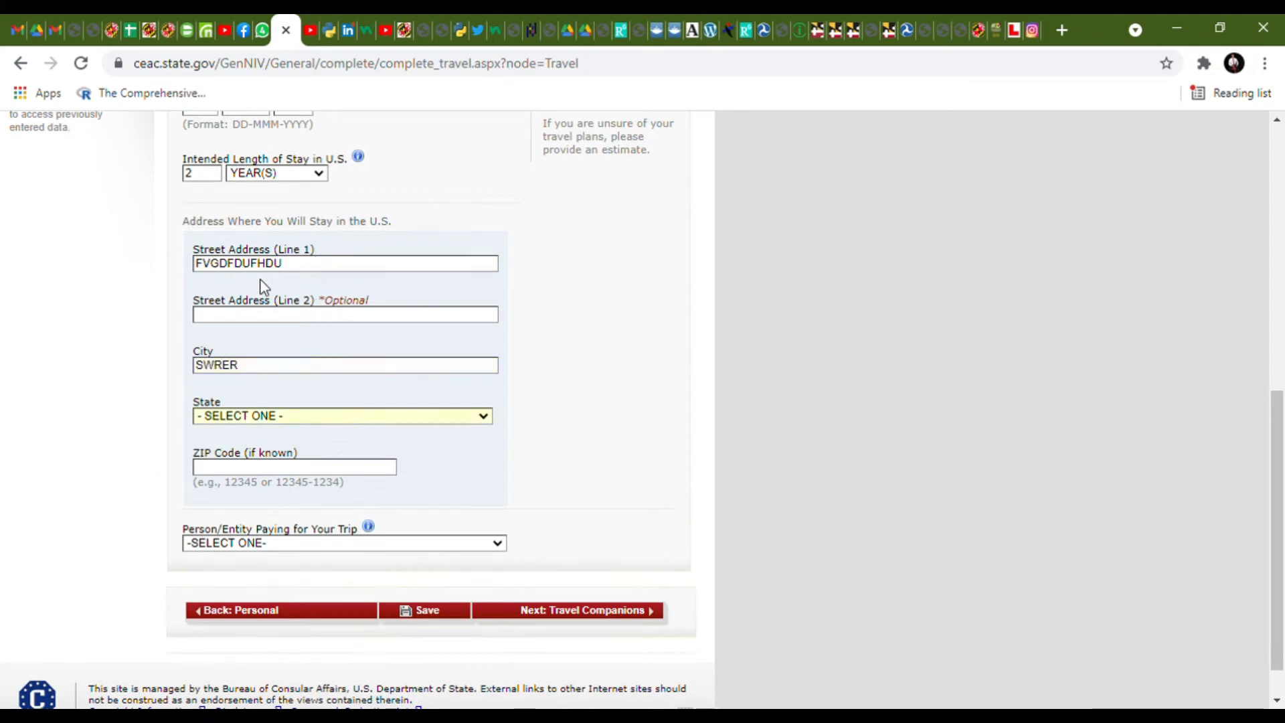
{"action": "type", "text": "tex"}
{"action": "left_click", "coordinate": [304, 467]}
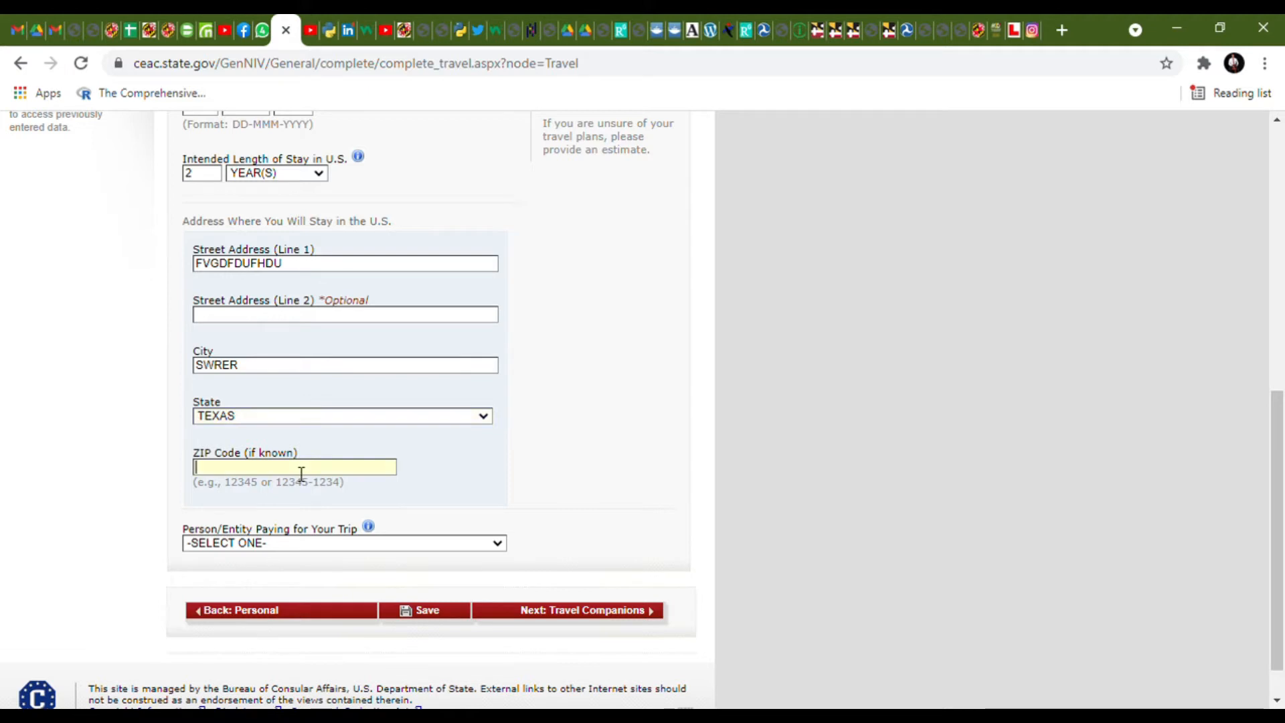
{"action": "type", "text": "4255"}
- Set the trip payer to EMPLOYER IN THE U.S. and try to continue
{"action": "key", "text": "Tab"}
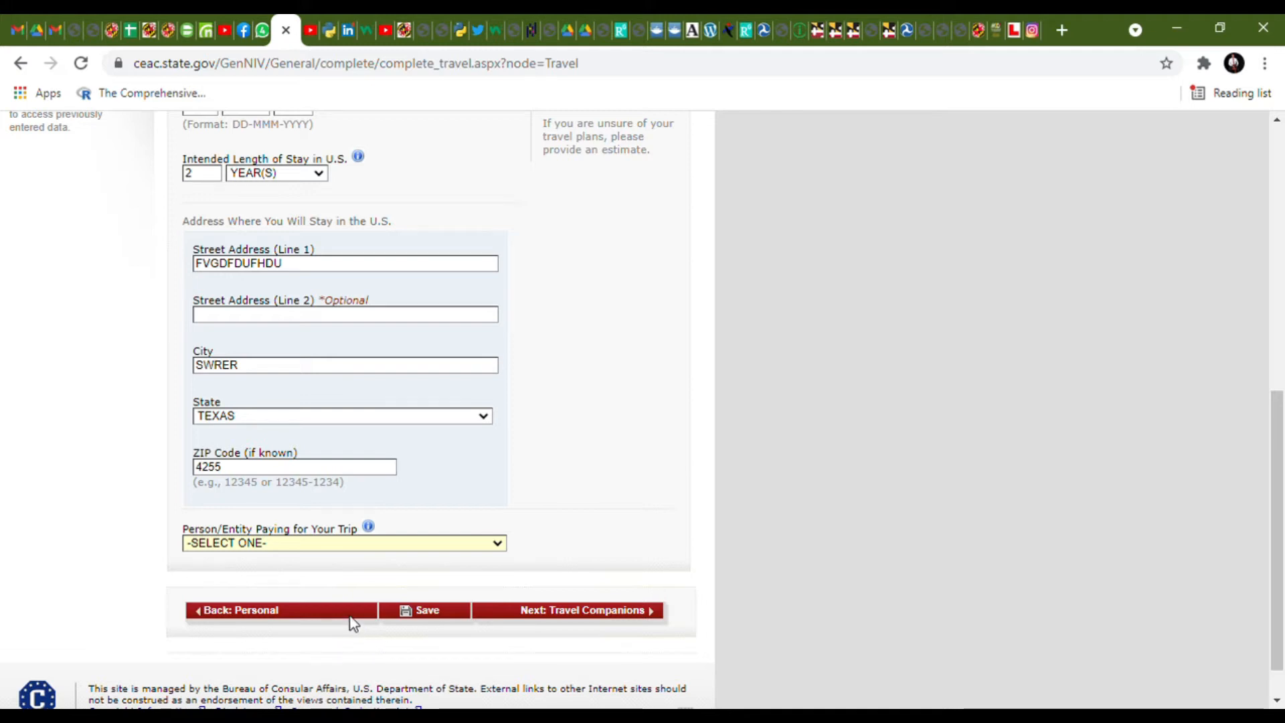
{"action": "key", "text": "e"}
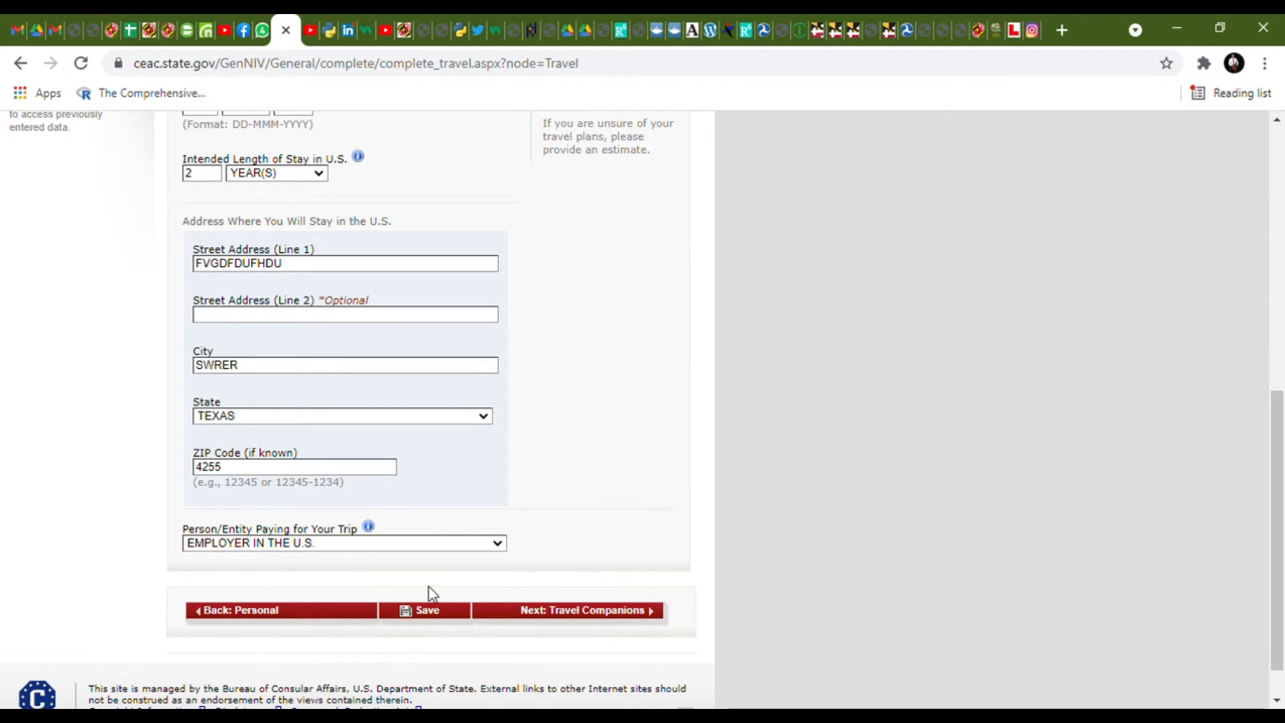
{"action": "scroll", "coordinate": [431, 593], "scroll_direction": "down", "scroll_amount": 1}
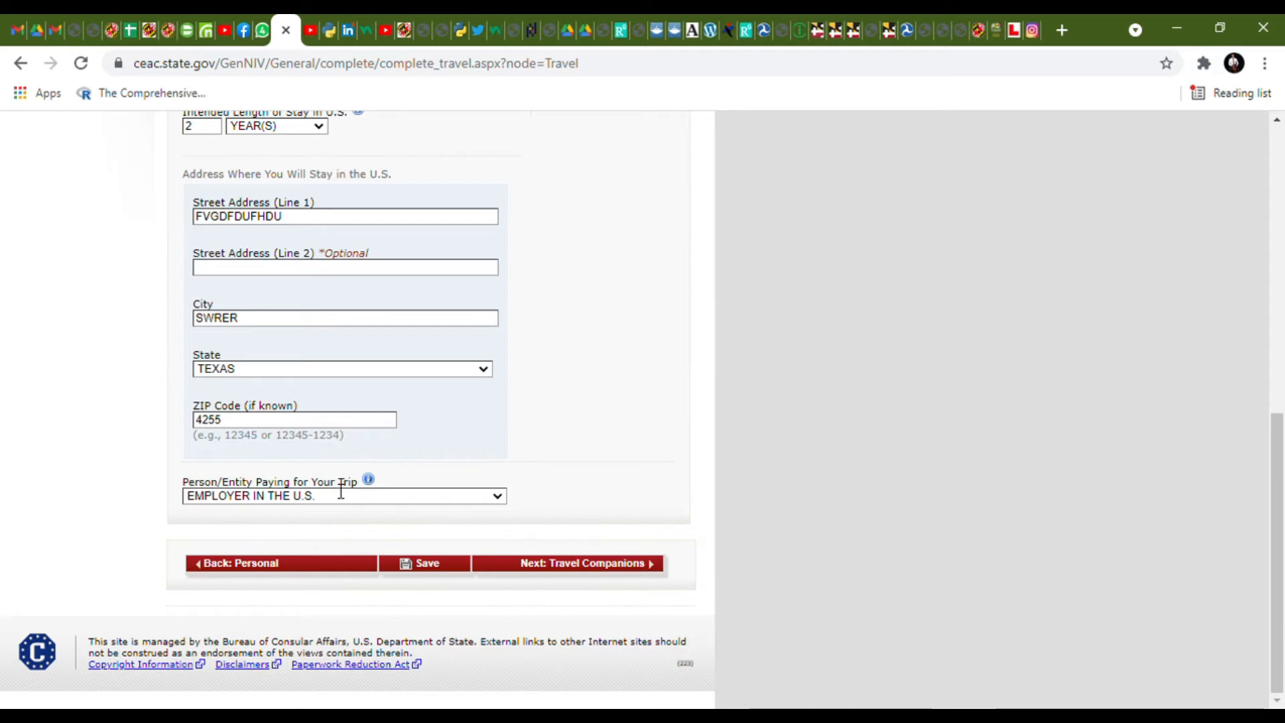
{"action": "left_click", "coordinate": [577, 568]}
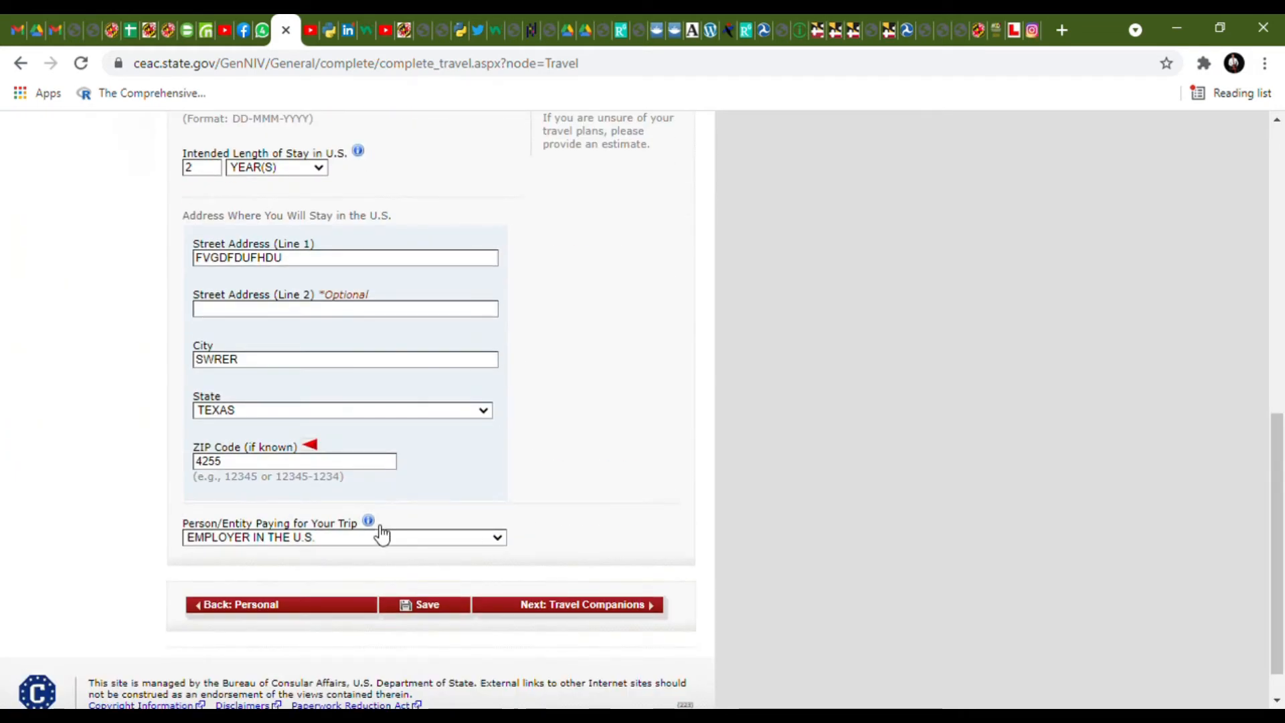
- Correct the rejected ZIP code to 20771 and continue to Travel Companions
{"action": "left_click_drag", "start_coordinate": [325, 462], "coordinate": [158, 467]}
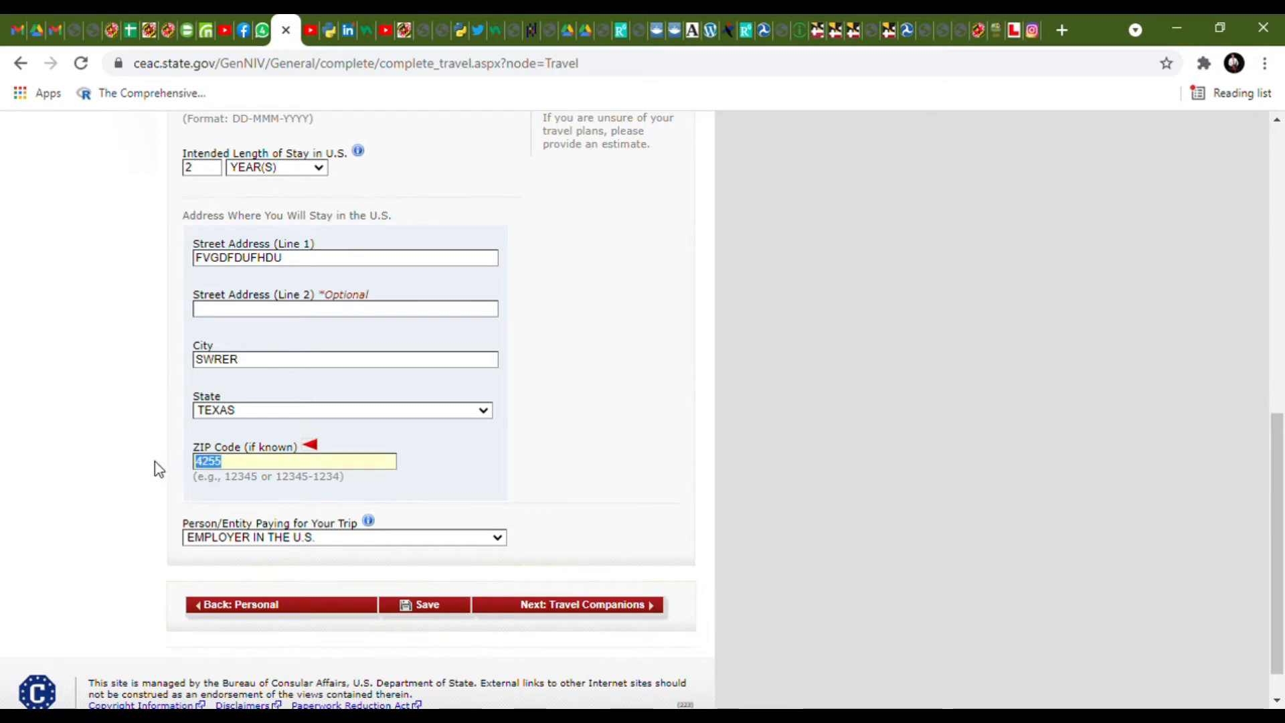
{"action": "type", "text": "20771"}
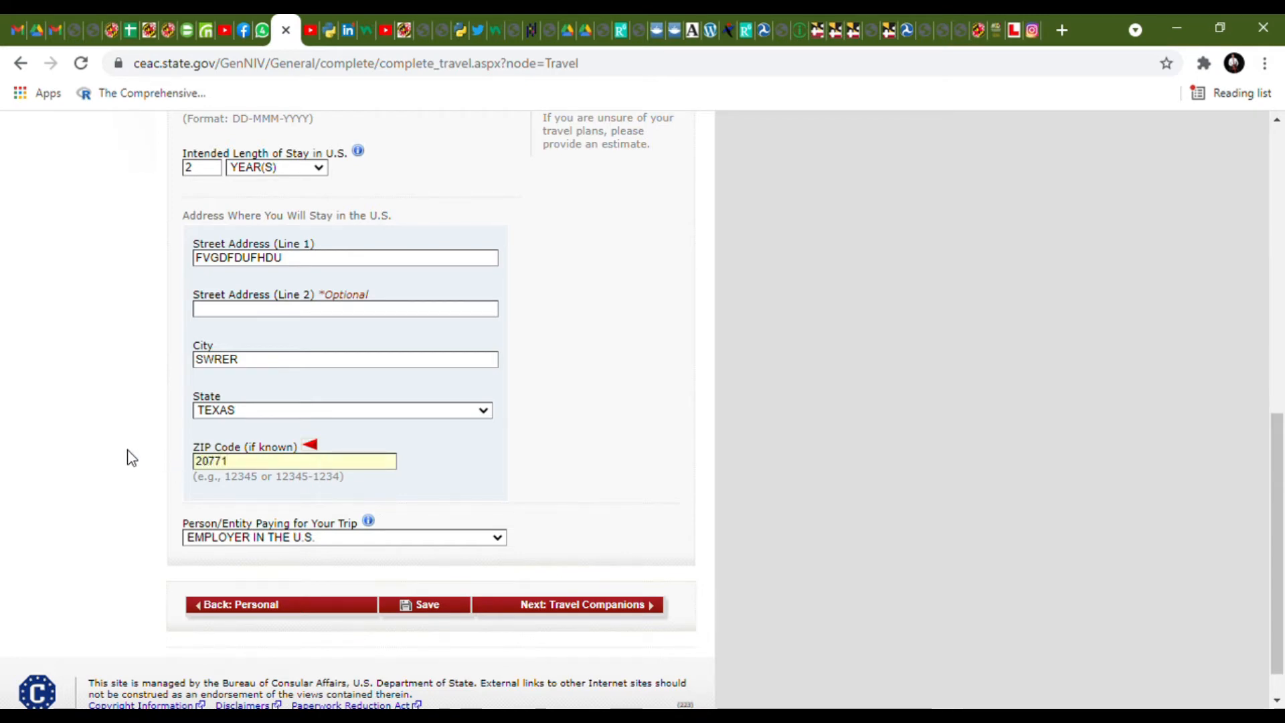
{"action": "scroll", "coordinate": [317, 537], "scroll_direction": "down", "scroll_amount": 1}
{"action": "left_click", "coordinate": [567, 569]}
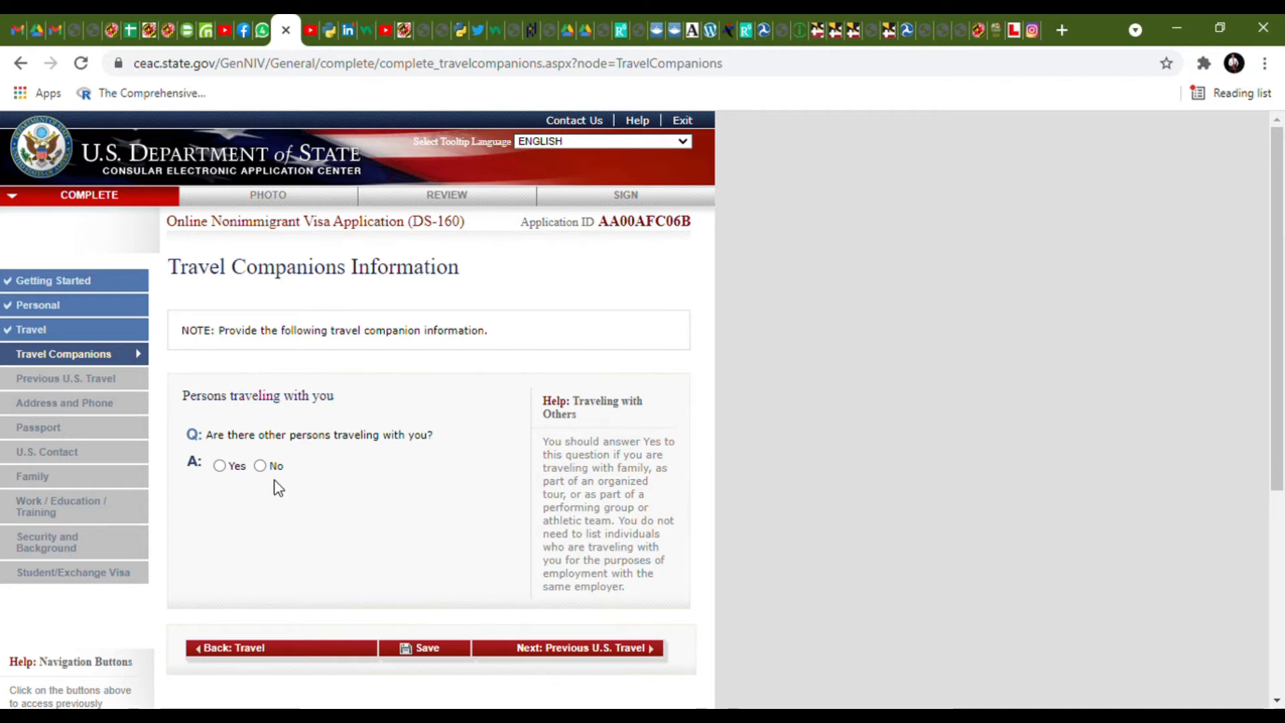
- Answer No to others traveling with you and continue to Previous U.S. Travel
{"action": "left_click", "coordinate": [219, 467]}
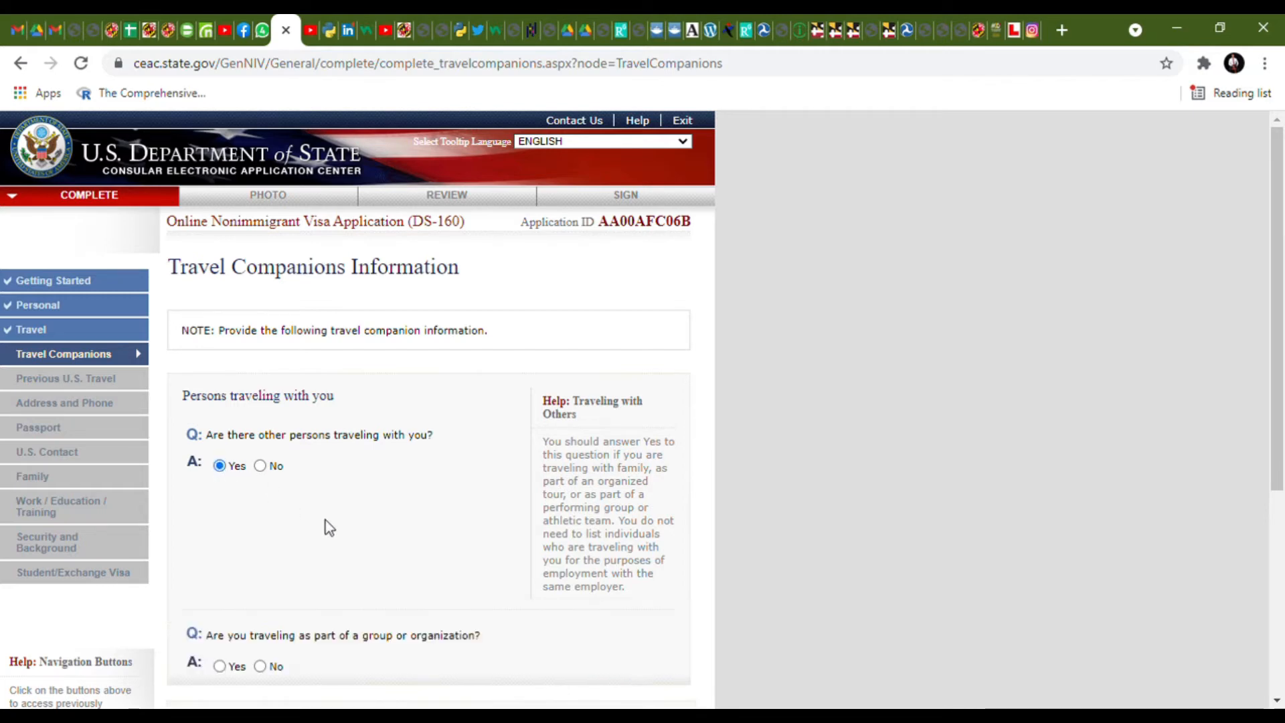
{"action": "left_click", "coordinate": [260, 465]}
{"action": "scroll", "coordinate": [361, 516], "scroll_direction": "down", "scroll_amount": 4}
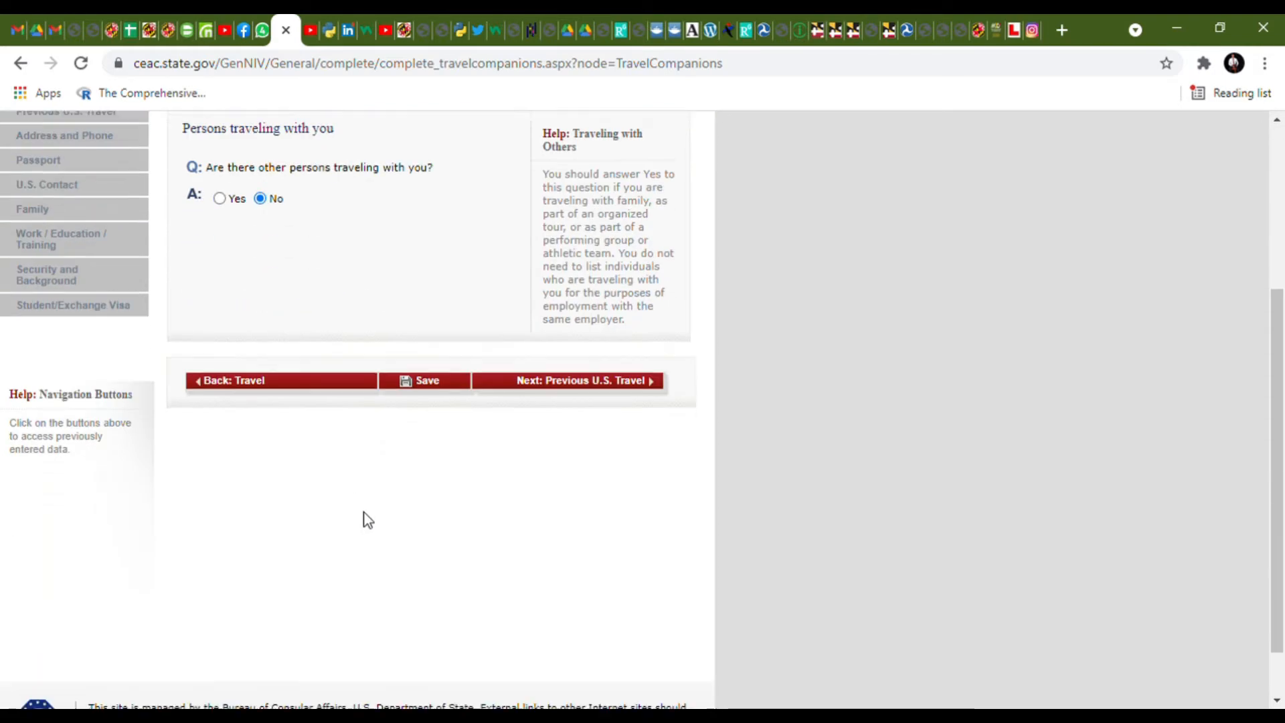
{"action": "left_click", "coordinate": [571, 380]}
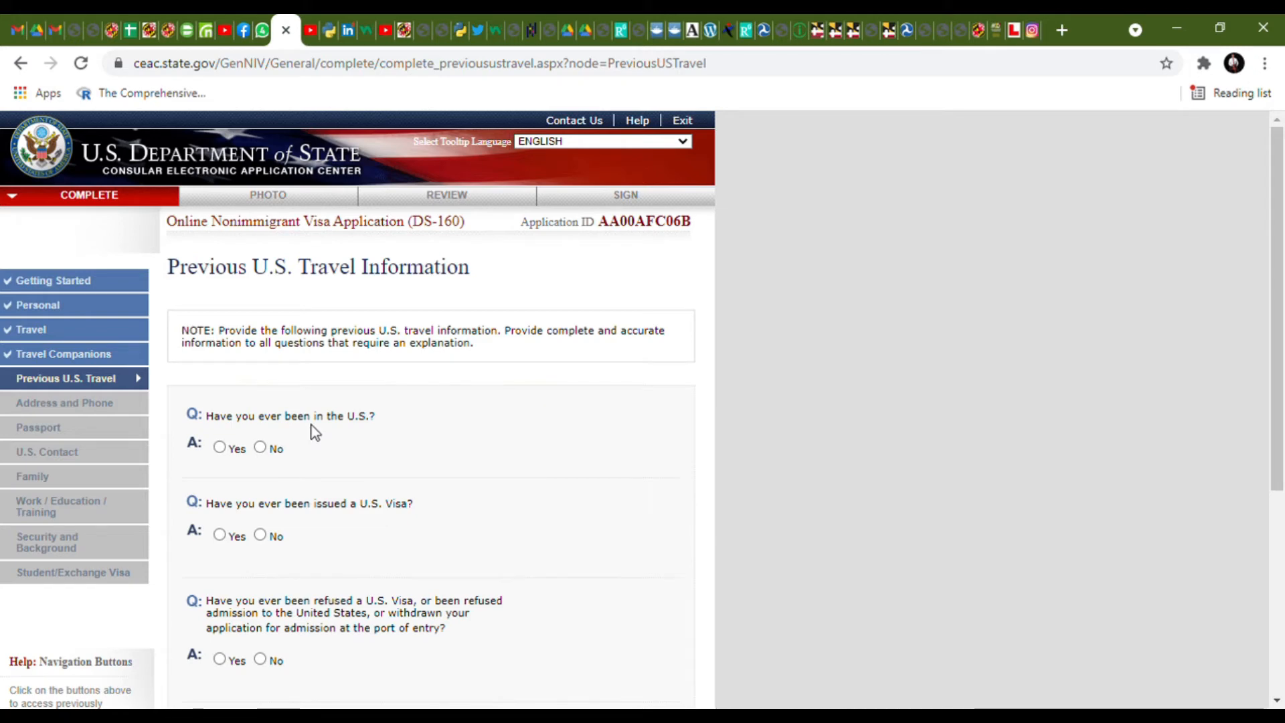
- Answer No to prior U.S. visits, visa refusals and immigrant petitions
{"action": "left_click", "coordinate": [261, 448]}
{"action": "scroll", "coordinate": [400, 535], "scroll_direction": "down", "scroll_amount": 3}
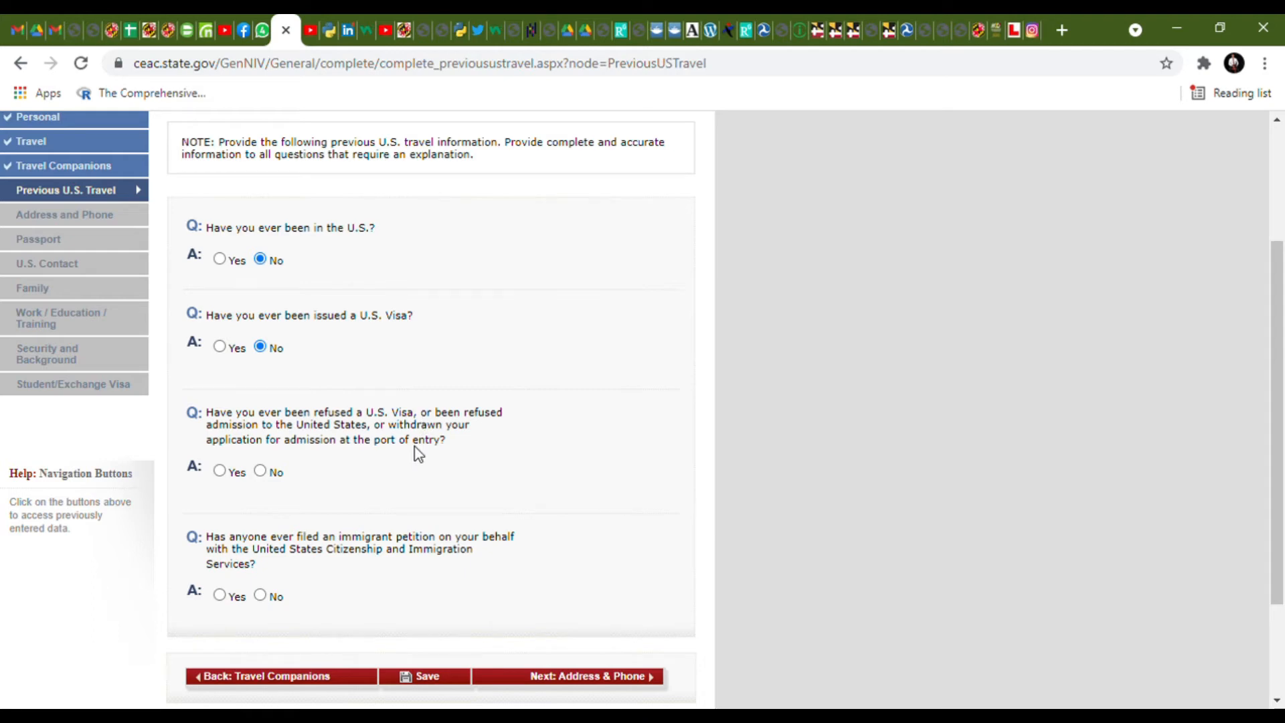
{"action": "left_click", "coordinate": [220, 471]}
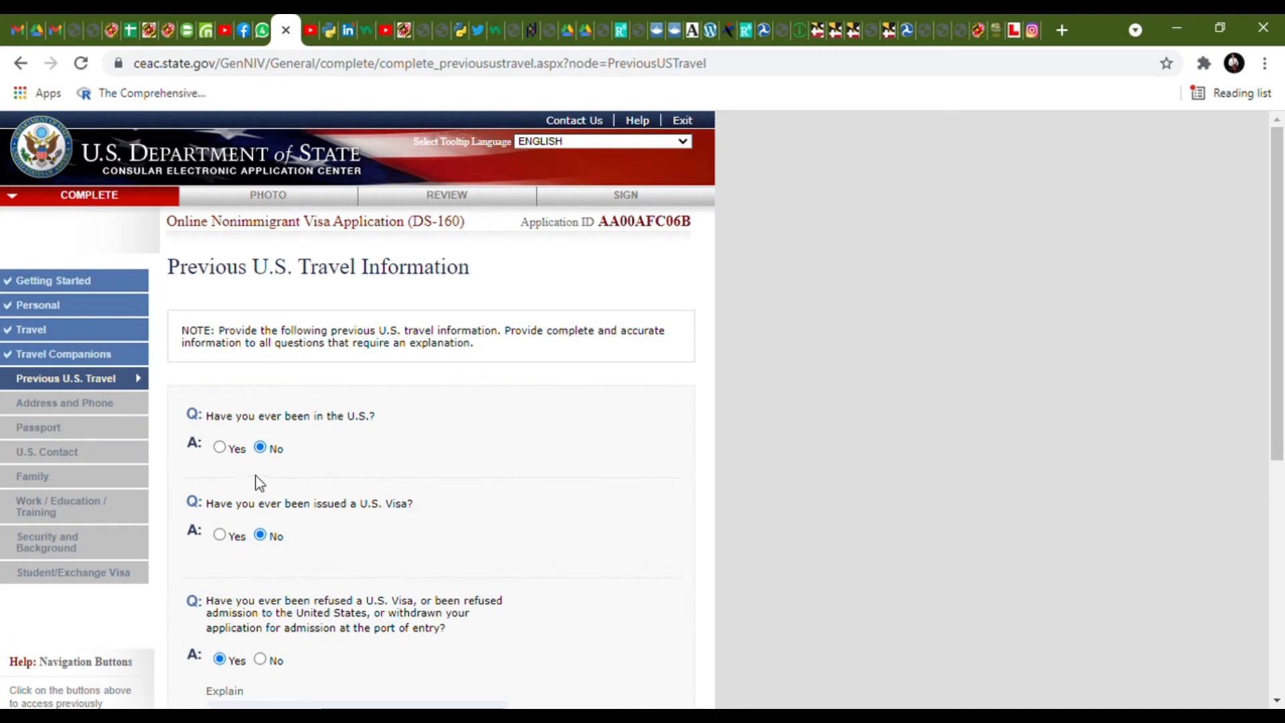
{"action": "scroll", "coordinate": [255, 476], "scroll_direction": "down", "scroll_amount": 4}
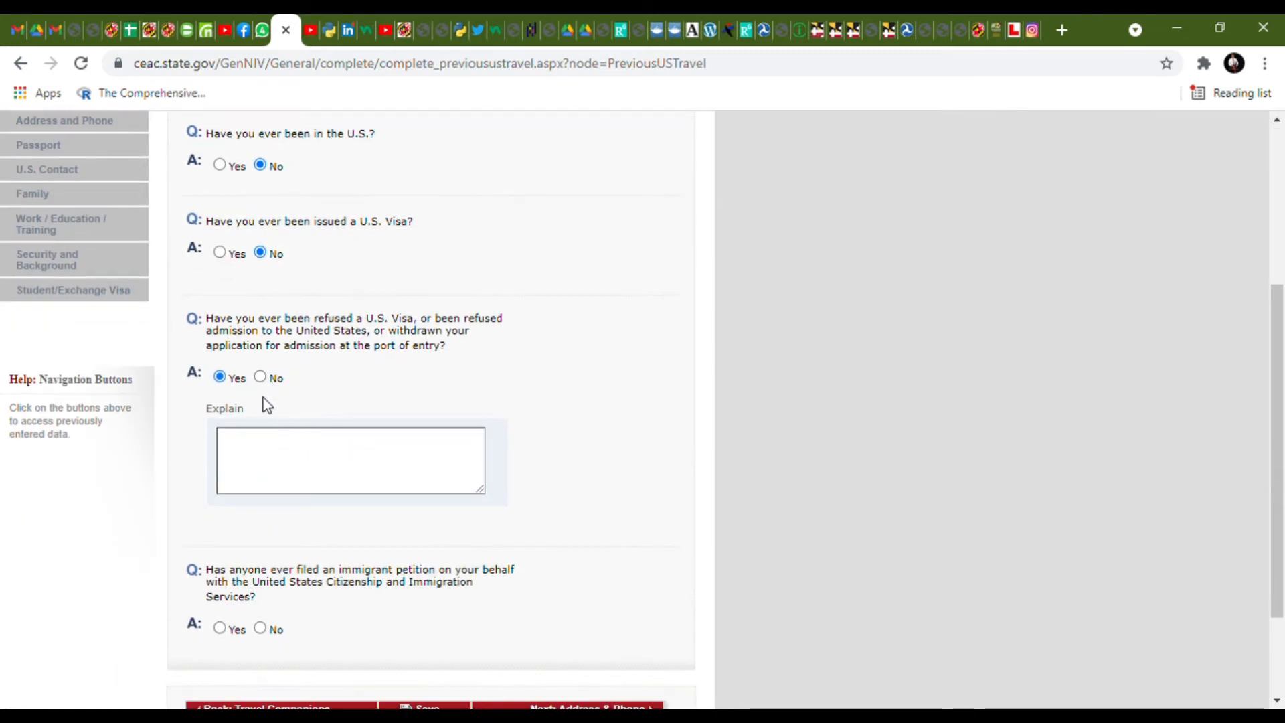
{"action": "left_click", "coordinate": [260, 377]}
{"action": "scroll", "coordinate": [410, 414], "scroll_direction": "down", "scroll_amount": 5}
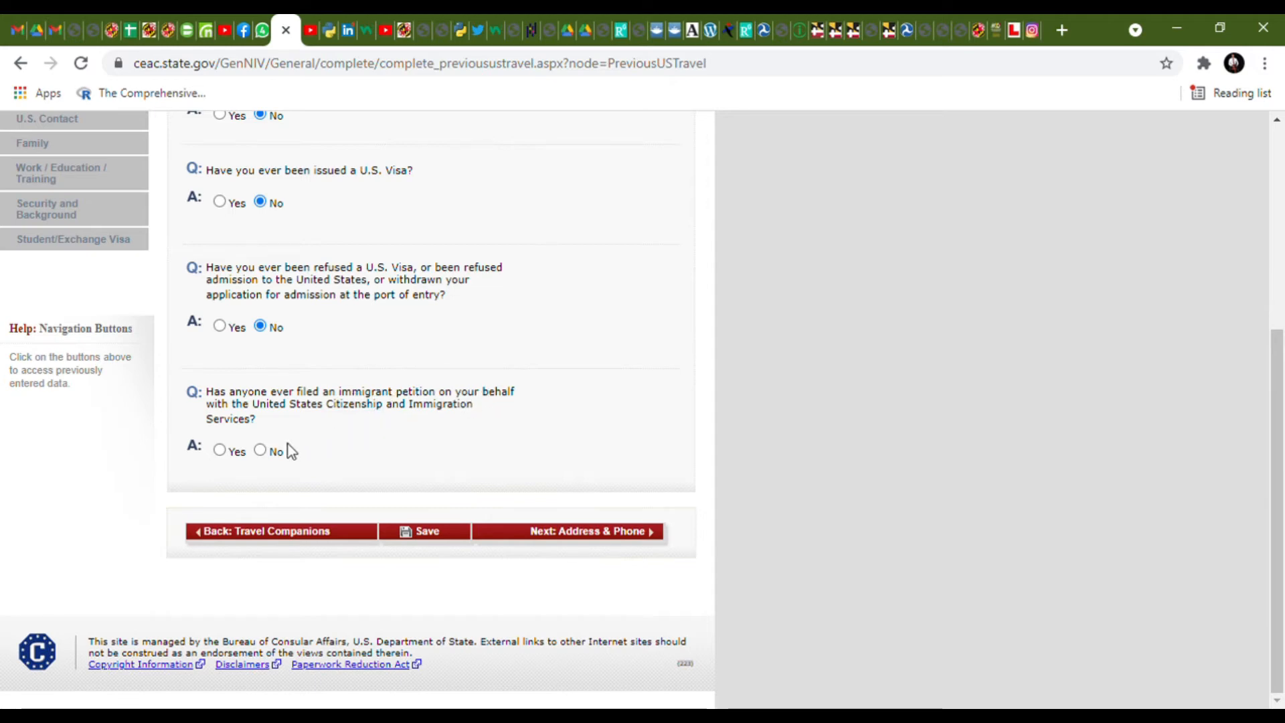
{"action": "left_click", "coordinate": [264, 453]}
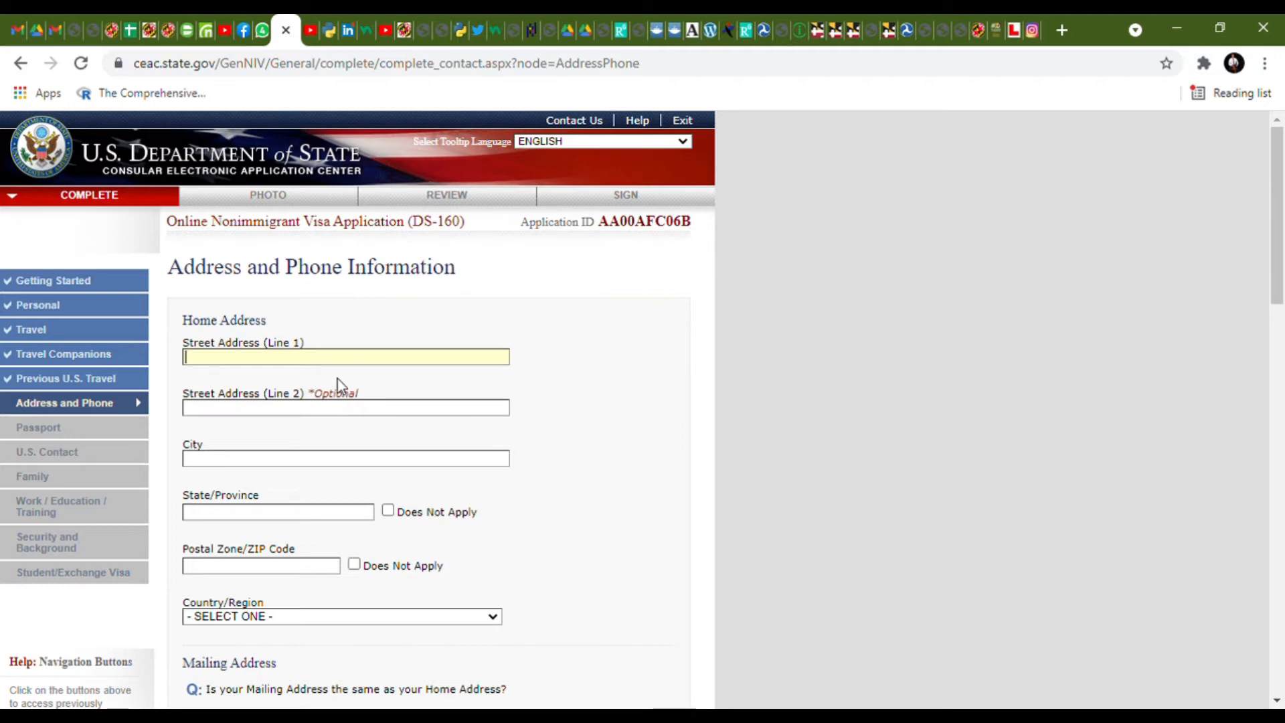
- Fill the home street and city, state DFGTR, ZIP 80220, and country NIGERIA
{"action": "type", "text": "SDET4"}
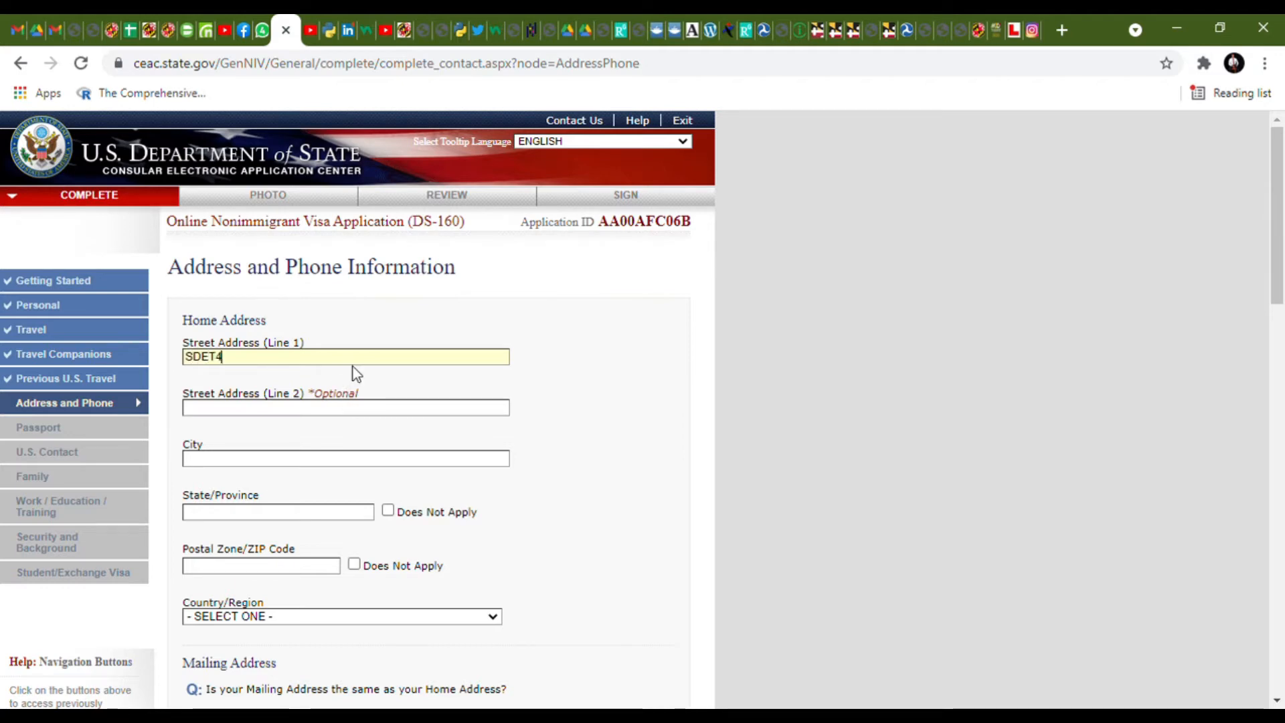
{"action": "left_click", "coordinate": [333, 462]}
{"action": "type", "text": "FEDTT"}
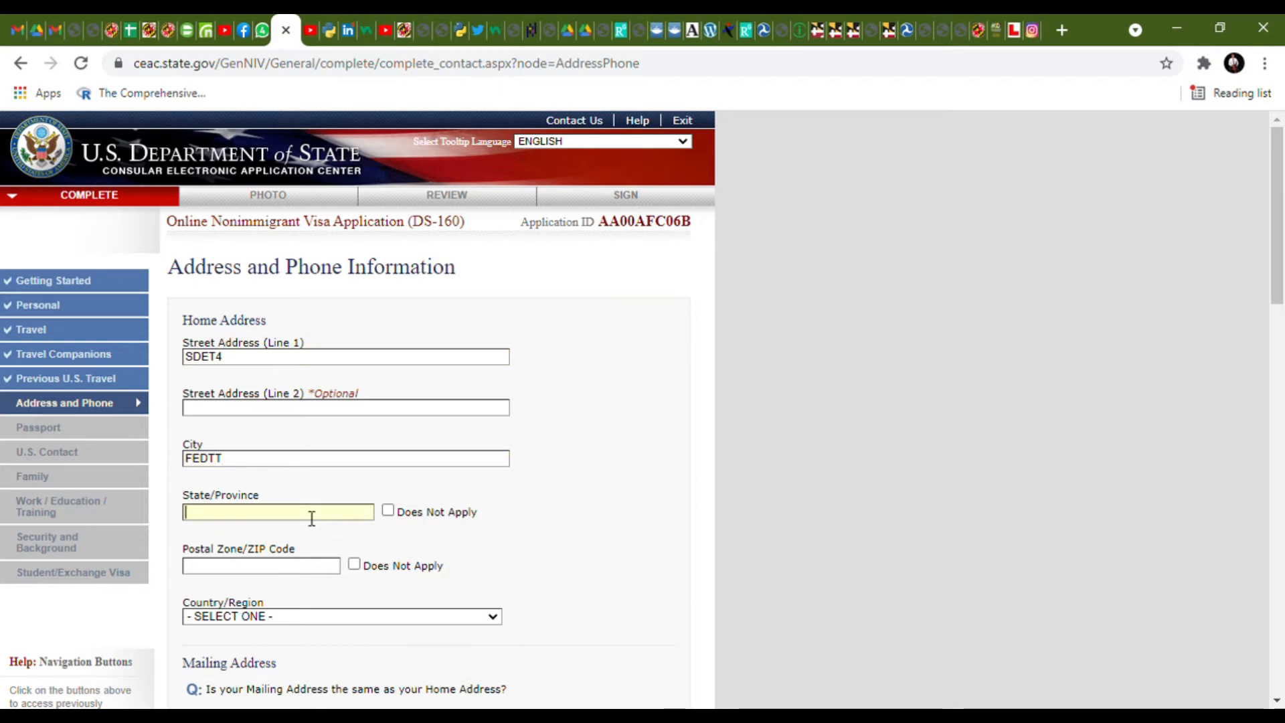
{"action": "type", "text": "DFGTR"}
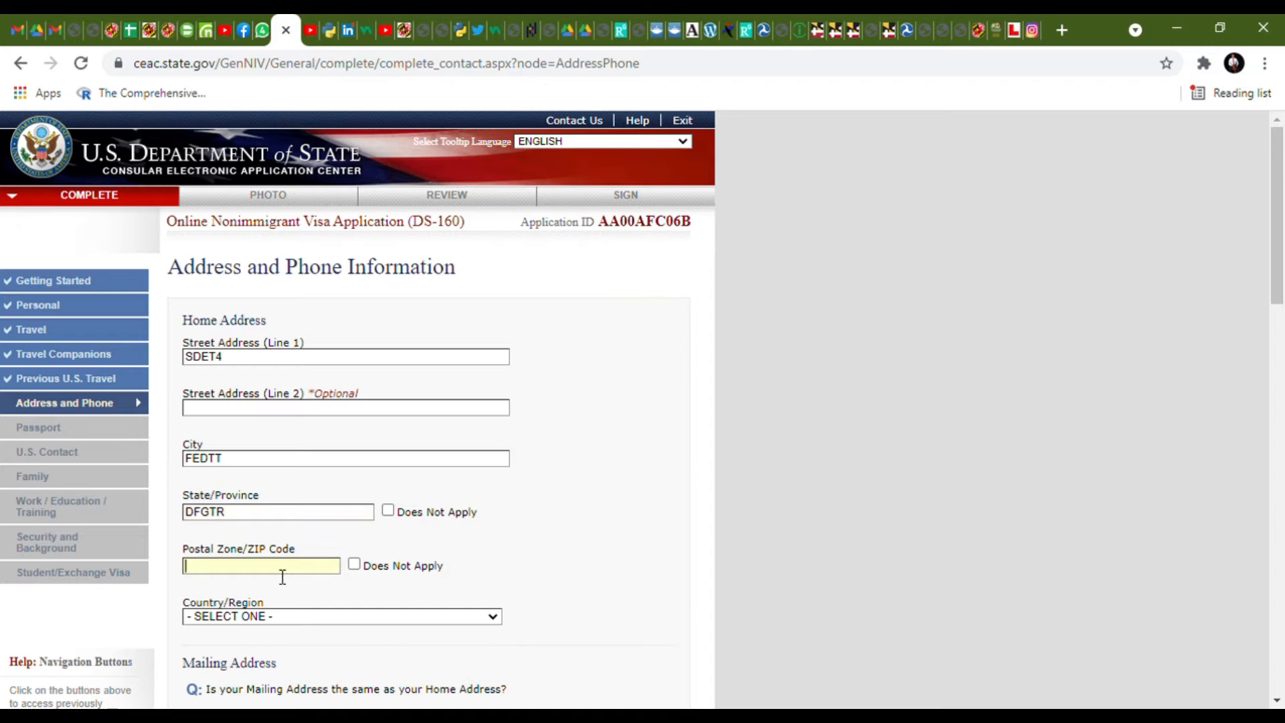
{"action": "left_click", "coordinate": [282, 577]}
{"action": "type", "text": "80220n"}
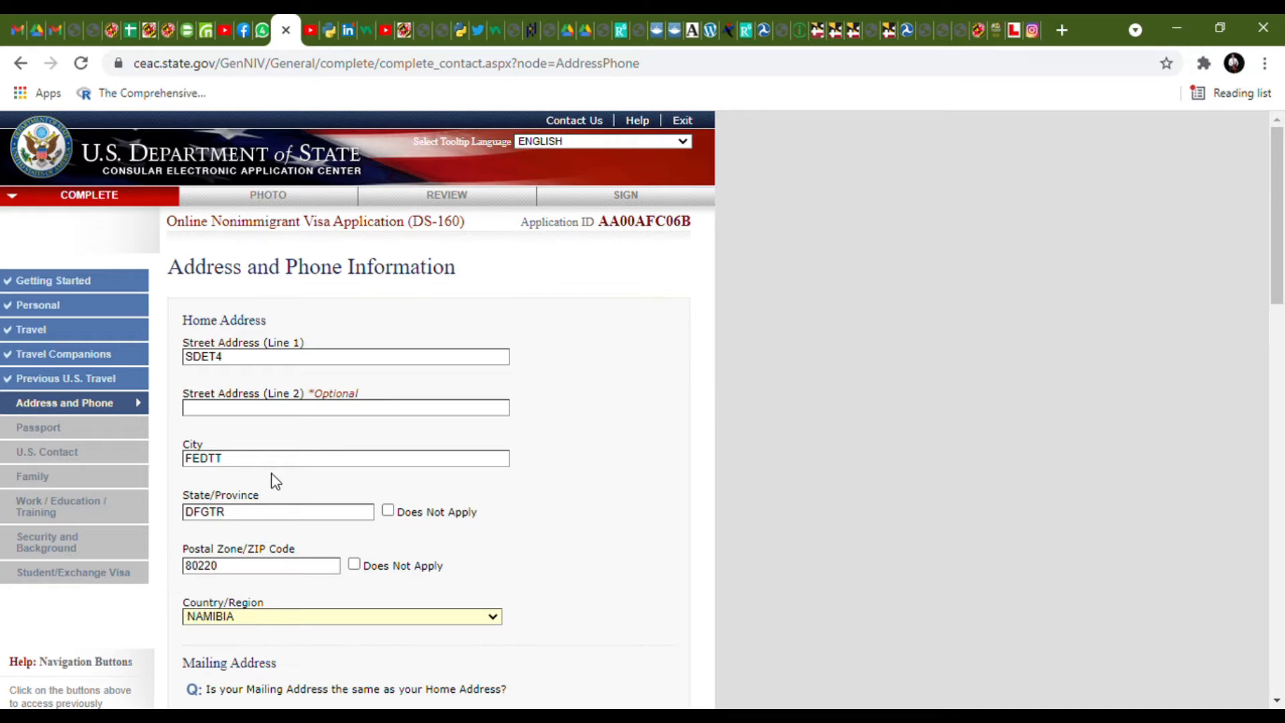
{"action": "type", "text": "nigeria"}
{"action": "scroll", "coordinate": [347, 531], "scroll_direction": "down", "scroll_amount": 4}
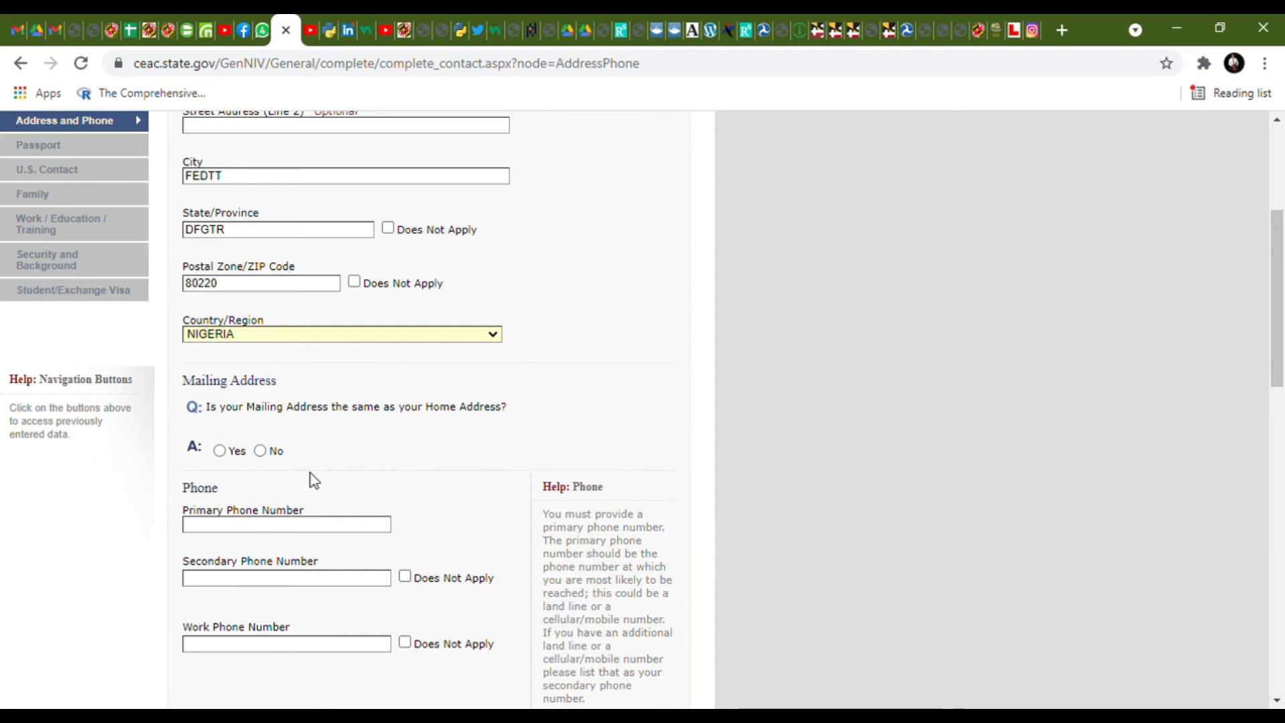
- Mark the mailing address same as home, enter the primary phone, and mark secondary and work phones Does Not Apply
{"action": "left_click", "coordinate": [219, 449]}
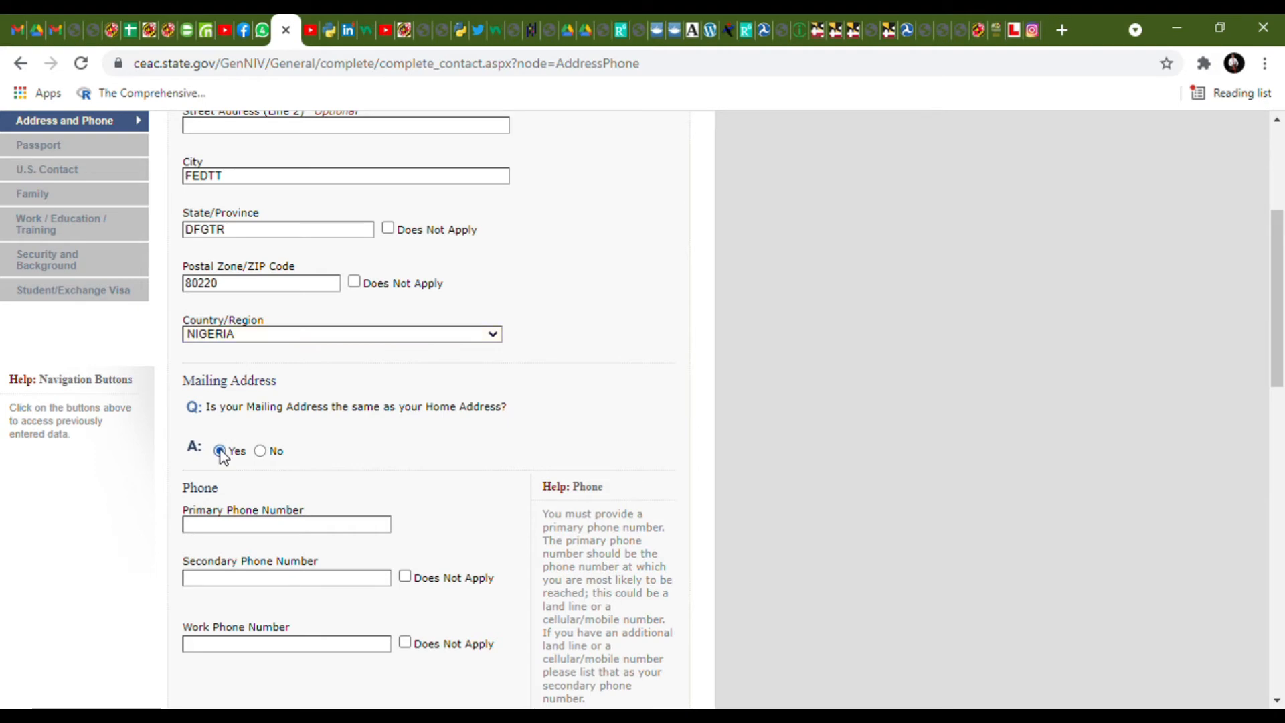
{"action": "scroll", "coordinate": [301, 462], "scroll_direction": "down", "scroll_amount": 5}
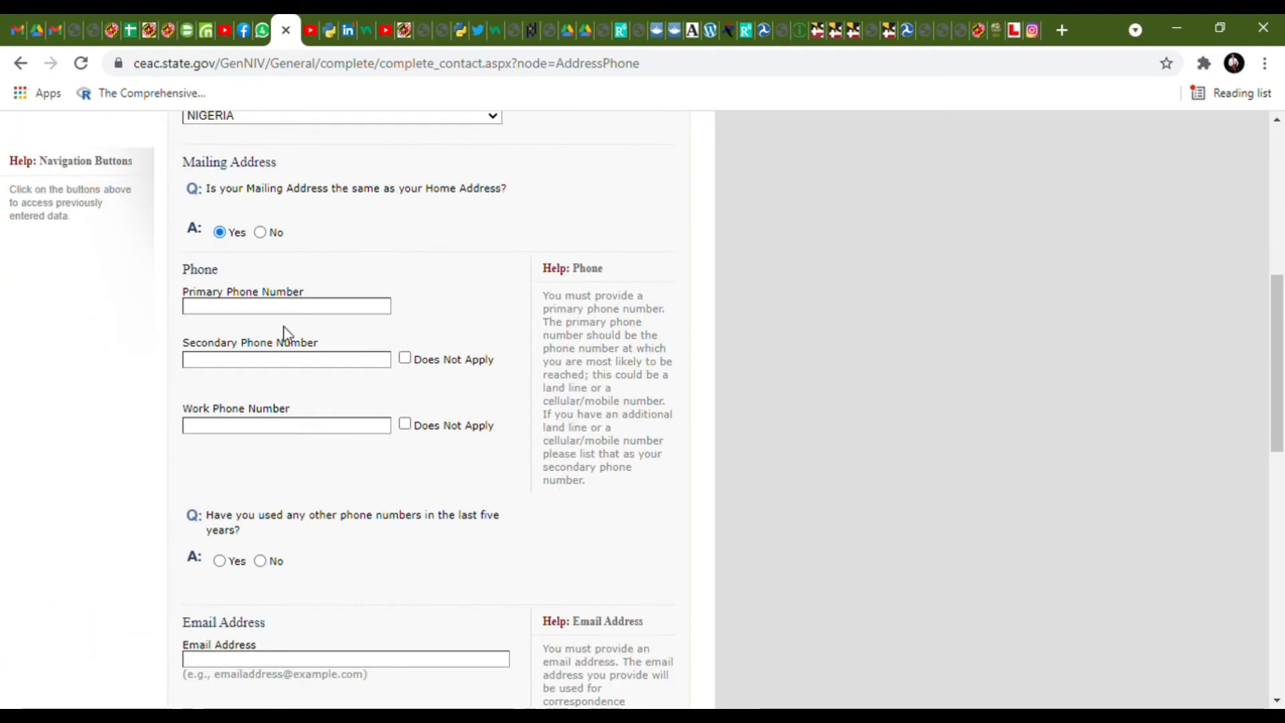
{"action": "left_click", "coordinate": [294, 312]}
{"action": "type", "text": "5642468"}
{"action": "left_click", "coordinate": [405, 358]}
{"action": "left_click", "coordinate": [405, 424]}
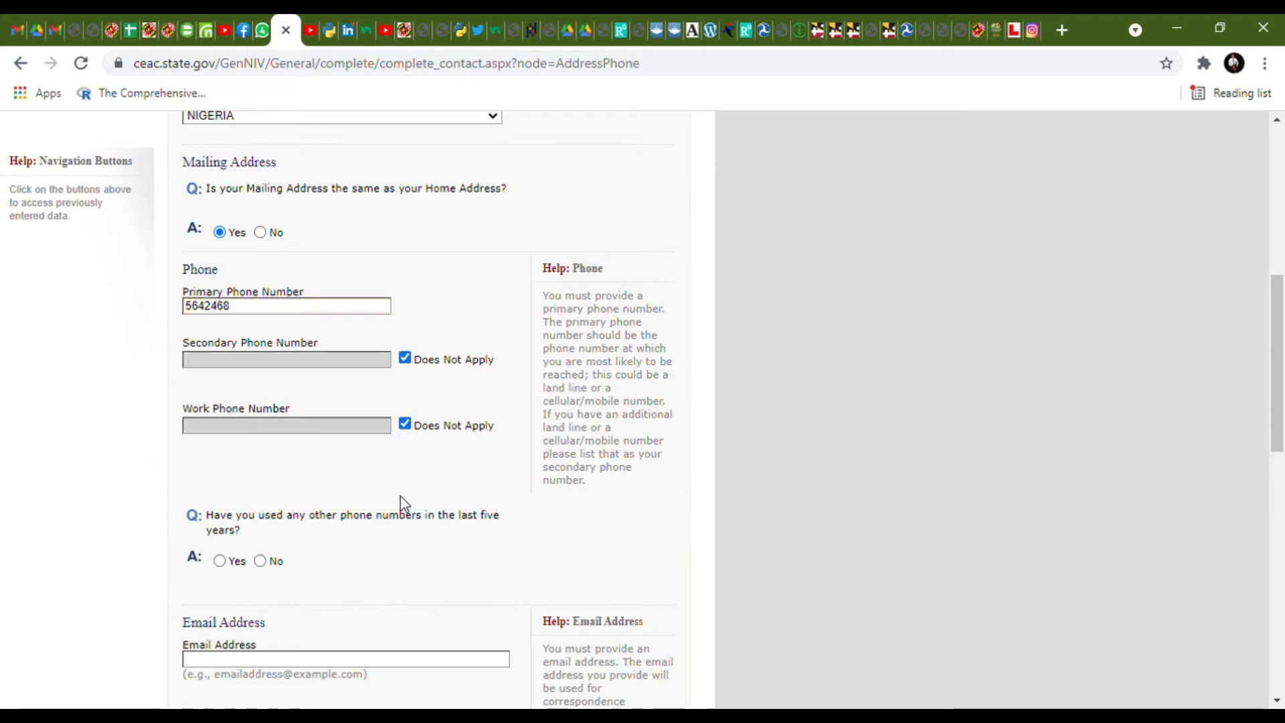
{"action": "scroll", "coordinate": [401, 505], "scroll_direction": "down", "scroll_amount": 1}
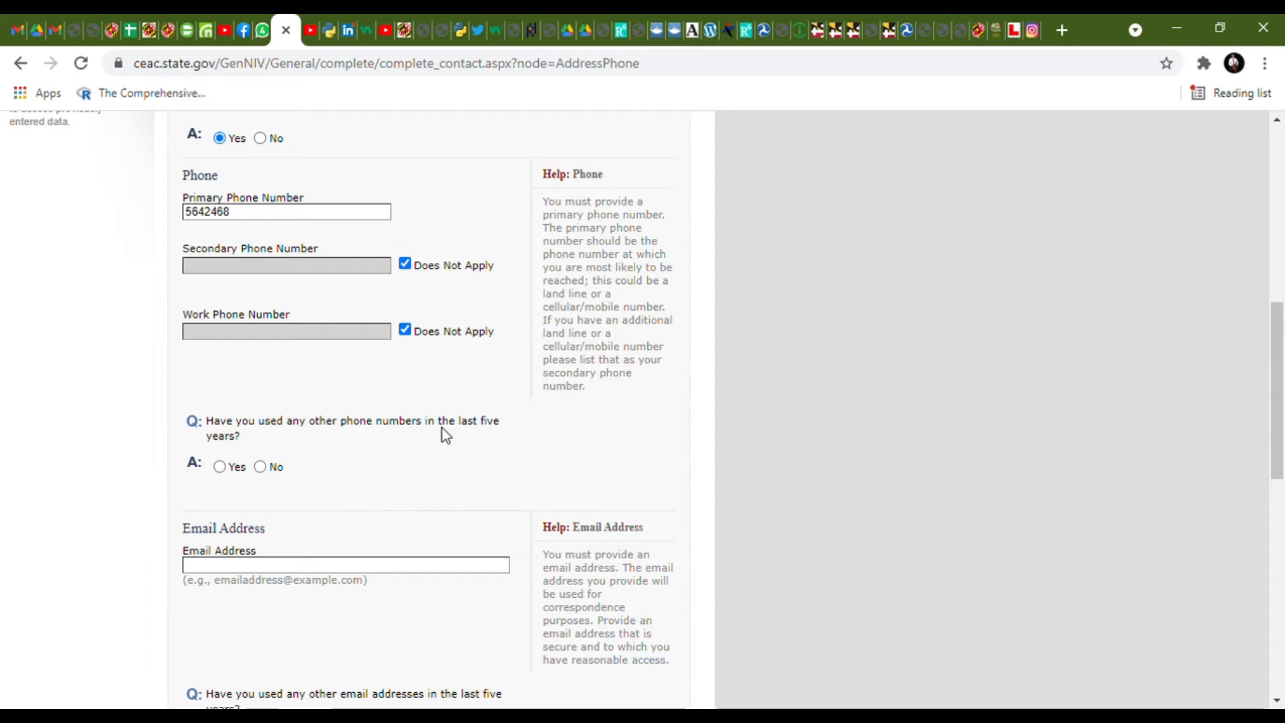
- Answer No to other phone numbers and enter the email address
{"action": "left_click", "coordinate": [219, 466]}
{"action": "scroll", "coordinate": [227, 482], "scroll_direction": "up", "scroll_amount": 3}
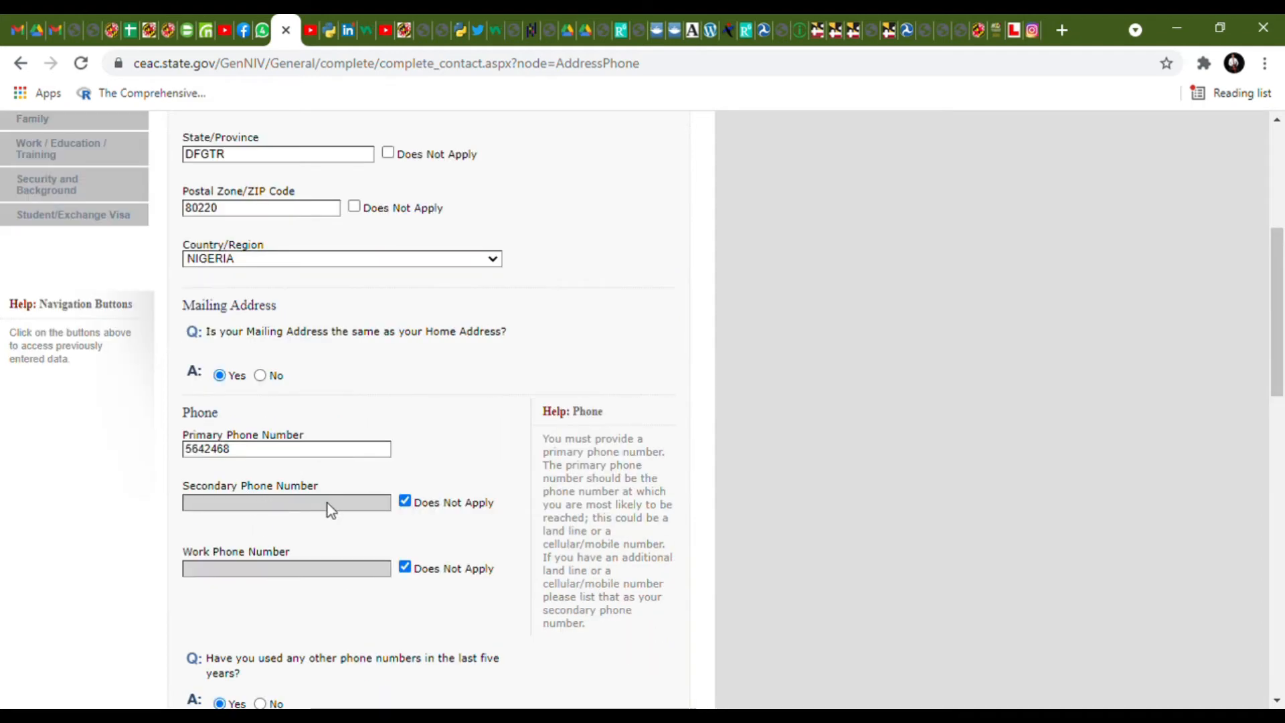
{"action": "scroll", "coordinate": [327, 503], "scroll_direction": "down", "scroll_amount": 3}
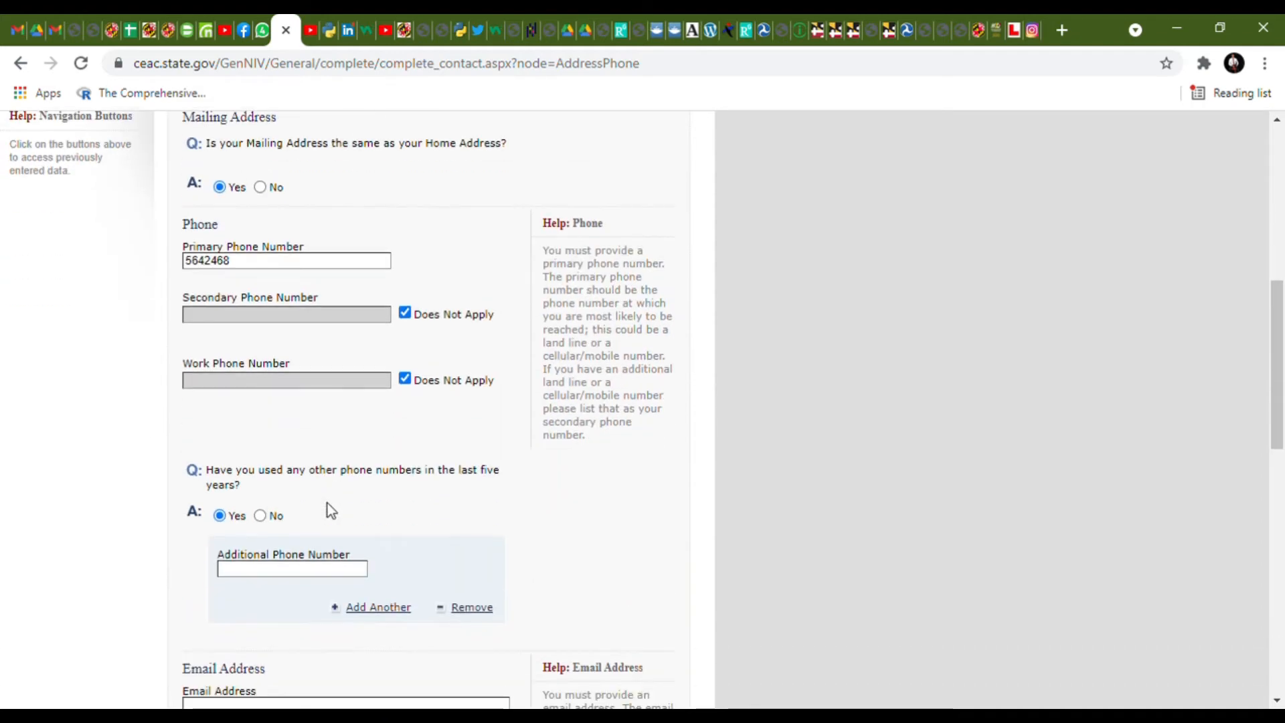
{"action": "left_click", "coordinate": [260, 516]}
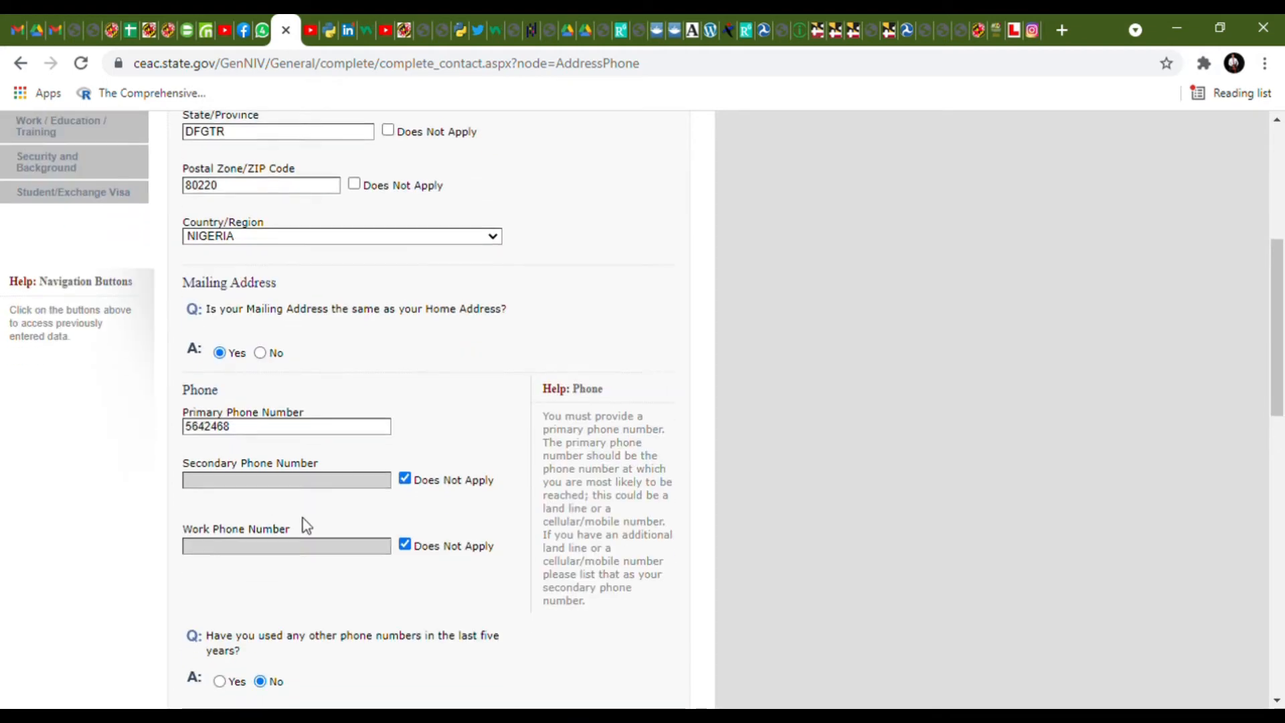
{"action": "scroll", "coordinate": [306, 525], "scroll_direction": "down", "scroll_amount": 5}
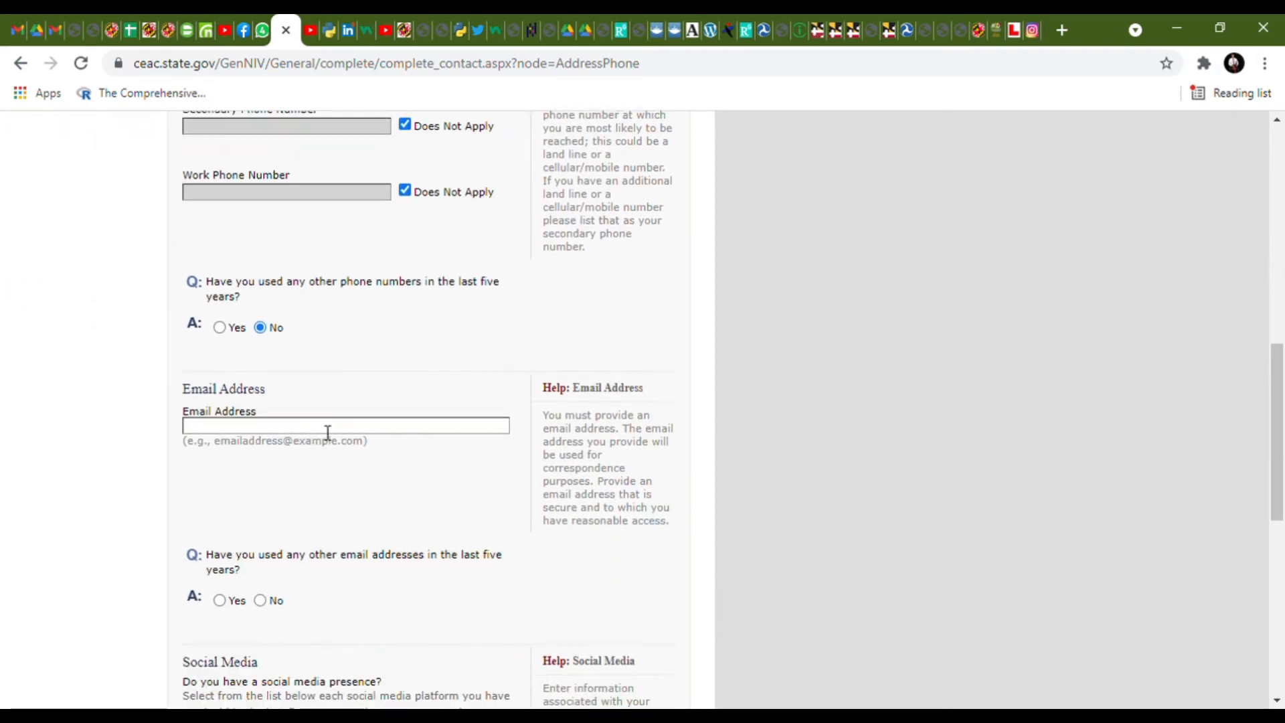
{"action": "left_click", "coordinate": [328, 426]}
{"action": "type", "text": "fyturgtdsyt896iryrt5"}
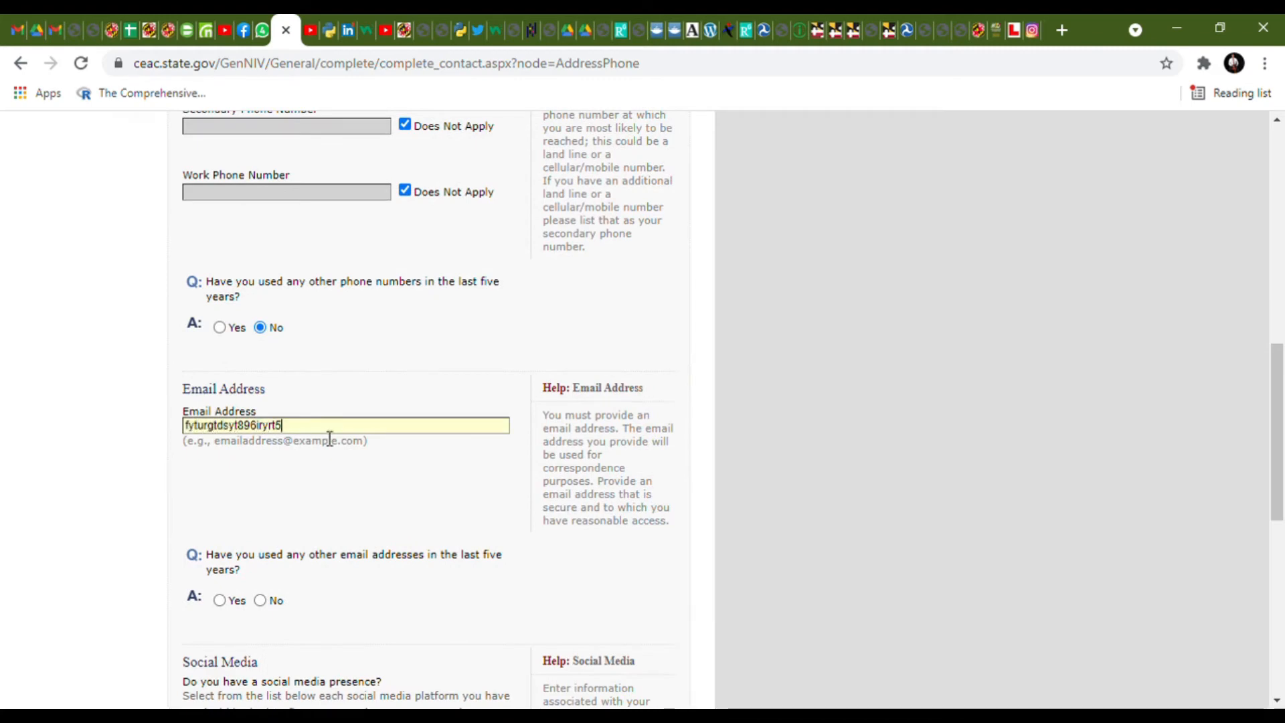
{"action": "scroll", "coordinate": [324, 438], "scroll_direction": "down", "scroll_amount": 3}
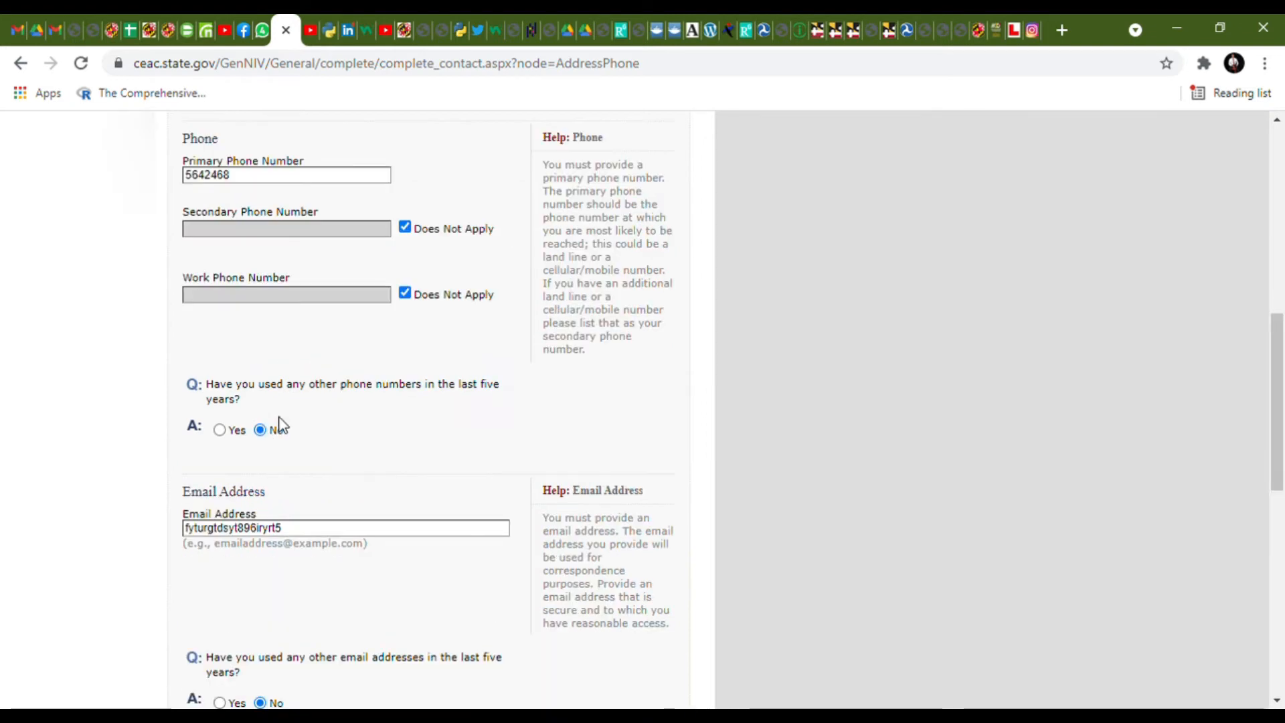
{"action": "scroll", "coordinate": [282, 423], "scroll_direction": "down", "scroll_amount": 6}
{"action": "scroll", "coordinate": [288, 421], "scroll_direction": "down", "scroll_amount": 3}
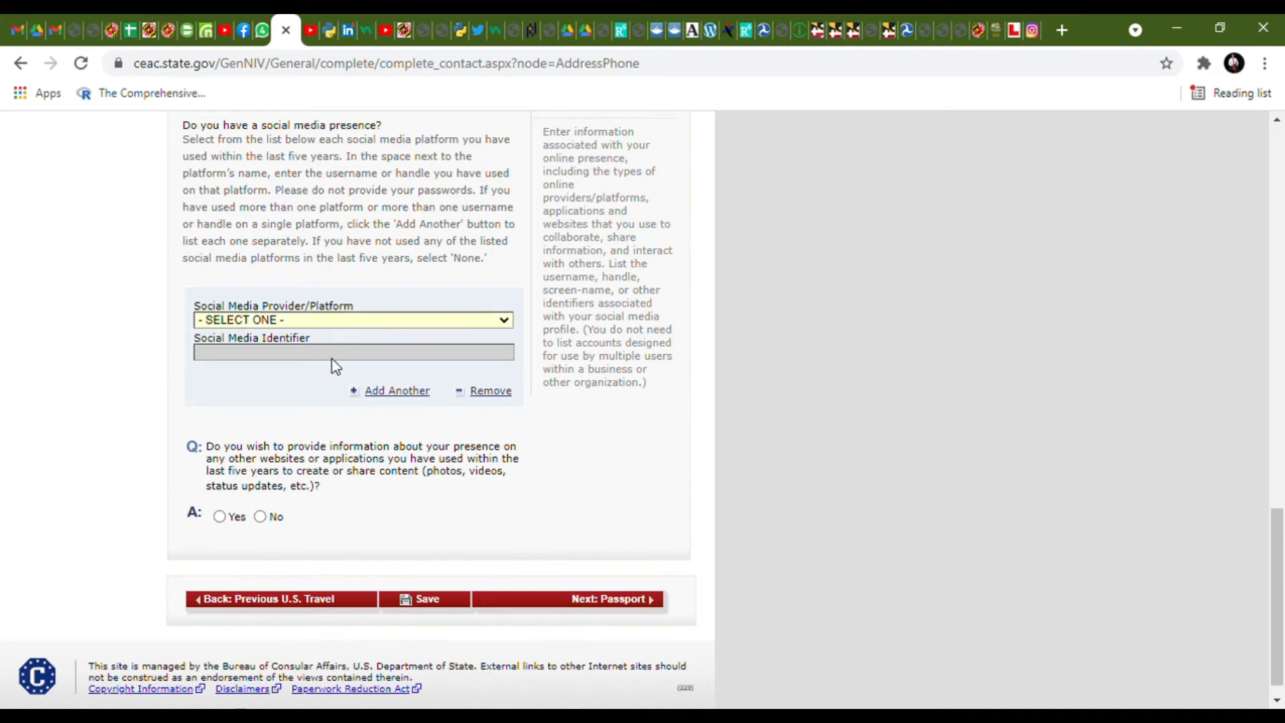
- Add a FACEBOOK social media entry with its account identifier
{"action": "key", "text": "f"}
{"action": "scroll", "coordinate": [338, 428], "scroll_direction": "down", "scroll_amount": 6}
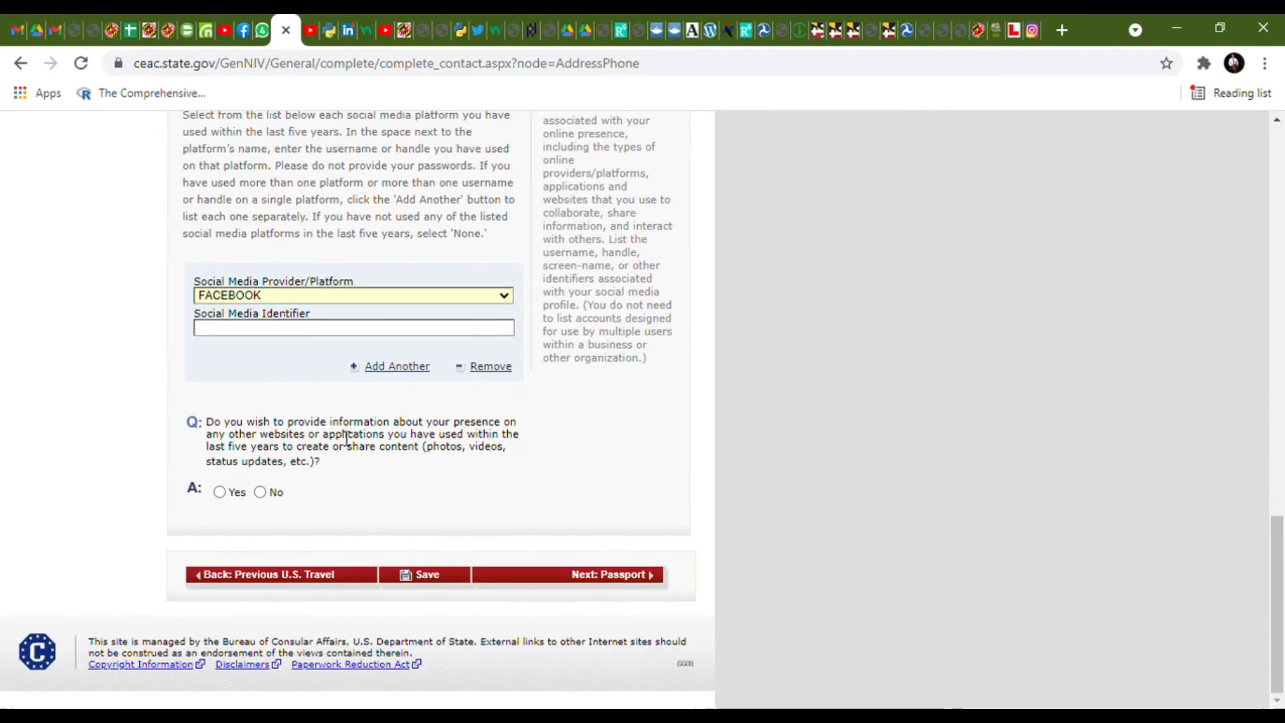
{"action": "left_click", "coordinate": [357, 331]}
{"action": "type", "text": "FRE6YRTRSRER67T8"}
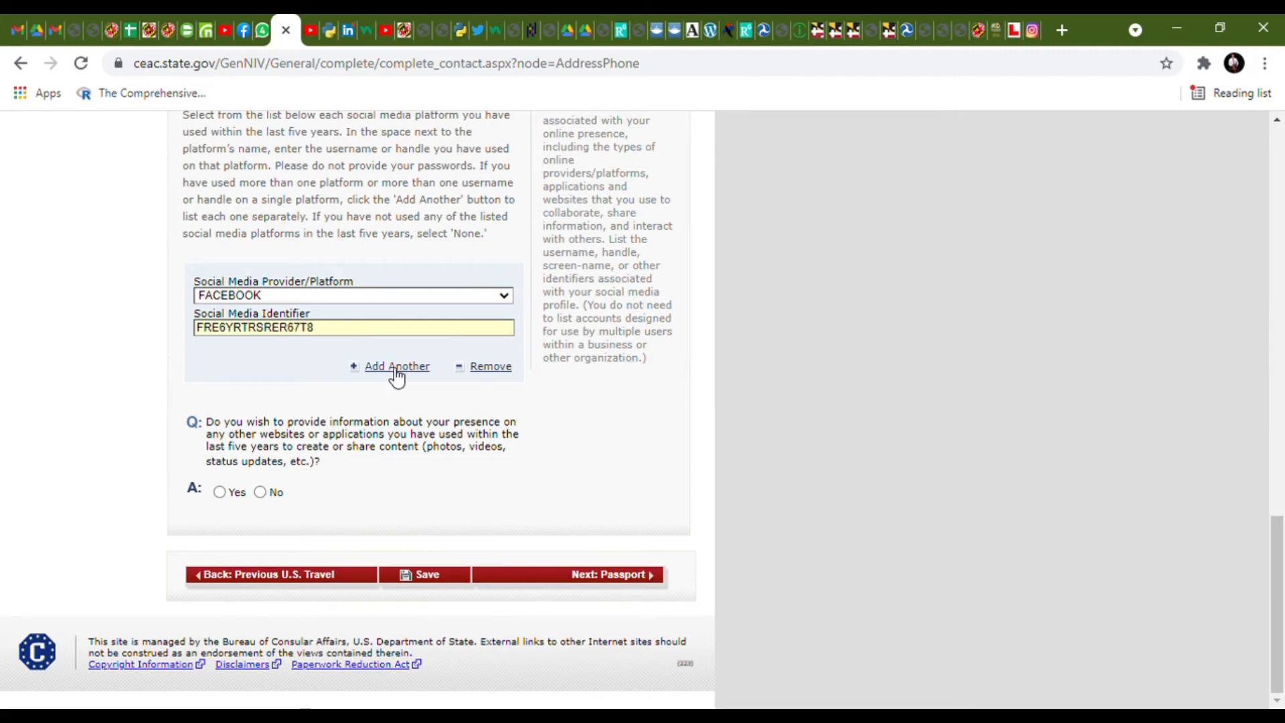
- Add a second TWITTER entry with its identifier and answer No to other websites
{"action": "left_click", "coordinate": [396, 377]}
{"action": "scroll", "coordinate": [304, 435], "scroll_direction": "down", "scroll_amount": 7}
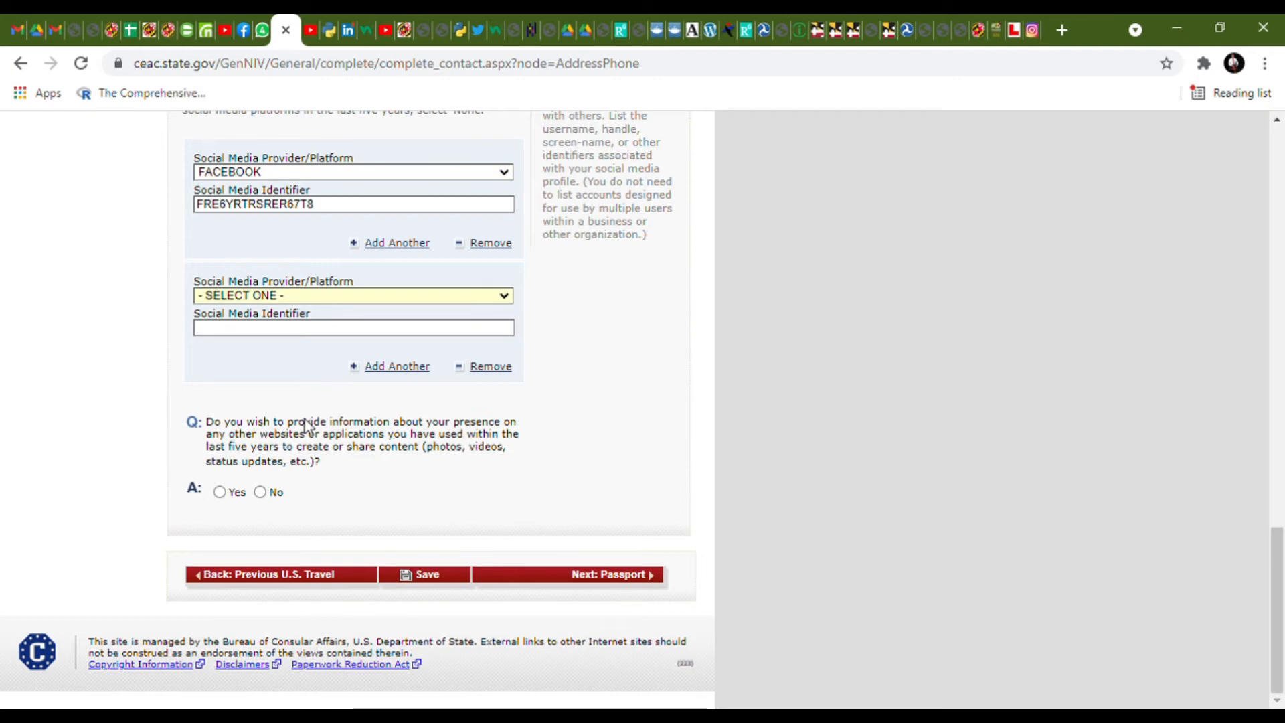
{"action": "left_click", "coordinate": [292, 525]}
{"action": "scroll", "coordinate": [293, 525], "scroll_direction": "up", "scroll_amount": 4}
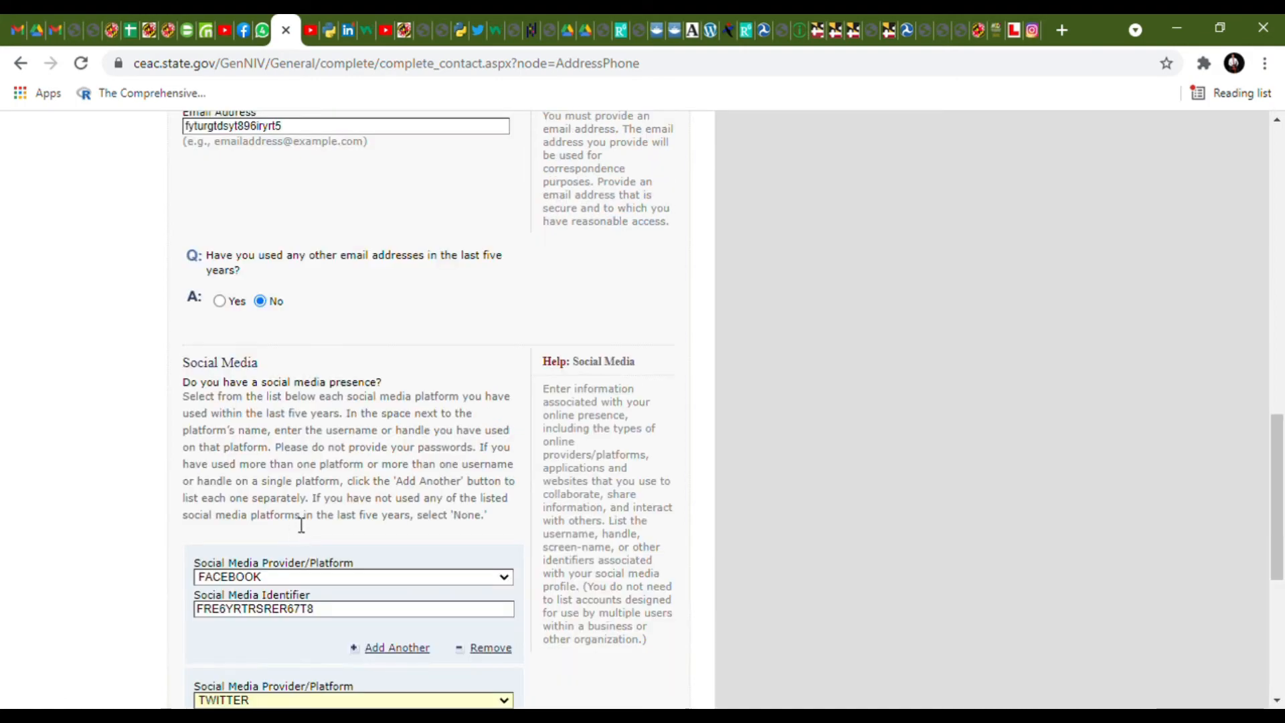
{"action": "scroll", "coordinate": [302, 530], "scroll_direction": "down", "scroll_amount": 4}
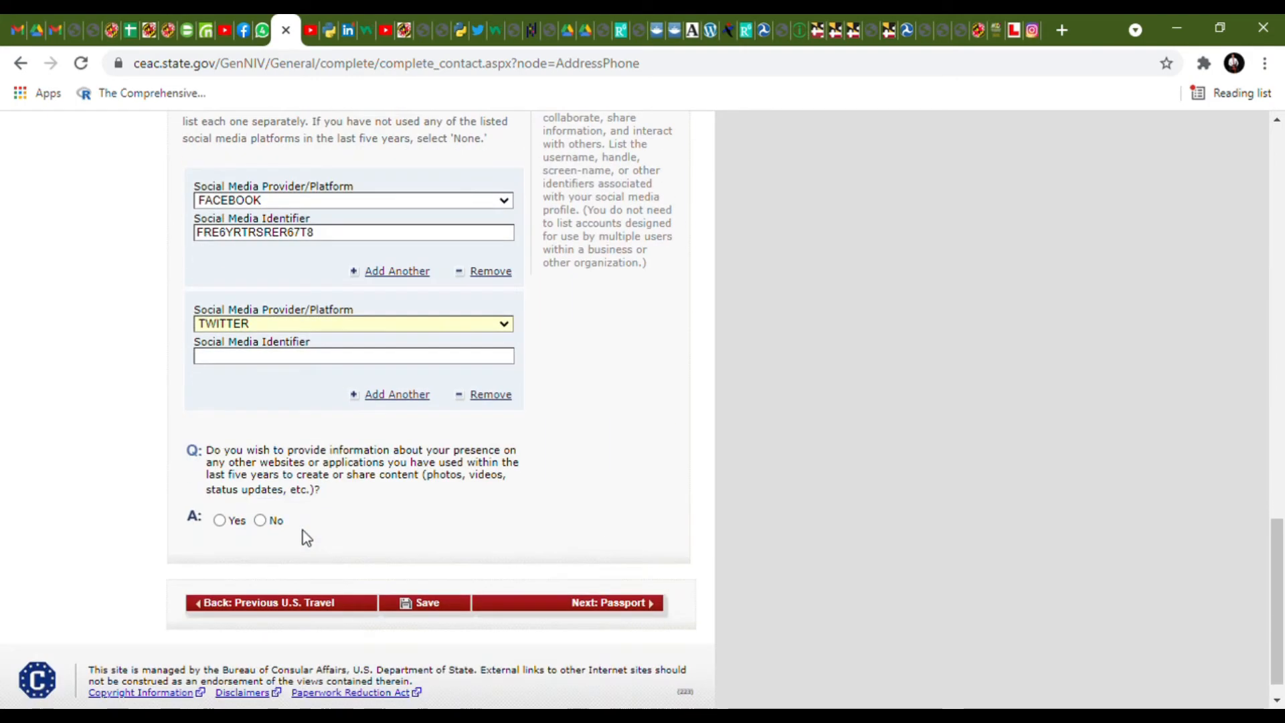
{"action": "left_click", "coordinate": [340, 362]}
{"action": "type", "text": "FDWYTUTRYWY"}
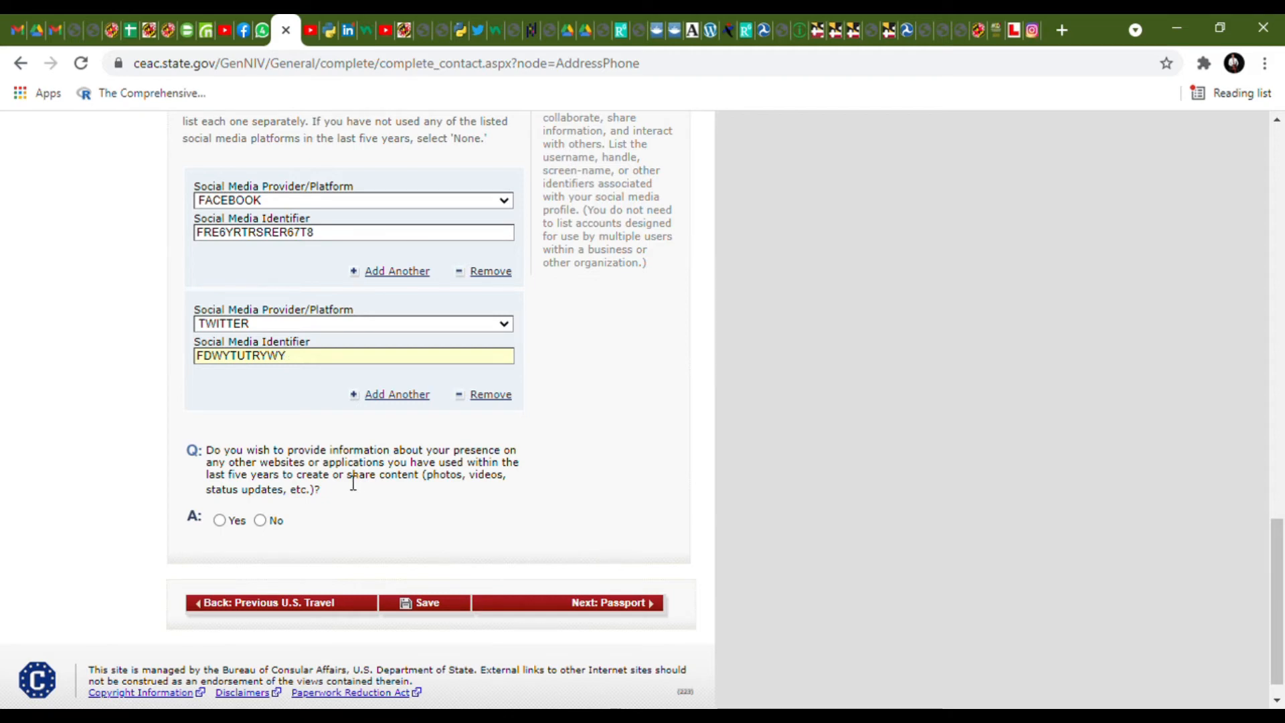
{"action": "left_click", "coordinate": [261, 521]}
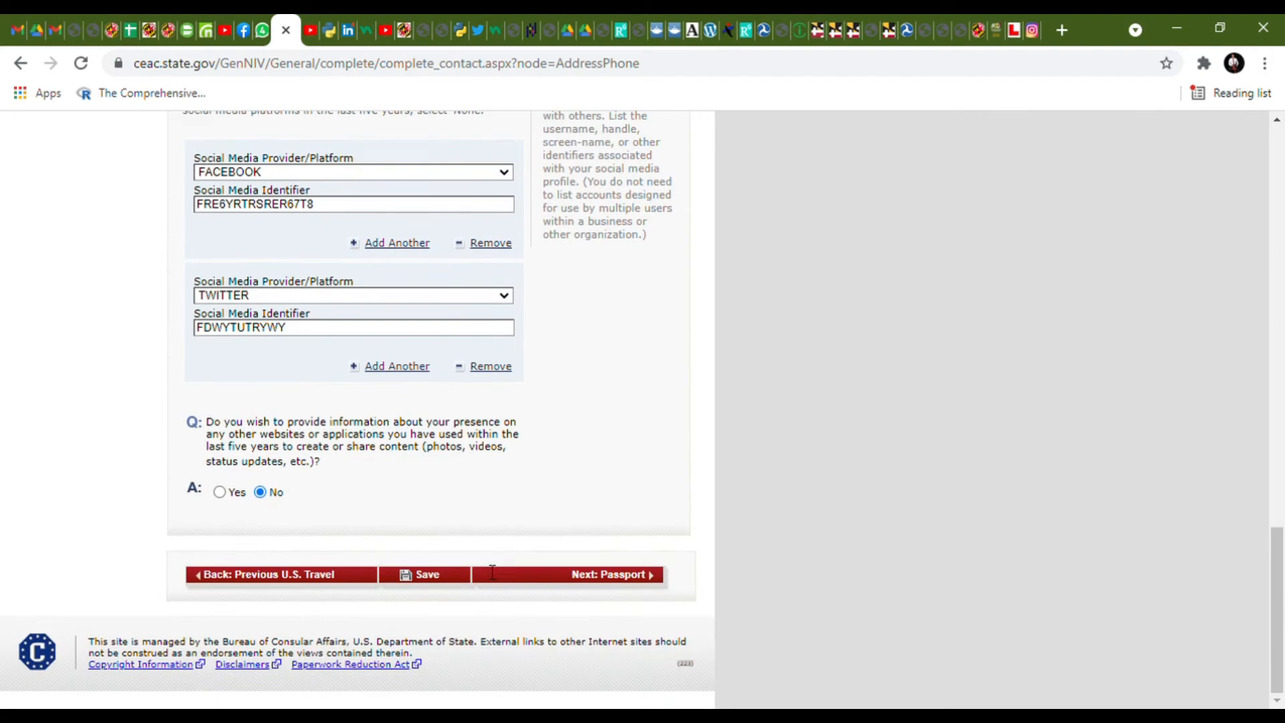
- After the rejected submission, replace the home street address and resubmit the page
{"action": "left_click", "coordinate": [547, 577]}
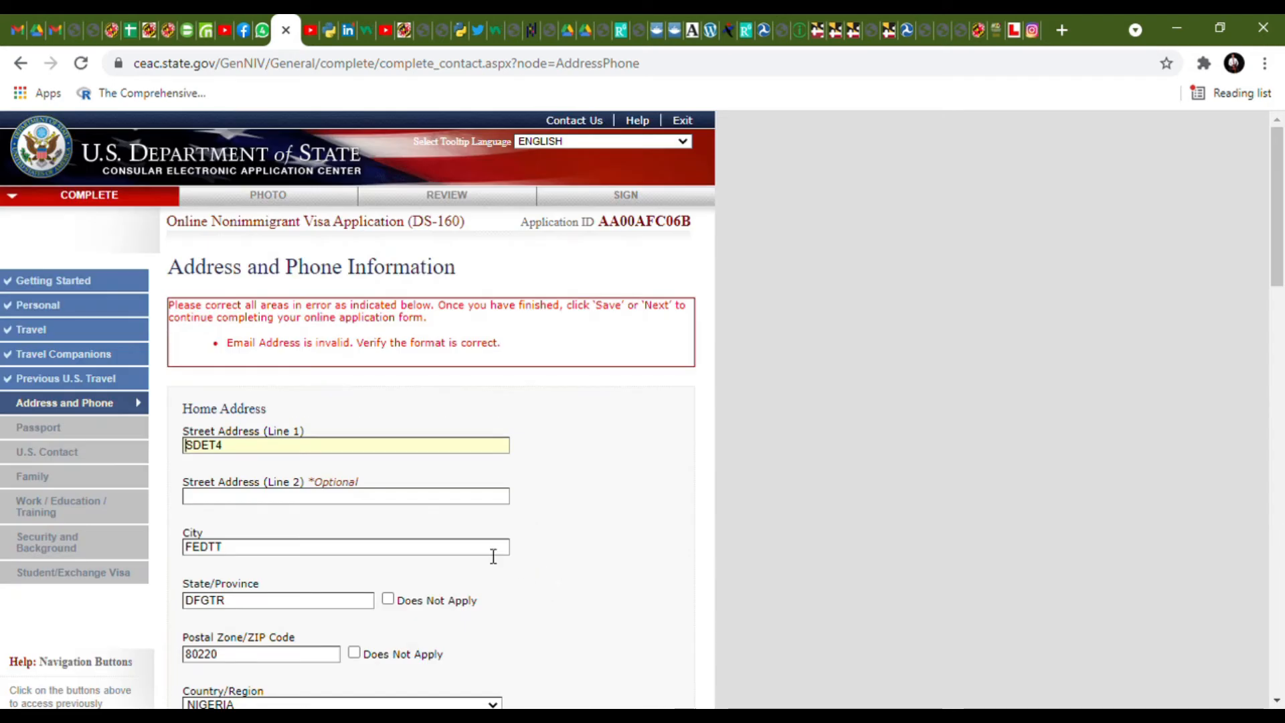
{"action": "scroll", "coordinate": [422, 526], "scroll_direction": "down", "scroll_amount": 1}
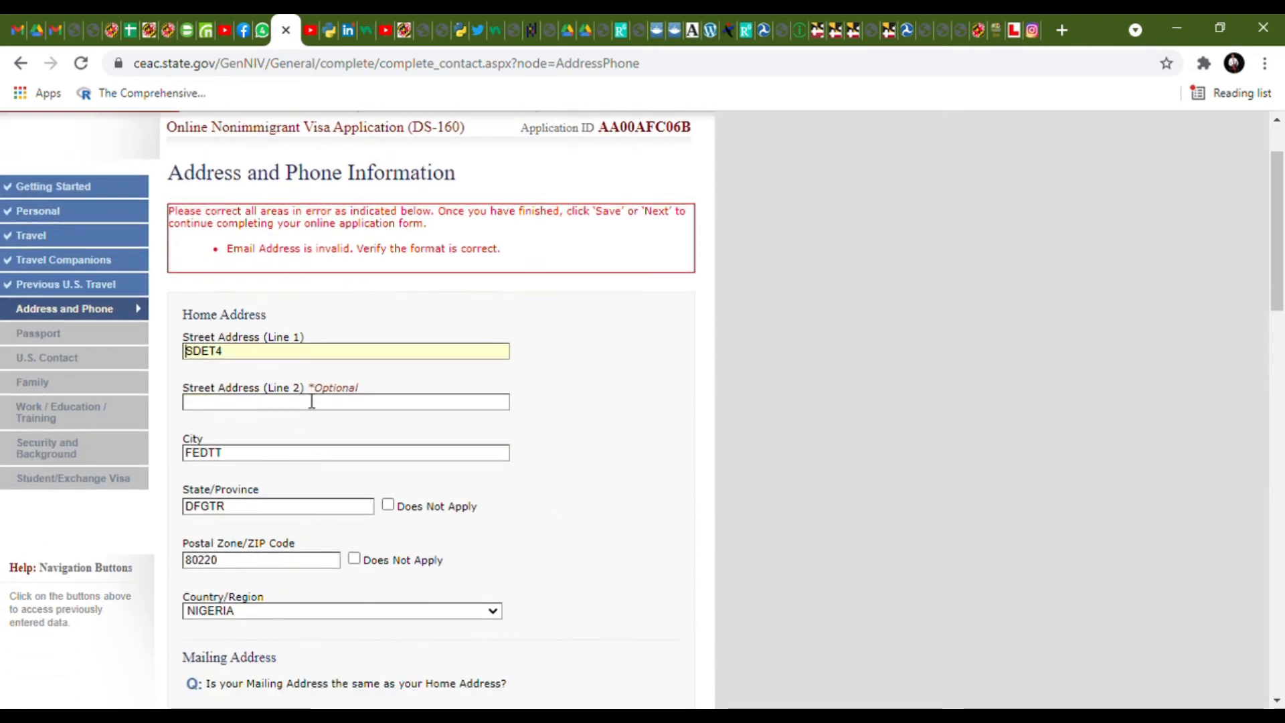
{"action": "left_click_drag", "start_coordinate": [298, 353], "coordinate": [168, 349]}
{"action": "type", "text": "5"}
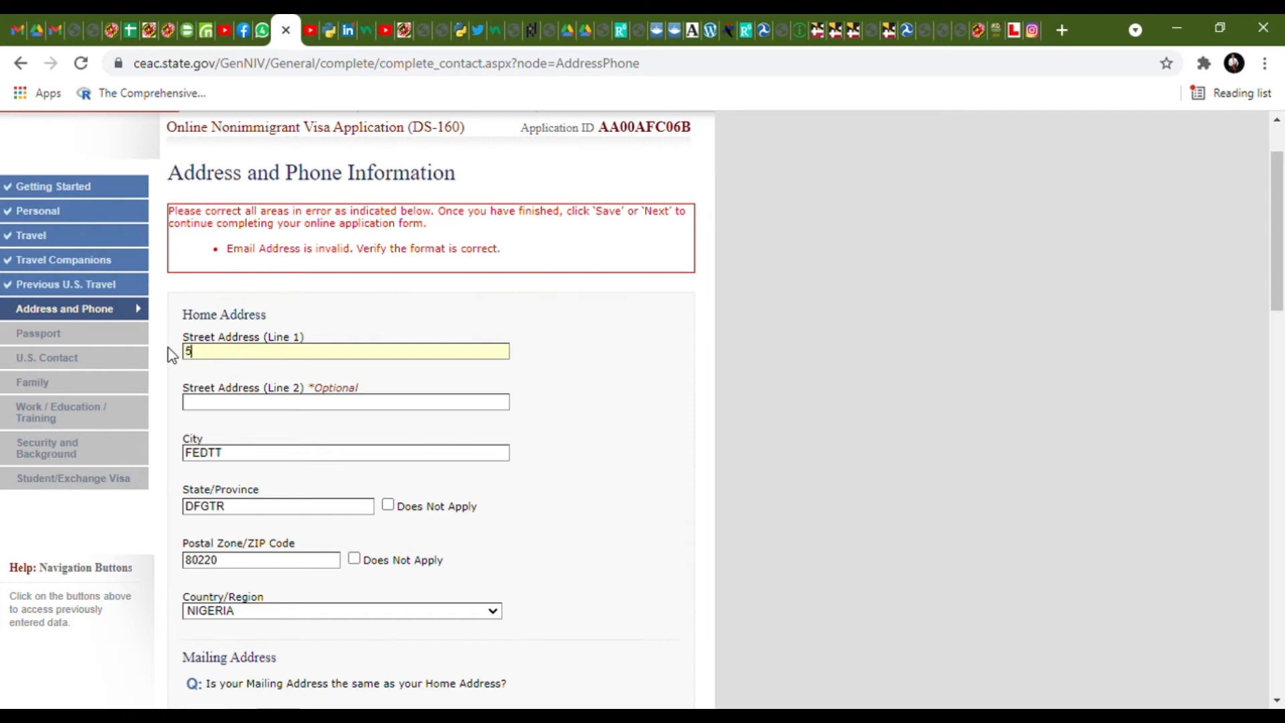
{"action": "type", "text": " BAHGF H"}
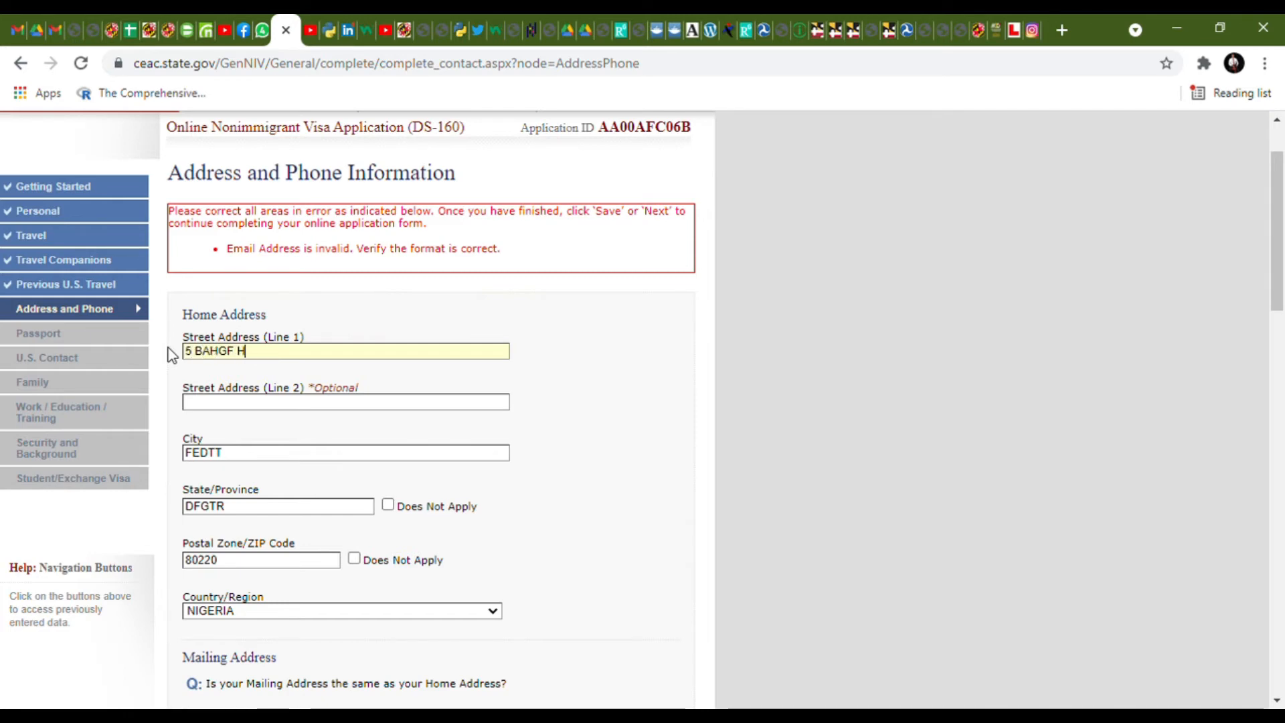
{"action": "type", "text": "HFDGE STREET"}
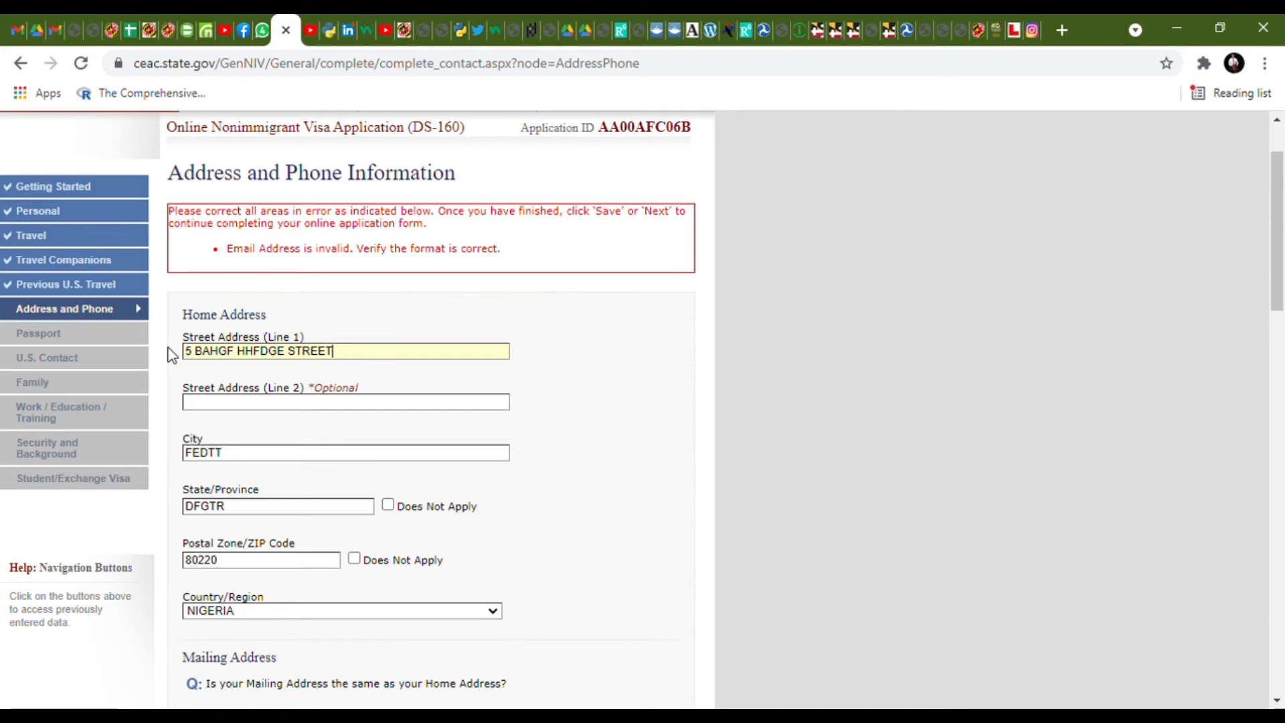
{"action": "scroll", "coordinate": [323, 389], "scroll_direction": "down", "scroll_amount": 5}
{"action": "scroll", "coordinate": [323, 388], "scroll_direction": "down", "scroll_amount": 14}
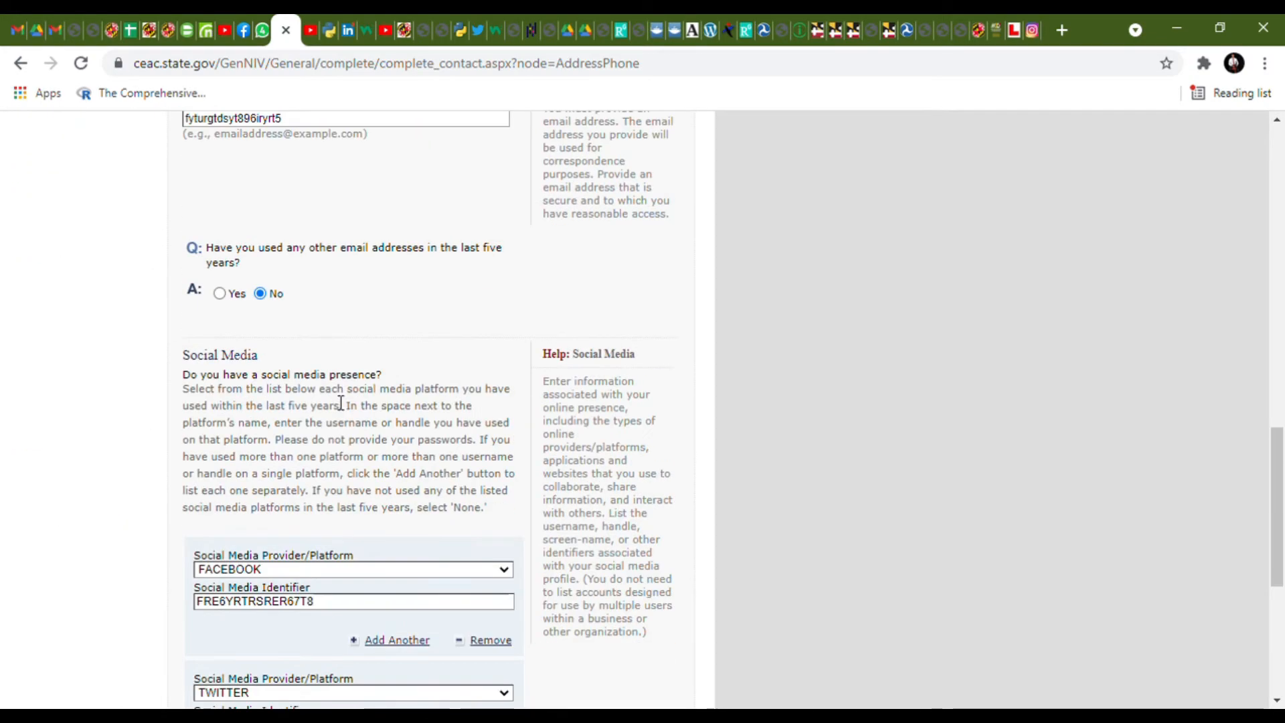
{"action": "left_click", "coordinate": [562, 576]}
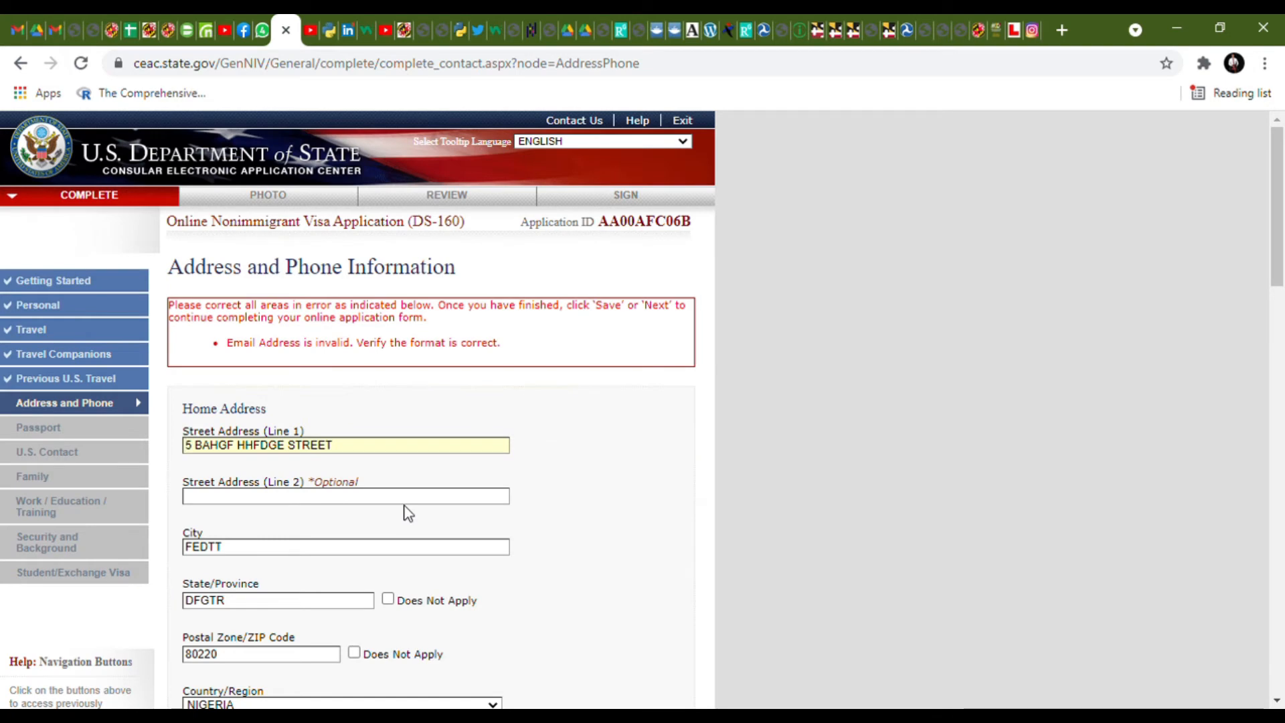
{"action": "scroll", "coordinate": [407, 513], "scroll_direction": "down", "scroll_amount": 10}
{"action": "scroll", "coordinate": [384, 485], "scroll_direction": "up", "scroll_amount": 3}
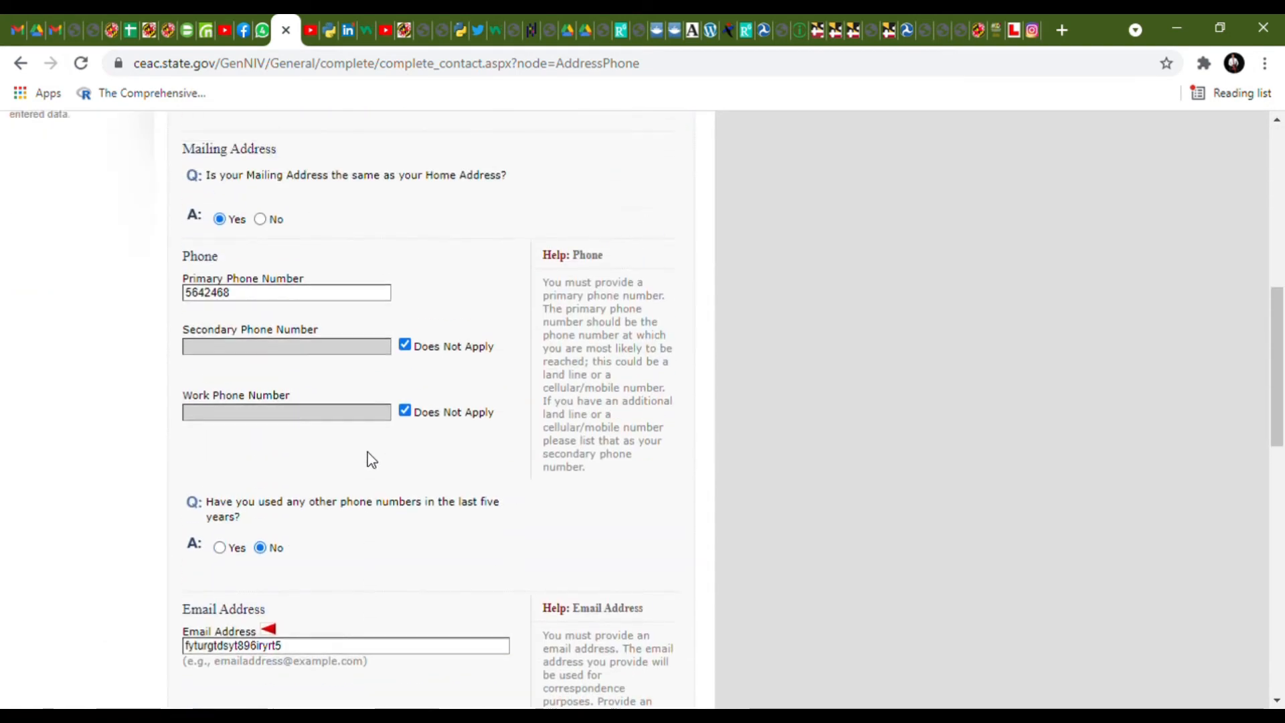
{"action": "scroll", "coordinate": [368, 451], "scroll_direction": "up", "scroll_amount": 7}
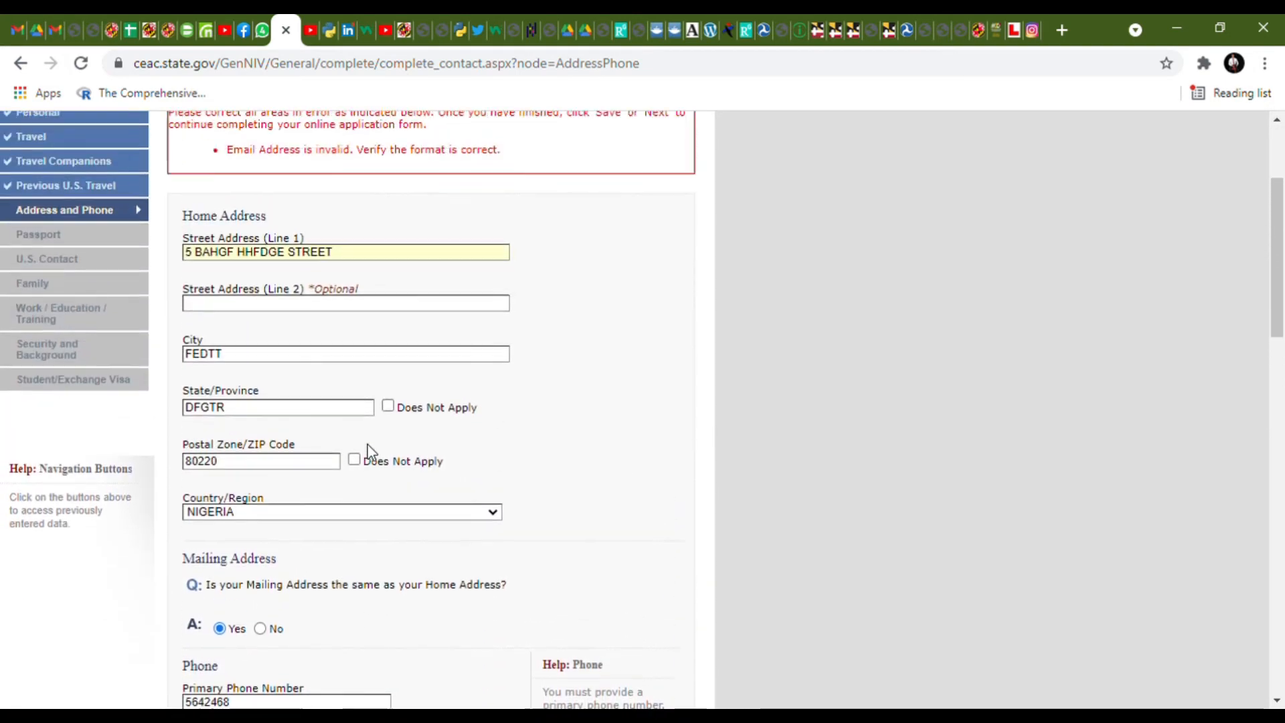
{"action": "scroll", "coordinate": [370, 452], "scroll_direction": "down", "scroll_amount": 10}
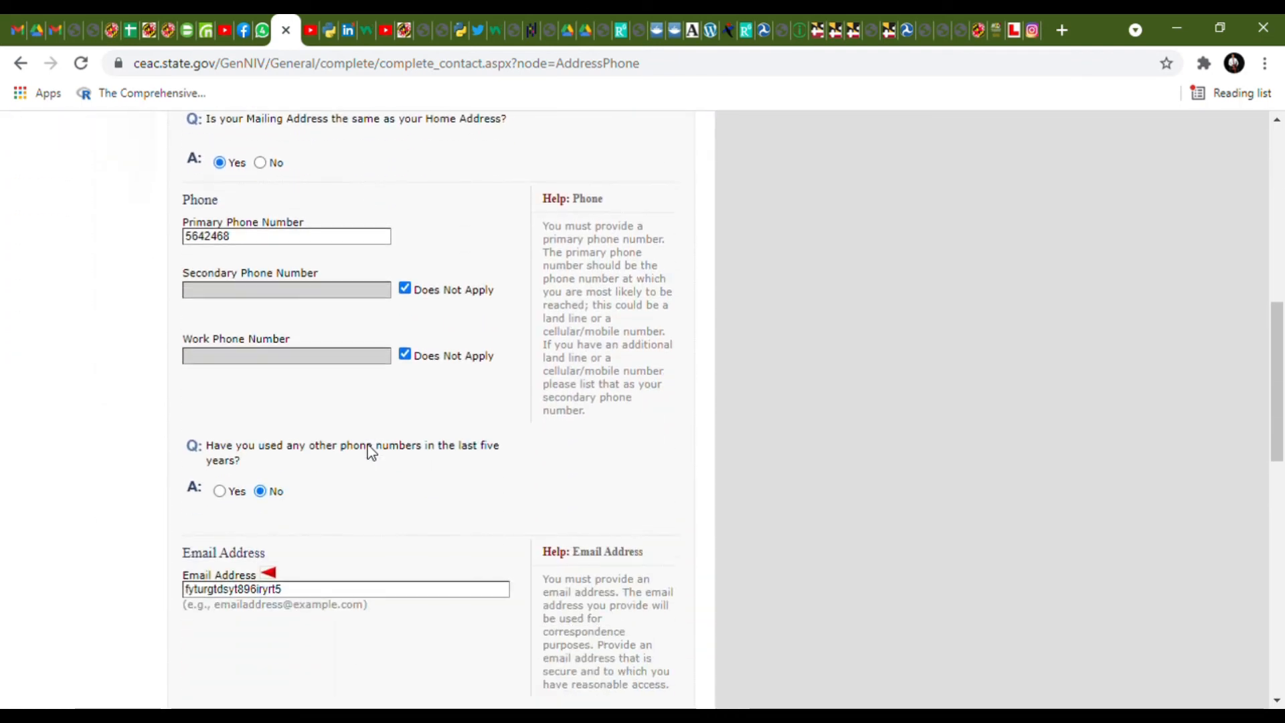
{"action": "left_click", "coordinate": [345, 407]}
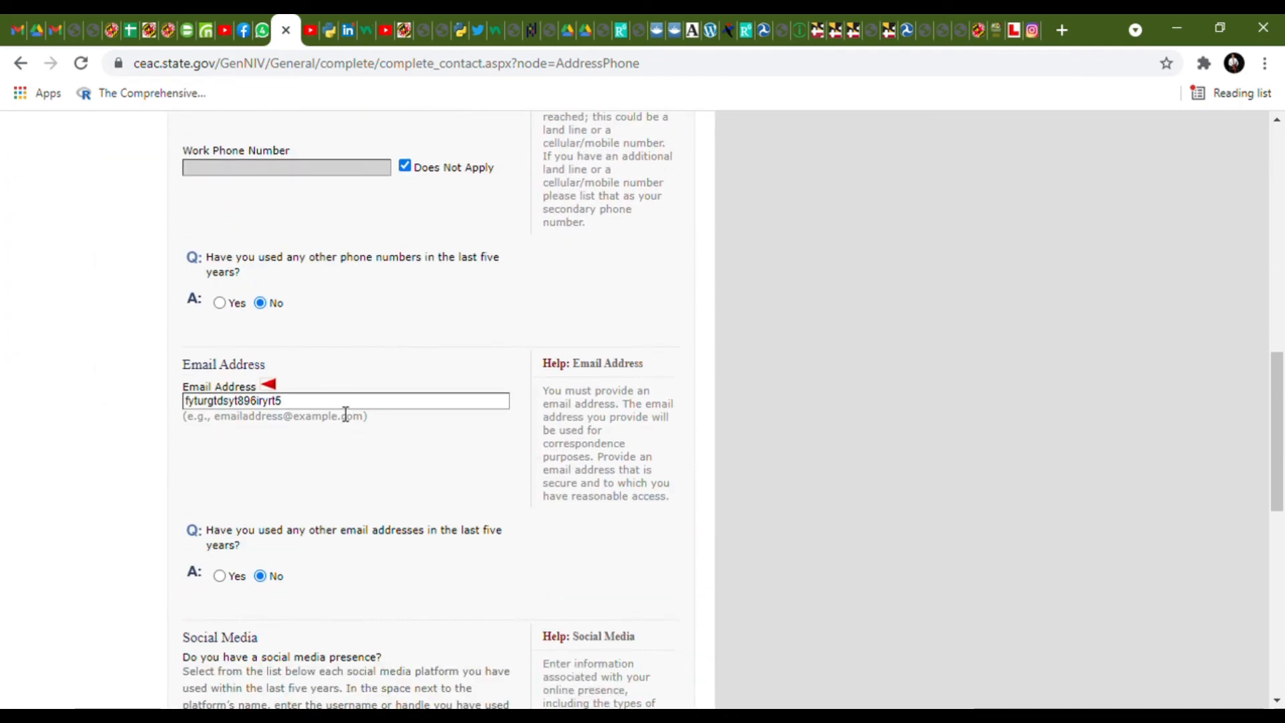
{"action": "type", "text": "@gmail.com"}
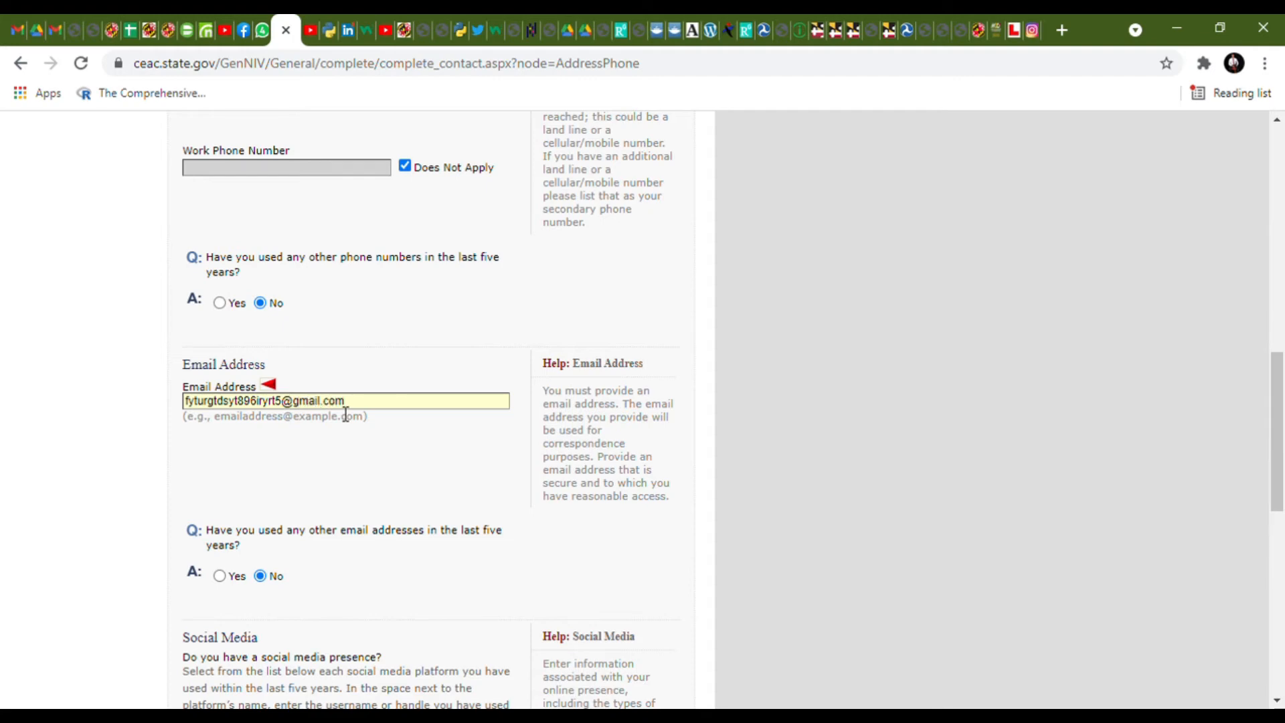
{"action": "scroll", "coordinate": [345, 411], "scroll_direction": "down", "scroll_amount": 10}
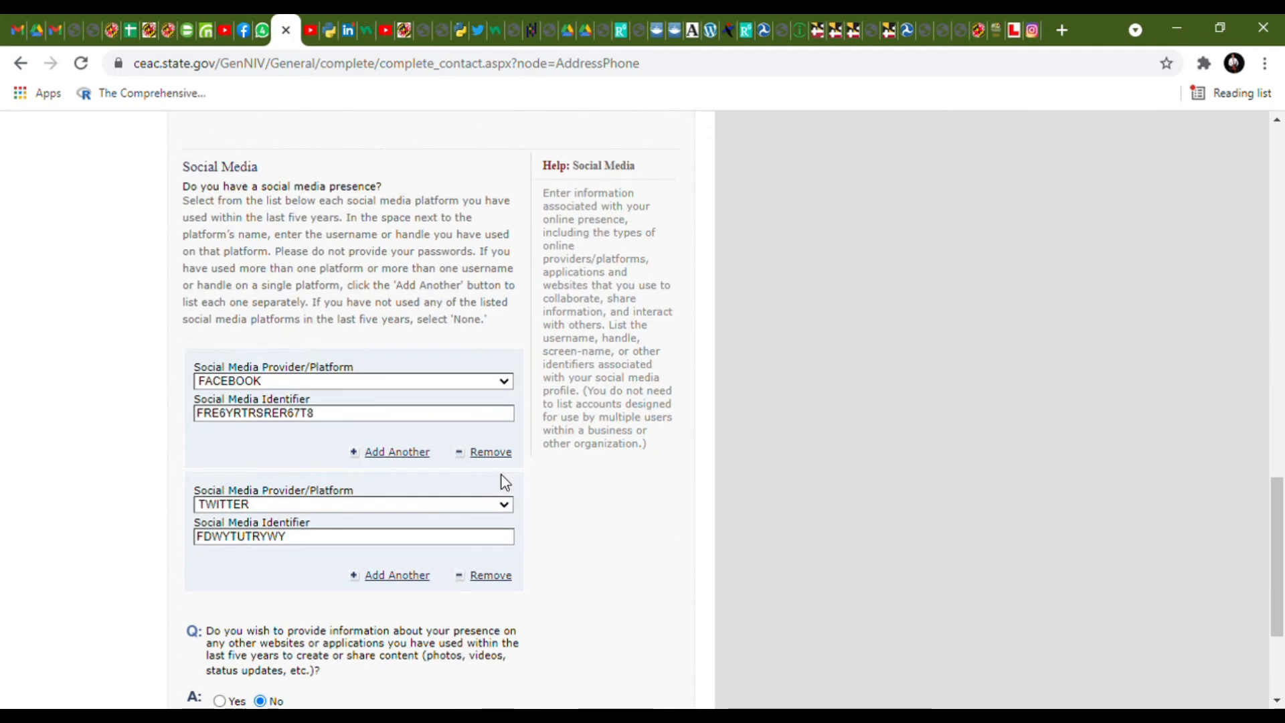
{"action": "left_click", "coordinate": [580, 576]}
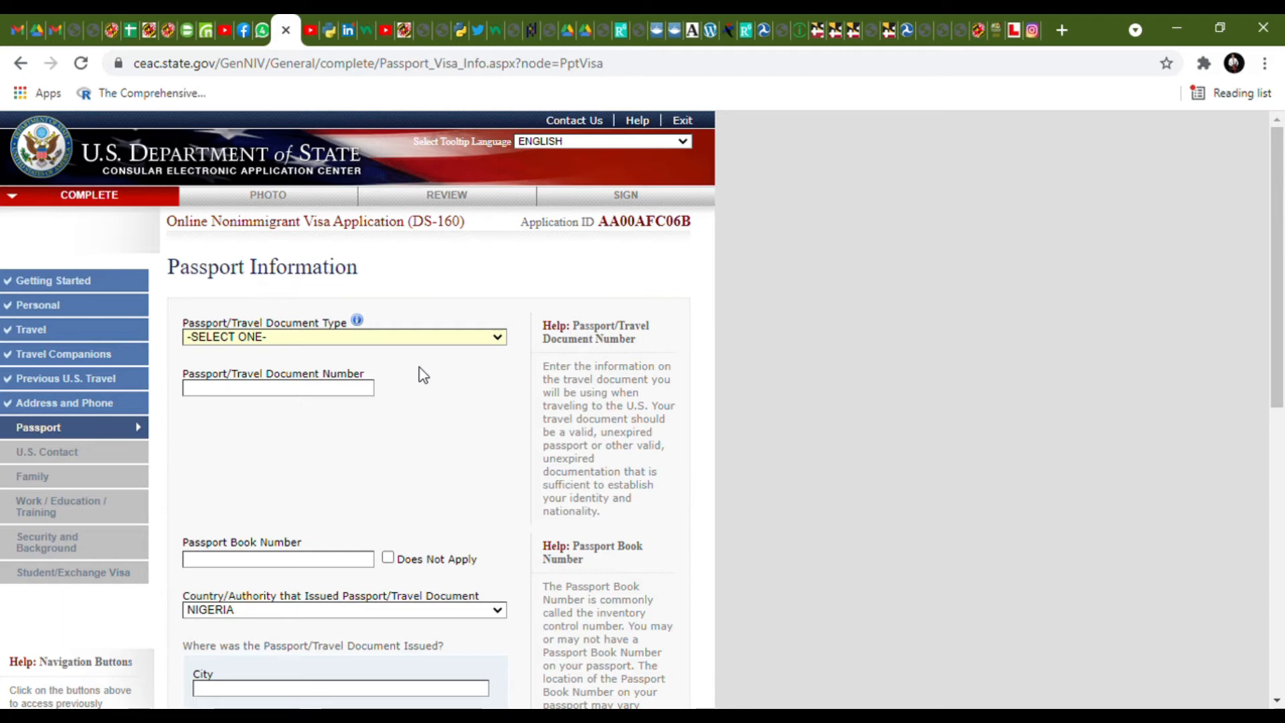
- Enter a REGULAR passport's number, no book number, and its issuing city and state
{"action": "left_click", "coordinate": [420, 368]}
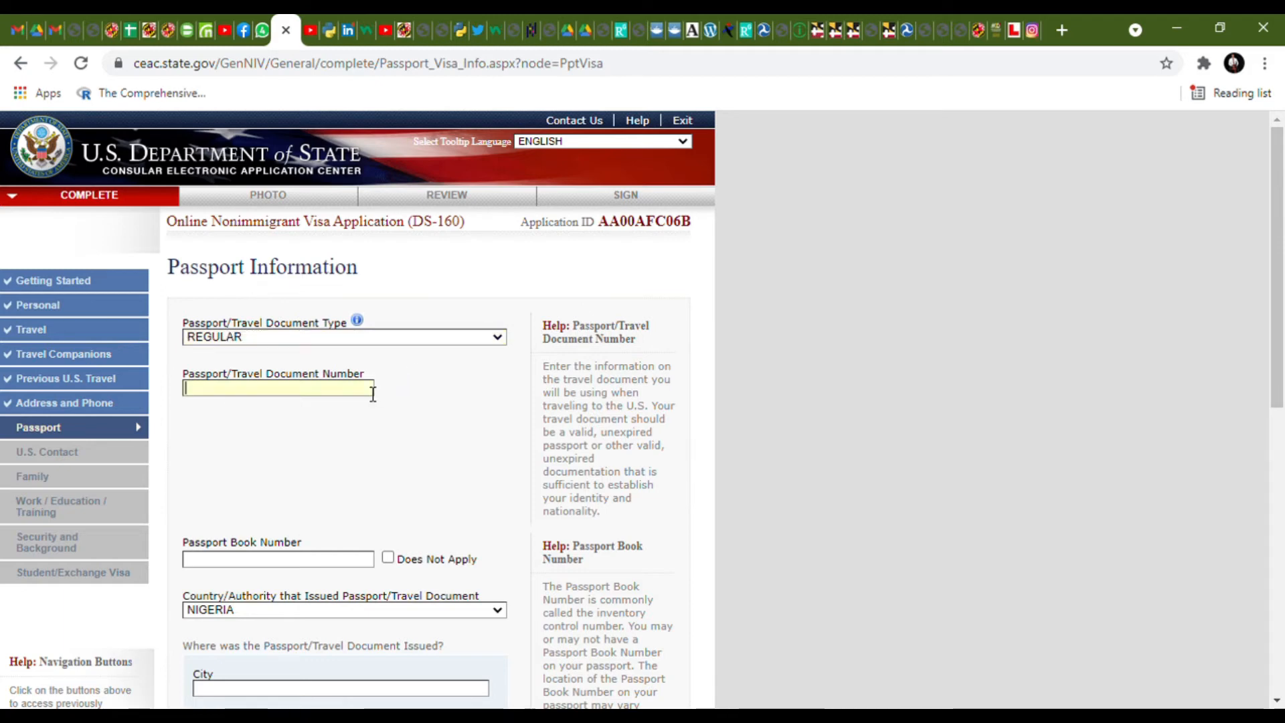
{"action": "type", "text": "SFETYRY56"}
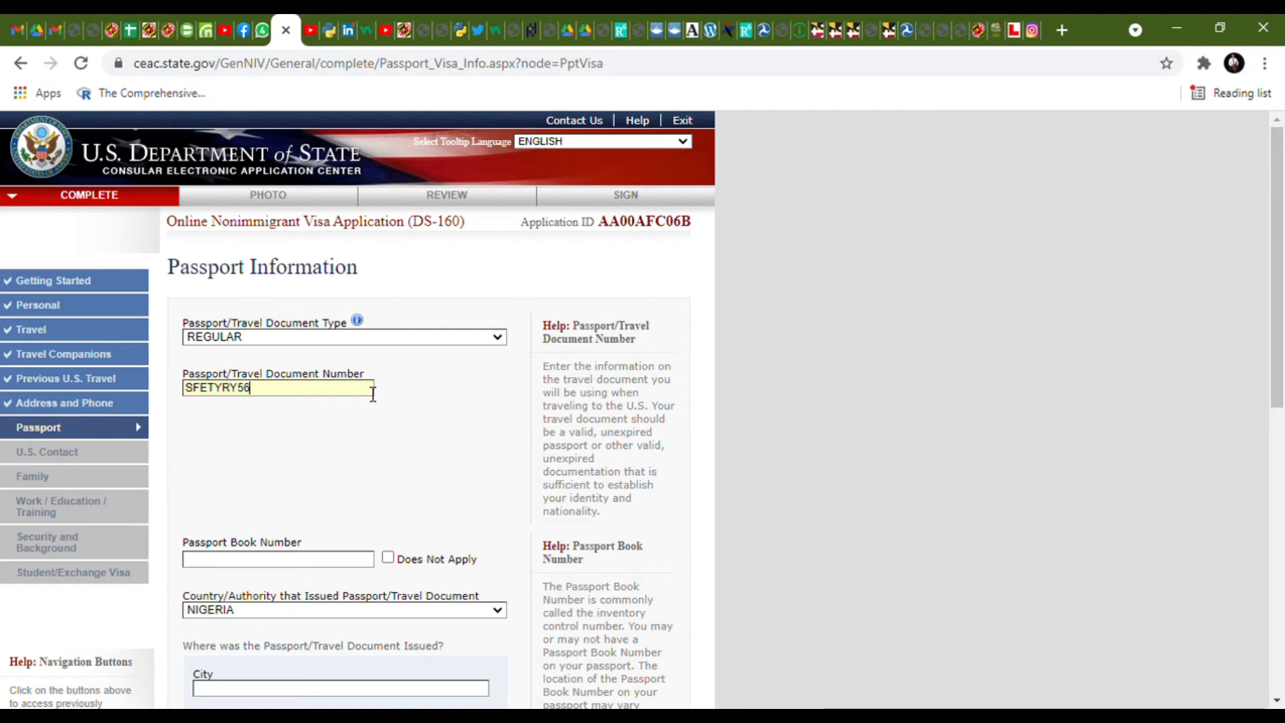
{"action": "left_click", "coordinate": [393, 559]}
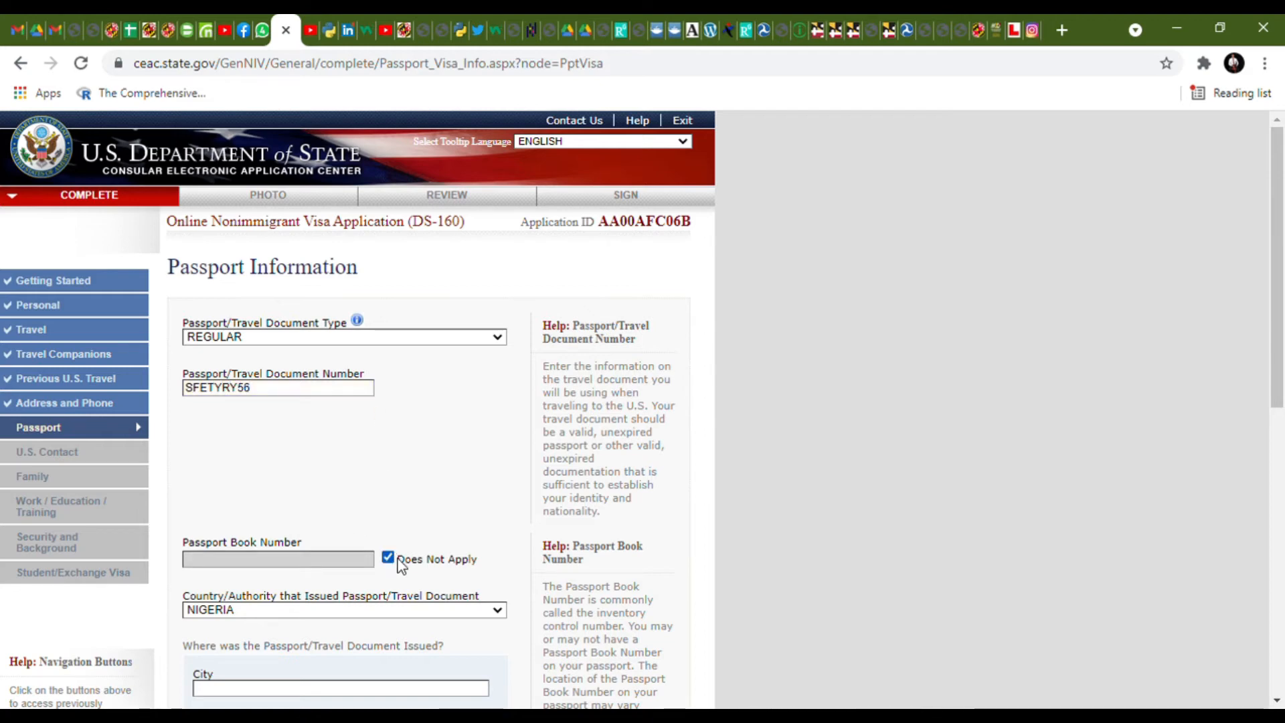
{"action": "scroll", "coordinate": [388, 556], "scroll_direction": "down", "scroll_amount": 1}
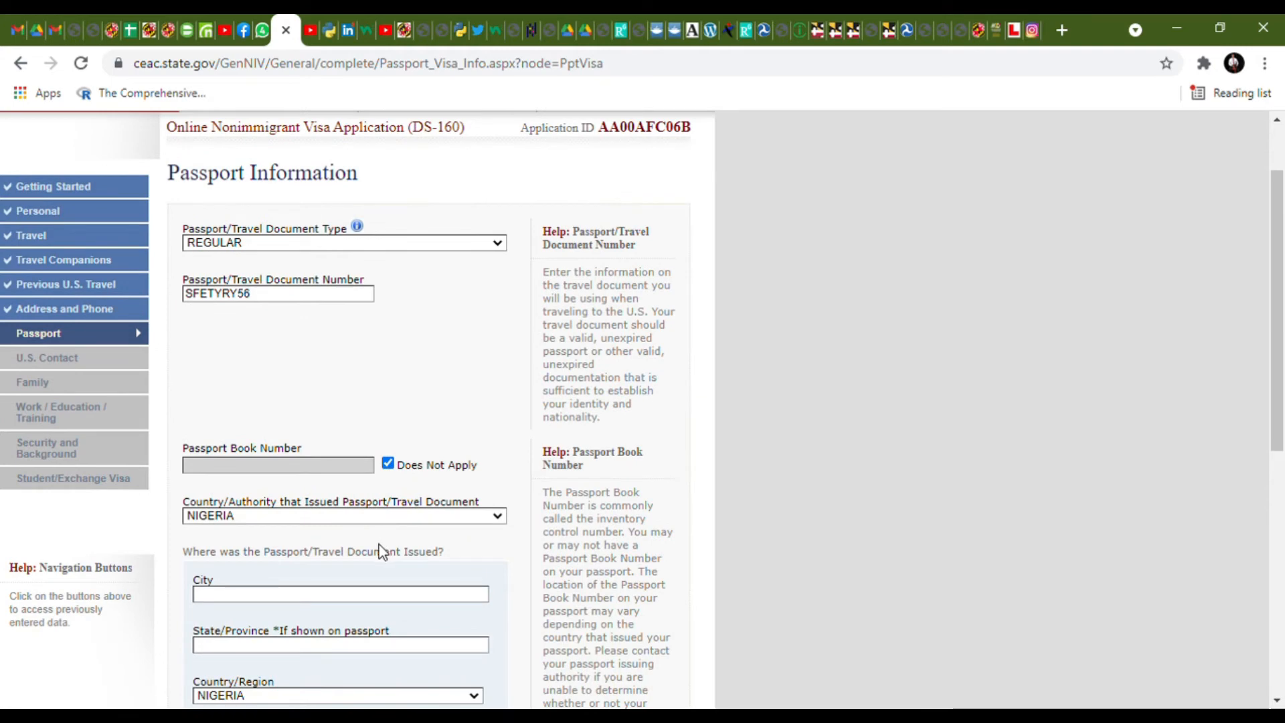
{"action": "scroll", "coordinate": [385, 535], "scroll_direction": "down", "scroll_amount": 1}
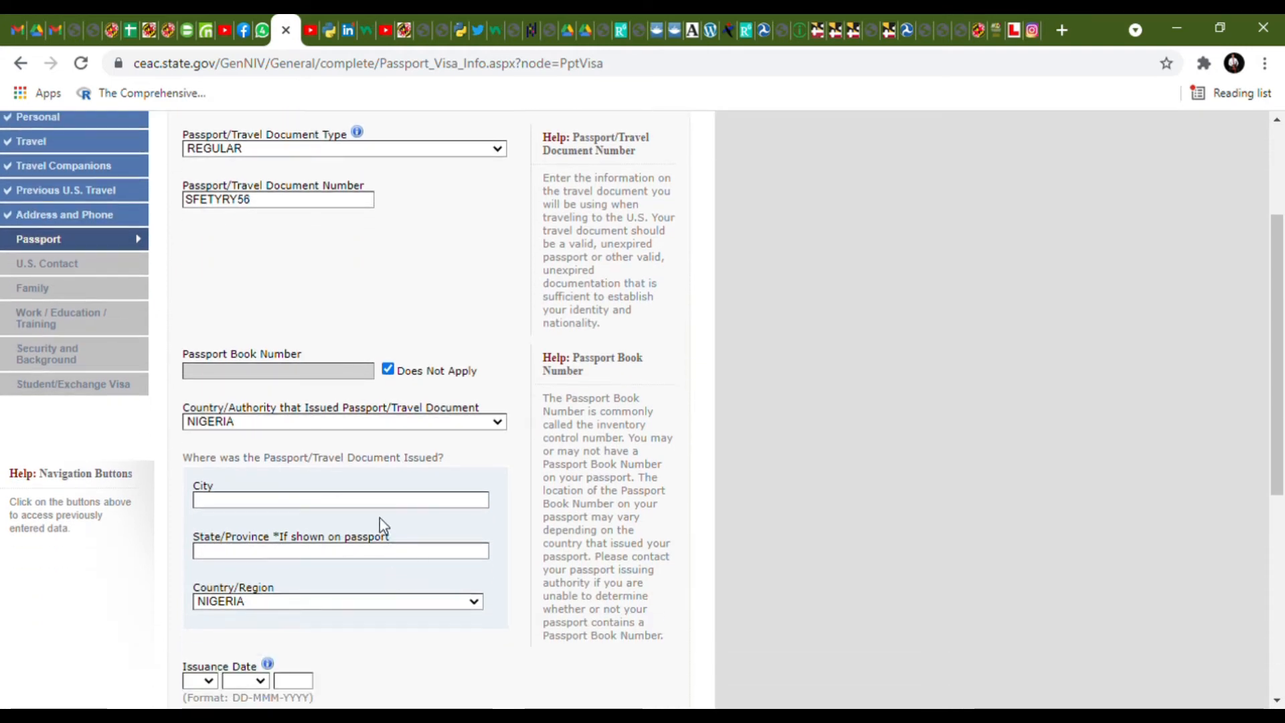
{"action": "left_click", "coordinate": [385, 502]}
{"action": "type", "text": "SQE543"}
{"action": "scroll", "coordinate": [387, 535], "scroll_direction": "down", "scroll_amount": 1}
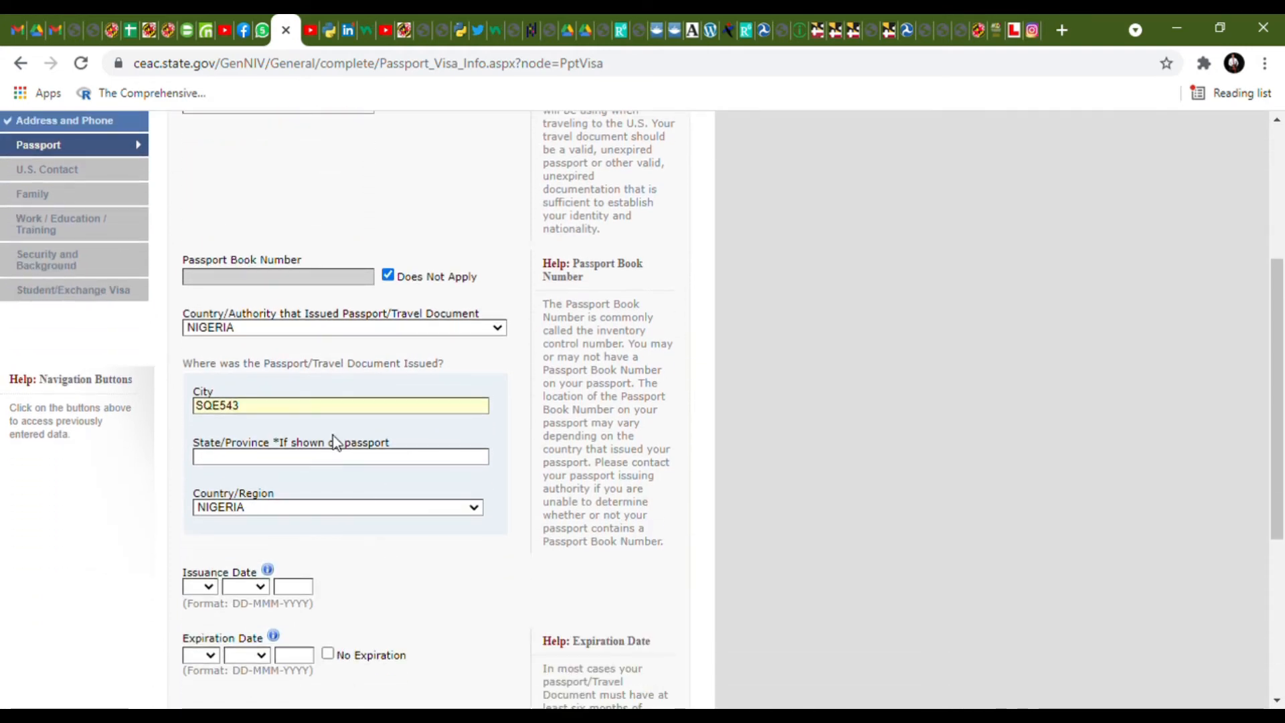
{"action": "left_click", "coordinate": [342, 458]}
{"action": "type", "text": "DSRE"}
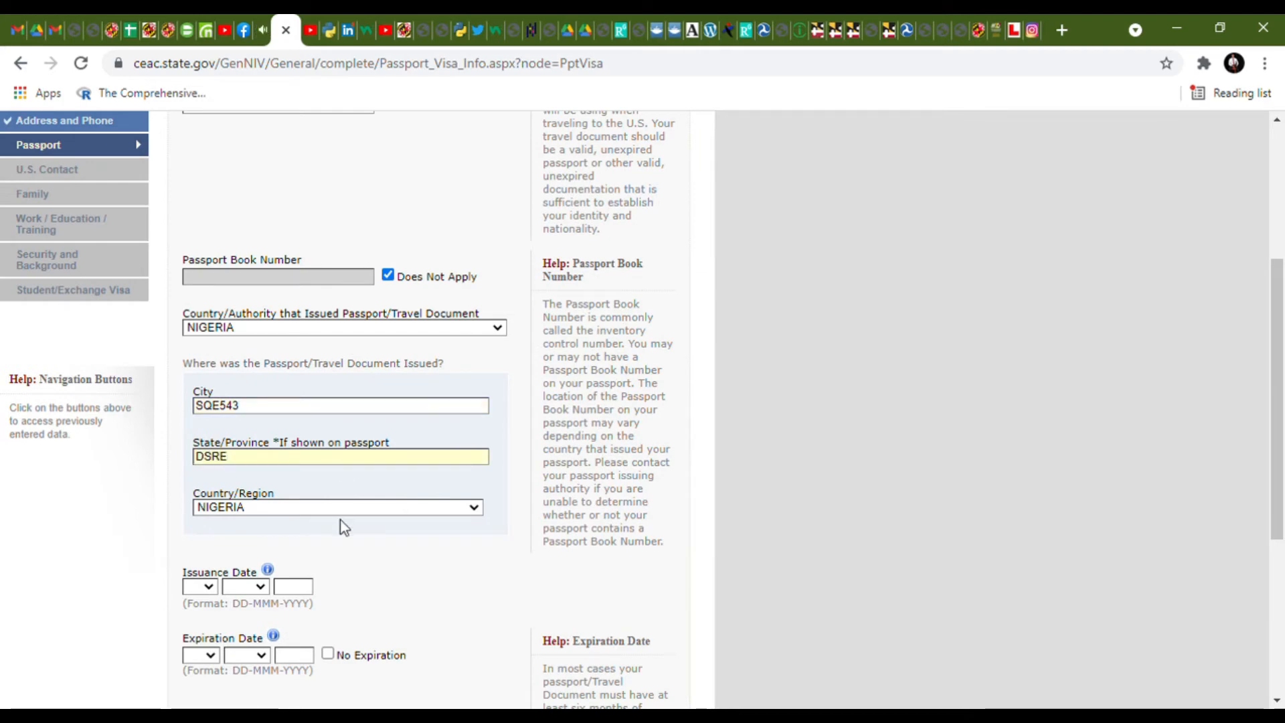
{"action": "scroll", "coordinate": [343, 527], "scroll_direction": "down", "scroll_amount": 1}
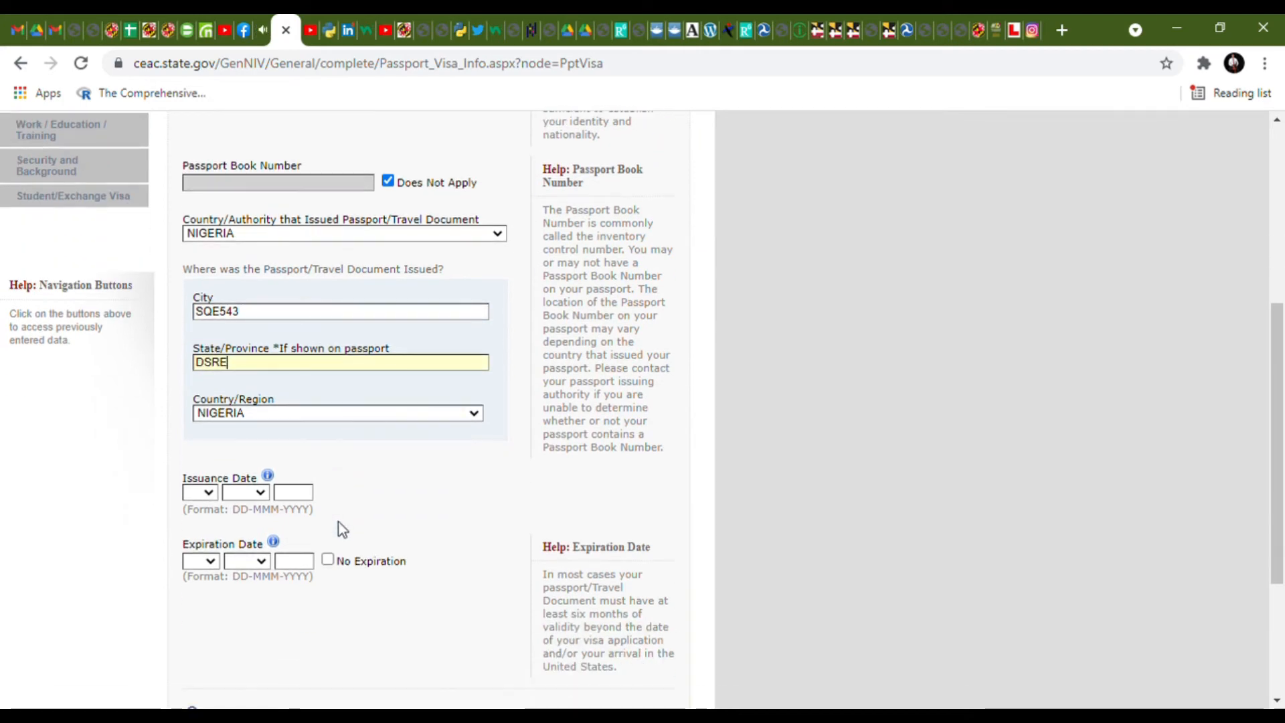
- Set the issue date to 09 MAY 2019 and expiration to 15 OCT 2024
{"action": "left_click", "coordinate": [211, 494]}
{"action": "left_click", "coordinate": [213, 361]}
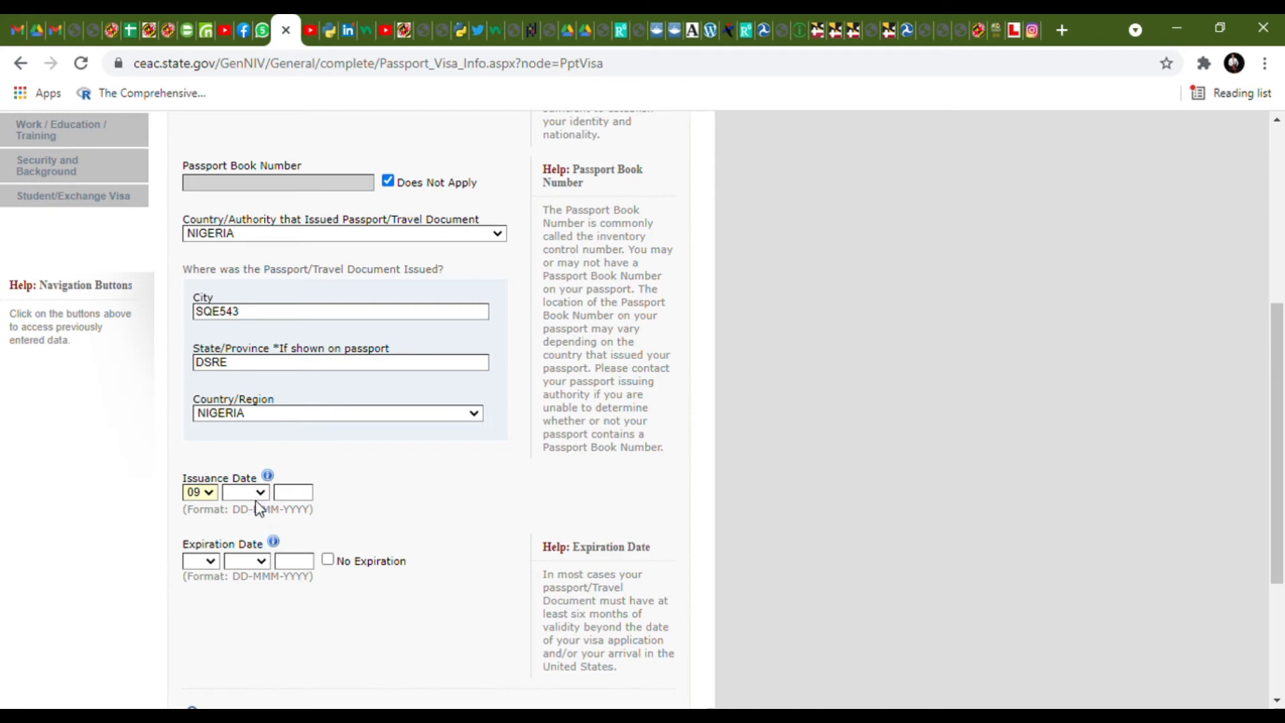
{"action": "left_click", "coordinate": [258, 494]}
{"action": "left_click", "coordinate": [250, 581]}
{"action": "left_click", "coordinate": [304, 498]}
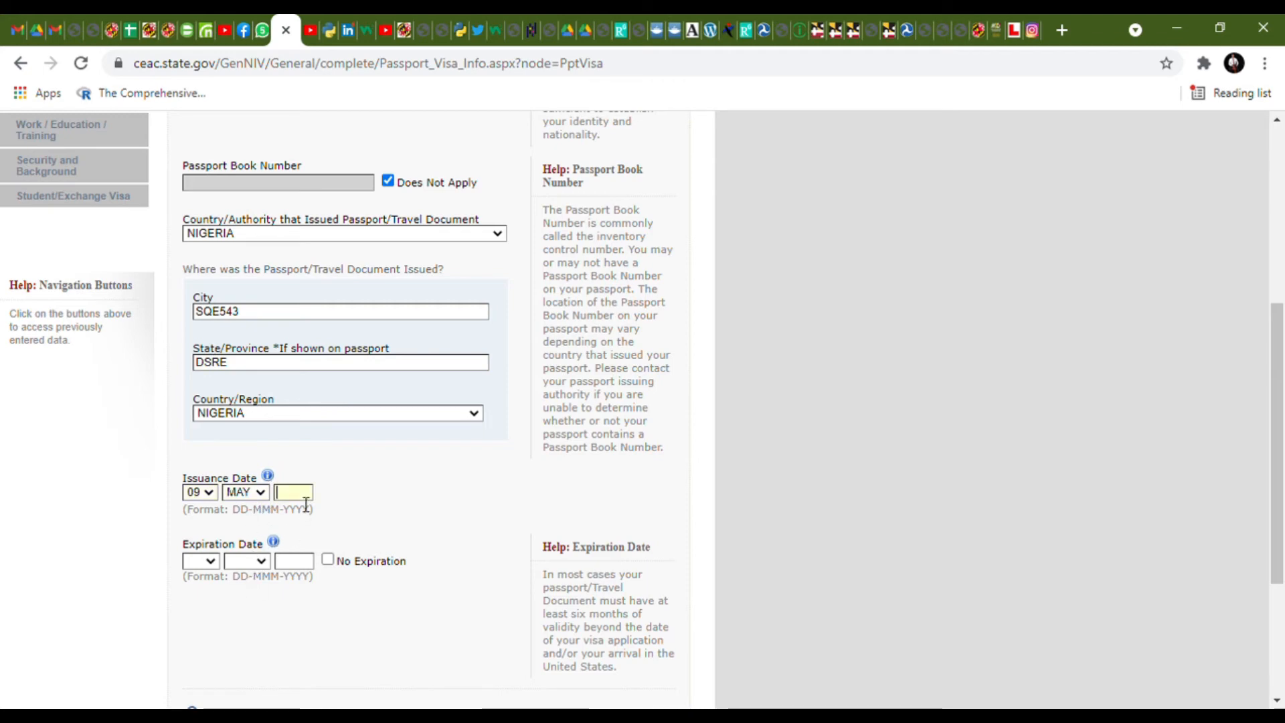
{"action": "type", "text": "2019"}
{"action": "left_click", "coordinate": [207, 562]}
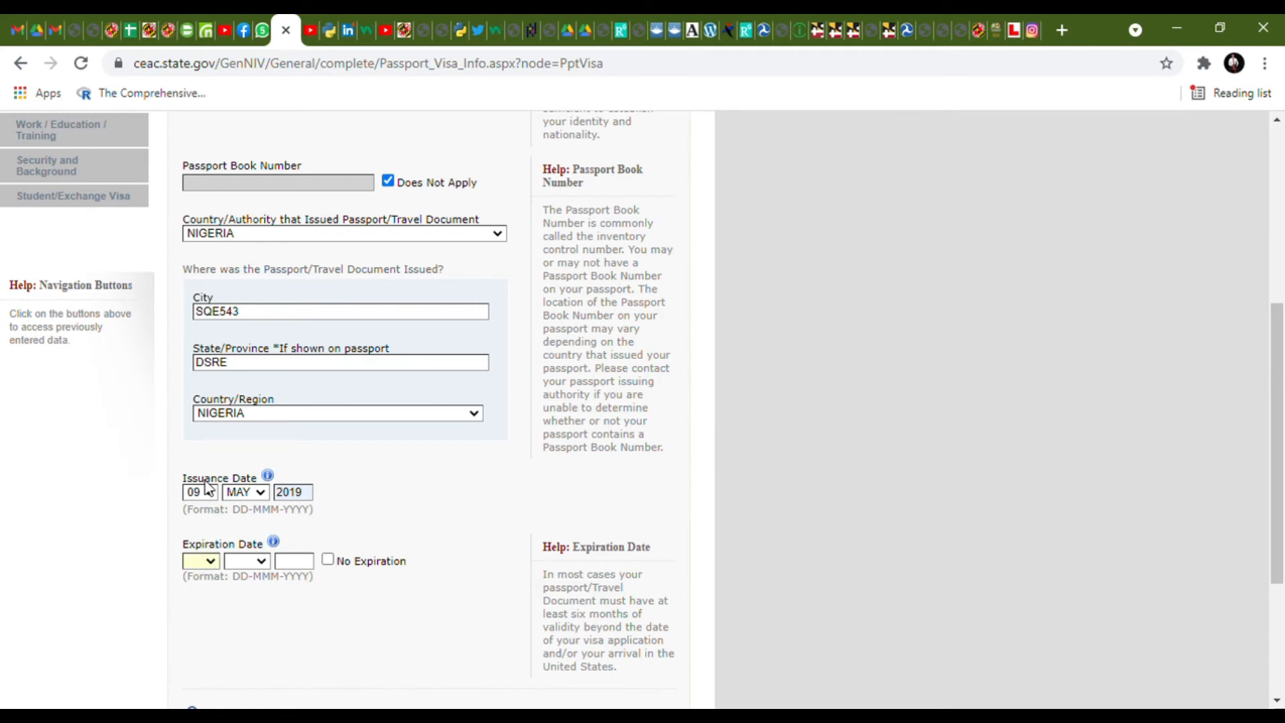
{"action": "left_click", "coordinate": [201, 502]}
{"action": "left_click", "coordinate": [247, 561]}
{"action": "left_click", "coordinate": [250, 514]}
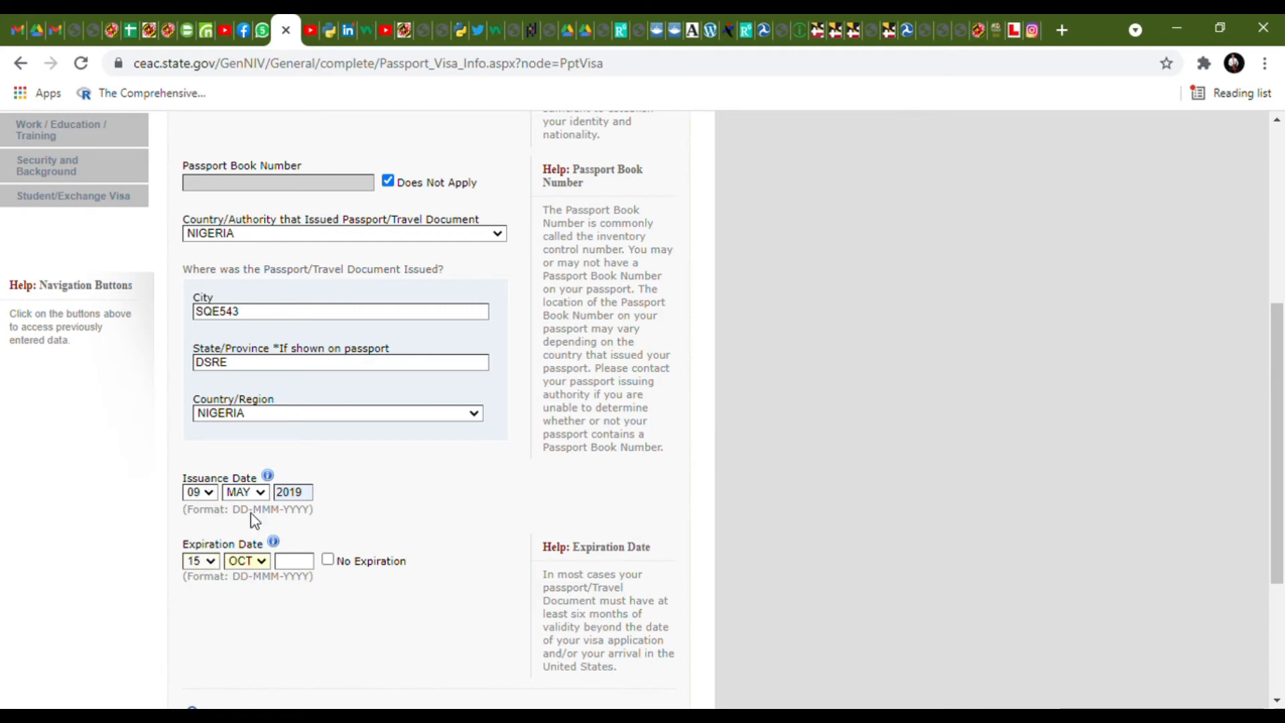
{"action": "left_click", "coordinate": [298, 567]}
{"action": "left_click", "coordinate": [327, 605]}
- Answer No to ever losing a passport and continue to U.S. Point of Contact
{"action": "scroll", "coordinate": [332, 601], "scroll_direction": "down", "scroll_amount": 4}
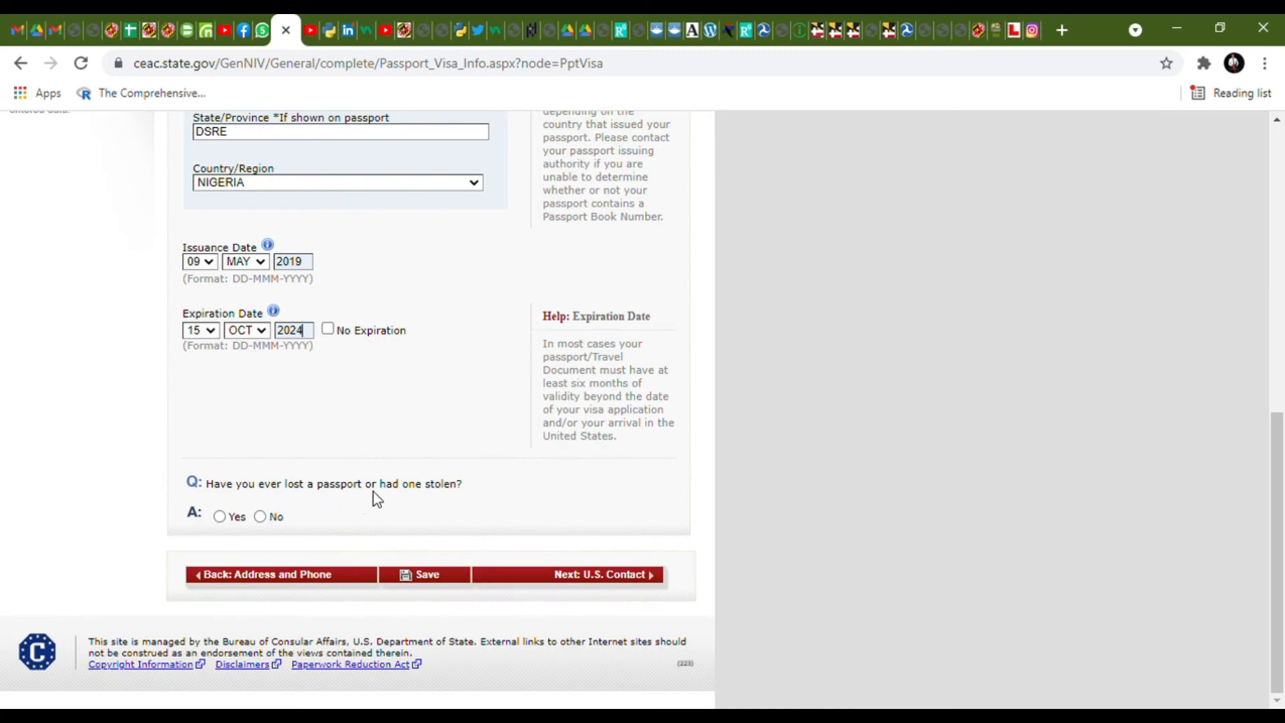
{"action": "left_click", "coordinate": [260, 516]}
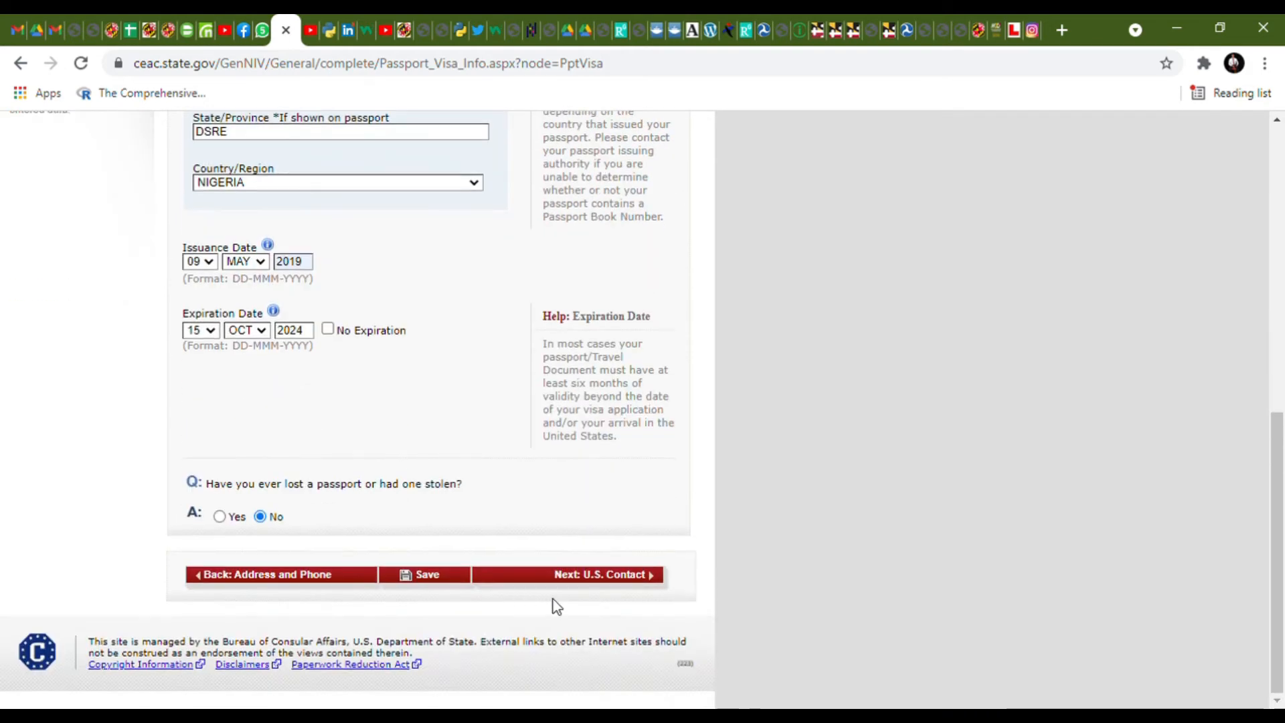
{"action": "left_click", "coordinate": [568, 577]}
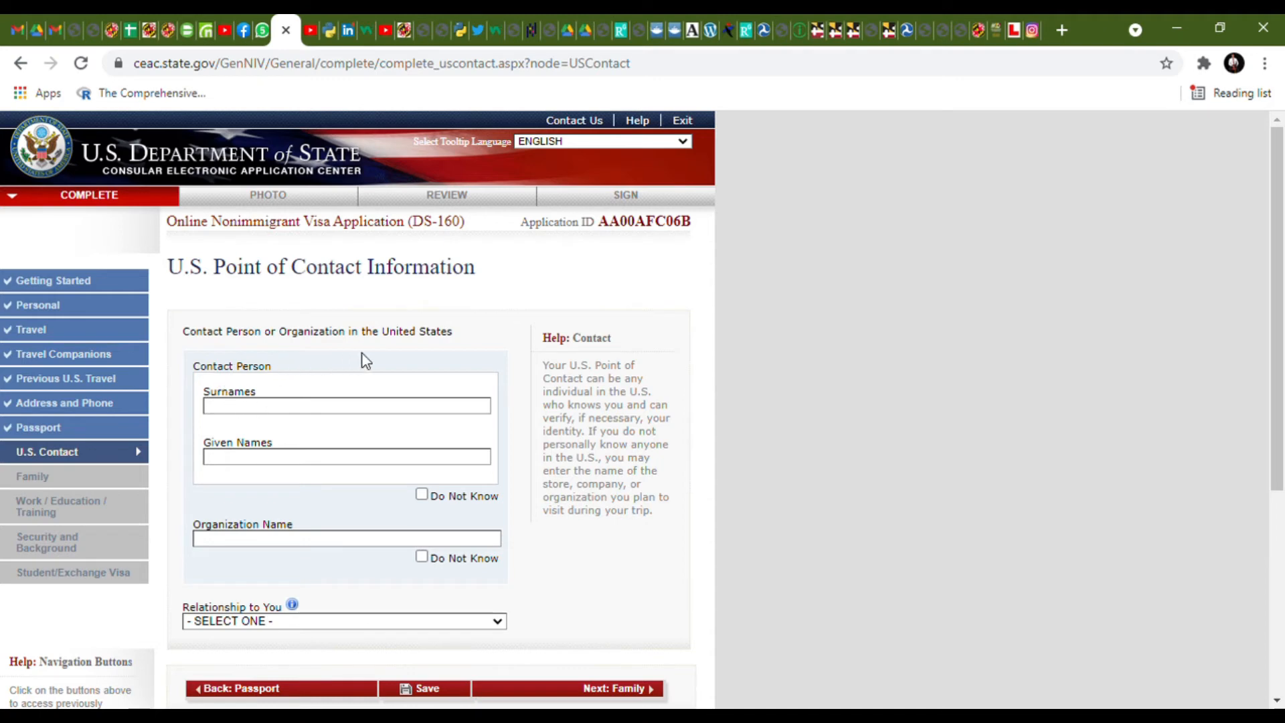
- Enter the contact's names, organization UNIVERSITY OF MARYLAND, and relationship SCHOOL OFFICIAL
{"action": "left_click", "coordinate": [300, 410]}
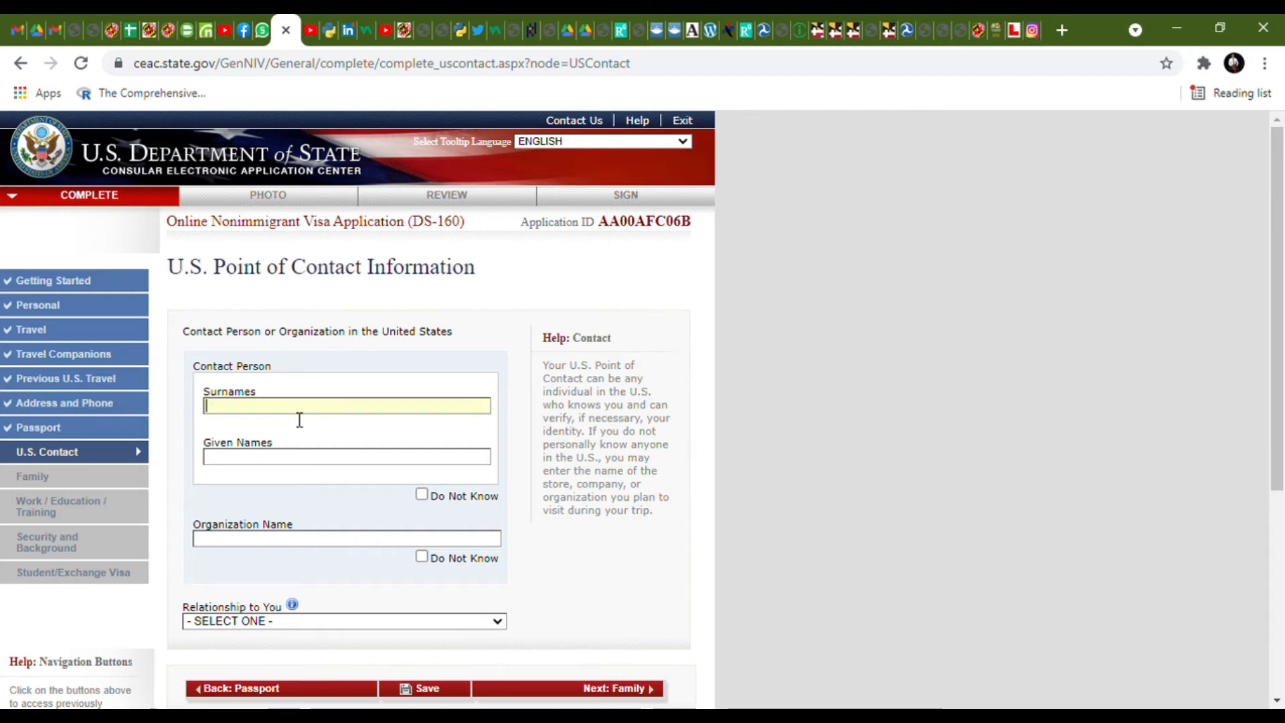
{"action": "type", "text": "DSRERY54"}
{"action": "left_click", "coordinate": [299, 457]}
{"action": "type", "text": "FDYT6"}
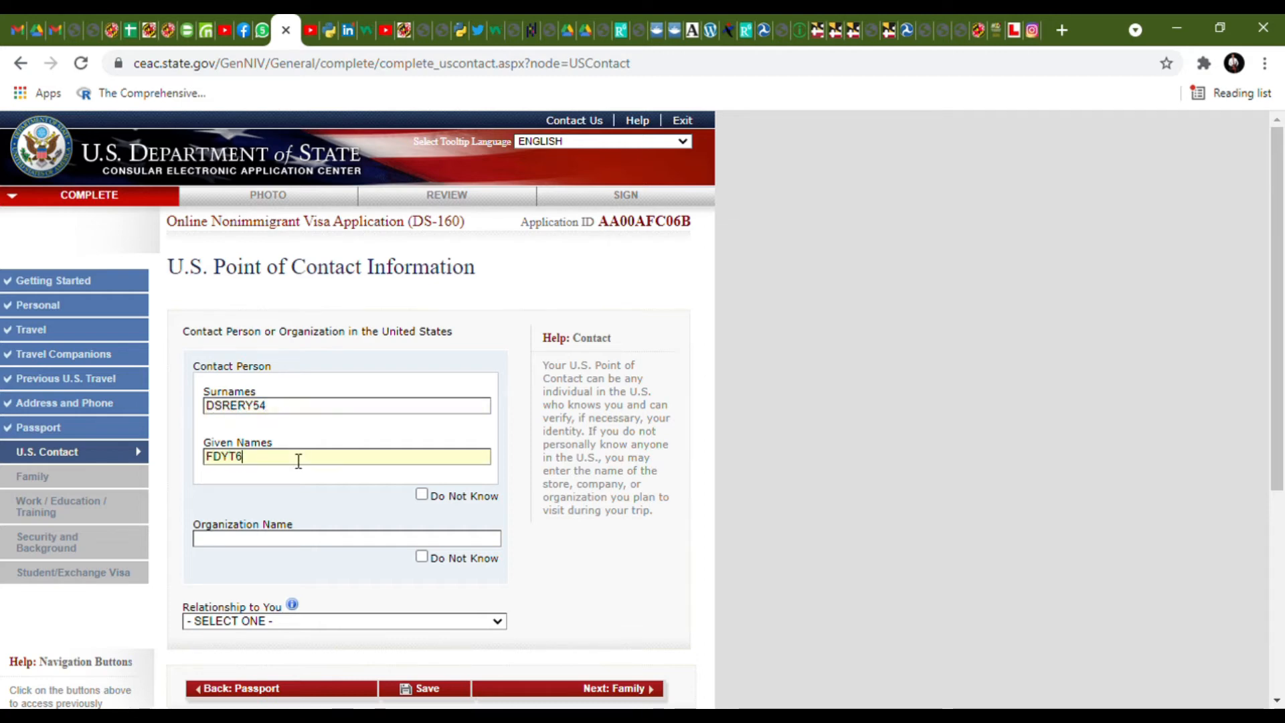
{"action": "left_click", "coordinate": [308, 539]}
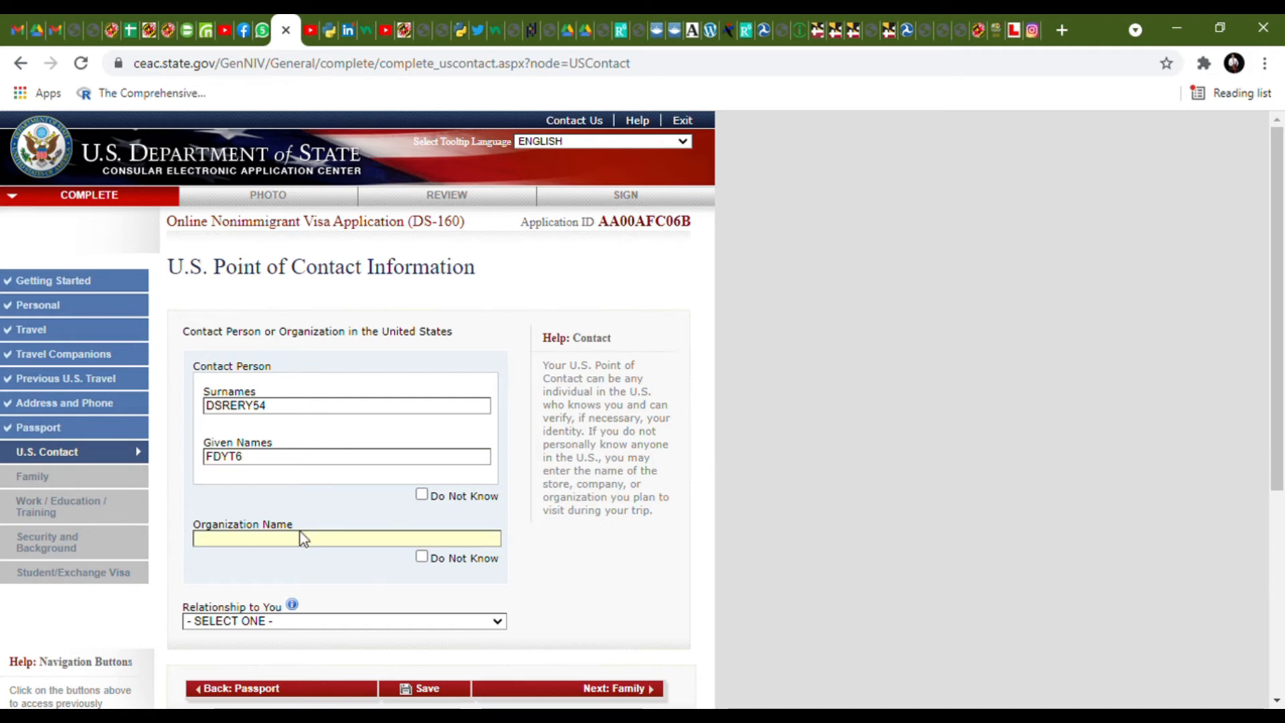
{"action": "type", "text": "UNIVERSITY OF MARYLAND"}
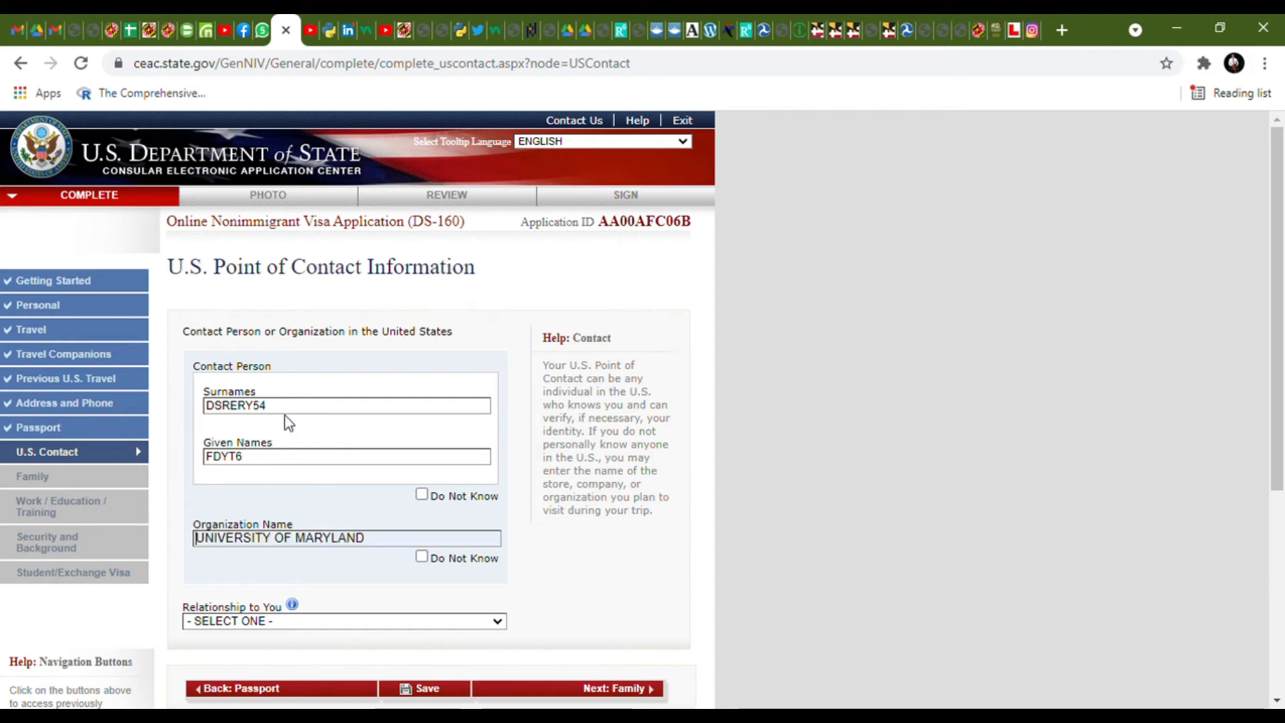
{"action": "scroll", "coordinate": [373, 563], "scroll_direction": "down", "scroll_amount": 2}
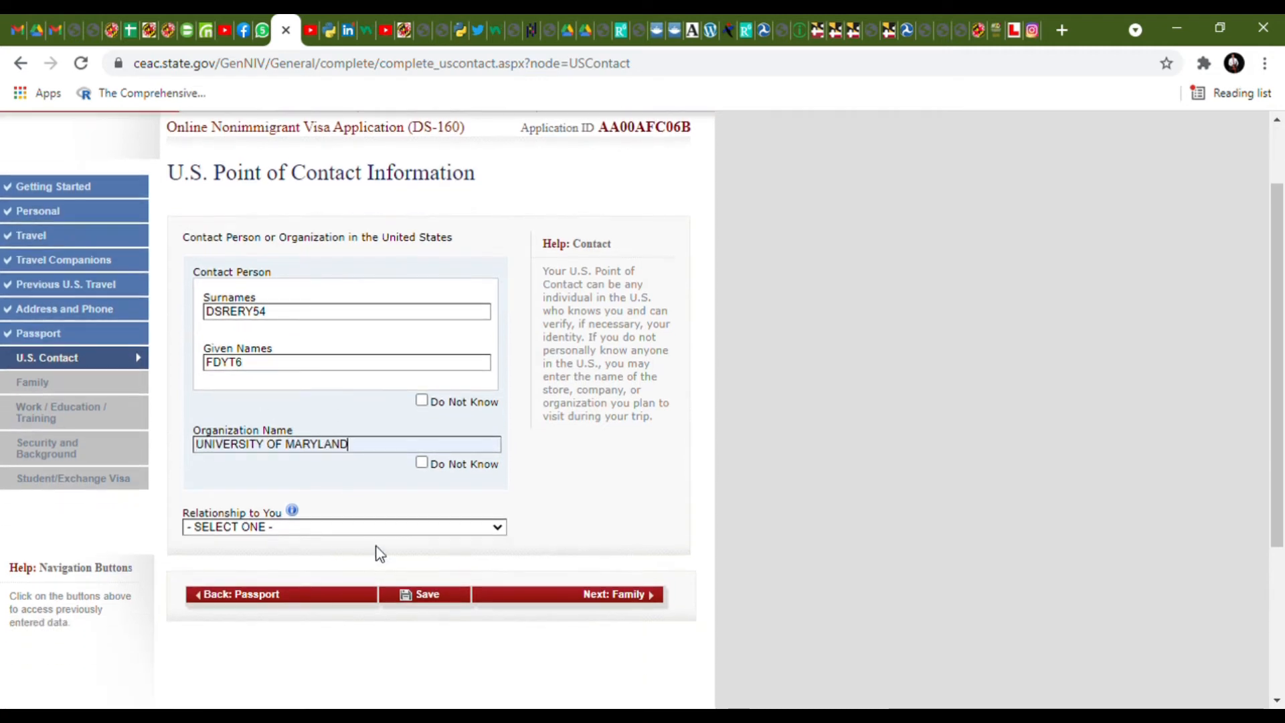
{"action": "left_click", "coordinate": [376, 531]}
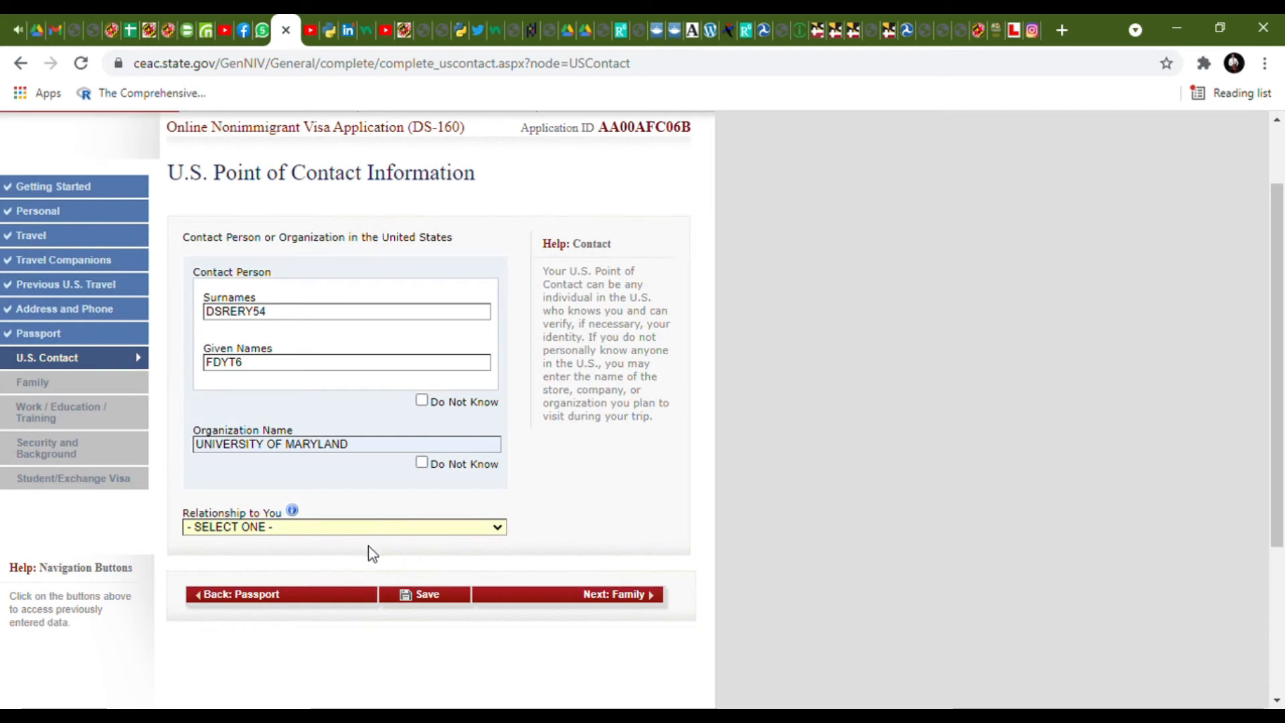
{"action": "left_click", "coordinate": [307, 629]}
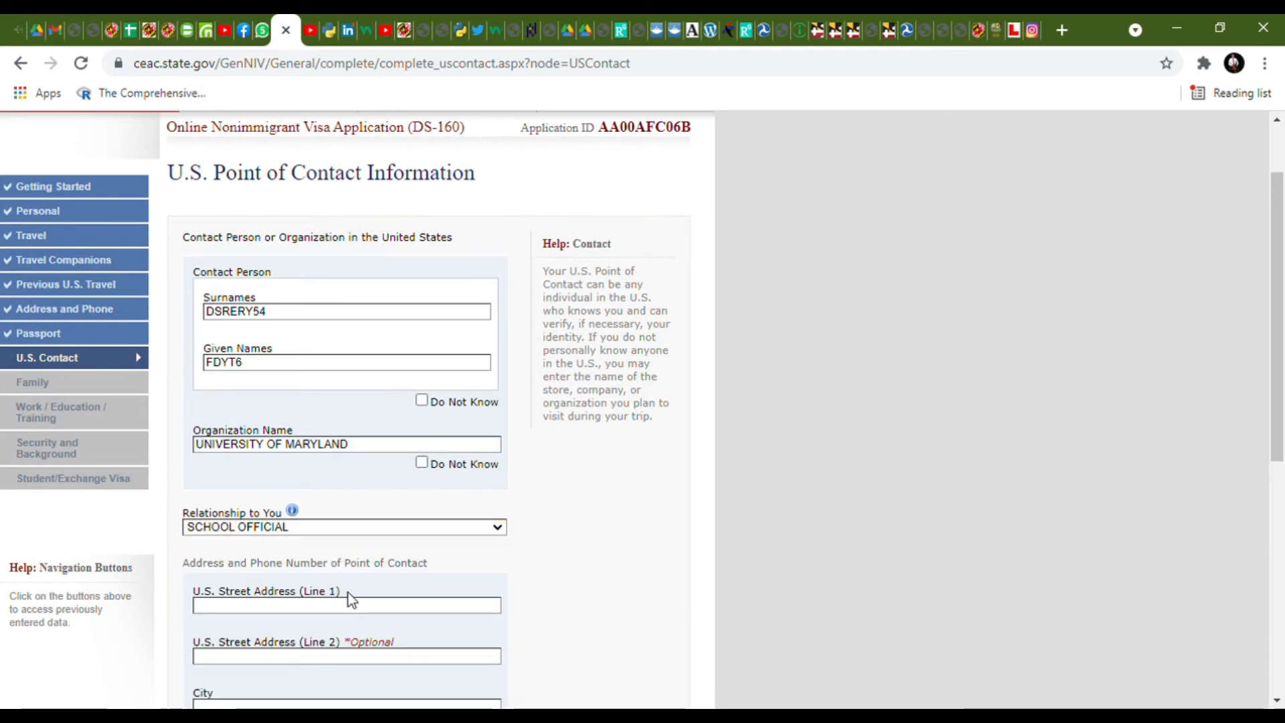
- Fill the contact's street, city, state CONNECTICUT, ZIP, phone and email, then continue to Family
{"action": "scroll", "coordinate": [348, 592], "scroll_direction": "down", "scroll_amount": 3}
{"action": "left_click", "coordinate": [353, 514]}
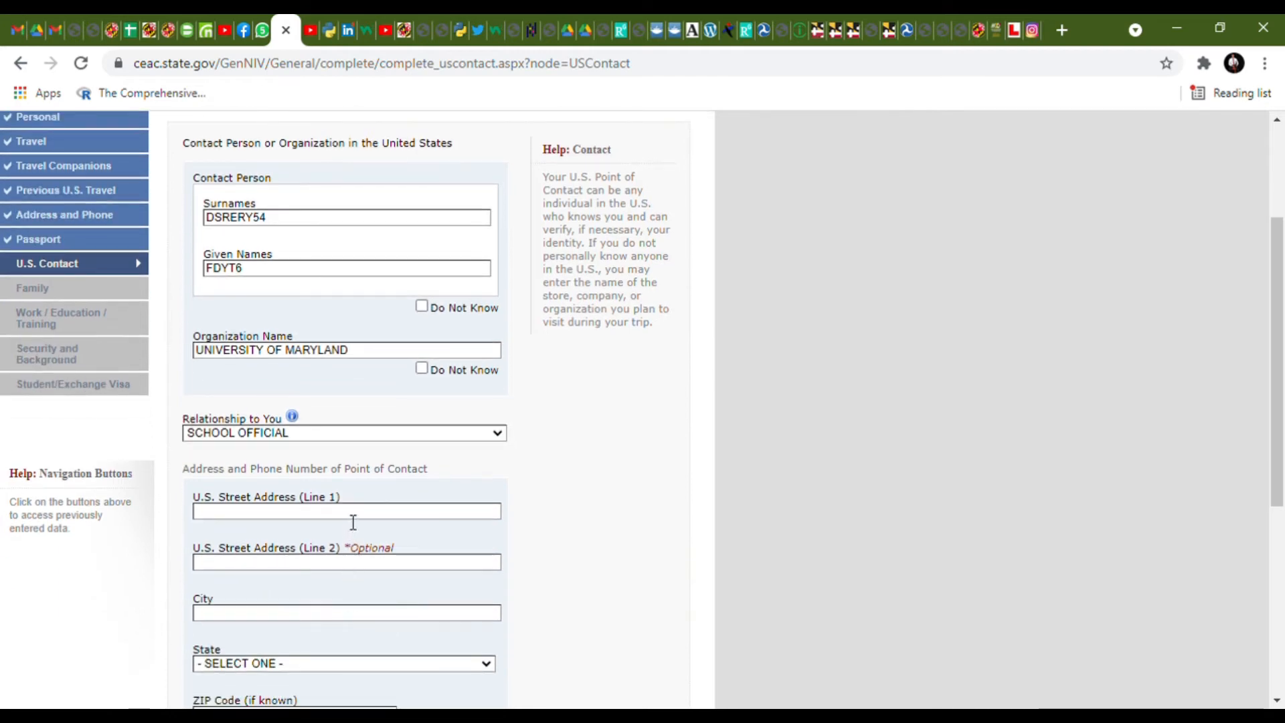
{"action": "type", "text": "DDTRYUY8"}
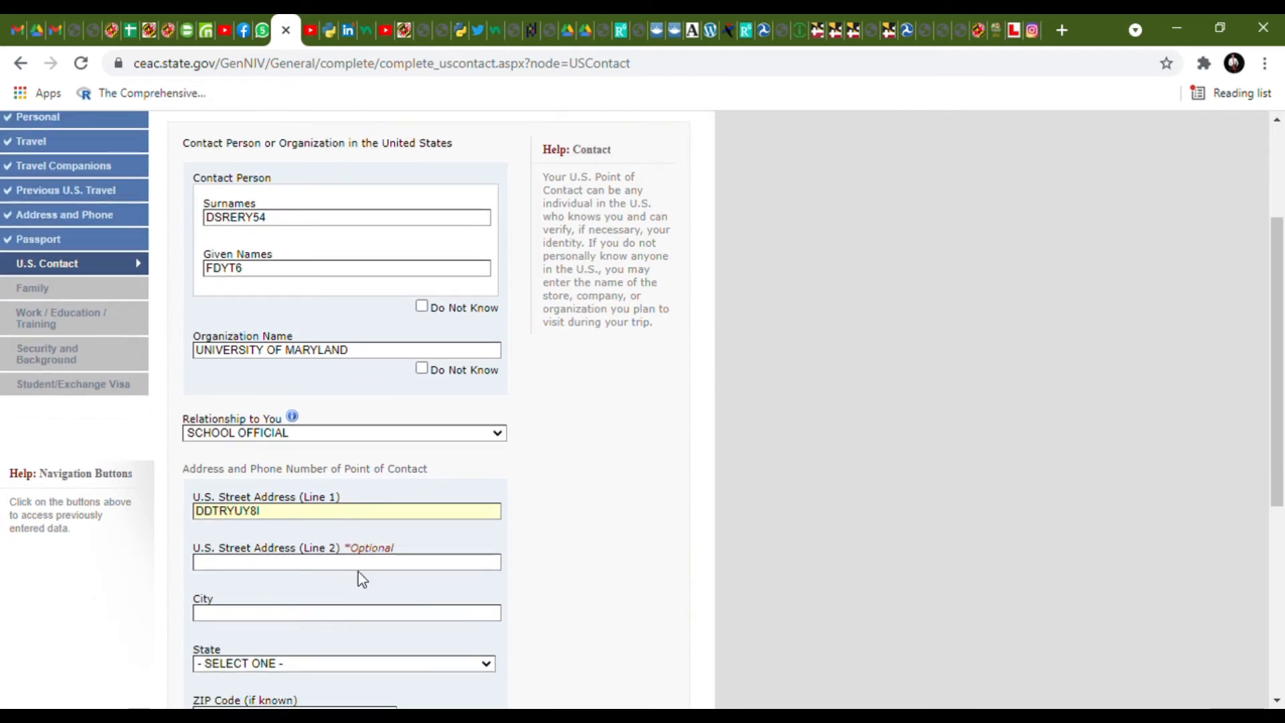
{"action": "type", "text": "I"}
{"action": "left_click", "coordinate": [360, 613]}
{"action": "type", "text": "CSTRW"}
{"action": "scroll", "coordinate": [363, 614], "scroll_direction": "down", "scroll_amount": 1}
{"action": "scroll", "coordinate": [364, 615], "scroll_direction": "down", "scroll_amount": 4}
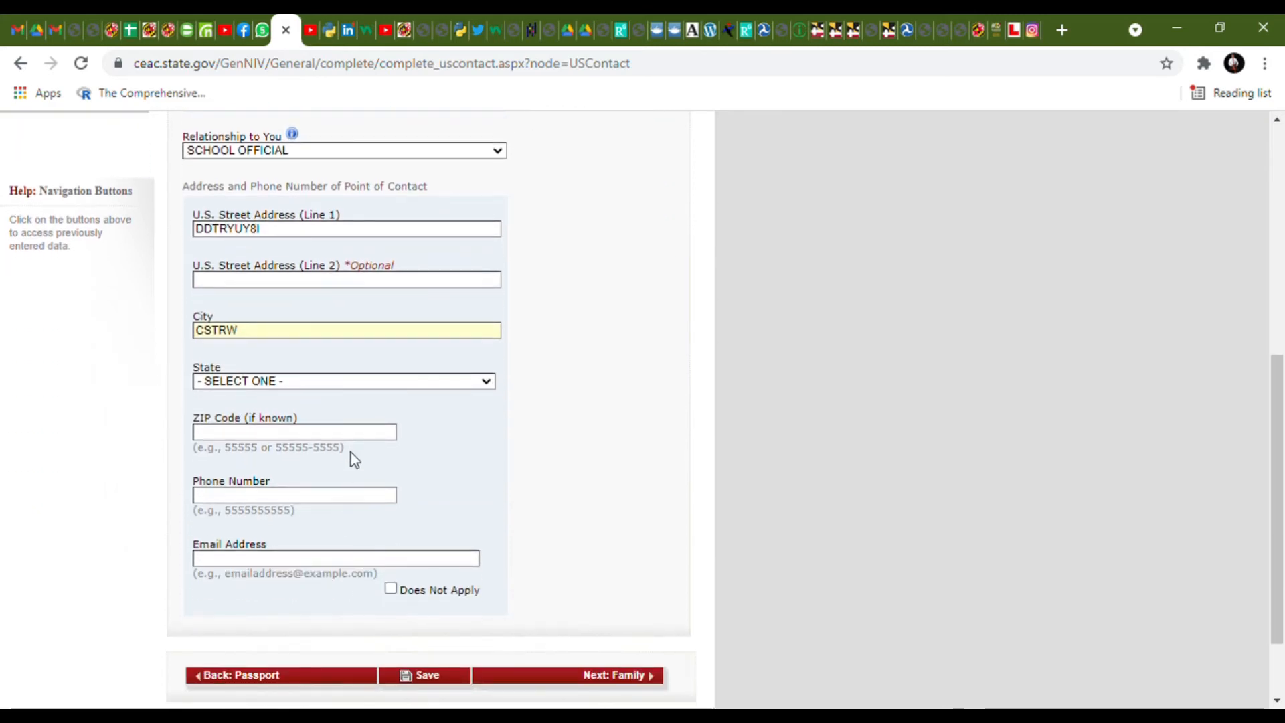
{"action": "left_click", "coordinate": [367, 388]}
{"action": "left_click", "coordinate": [310, 513]}
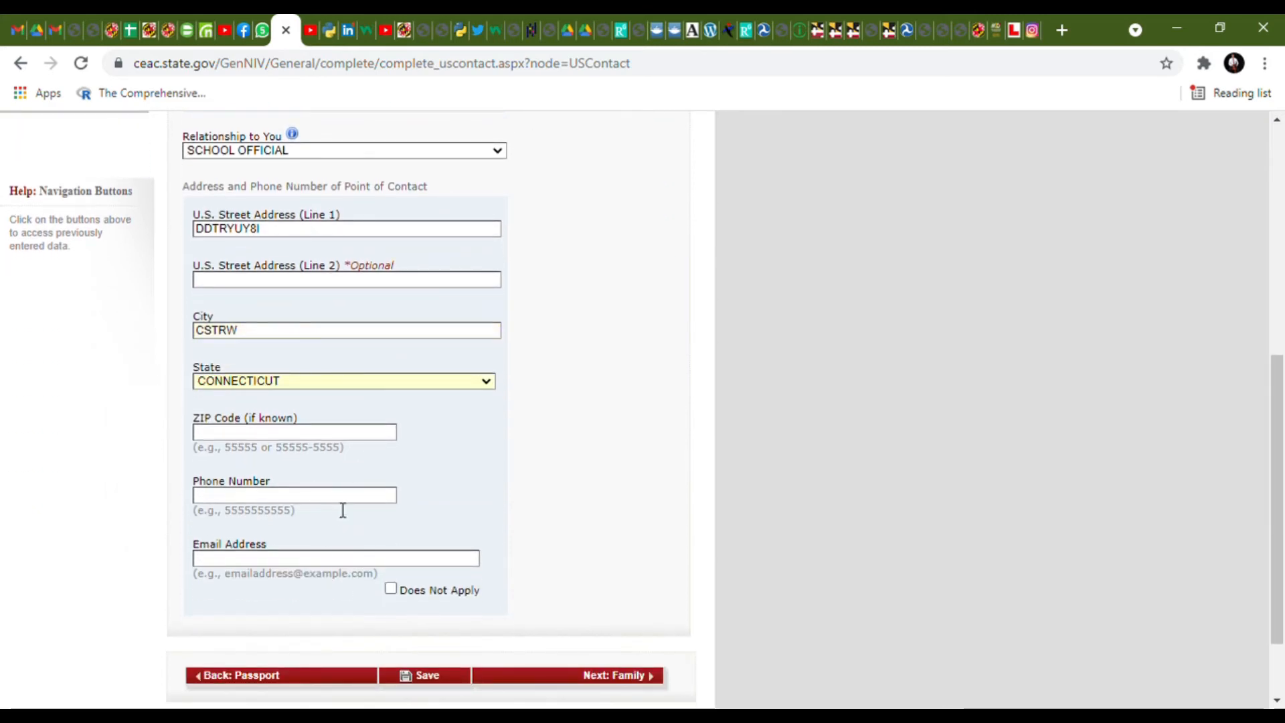
{"action": "left_click", "coordinate": [345, 564]}
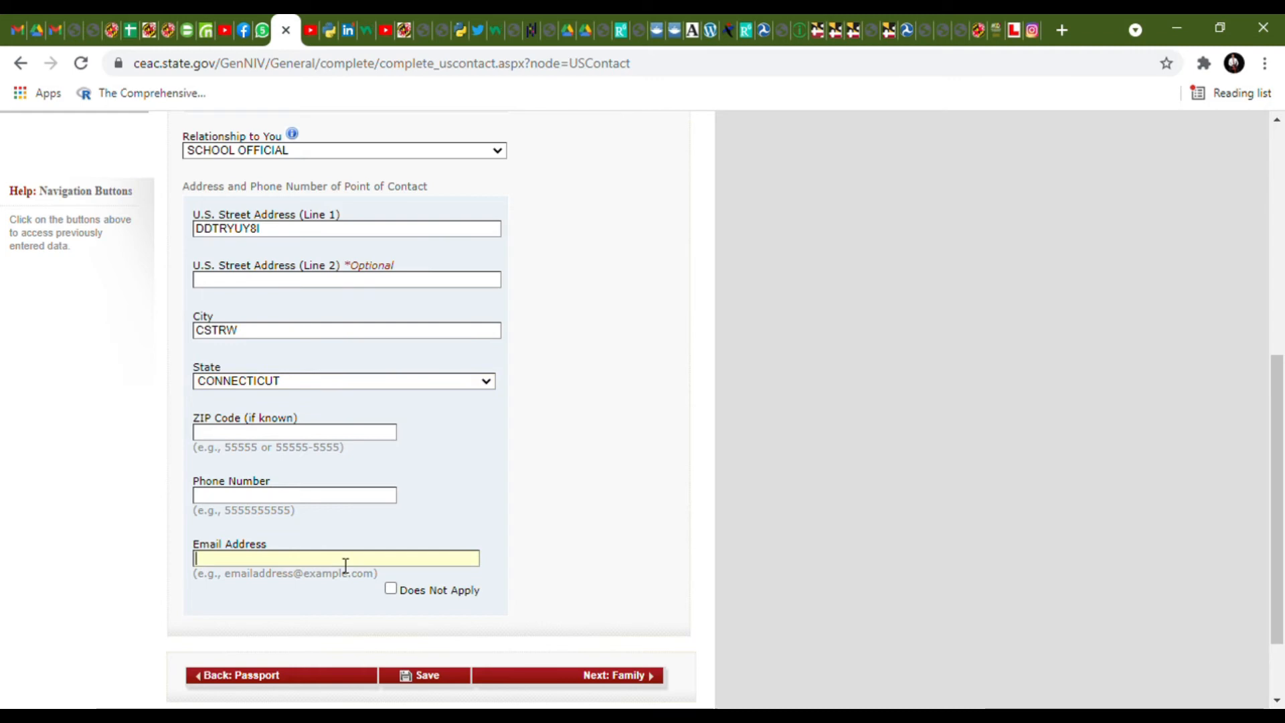
{"action": "left_click", "coordinate": [338, 480]}
{"action": "scroll", "coordinate": [381, 521], "scroll_direction": "down", "scroll_amount": 2}
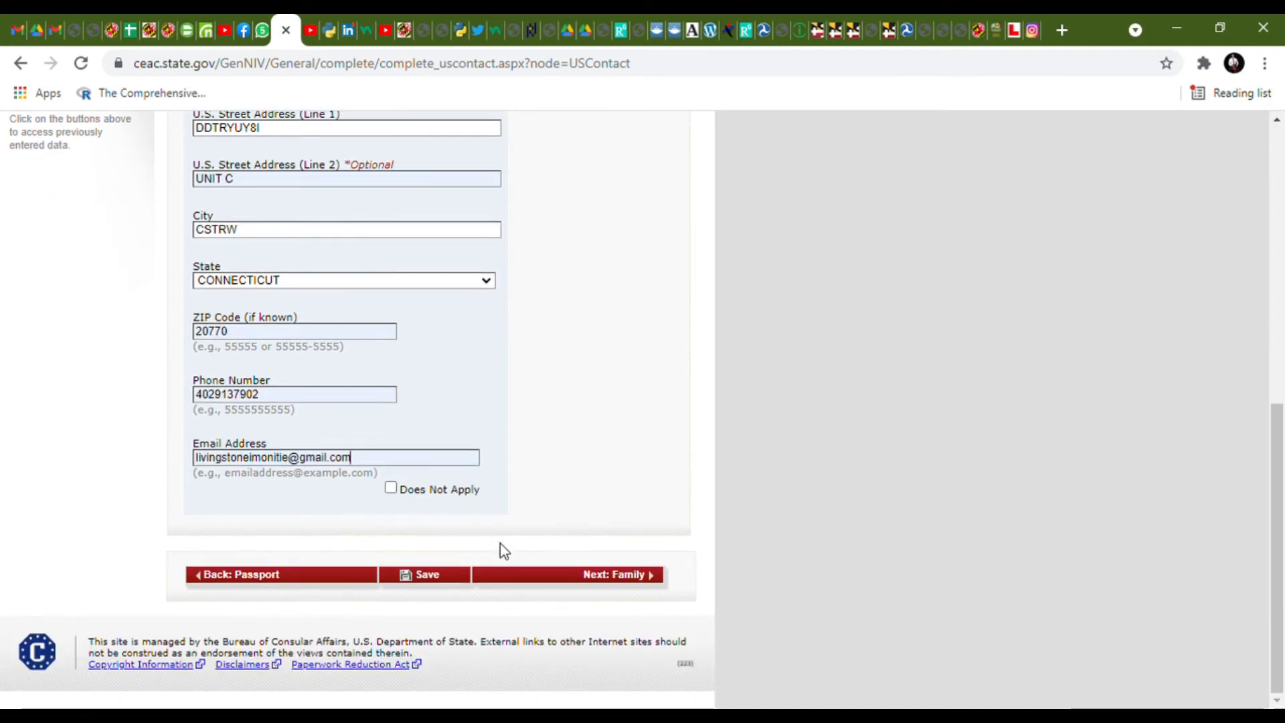
{"action": "left_click", "coordinate": [557, 580]}
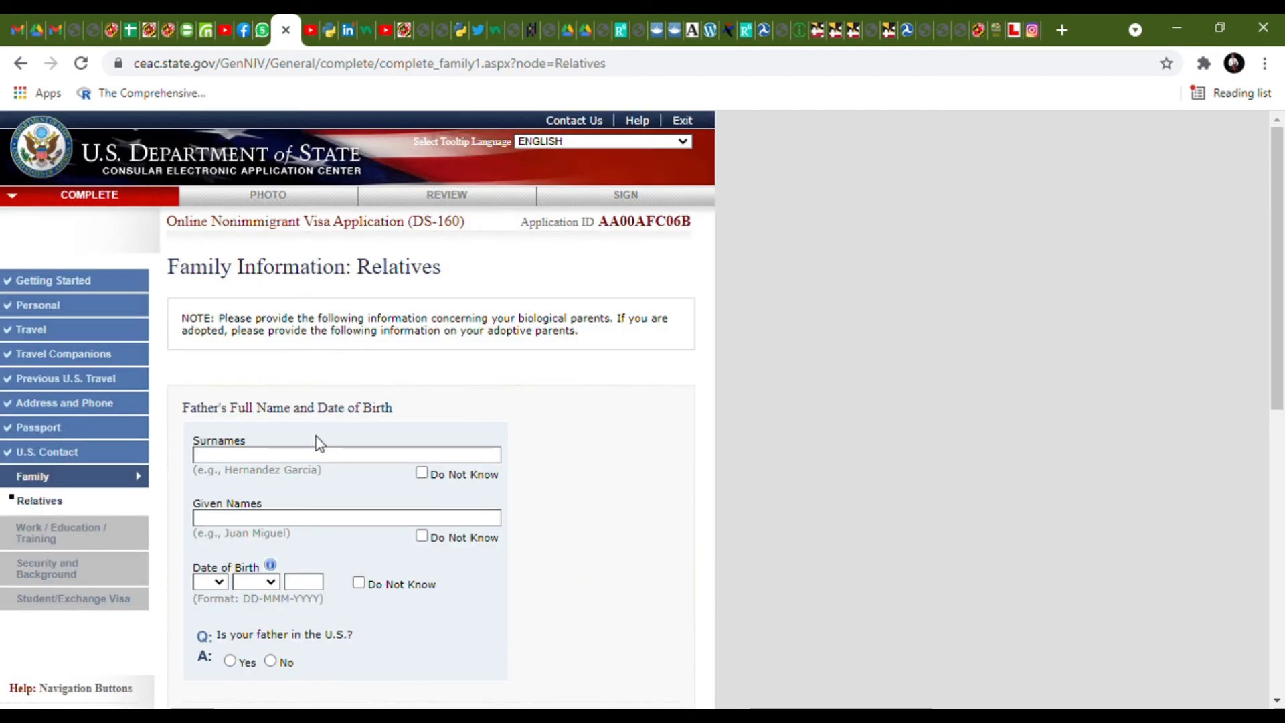
- Enter the father's surname and given names and set his birth date to 28 FEB 1965
{"action": "scroll", "coordinate": [316, 437], "scroll_direction": "down", "scroll_amount": 2}
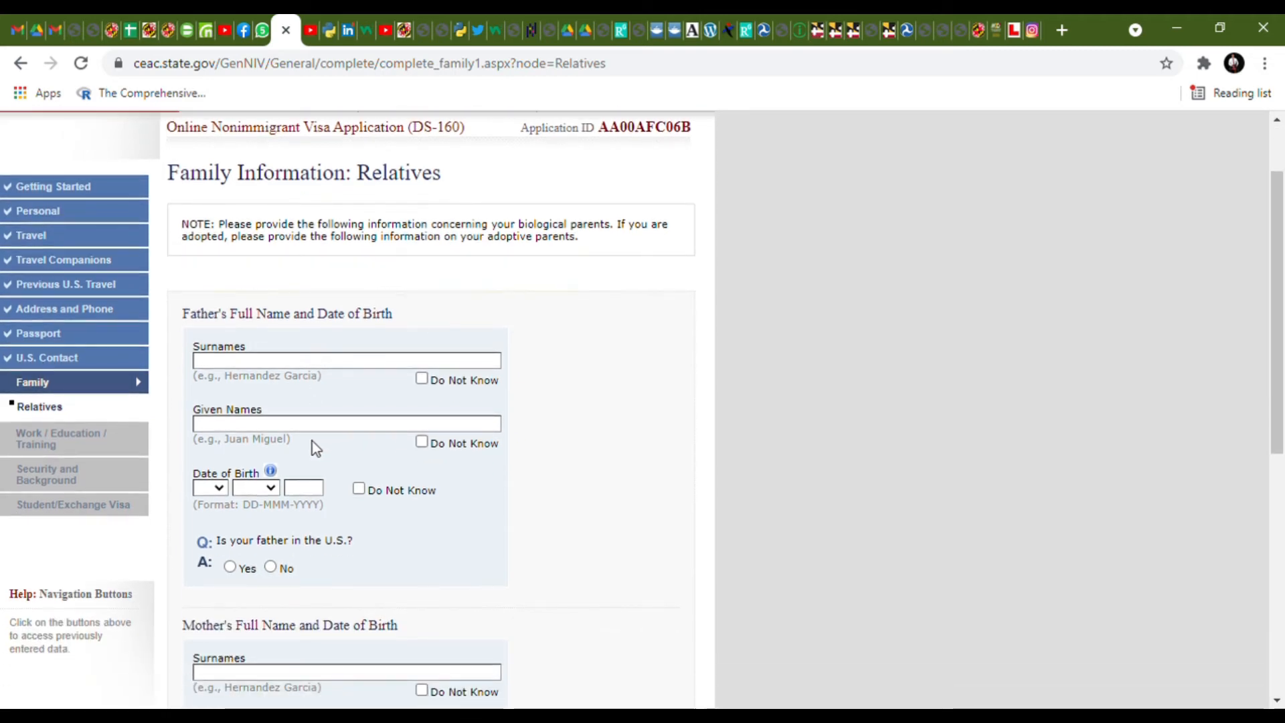
{"action": "left_click", "coordinate": [328, 361]}
{"action": "type", "text": "DSFGFUTY8"}
{"action": "left_click", "coordinate": [335, 433]}
{"action": "type", "text": "FDSGREUYGY"}
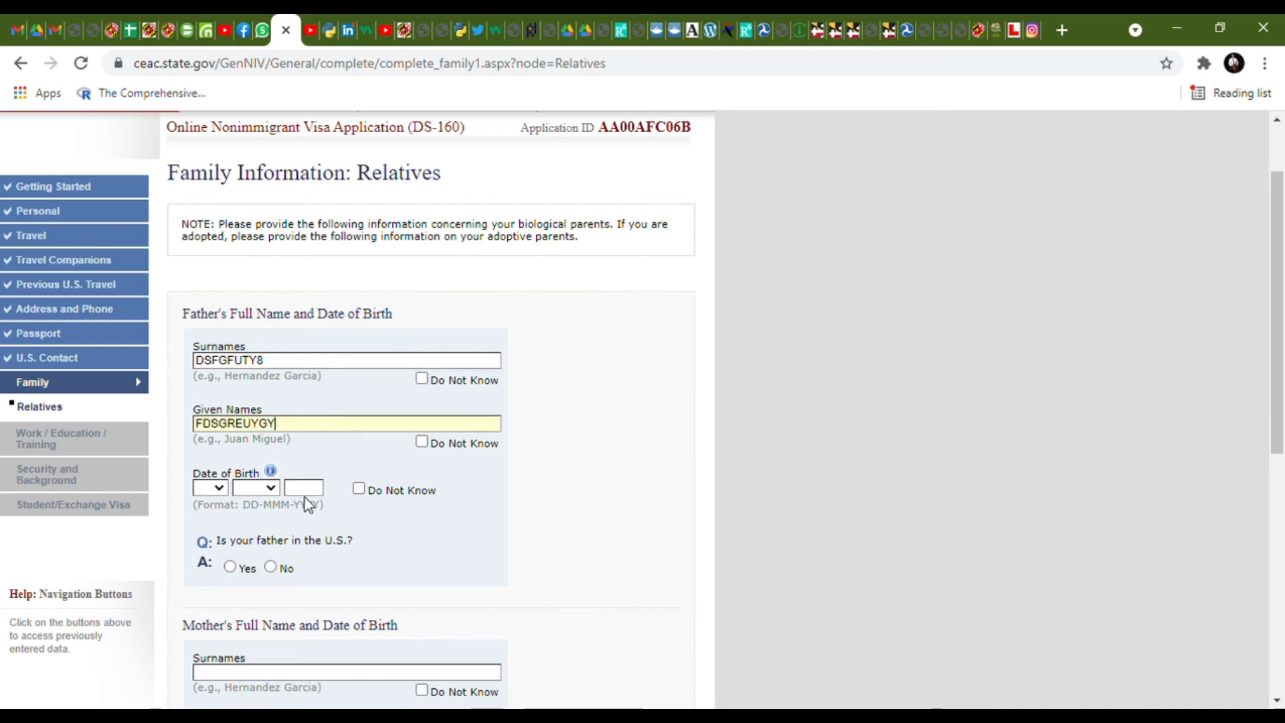
{"action": "left_click", "coordinate": [210, 428]}
{"action": "left_click", "coordinate": [248, 489]}
{"action": "left_click", "coordinate": [251, 518]}
{"action": "left_click", "coordinate": [301, 489]}
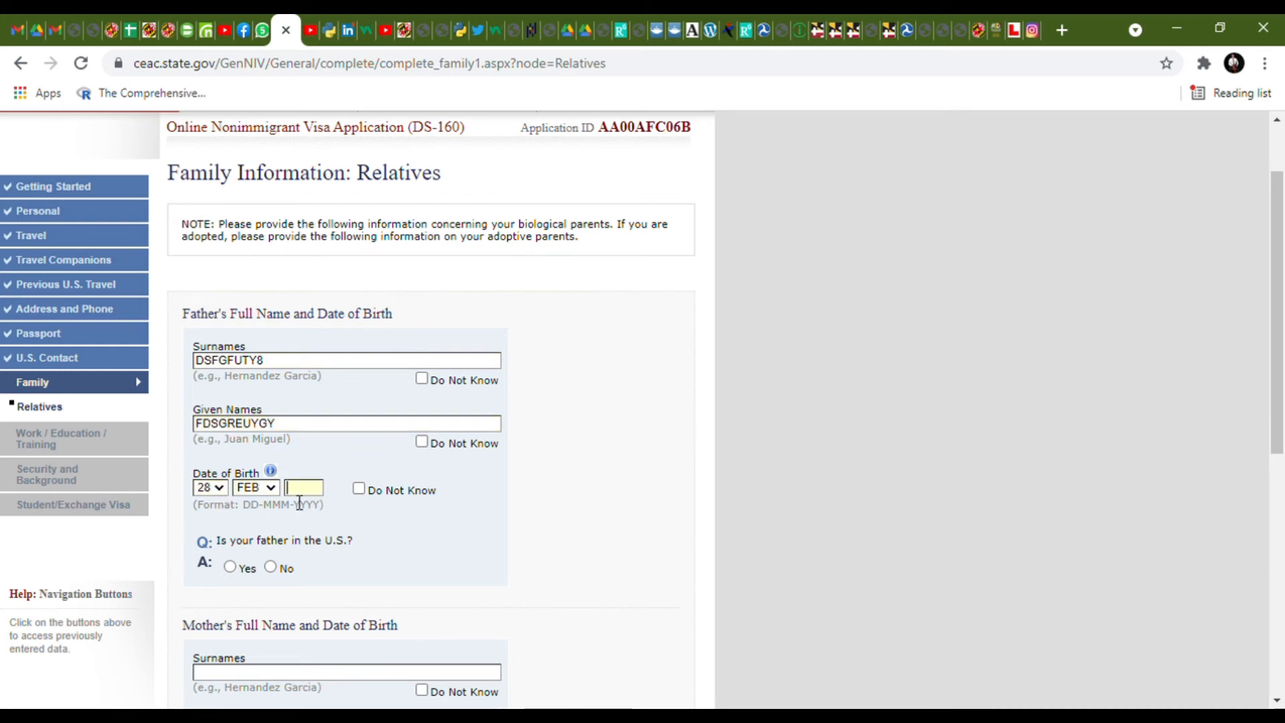
{"action": "type", "text": "1965"}
- Answer No to the father being in the U.S. and mark both mother's names as unknown
{"action": "scroll", "coordinate": [281, 515], "scroll_direction": "down", "scroll_amount": 1}
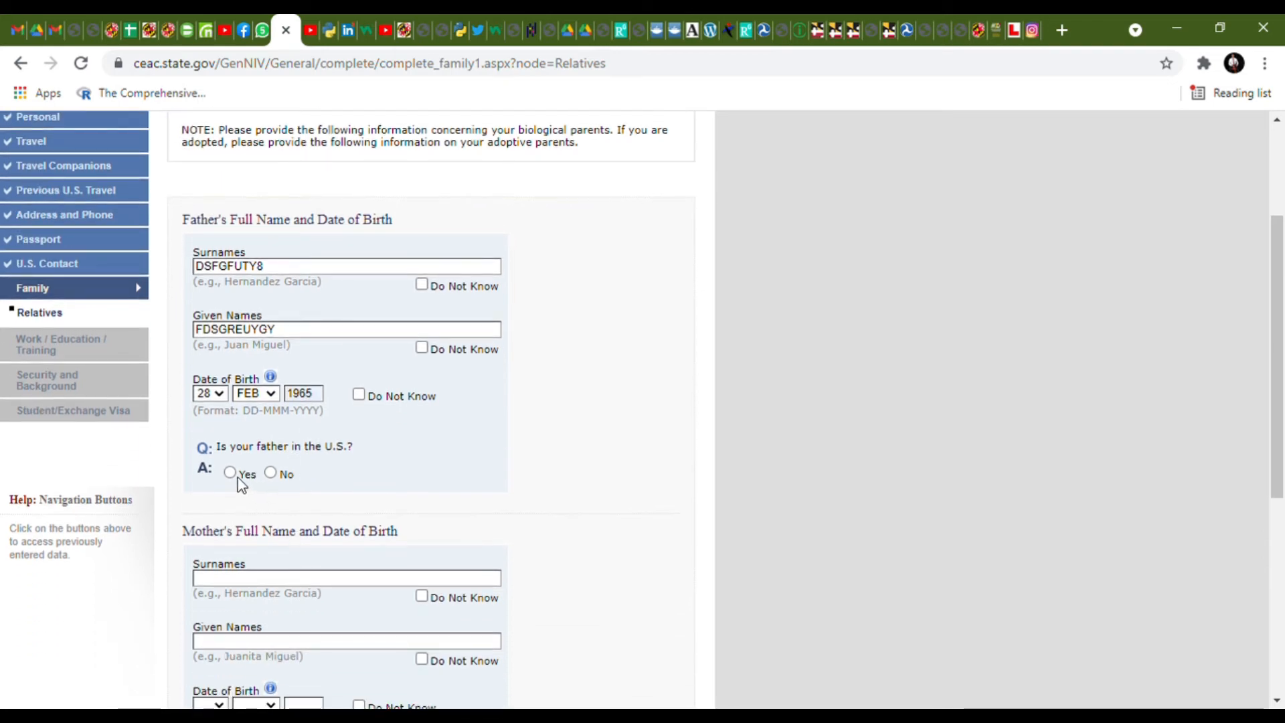
{"action": "left_click", "coordinate": [271, 473]}
{"action": "scroll", "coordinate": [320, 478], "scroll_direction": "down", "scroll_amount": 1}
{"action": "scroll", "coordinate": [329, 484], "scroll_direction": "down", "scroll_amount": 1}
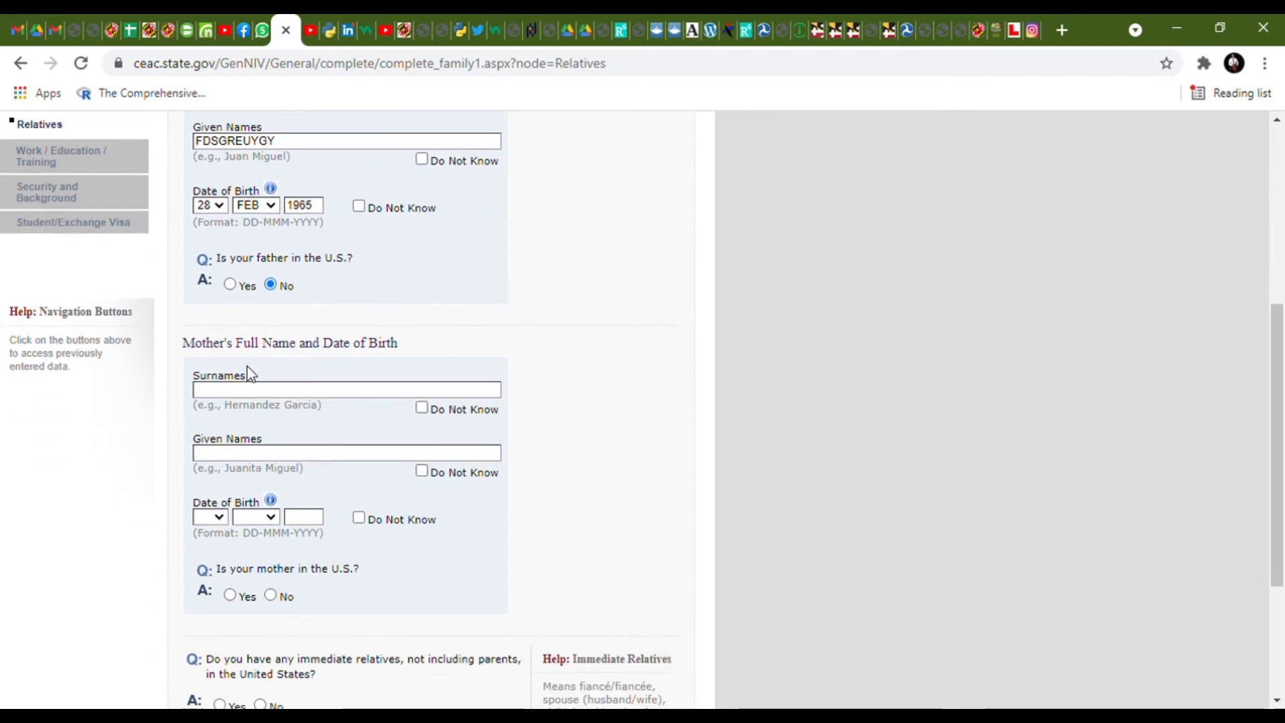
{"action": "left_click", "coordinate": [422, 408]}
{"action": "left_click", "coordinate": [422, 471]}
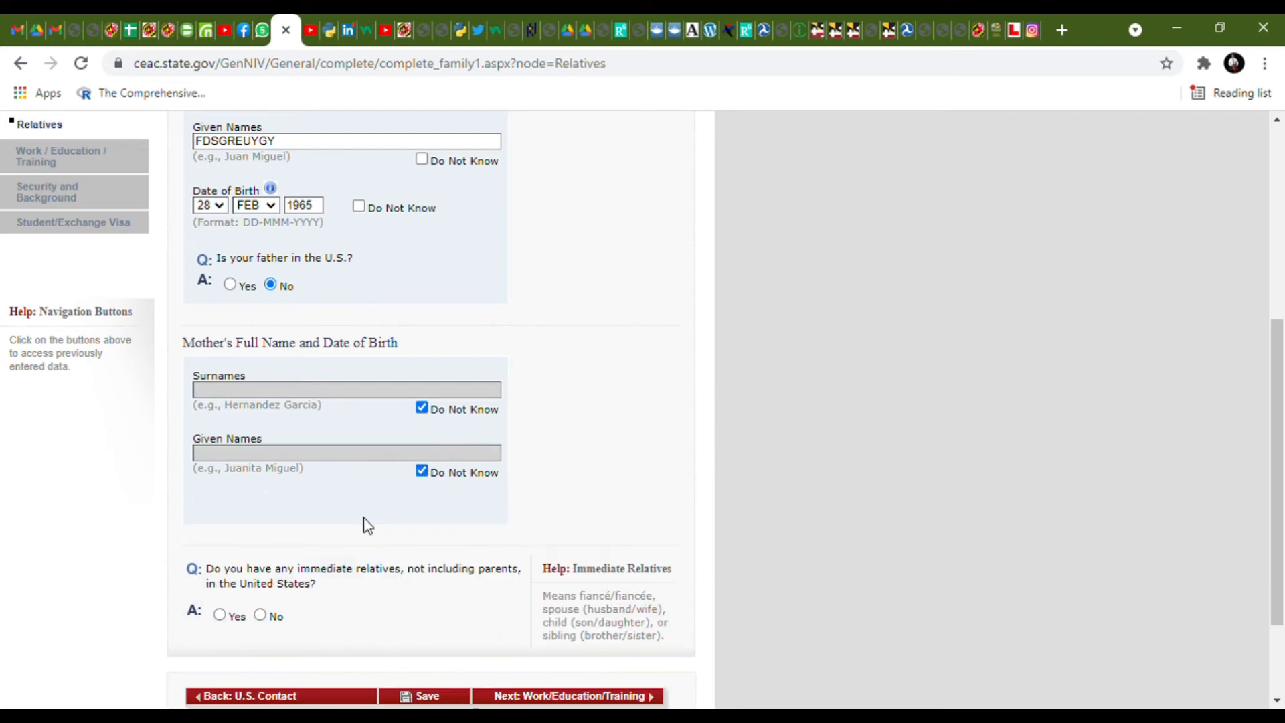
- Answer No to immediate and other relatives in the U.S. and submit the family page
{"action": "scroll", "coordinate": [305, 598], "scroll_direction": "down", "scroll_amount": 2}
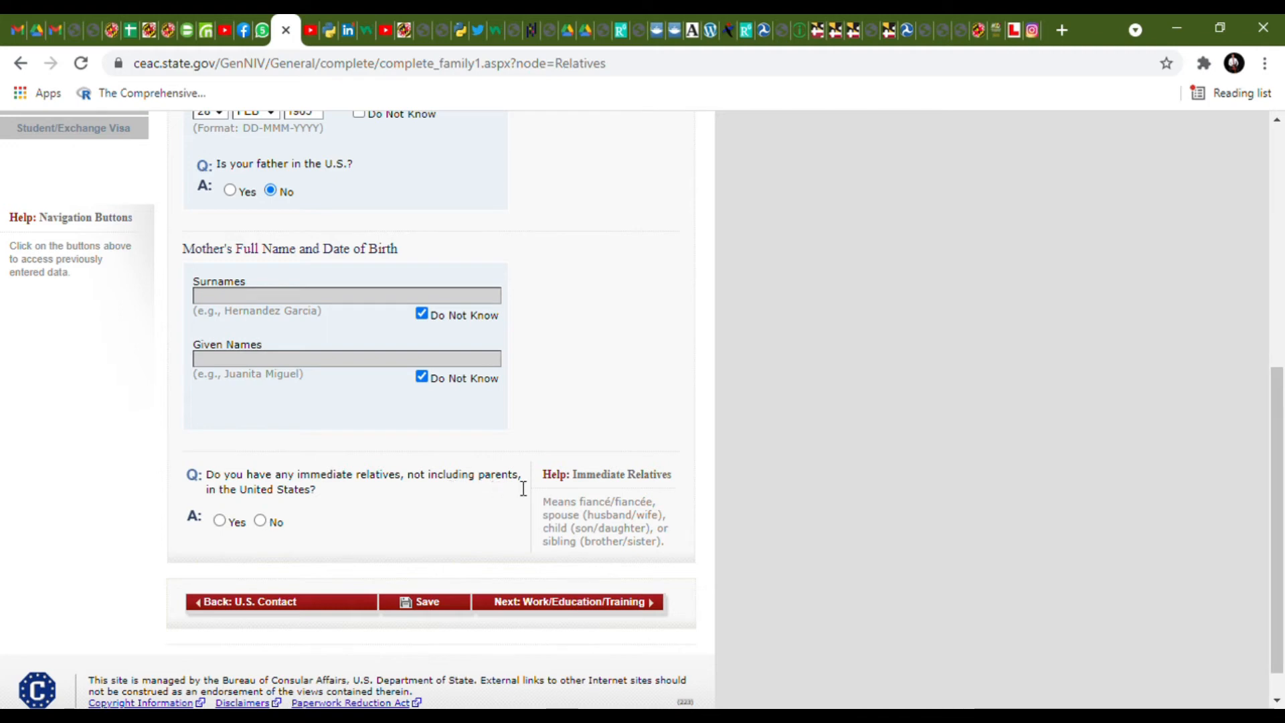
{"action": "left_click", "coordinate": [260, 521]}
{"action": "scroll", "coordinate": [266, 521], "scroll_direction": "up", "scroll_amount": 3}
{"action": "scroll", "coordinate": [355, 520], "scroll_direction": "down", "scroll_amount": 4}
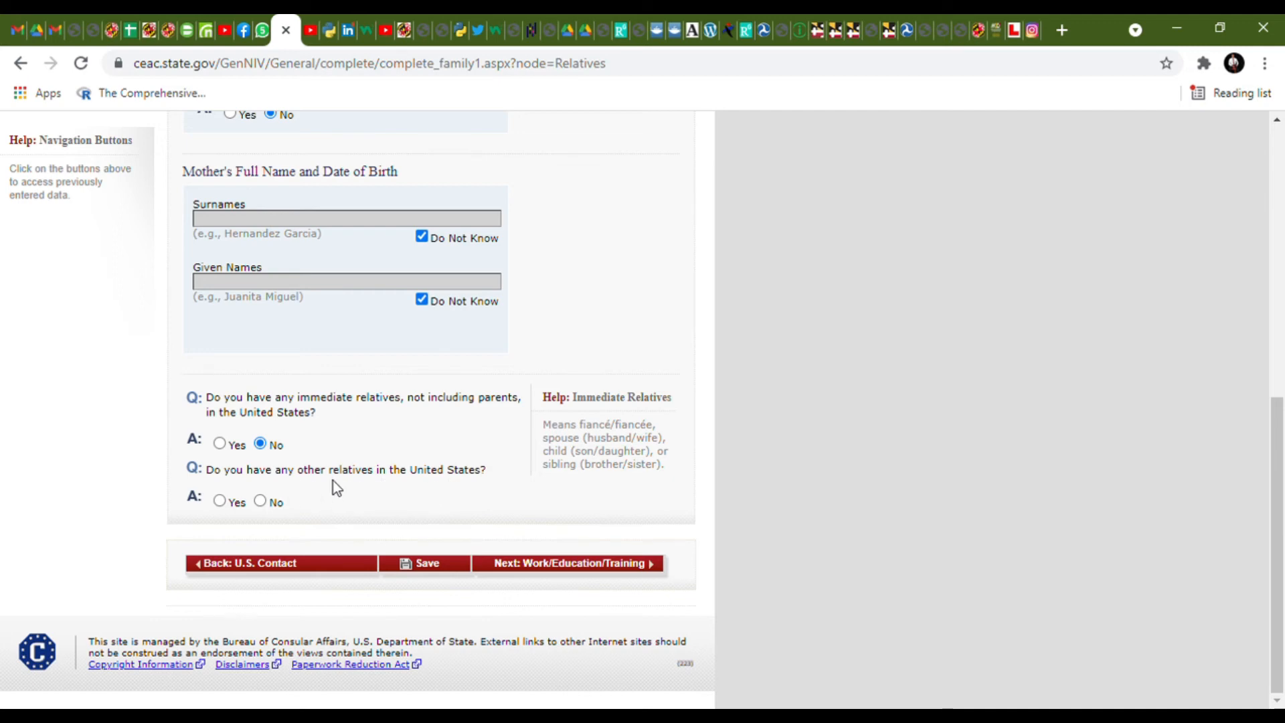
{"action": "left_click", "coordinate": [264, 503]}
{"action": "left_click", "coordinate": [550, 565]}
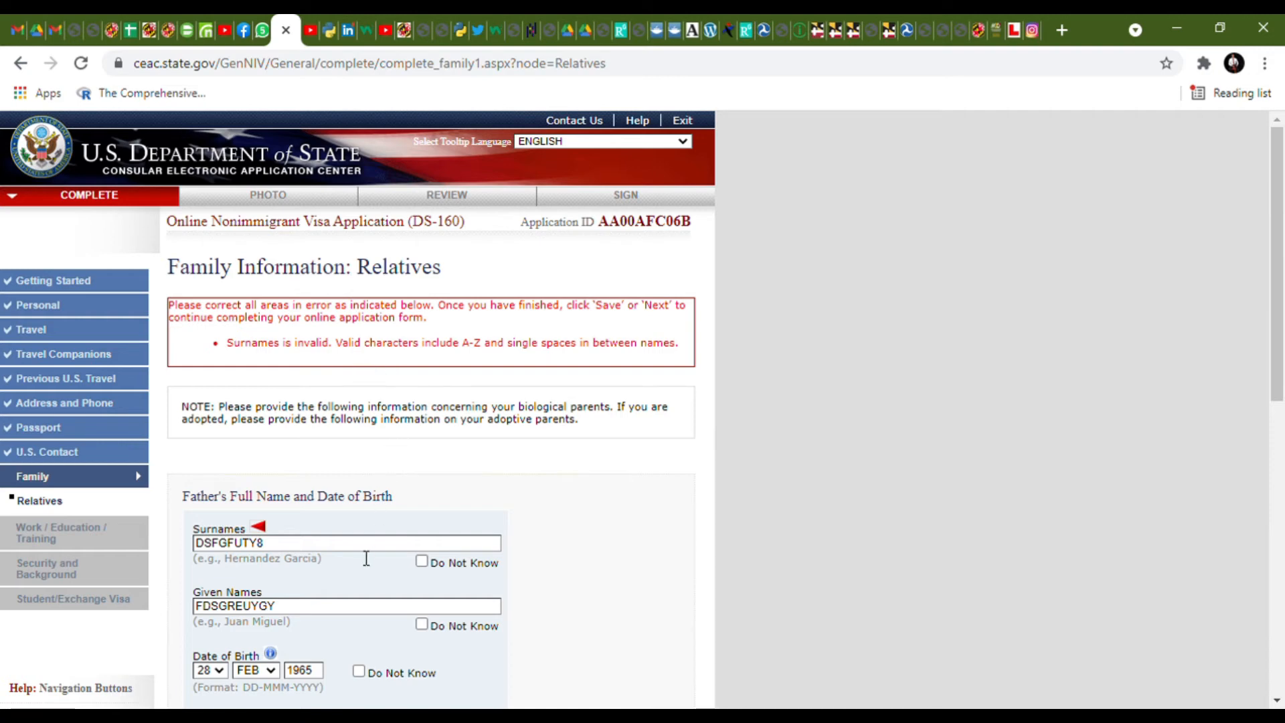
- Replace the father's surname with a letters-only version and continue to Work/Education/Training
{"action": "left_click_drag", "start_coordinate": [361, 544], "coordinate": [170, 550]}
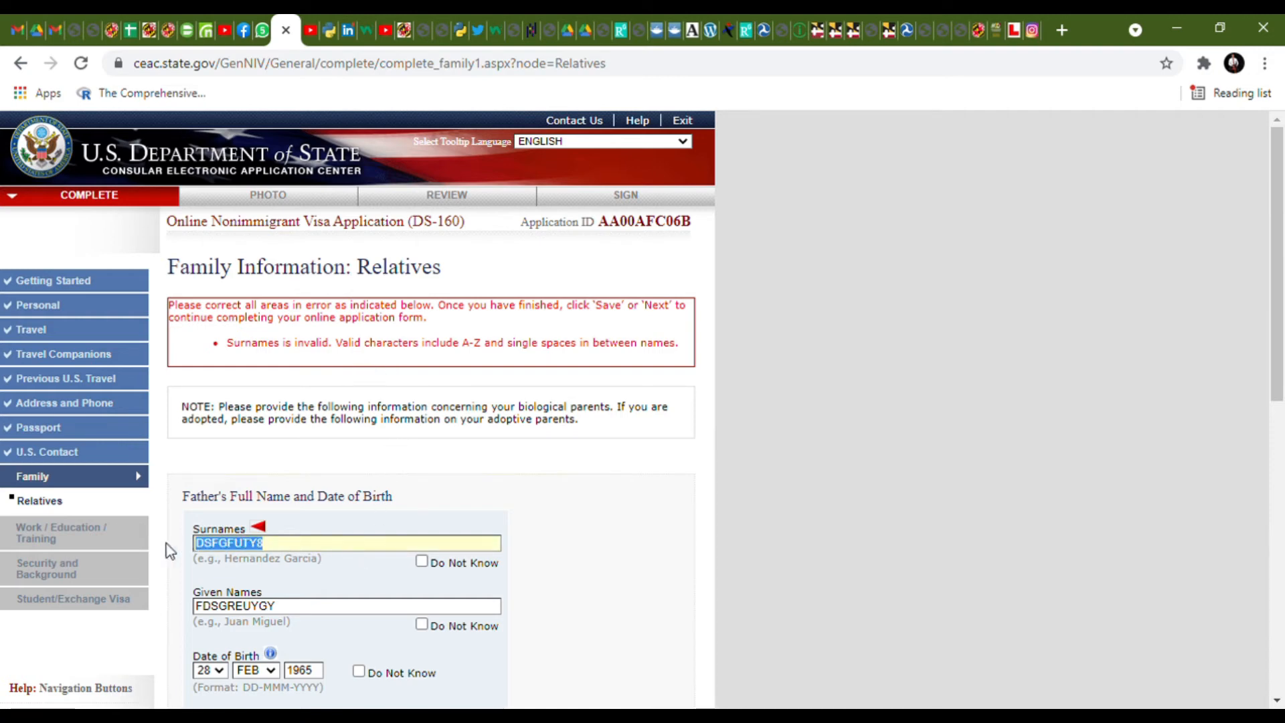
{"action": "type", "text": "CXGHDVSHU"}
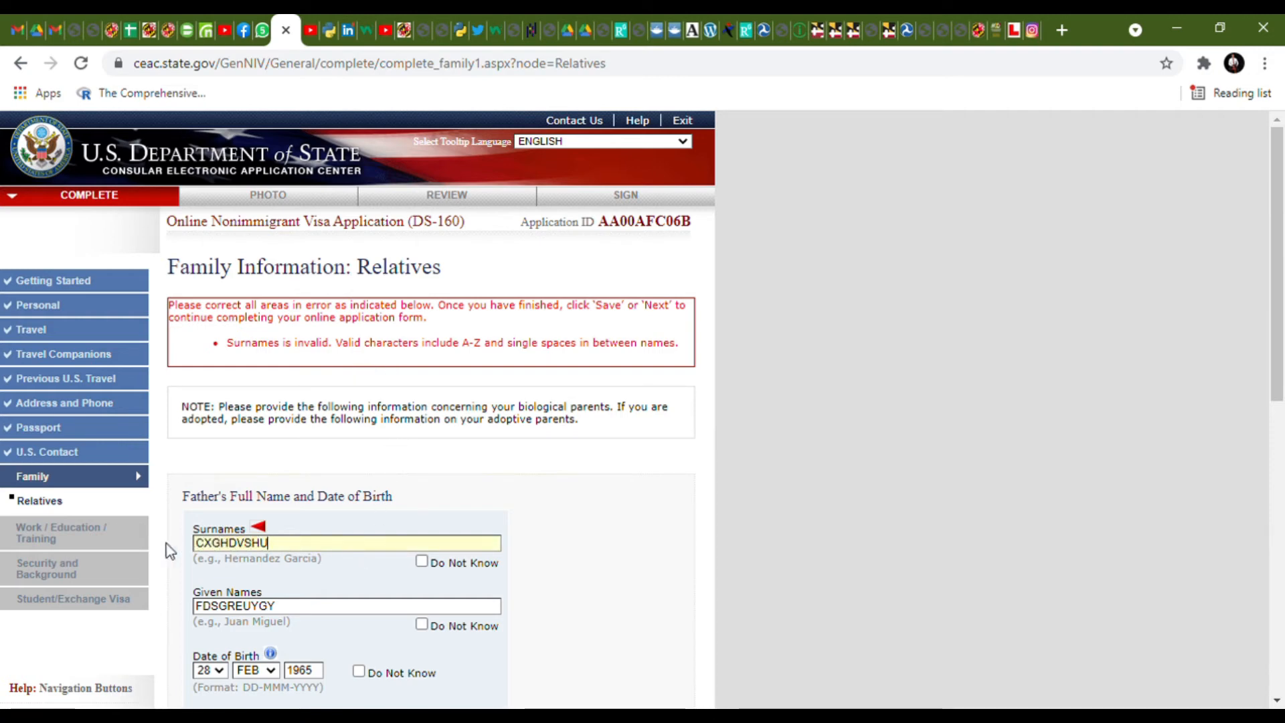
{"action": "scroll", "coordinate": [373, 640], "scroll_direction": "down", "scroll_amount": 10}
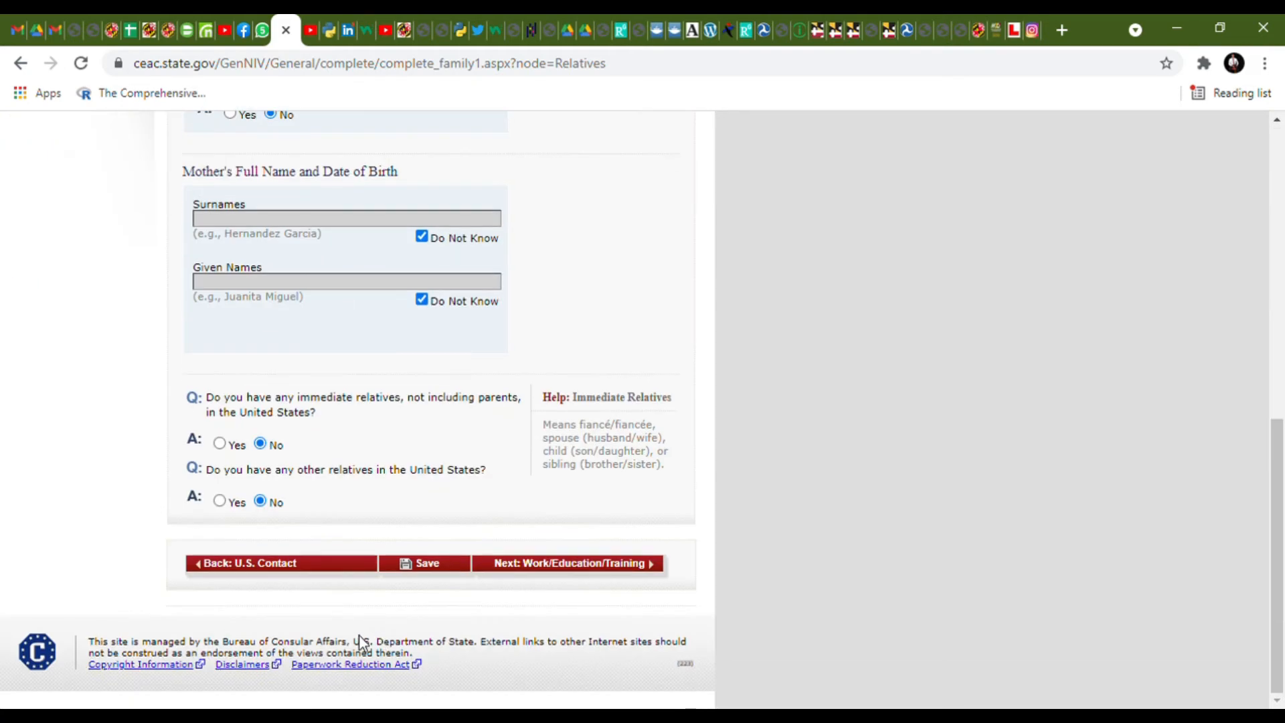
{"action": "left_click", "coordinate": [571, 564]}
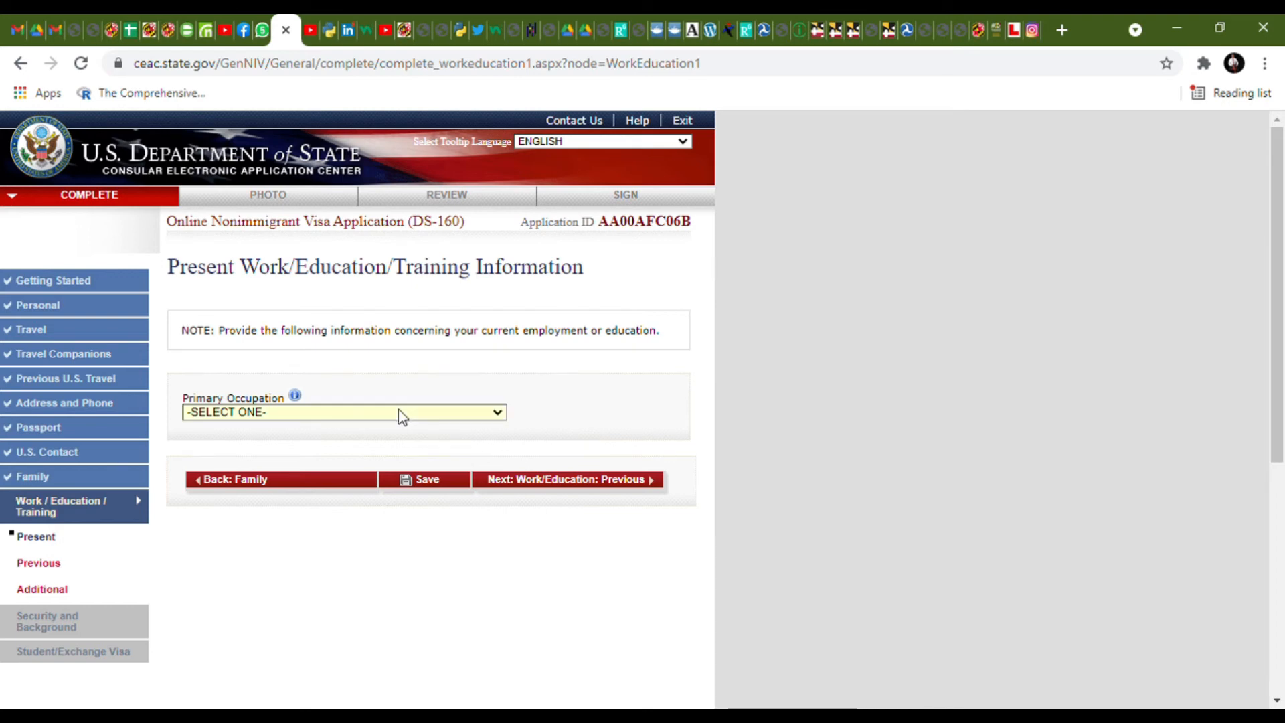
- Set occupation to ENGINEERING and enter the employer's name, street address and city
{"action": "left_click", "coordinate": [275, 208]}
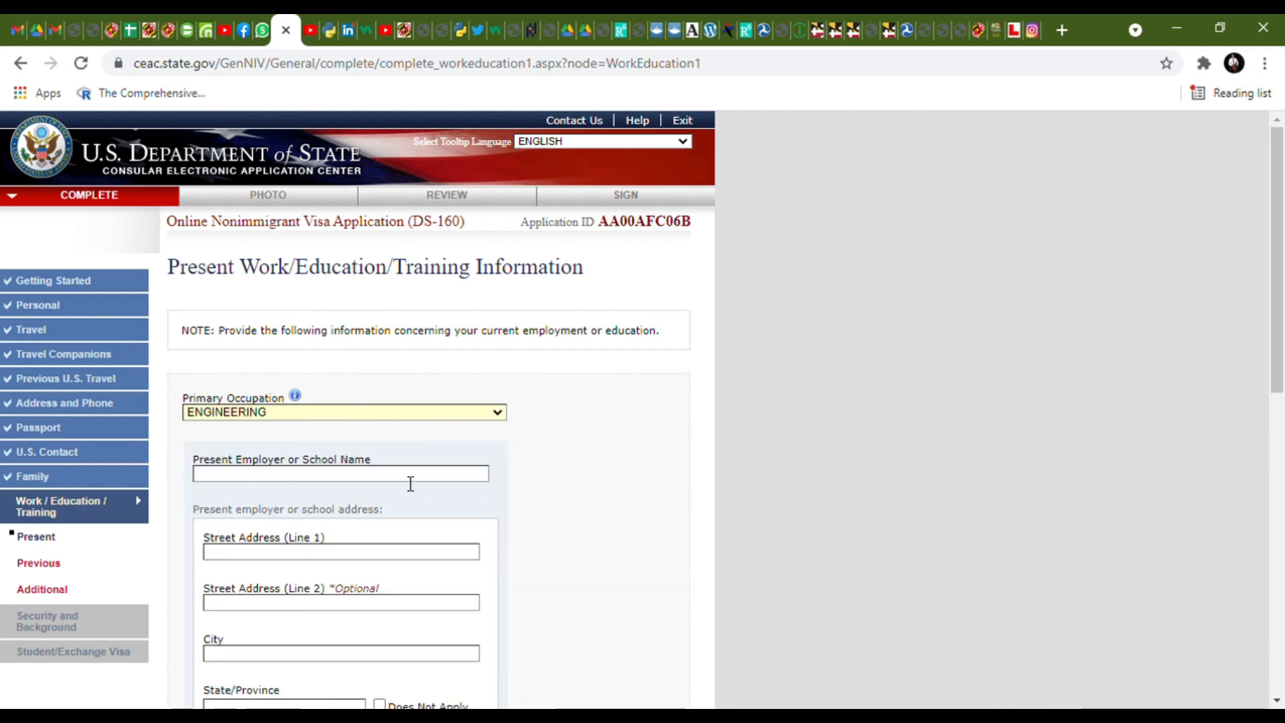
{"action": "left_click", "coordinate": [410, 481]}
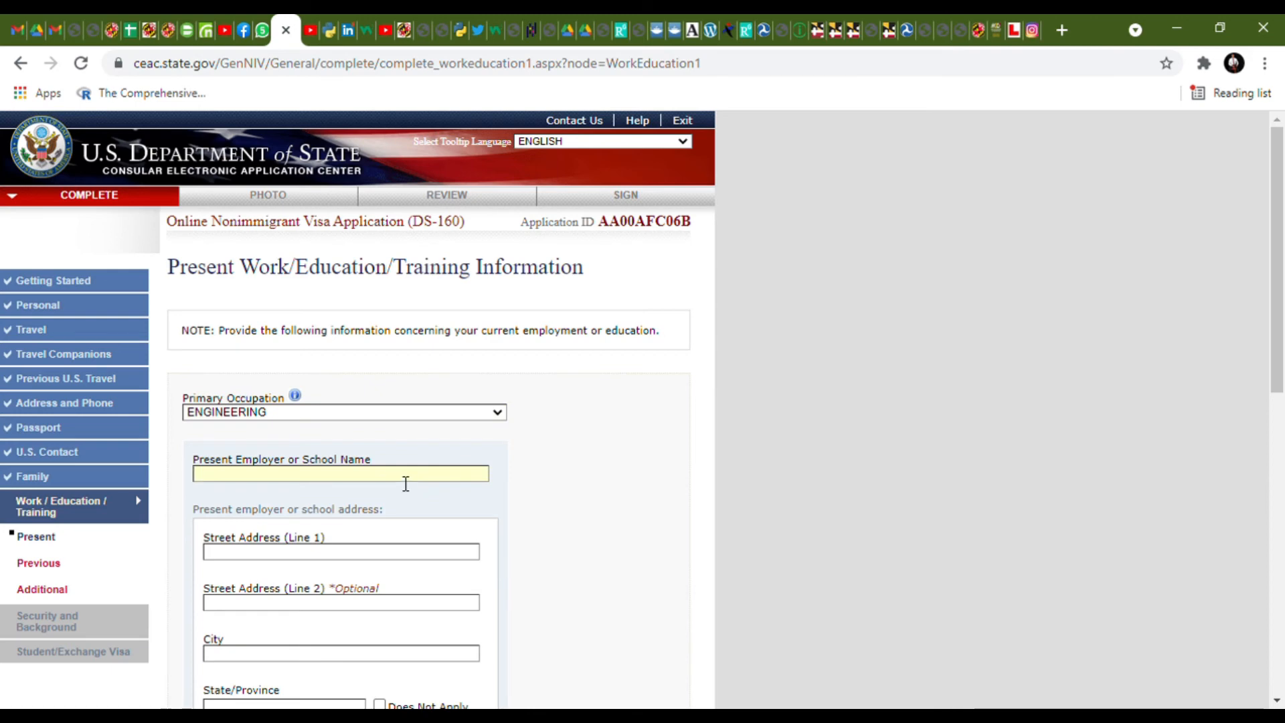
{"action": "type", "text": "GCCVHFGSAVDHG"}
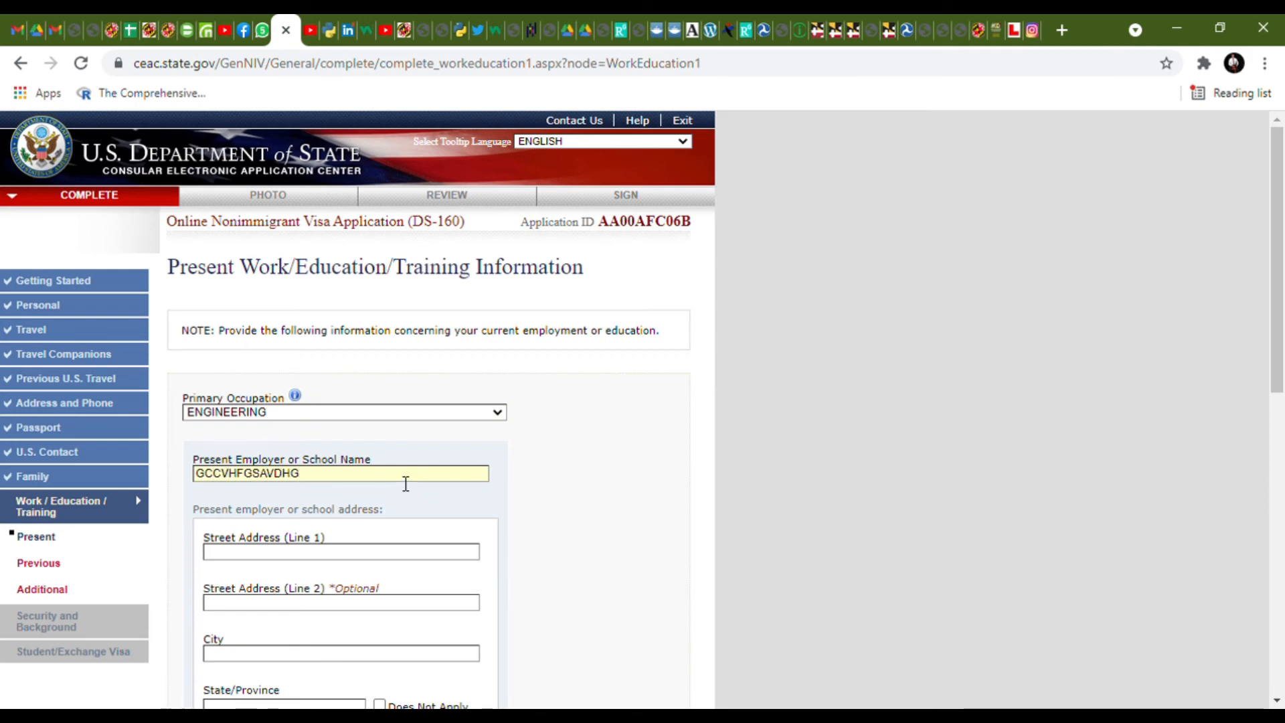
{"action": "left_click", "coordinate": [341, 549]}
{"action": "type", "text": "FEDTR"}
{"action": "left_click", "coordinate": [300, 654]}
{"action": "type", "text": "SE"}
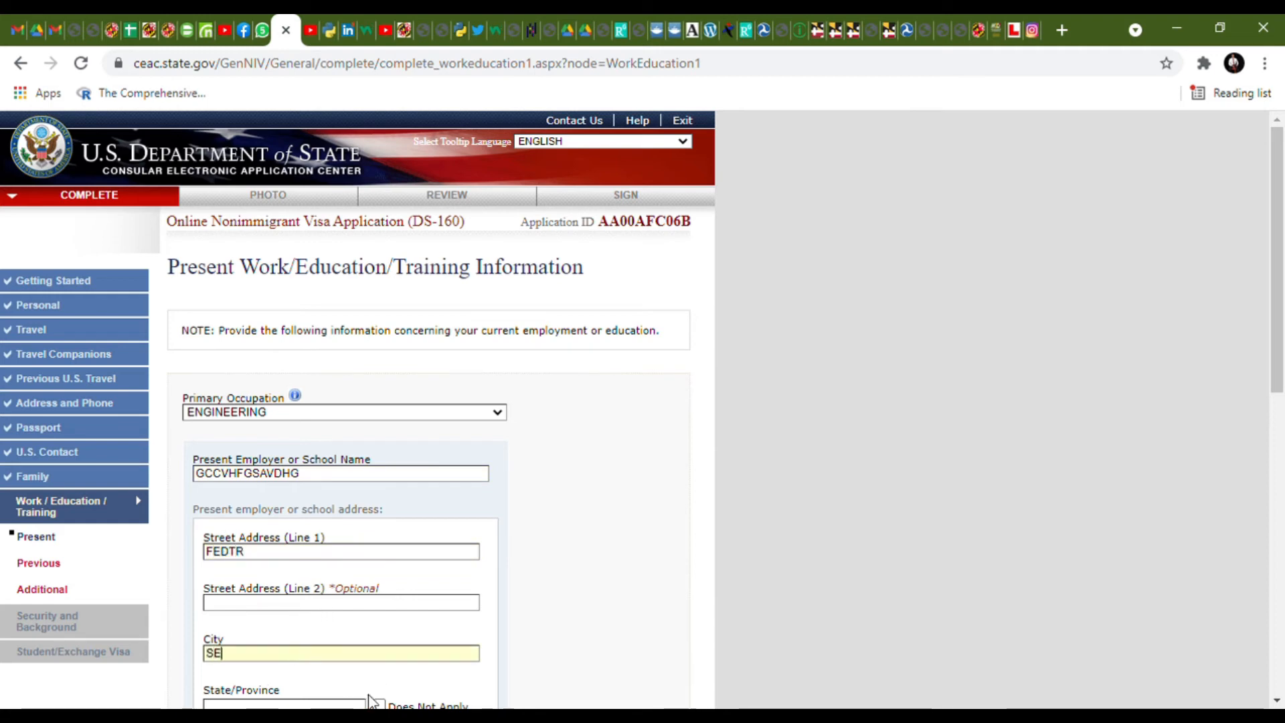
- Mark state/province and postal code as not applicable and enter the employer's phone number
{"action": "scroll", "coordinate": [334, 656], "scroll_direction": "down", "scroll_amount": 3}
{"action": "left_click", "coordinate": [379, 518]}
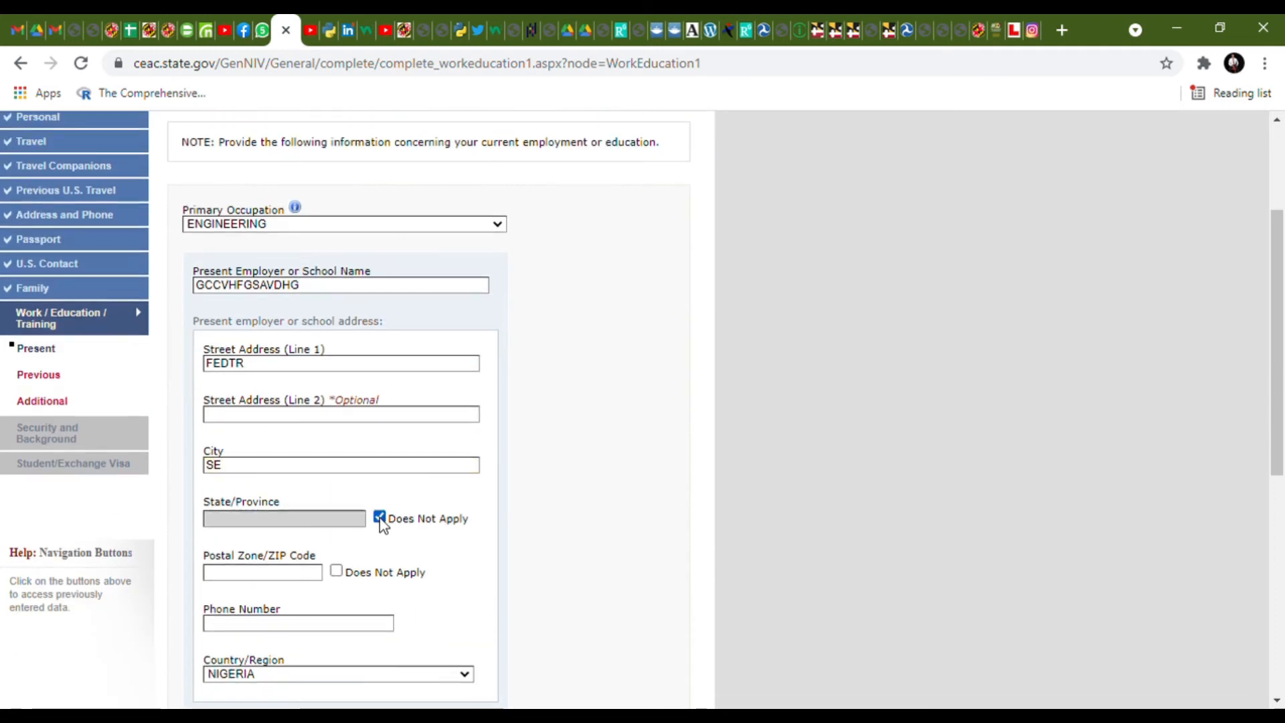
{"action": "left_click", "coordinate": [336, 571]}
{"action": "left_click", "coordinate": [336, 629]}
{"action": "type", "text": "4354532"}
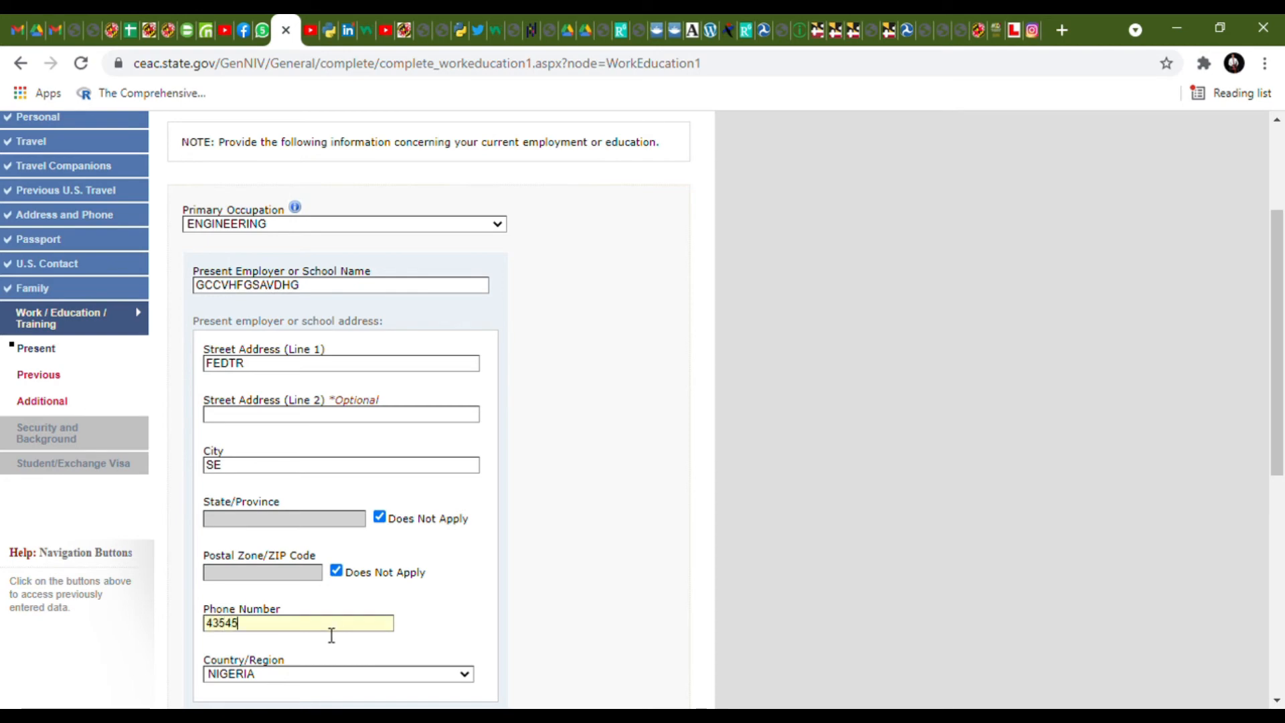
- Set the start date to 04 MAY 2020, enter monthly income and duties, and submit
{"action": "scroll", "coordinate": [332, 635], "scroll_direction": "down", "scroll_amount": 6}
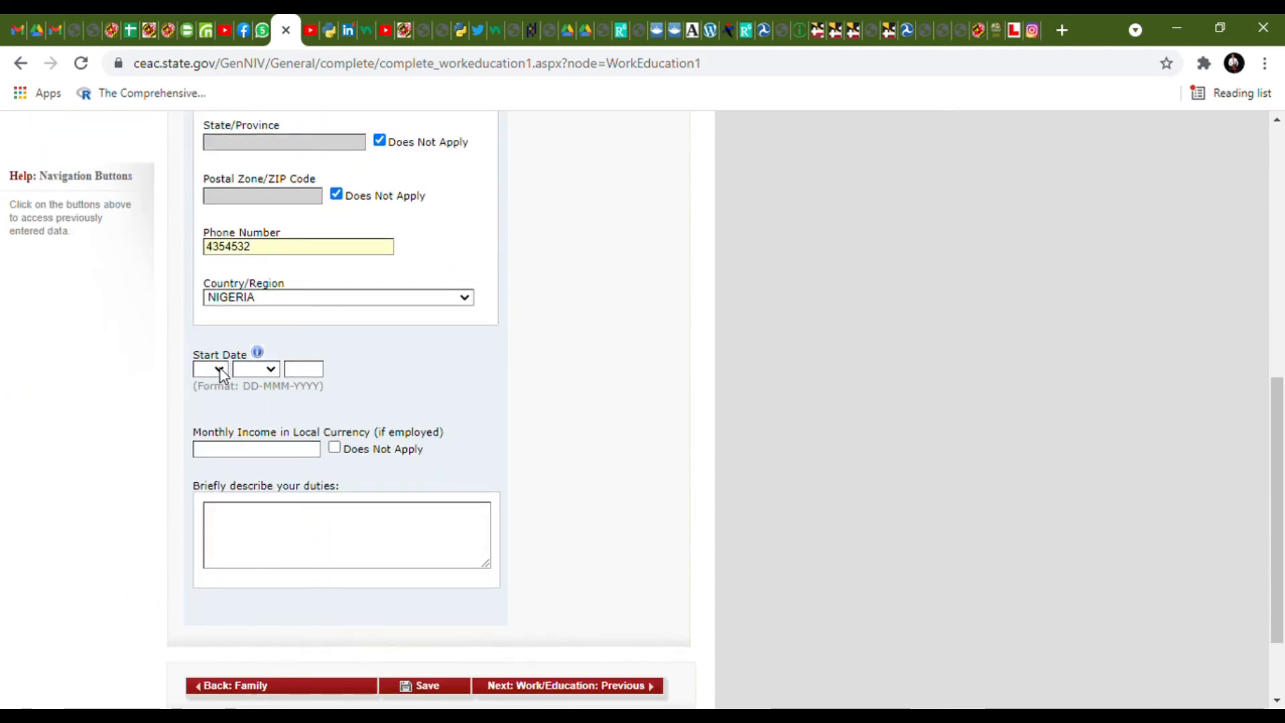
{"action": "type", "text": "04"}
{"action": "key", "text": "Tab"}
{"action": "type", "text": "may"}
{"action": "key", "text": "Tab"}
{"action": "type", "text": "2020"}
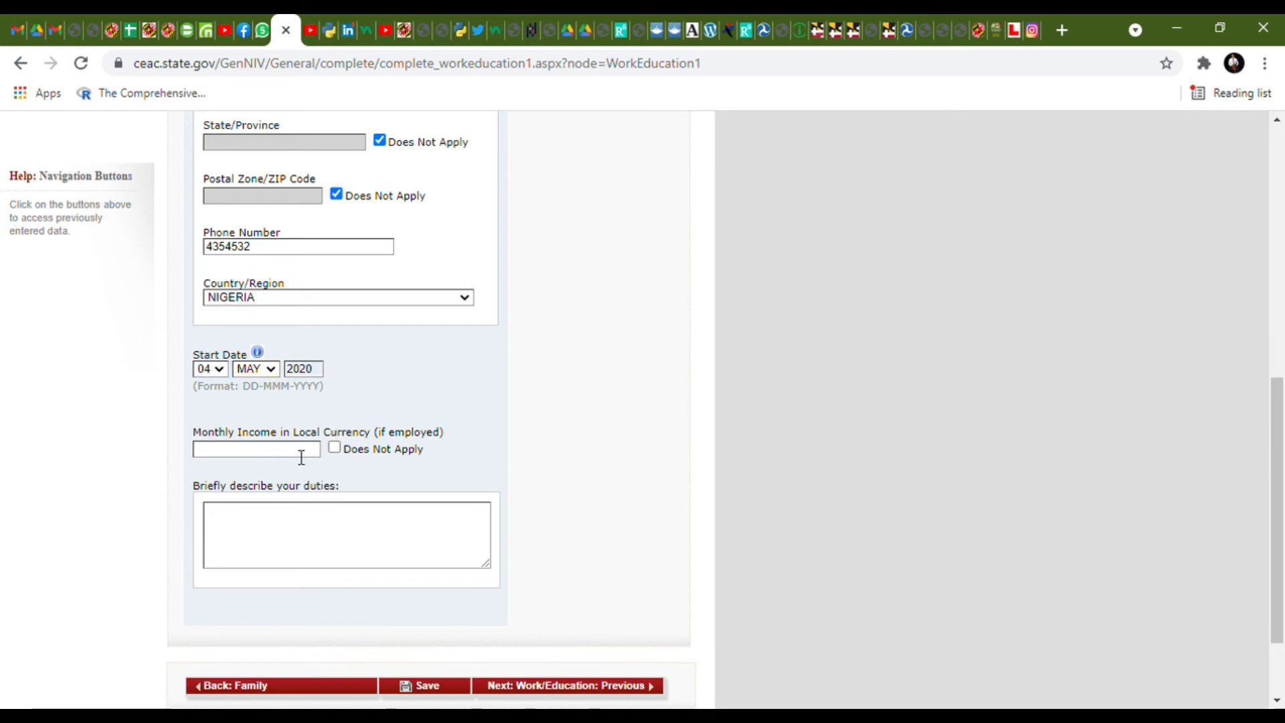
{"action": "type", "text": "465654"}
{"action": "type", "text": "ZCDTDZDDTYTE"}
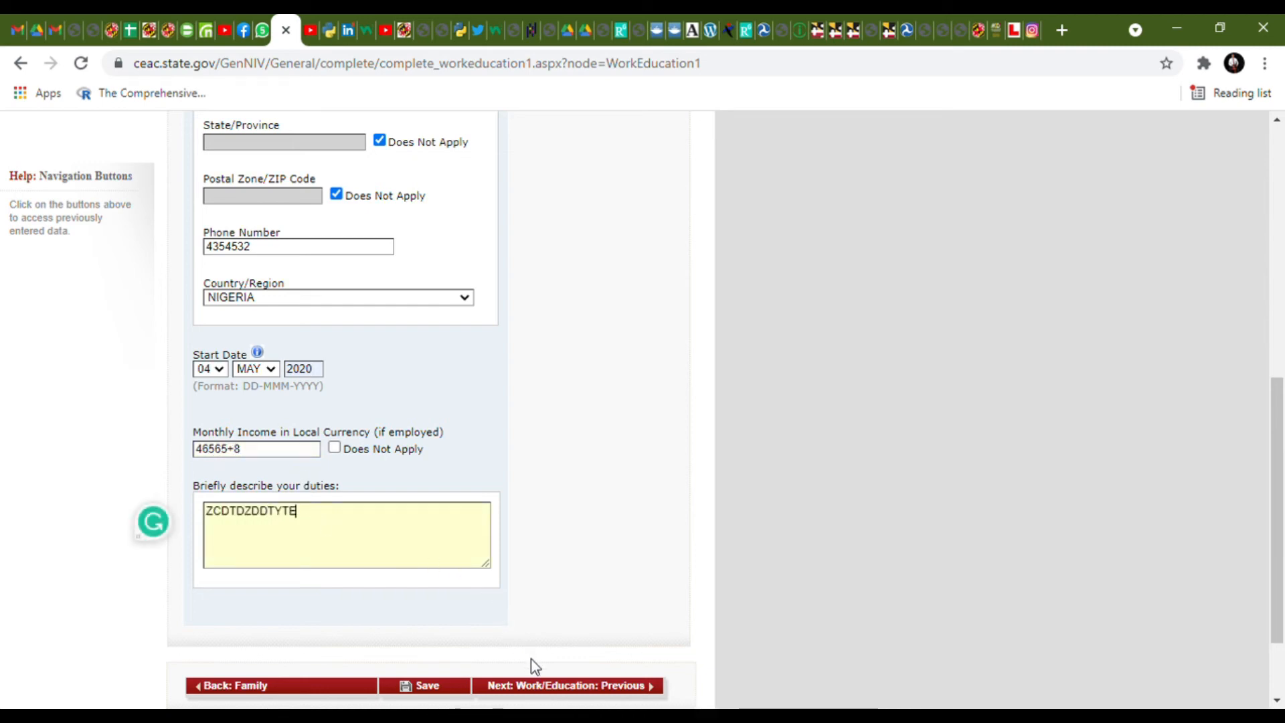
{"action": "left_click", "coordinate": [535, 690]}
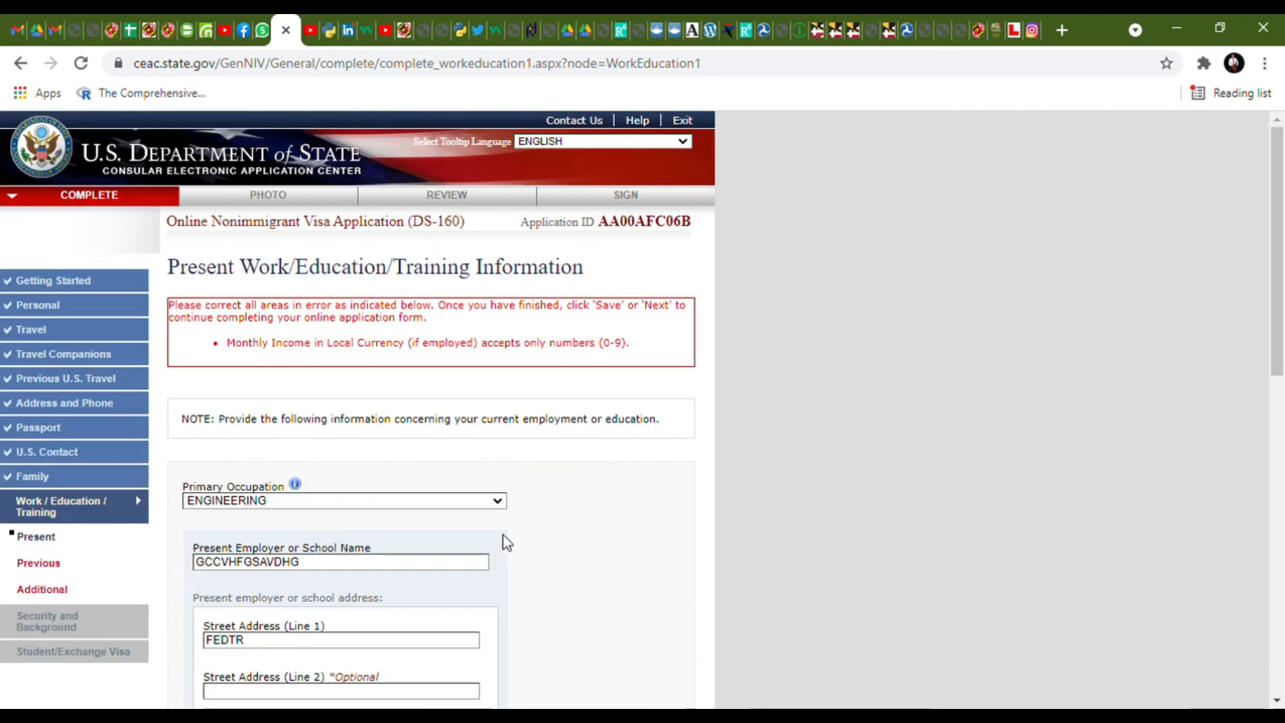
- Replace the monthly income with 60000 and continue to the Previous Work/Education page
{"action": "scroll", "coordinate": [503, 535], "scroll_direction": "down", "scroll_amount": 11}
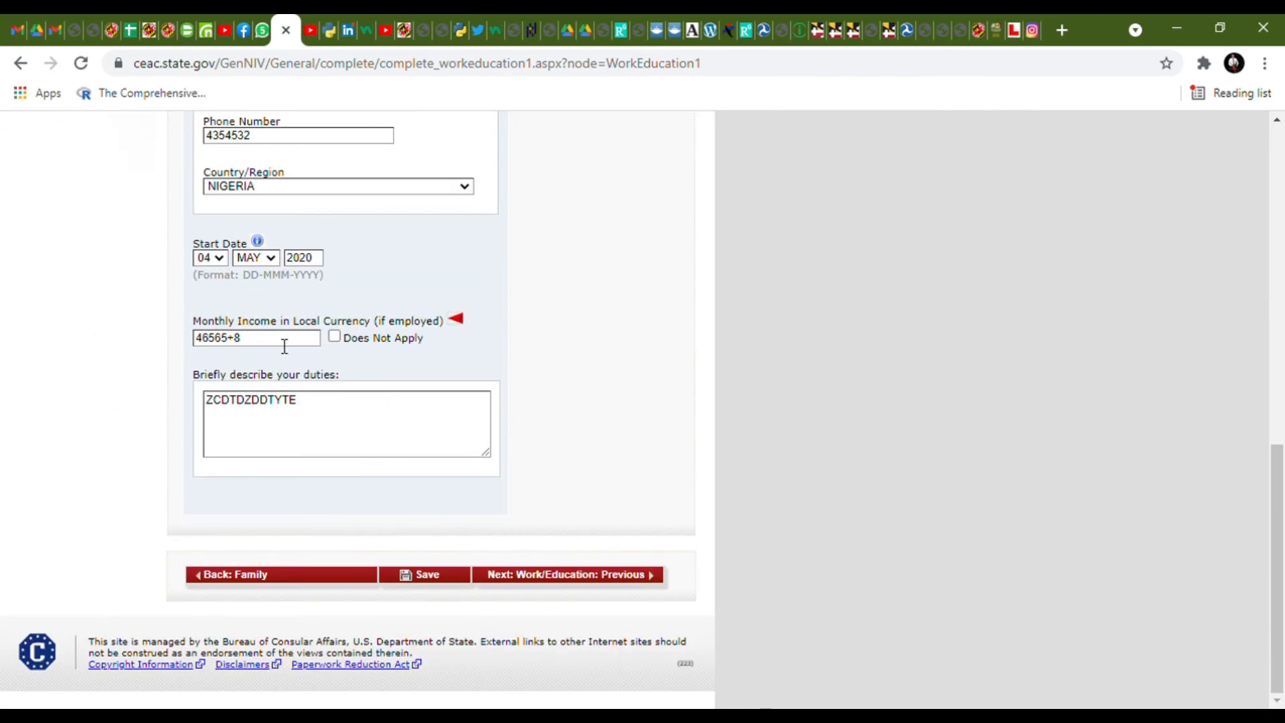
{"action": "left_click_drag", "start_coordinate": [249, 346], "coordinate": [206, 344]}
{"action": "left_click", "coordinate": [205, 348]}
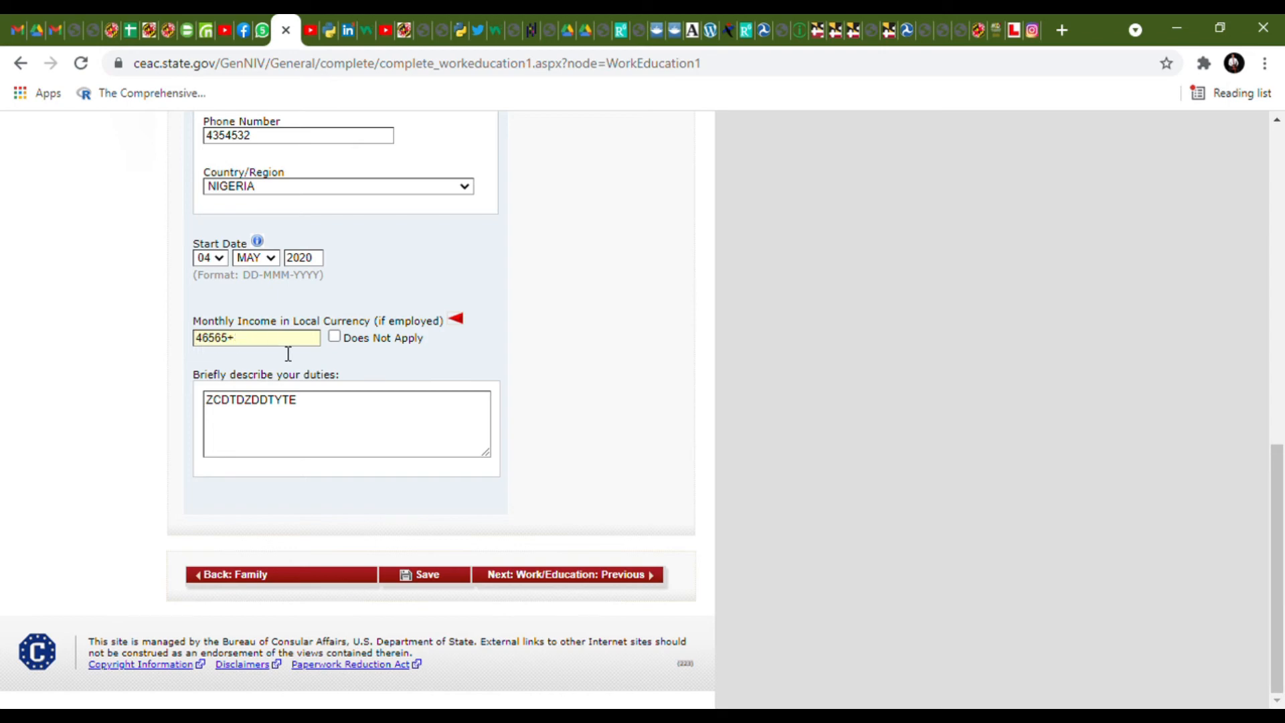
{"action": "key", "text": "BackSpace"}
{"action": "key", "text": "BackSpace"}
{"action": "key", "text": "BackSpace"}
{"action": "type", "text": "60000"}
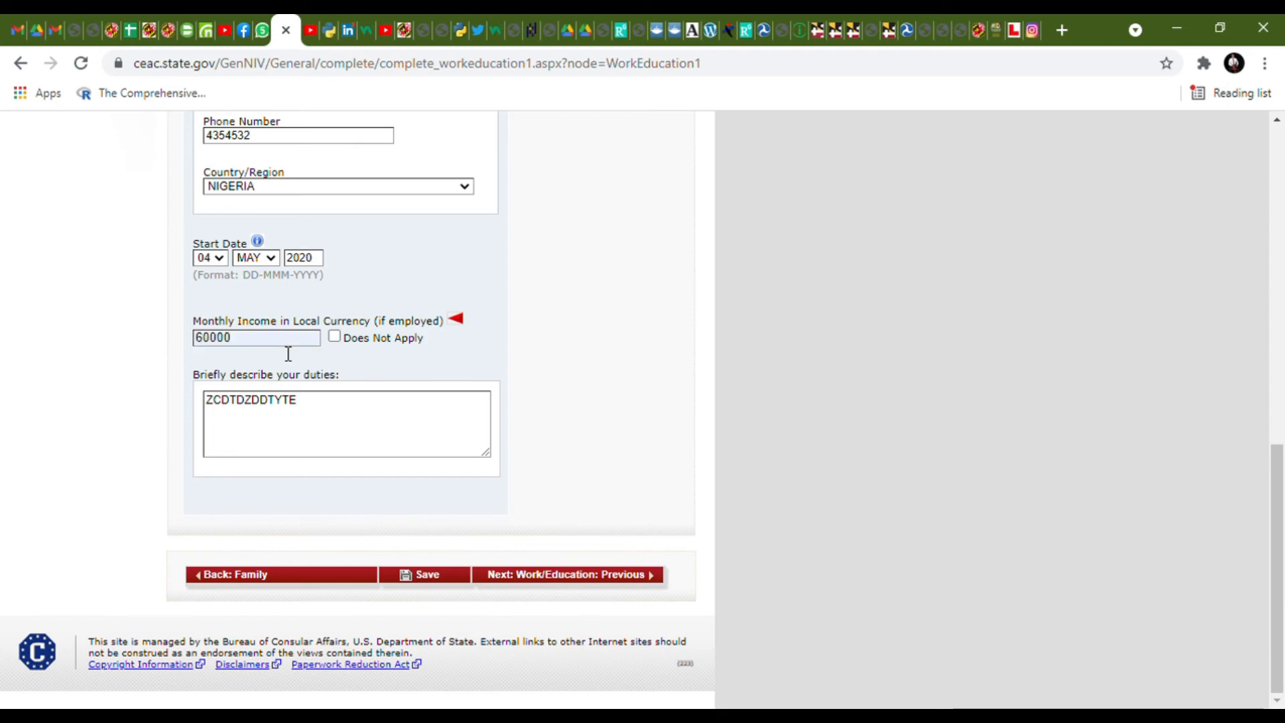
{"action": "key", "text": "BackSpace"}
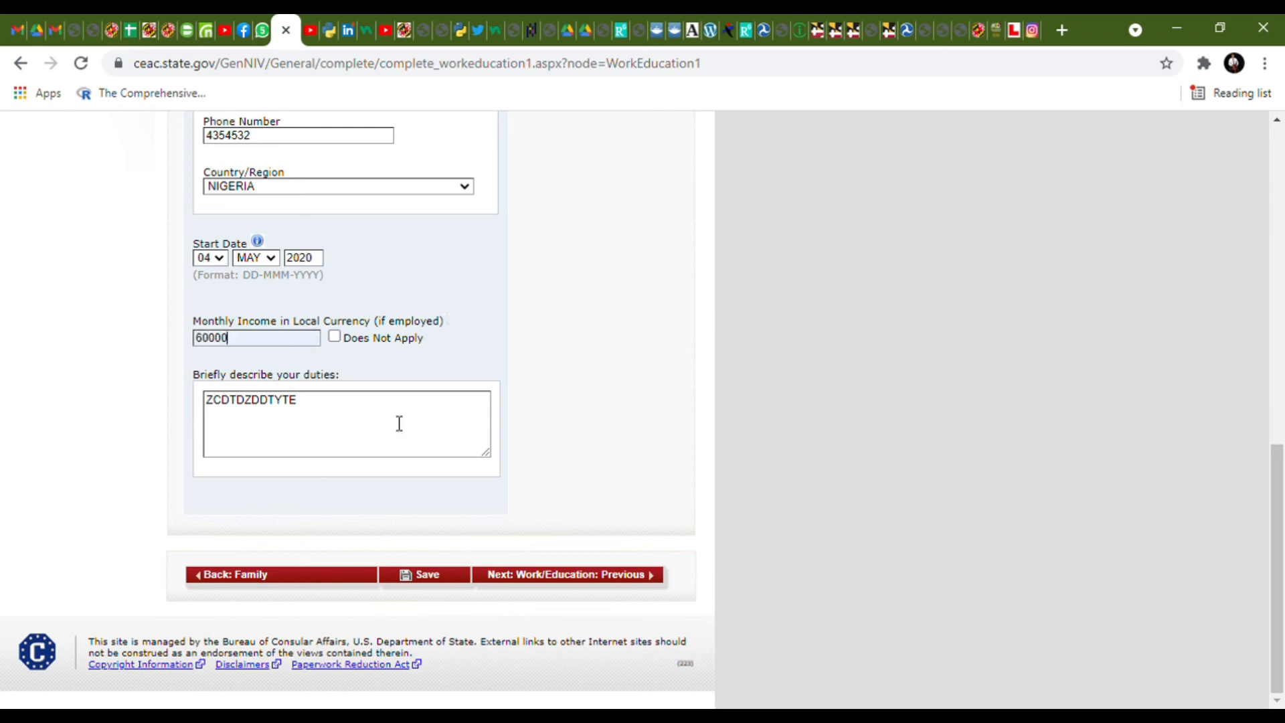
{"action": "left_click", "coordinate": [525, 577]}
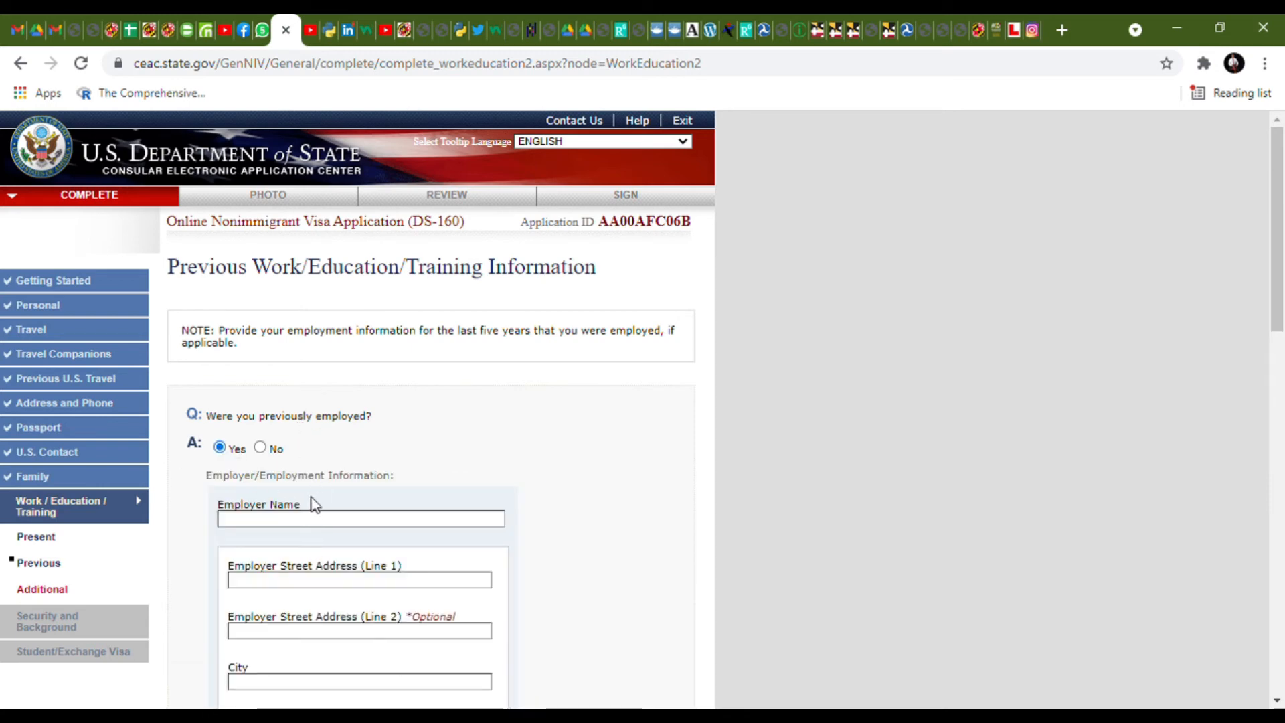
- Answer No to previous employment and initially Yes to secondary-level education
{"action": "left_click", "coordinate": [259, 447]}
{"action": "scroll", "coordinate": [261, 442], "scroll_direction": "down", "scroll_amount": 2}
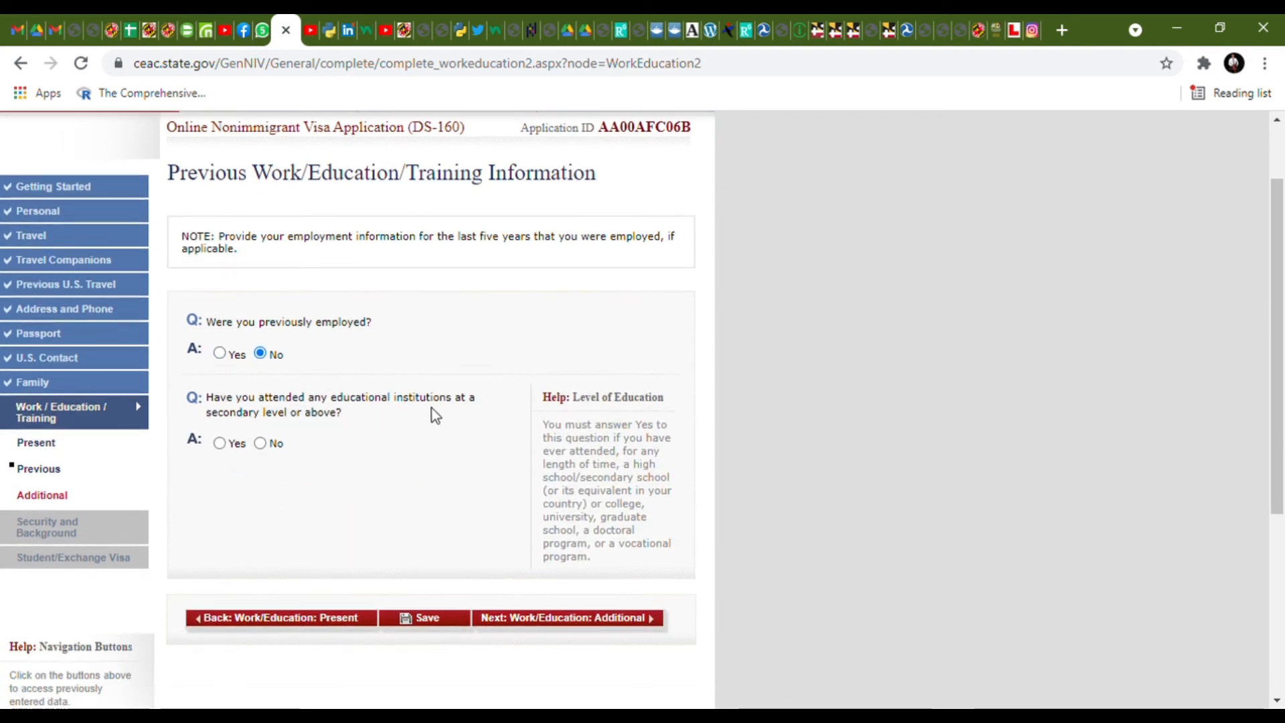
{"action": "left_click", "coordinate": [219, 443]}
{"action": "scroll", "coordinate": [308, 463], "scroll_direction": "down", "scroll_amount": 7}
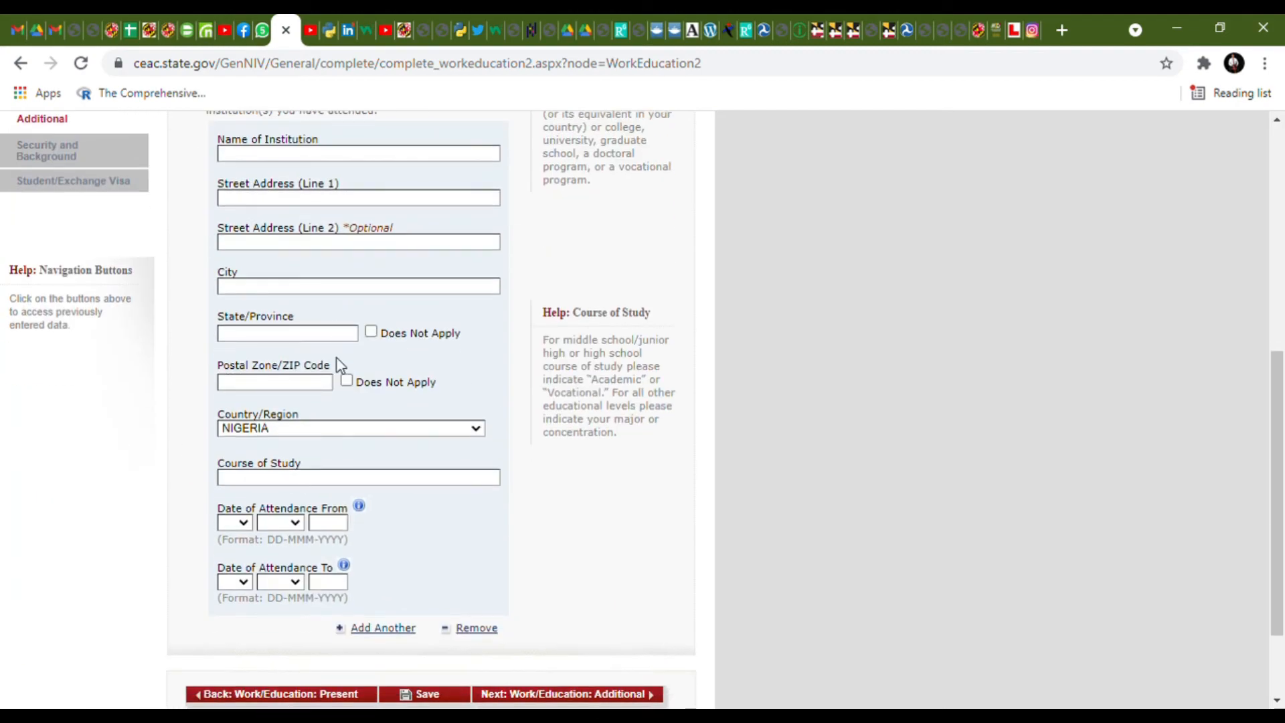
{"action": "scroll", "coordinate": [328, 271], "scroll_direction": "up", "scroll_amount": 1}
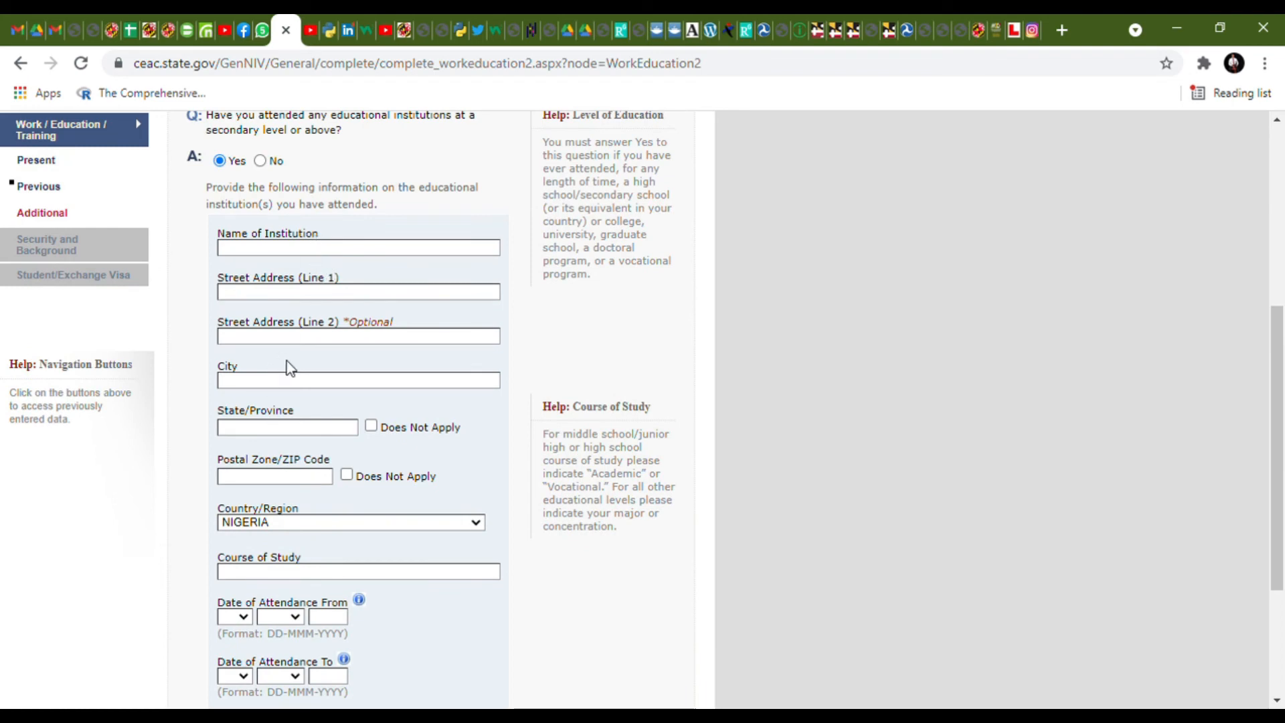
{"action": "scroll", "coordinate": [294, 375], "scroll_direction": "down", "scroll_amount": 3}
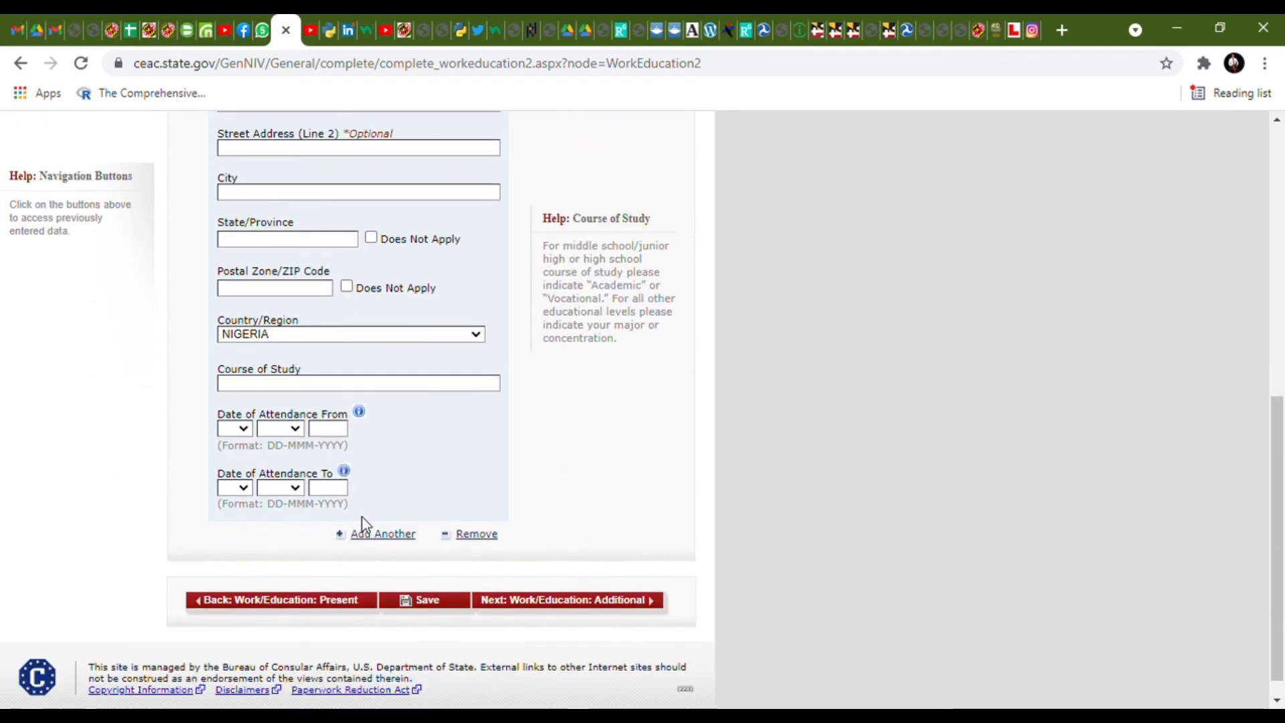
- Remove the extra institution entry, switch secondary education to No, and continue to Additional
{"action": "left_click", "coordinate": [381, 534]}
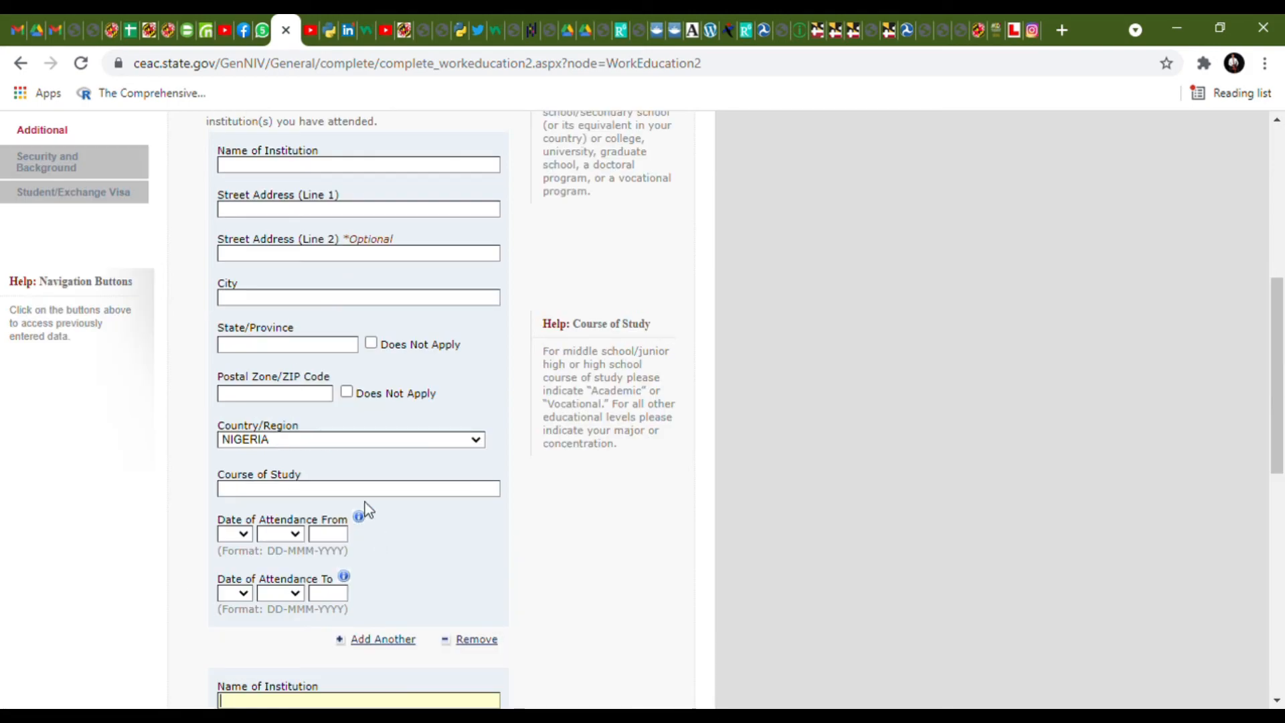
{"action": "scroll", "coordinate": [362, 435], "scroll_direction": "up", "scroll_amount": 3}
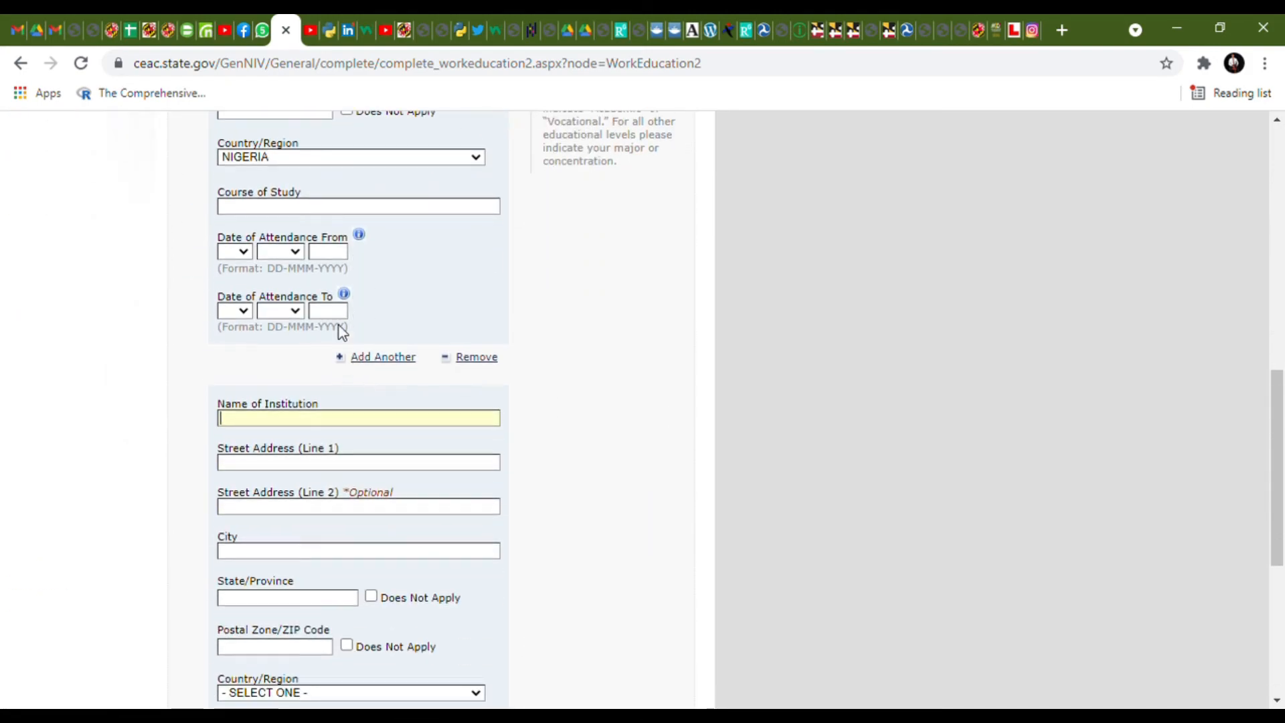
{"action": "scroll", "coordinate": [373, 502], "scroll_direction": "down", "scroll_amount": 1}
{"action": "scroll", "coordinate": [367, 491], "scroll_direction": "up", "scroll_amount": 2}
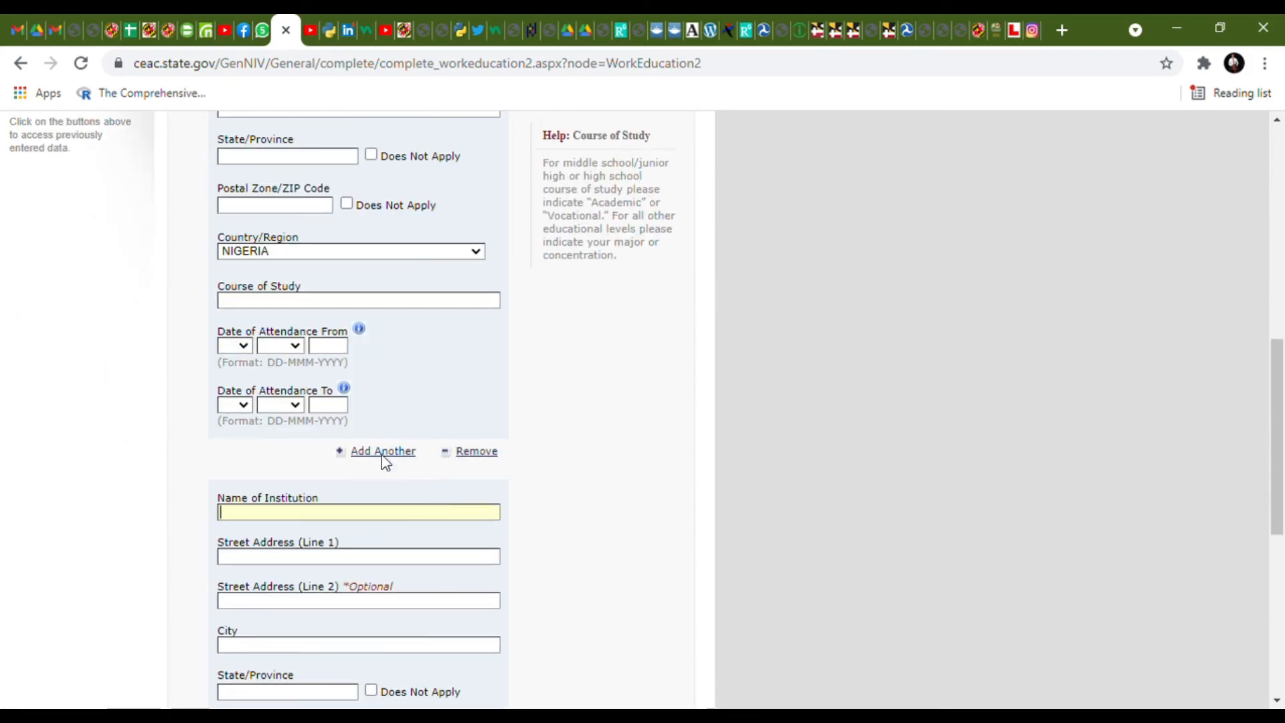
{"action": "left_click", "coordinate": [473, 453]}
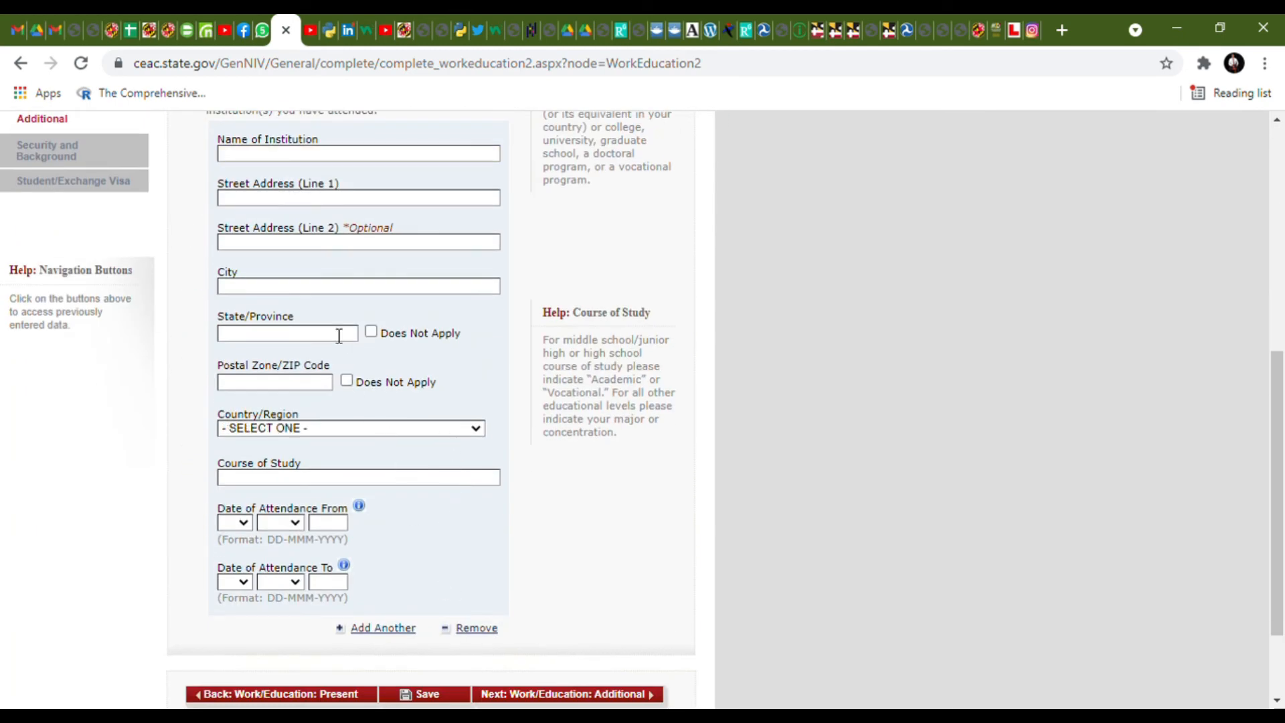
{"action": "scroll", "coordinate": [361, 348], "scroll_direction": "up", "scroll_amount": 4}
{"action": "left_click", "coordinate": [260, 348]}
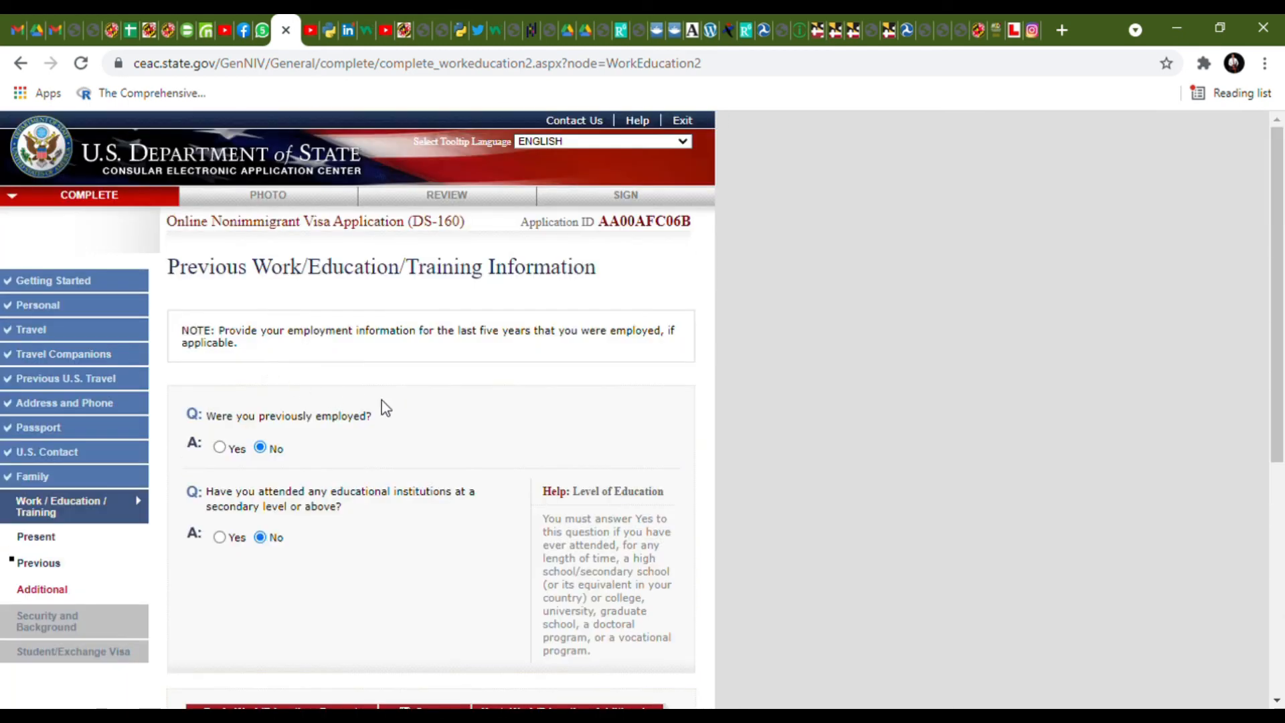
{"action": "scroll", "coordinate": [386, 407], "scroll_direction": "down", "scroll_amount": 5}
{"action": "left_click", "coordinate": [572, 336]}
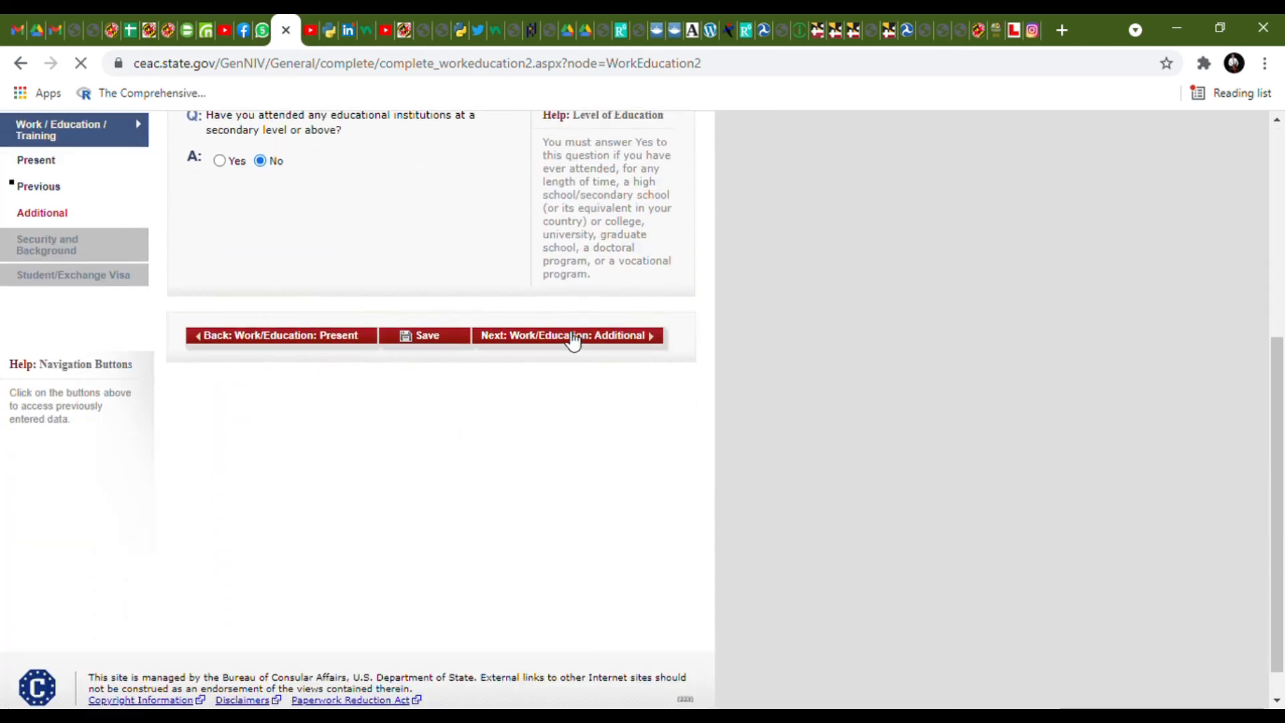
{"action": "scroll", "coordinate": [384, 439], "scroll_direction": "down", "scroll_amount": 2}
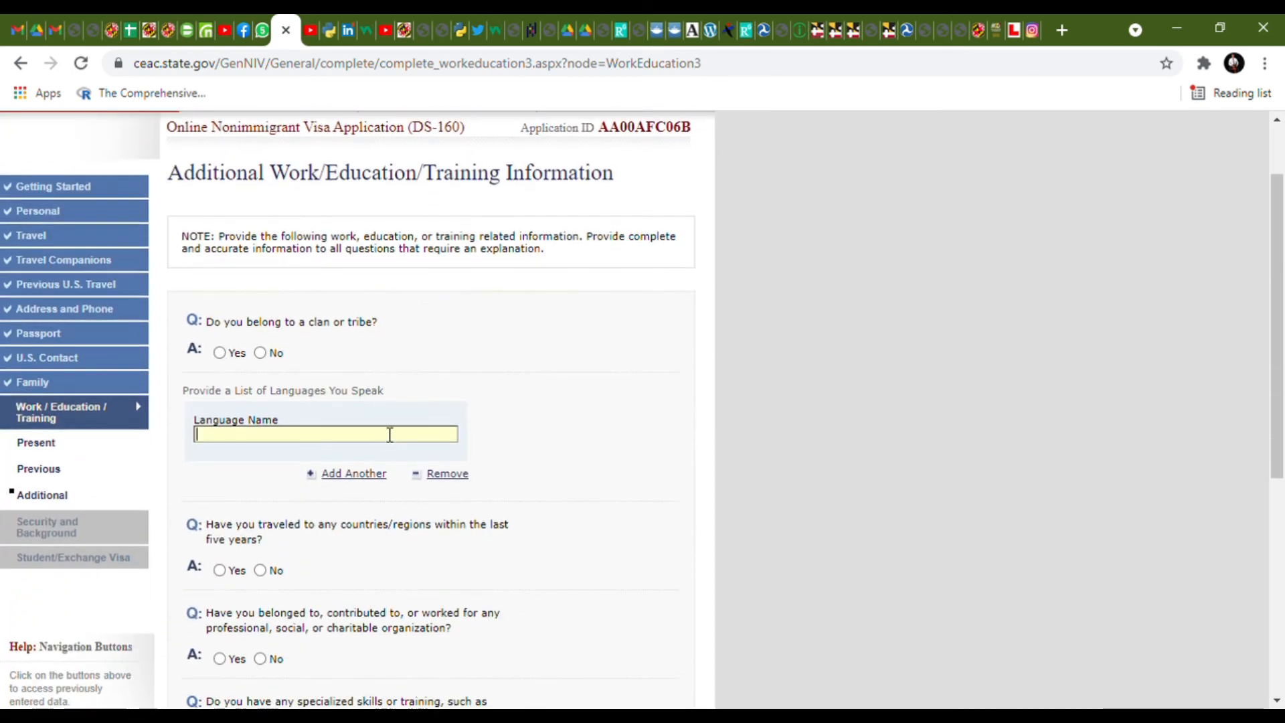
- Answer No to clan membership and list ENGLISH plus a second language, UGDFSQ
{"action": "left_click", "coordinate": [260, 354]}
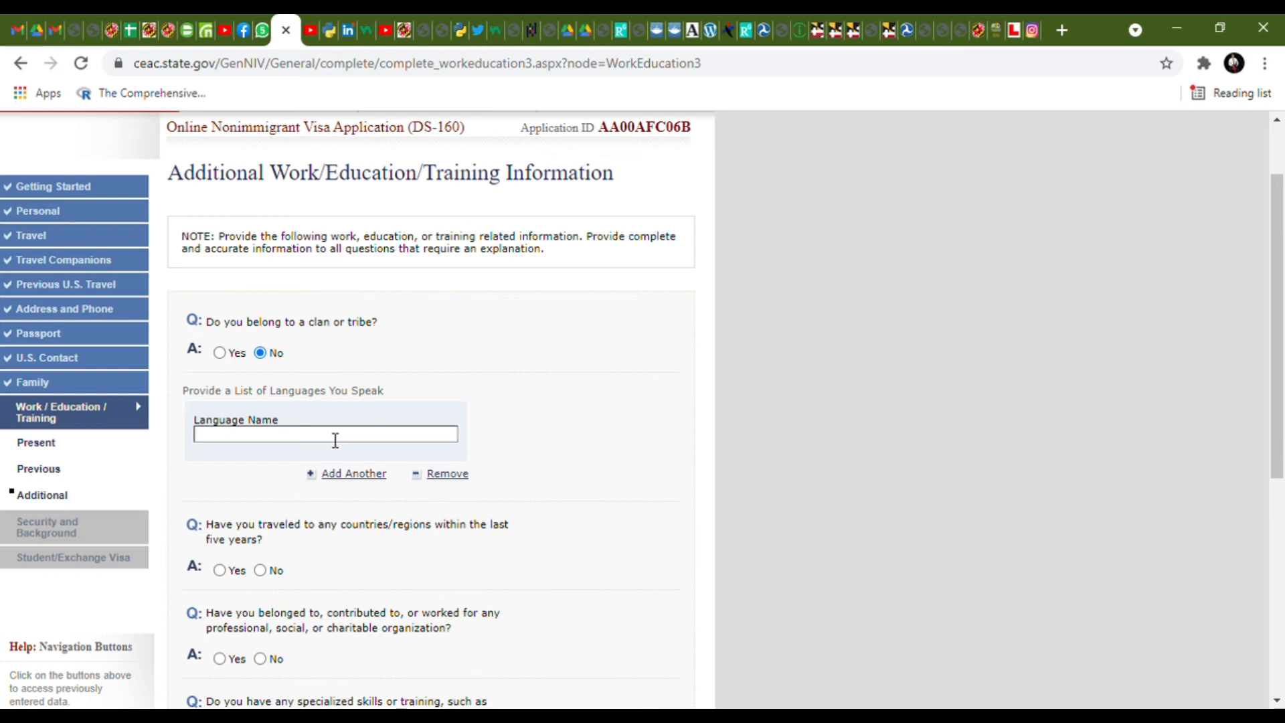
{"action": "type", "text": "ENGLISH, HAUSA"}
{"action": "key", "text": "BackSpace"}
{"action": "key", "text": "BackSpace"}
{"action": "key", "text": "BackSpace"}
{"action": "key", "text": "BackSpace"}
{"action": "key", "text": "BackSpace"}
{"action": "key", "text": "BackSpace"}
{"action": "key", "text": "BackSpace"}
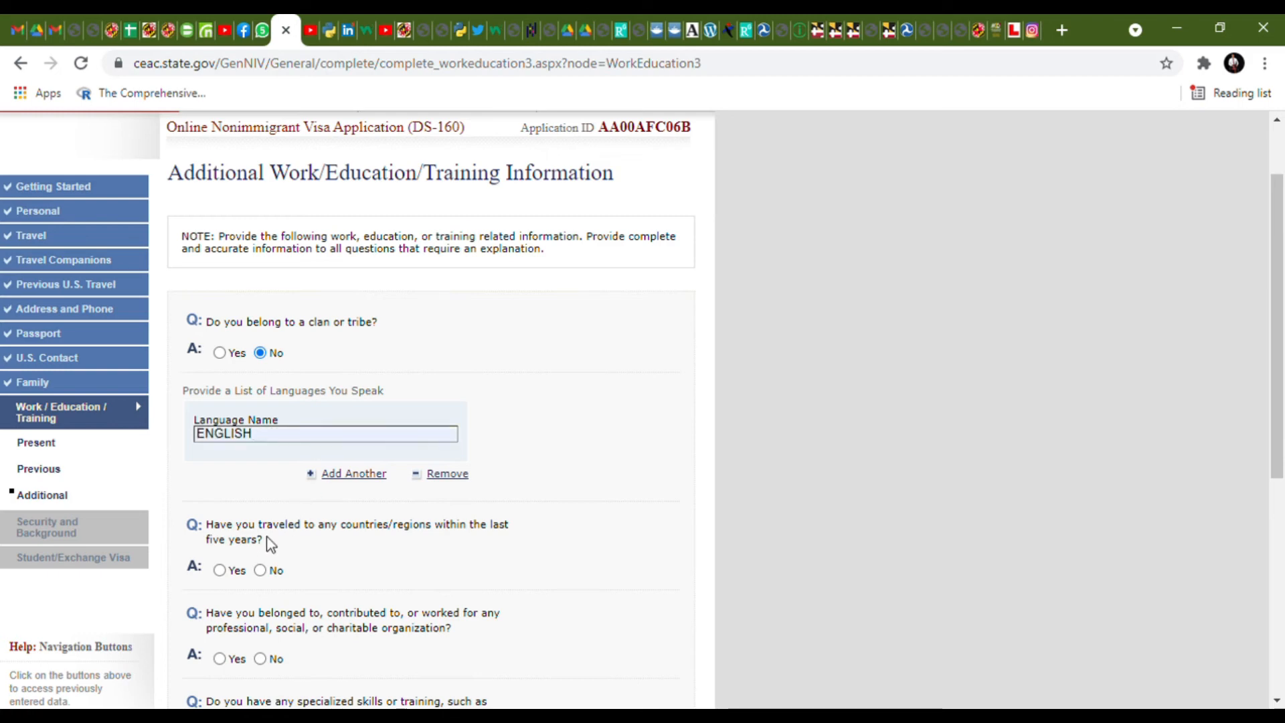
{"action": "left_click", "coordinate": [362, 475]}
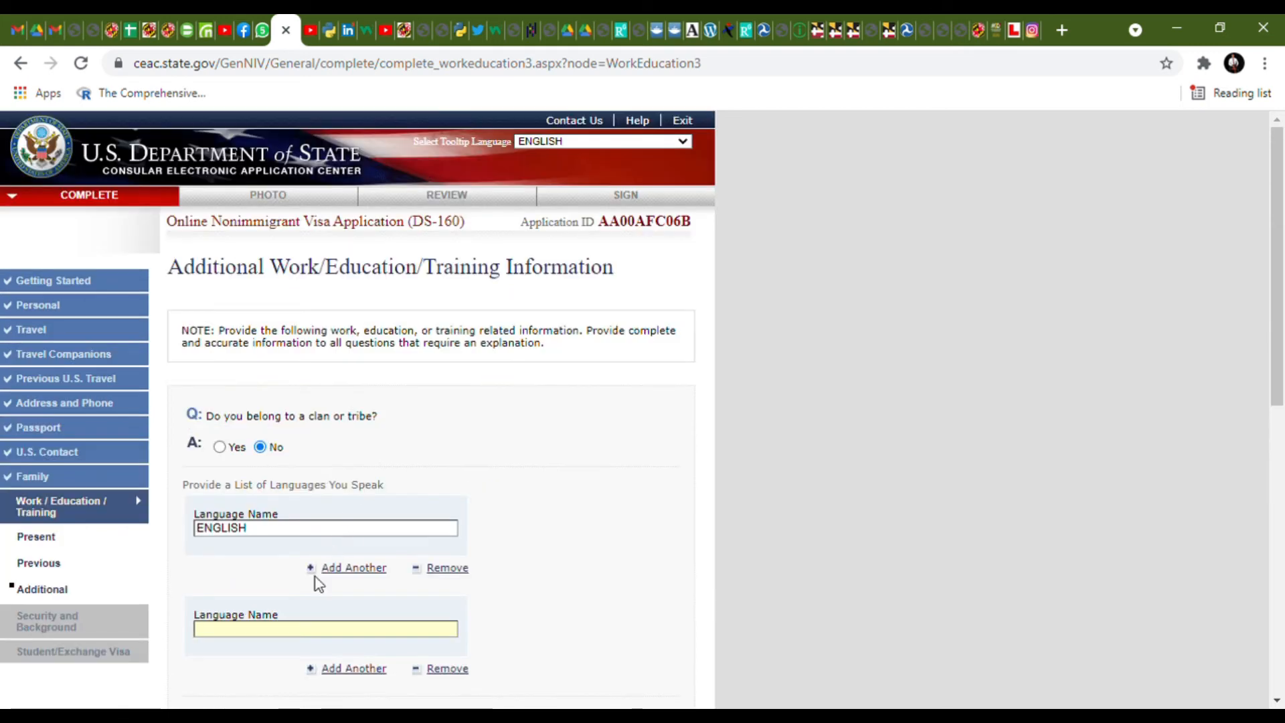
{"action": "type", "text": "UGDFSQ"}
{"action": "scroll", "coordinate": [541, 631], "scroll_direction": "down", "scroll_amount": 3}
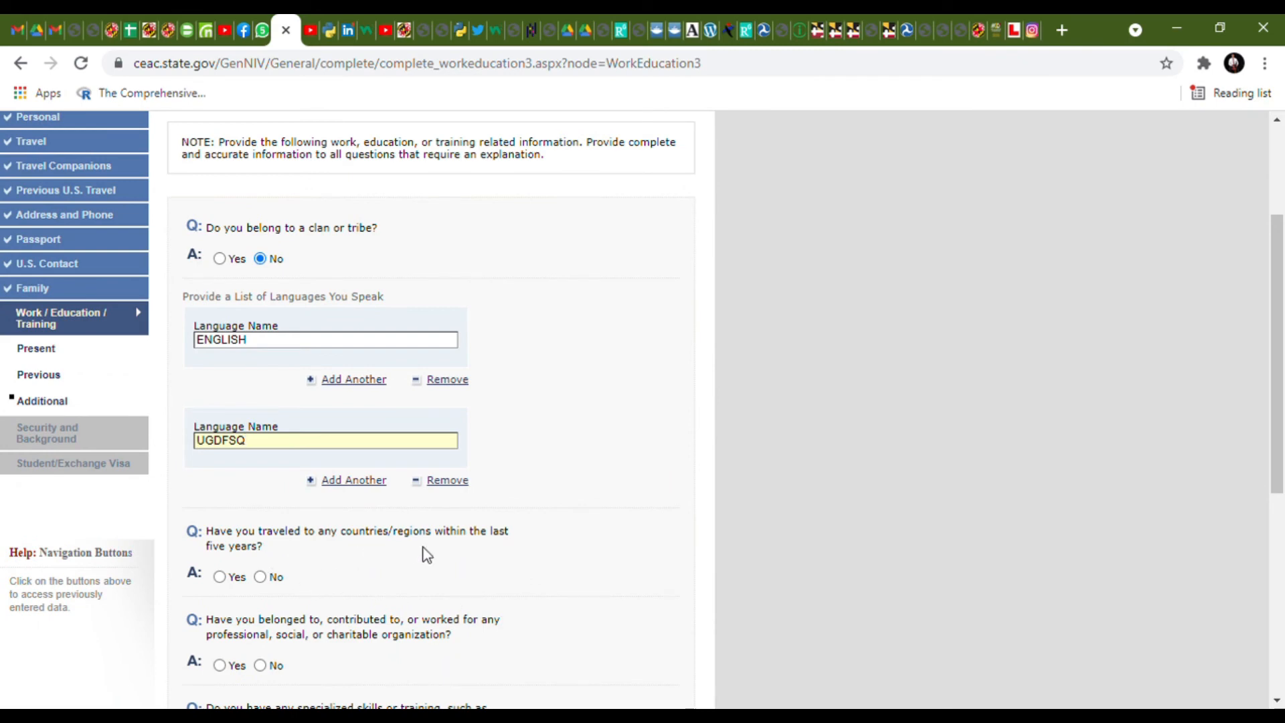
- Answer No to travel in the last five years and add organization DFDYRE
{"action": "left_click", "coordinate": [260, 577]}
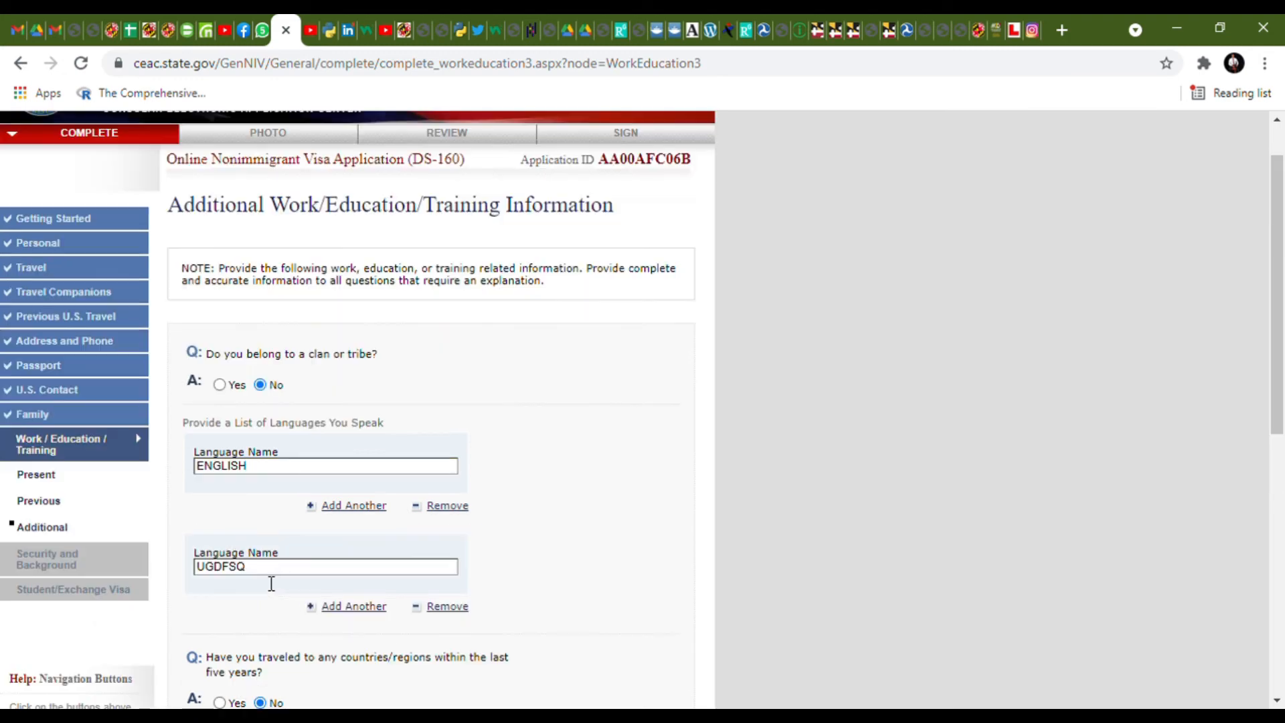
{"action": "scroll", "coordinate": [274, 583], "scroll_direction": "down", "scroll_amount": 4}
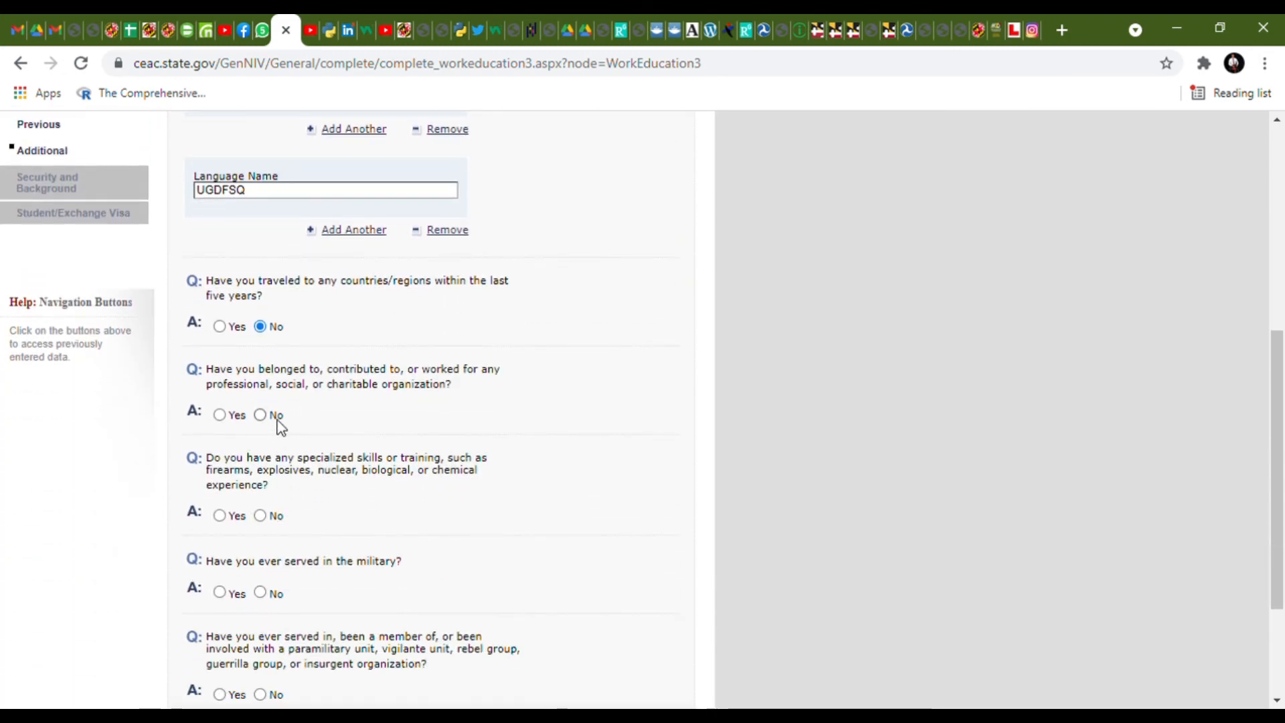
{"action": "left_click", "coordinate": [220, 415]}
{"action": "scroll", "coordinate": [315, 525], "scroll_direction": "down", "scroll_amount": 7}
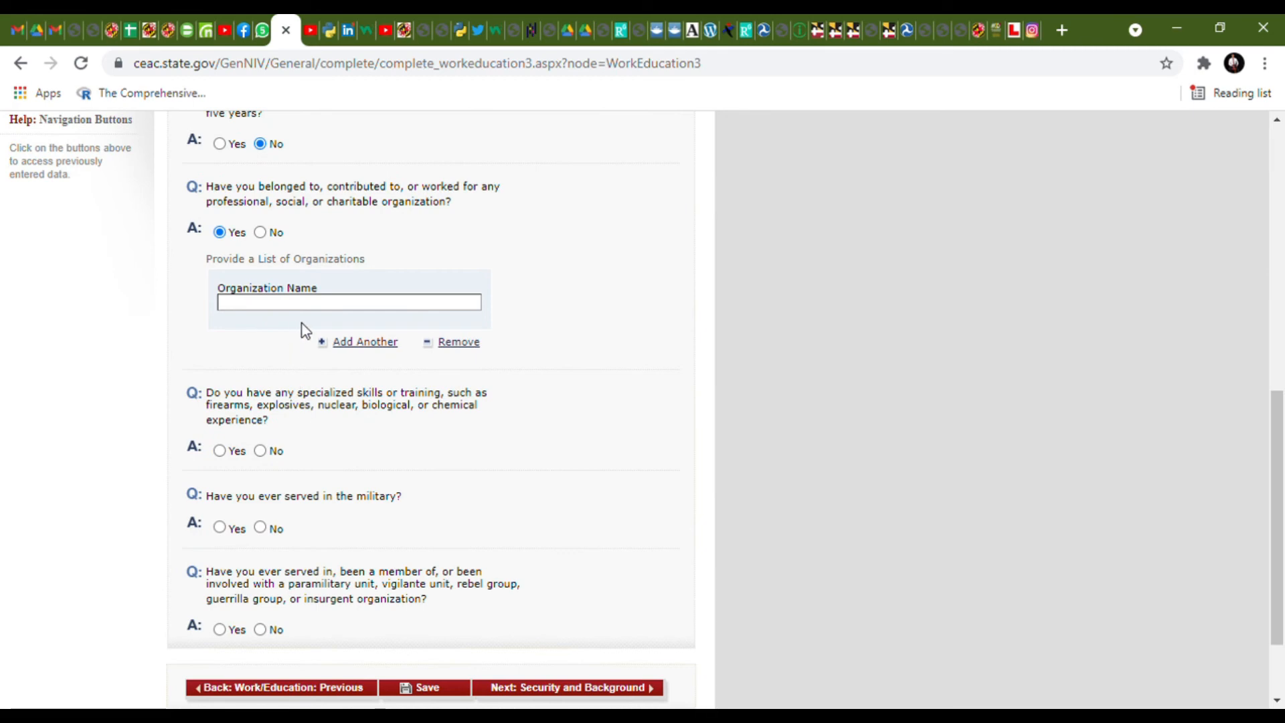
{"action": "type", "text": "DFDYRE"}
- Answer No to specialized skills, military service and paramilitary groups, then continue
{"action": "left_click", "coordinate": [262, 450]}
{"action": "left_click", "coordinate": [260, 528]}
{"action": "scroll", "coordinate": [264, 535], "scroll_direction": "up", "scroll_amount": 3}
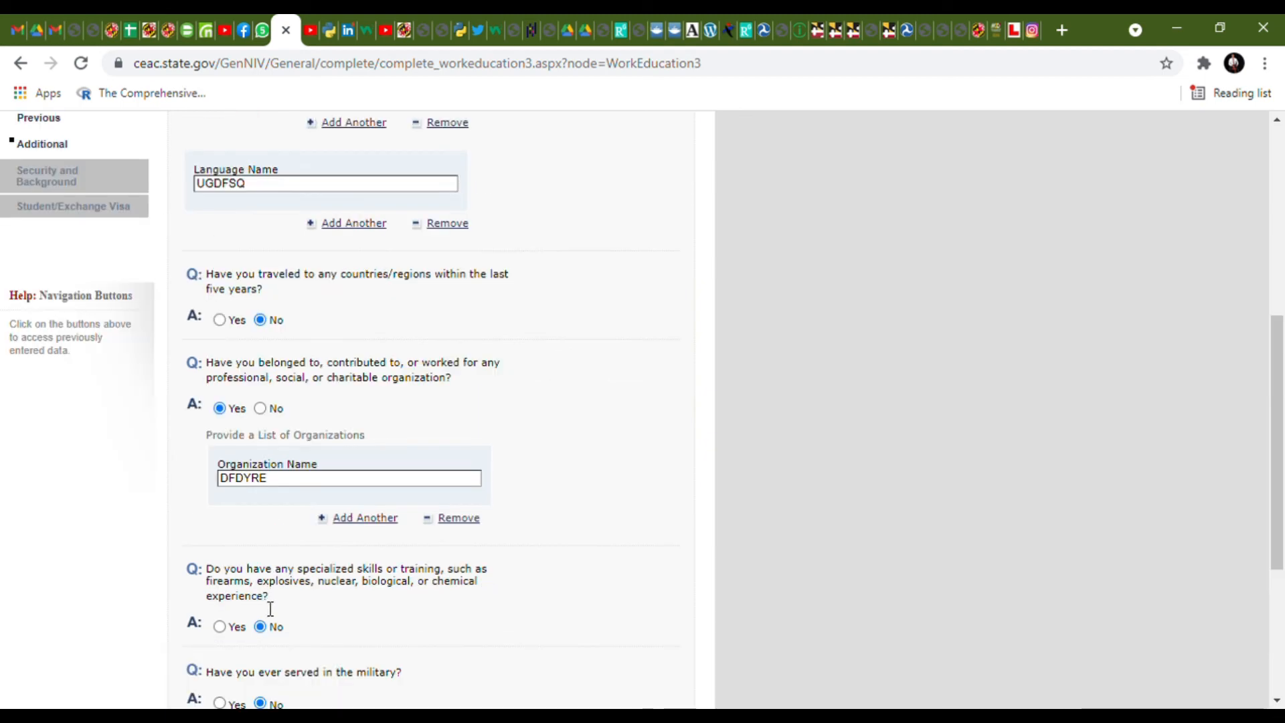
{"action": "scroll", "coordinate": [287, 644], "scroll_direction": "down", "scroll_amount": 5}
{"action": "left_click", "coordinate": [261, 517]}
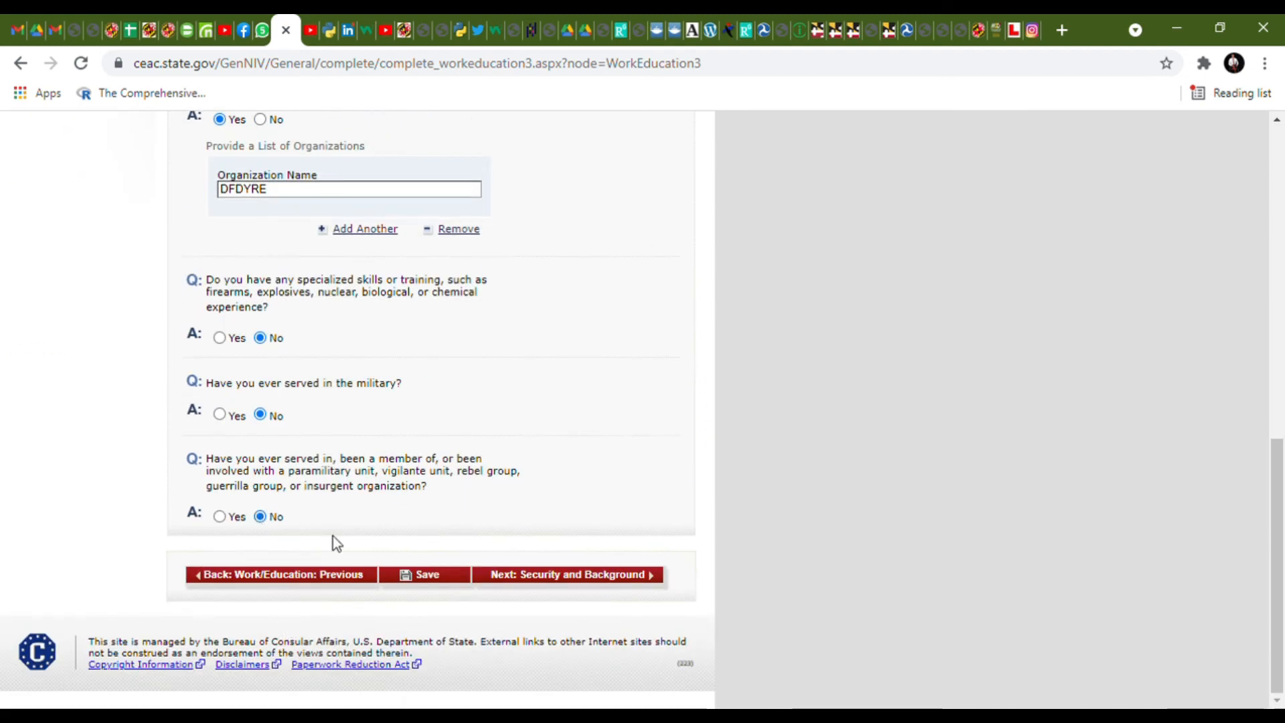
{"action": "left_click", "coordinate": [559, 580]}
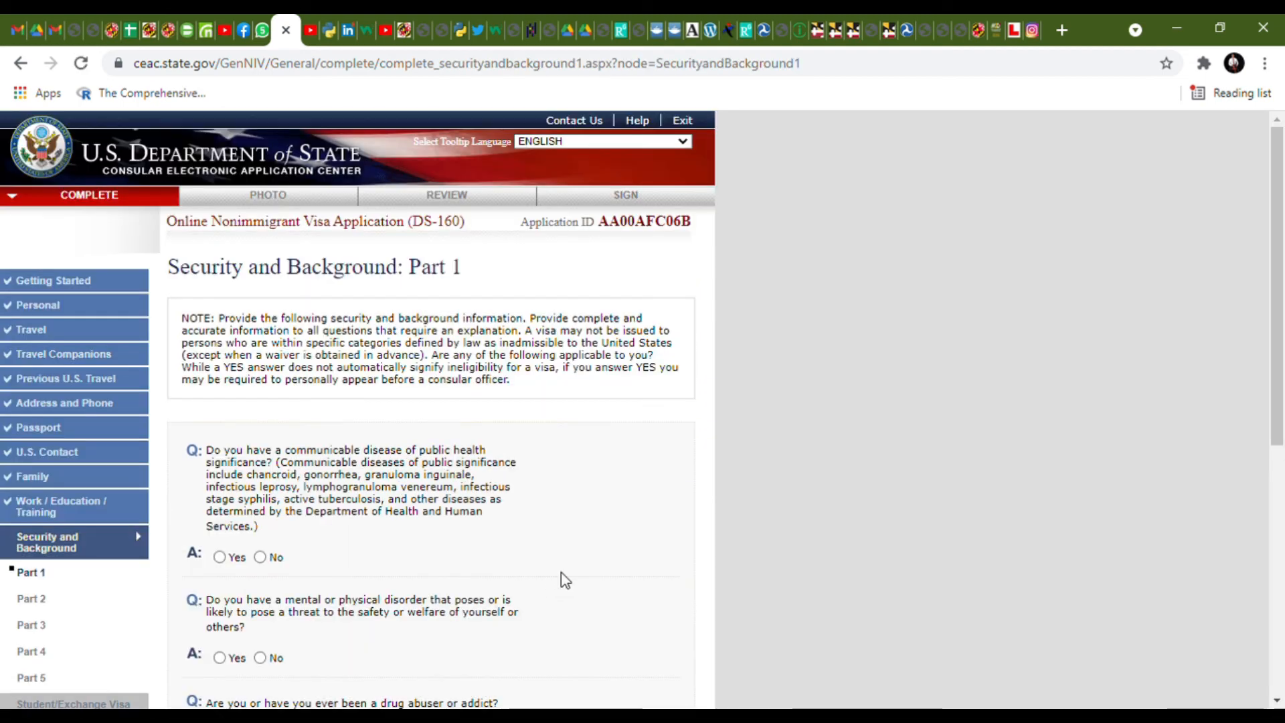
- Answer No to the communicable disease, disorder and drug abuse questions in Part 1
{"action": "scroll", "coordinate": [536, 555], "scroll_direction": "down", "scroll_amount": 3}
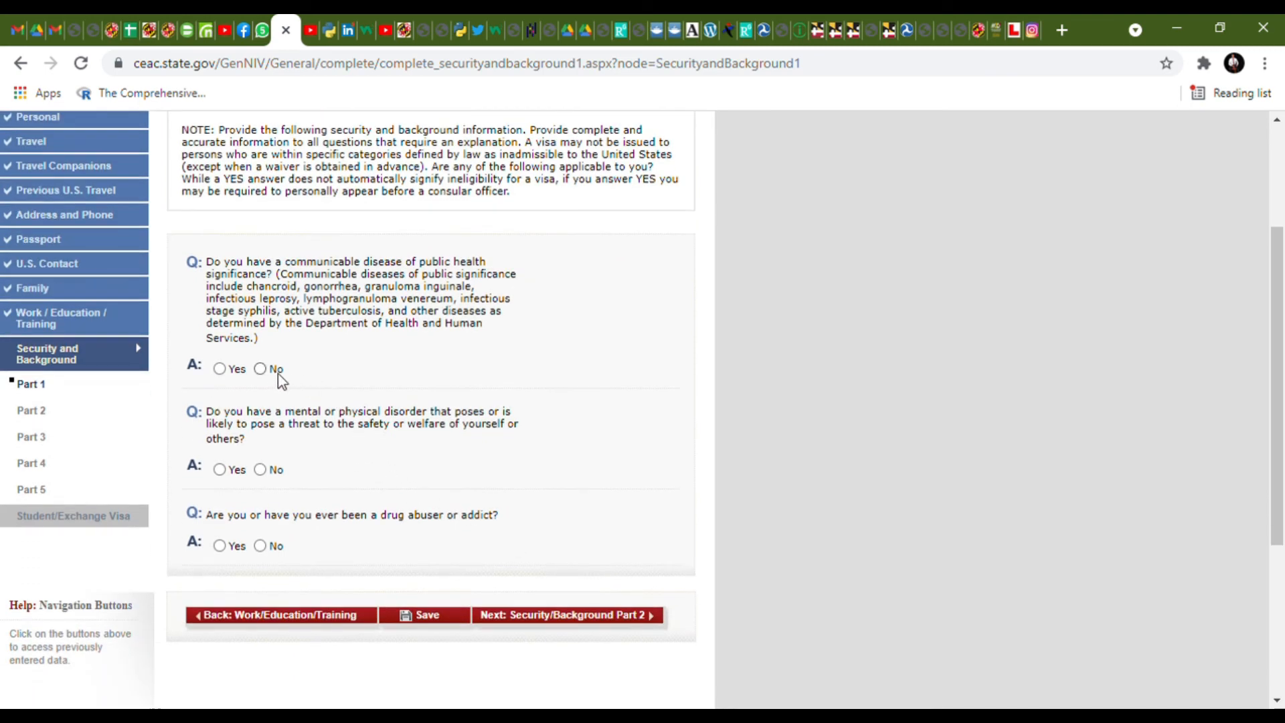
{"action": "left_click", "coordinate": [258, 372]}
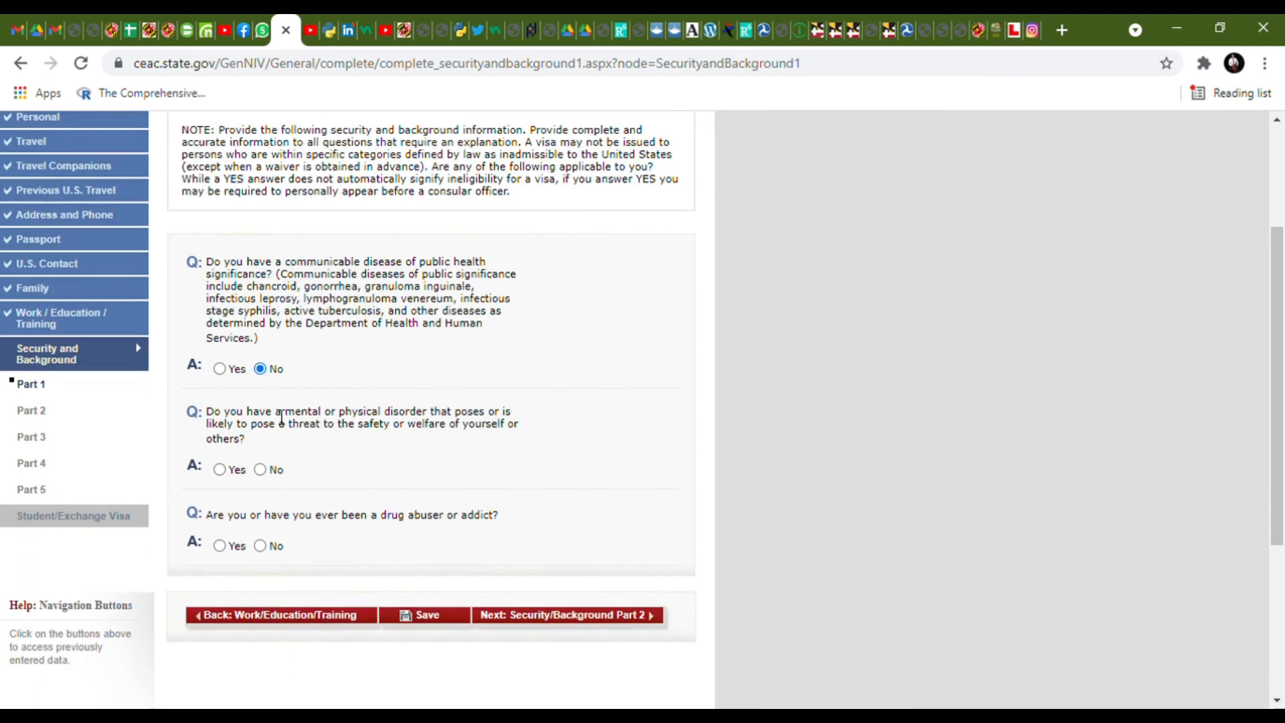
{"action": "left_click", "coordinate": [265, 476]}
{"action": "left_click", "coordinate": [260, 546]}
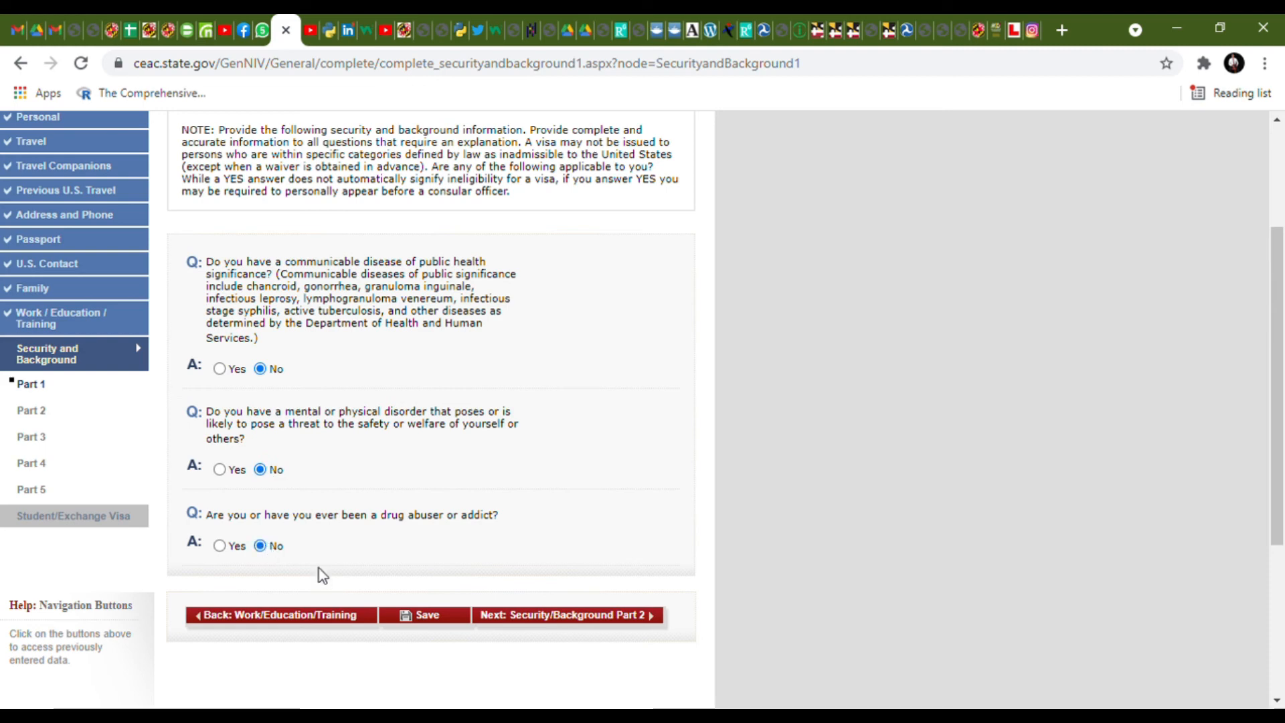
{"action": "left_click", "coordinate": [522, 618]}
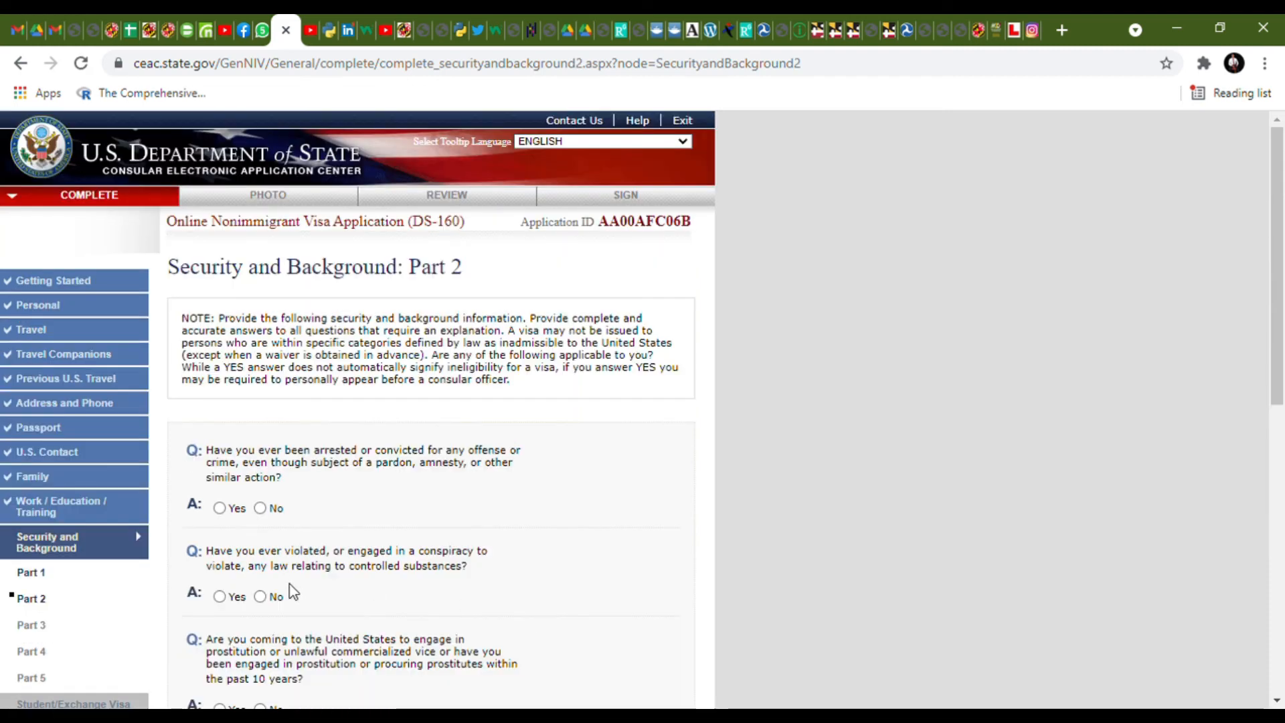
- Answer No to arrest, controlled substances, prostitution, money laundering and trafficking questions in Part 2
{"action": "left_click", "coordinate": [259, 509]}
{"action": "scroll", "coordinate": [270, 523], "scroll_direction": "down", "scroll_amount": 3}
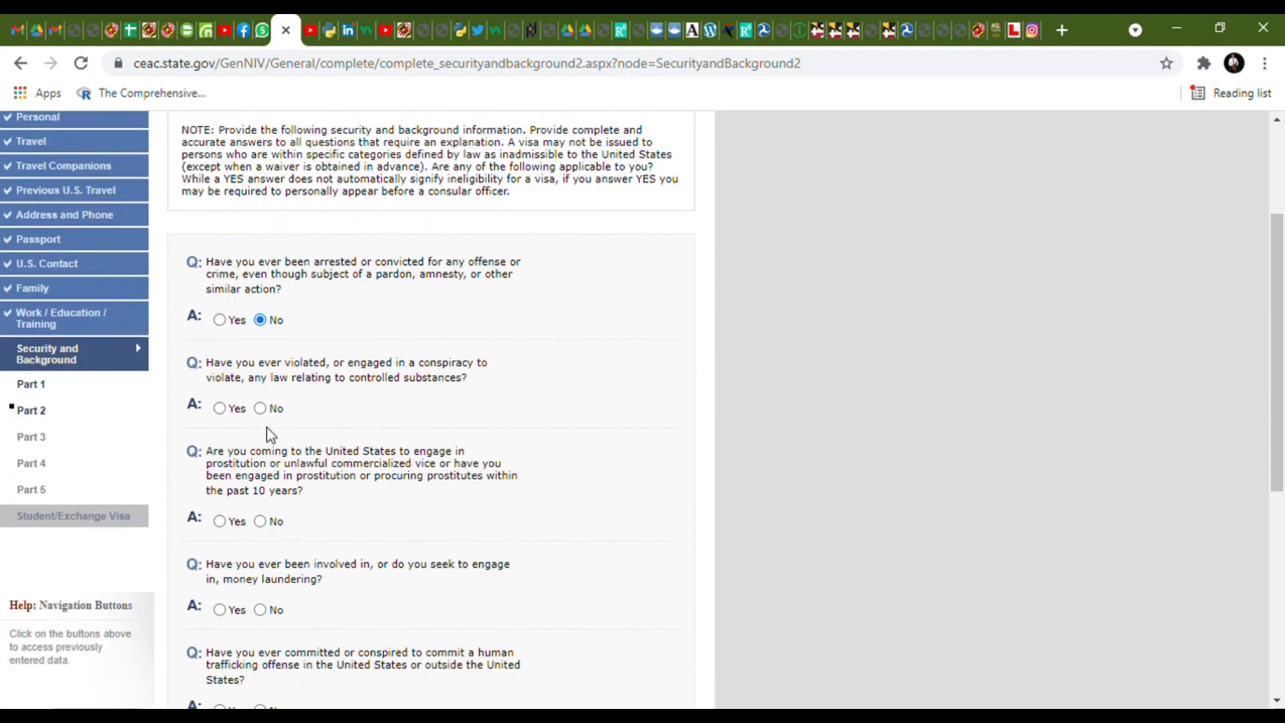
{"action": "left_click", "coordinate": [260, 408]}
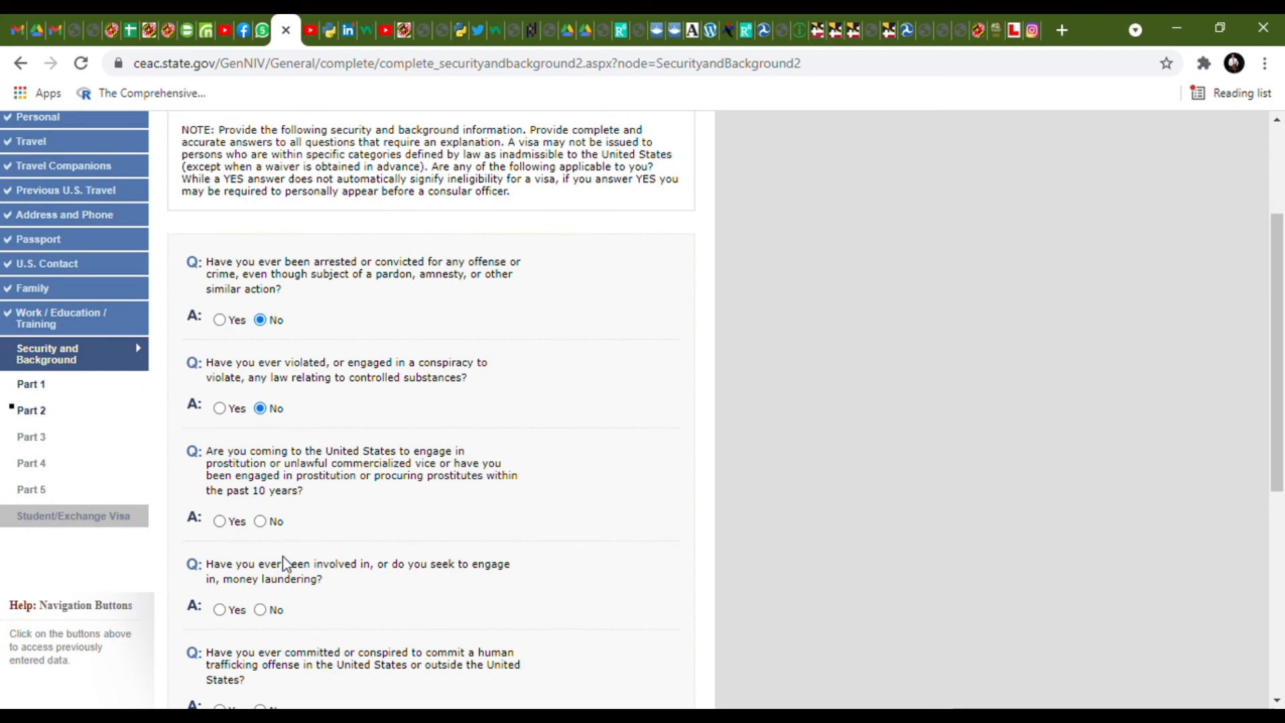
{"action": "left_click", "coordinate": [260, 522]}
{"action": "left_click", "coordinate": [260, 609]}
{"action": "scroll", "coordinate": [270, 602], "scroll_direction": "down", "scroll_amount": 3}
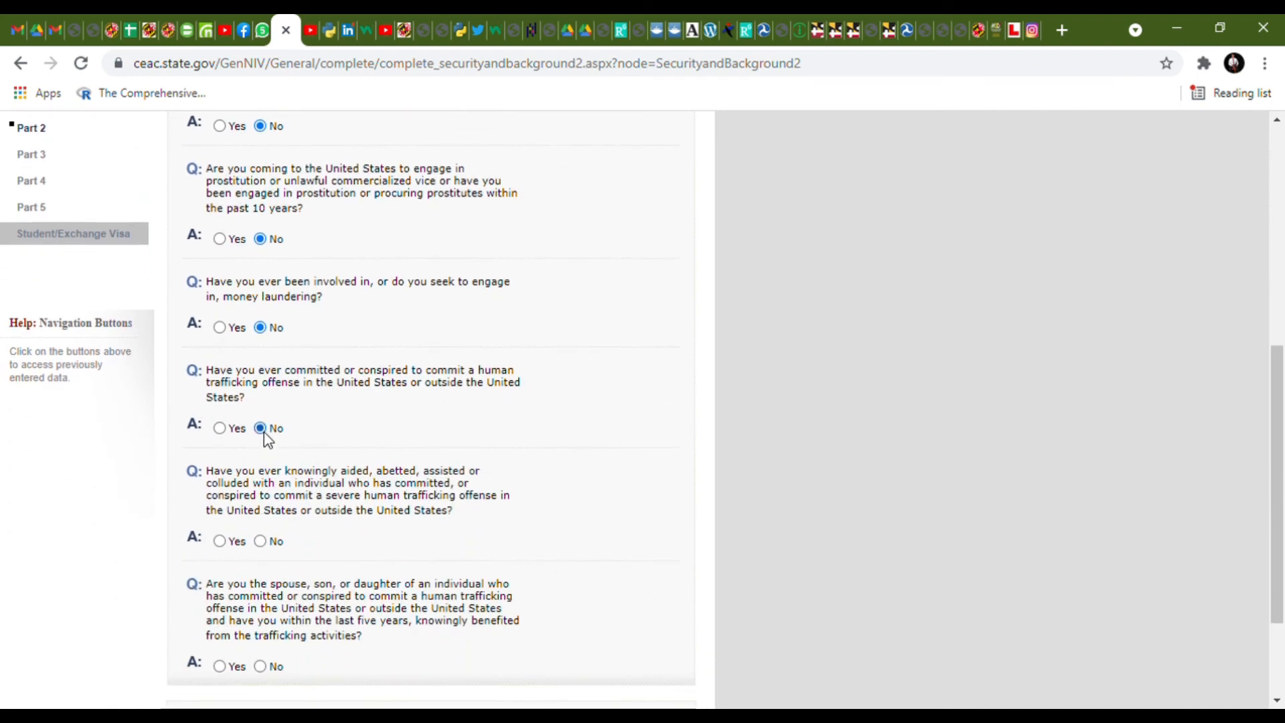
{"action": "left_click", "coordinate": [260, 541]}
{"action": "scroll", "coordinate": [280, 566], "scroll_direction": "down", "scroll_amount": 2}
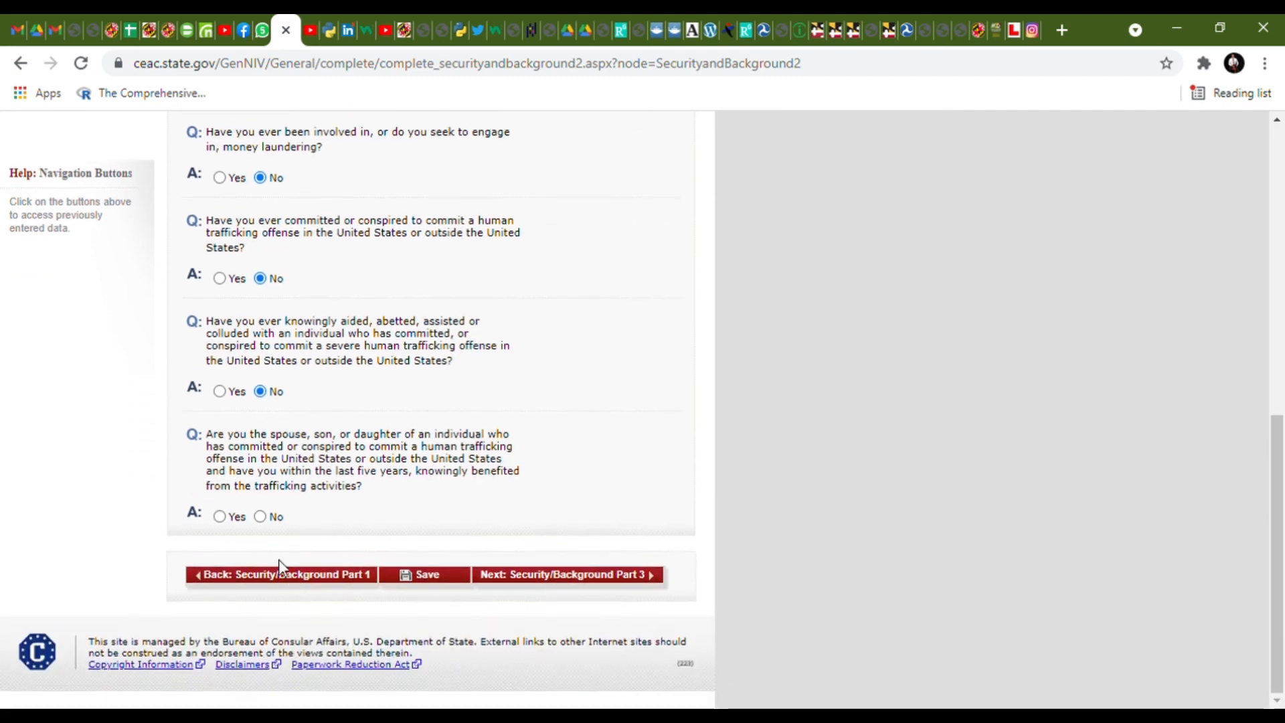
{"action": "left_click", "coordinate": [261, 518]}
{"action": "left_click", "coordinate": [562, 575]}
- Answer No to espionage, terrorism, terrorist financing, membership, relatives and genocide questions
{"action": "left_click", "coordinate": [260, 508]}
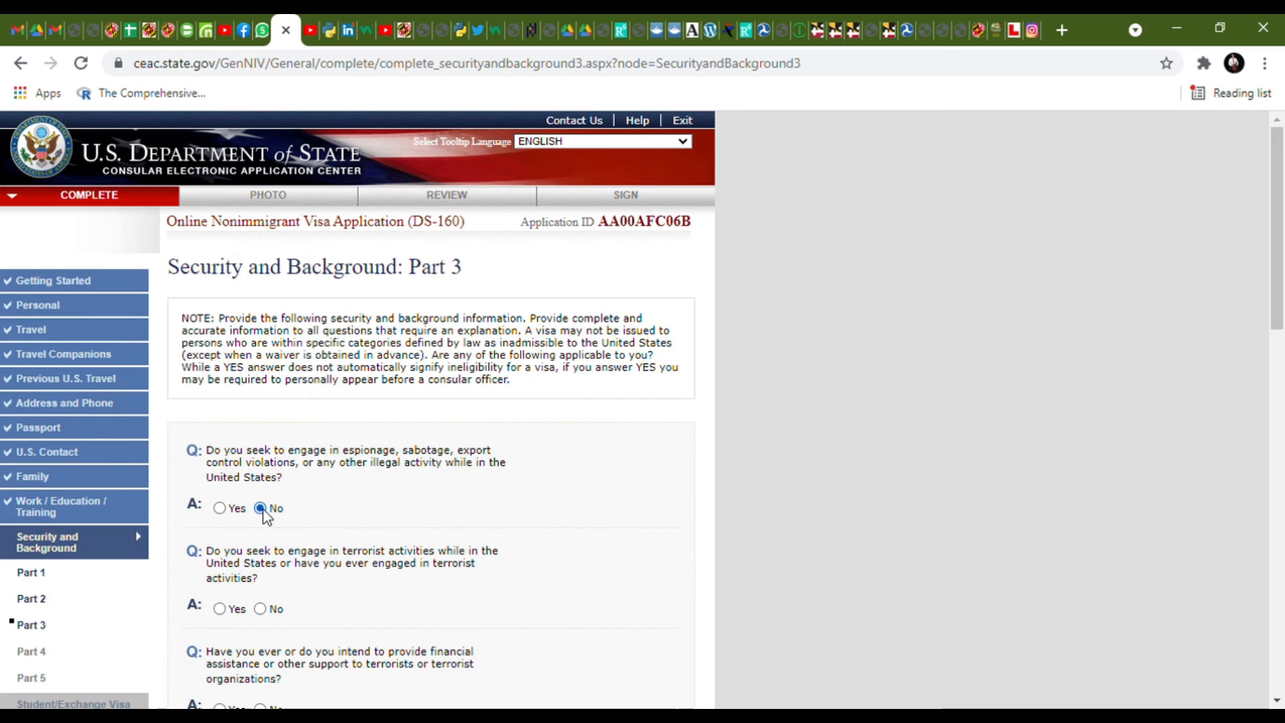
{"action": "left_click", "coordinate": [261, 609]}
{"action": "scroll", "coordinate": [337, 584], "scroll_direction": "down", "scroll_amount": 2}
{"action": "scroll", "coordinate": [337, 585], "scroll_direction": "down", "scroll_amount": 5}
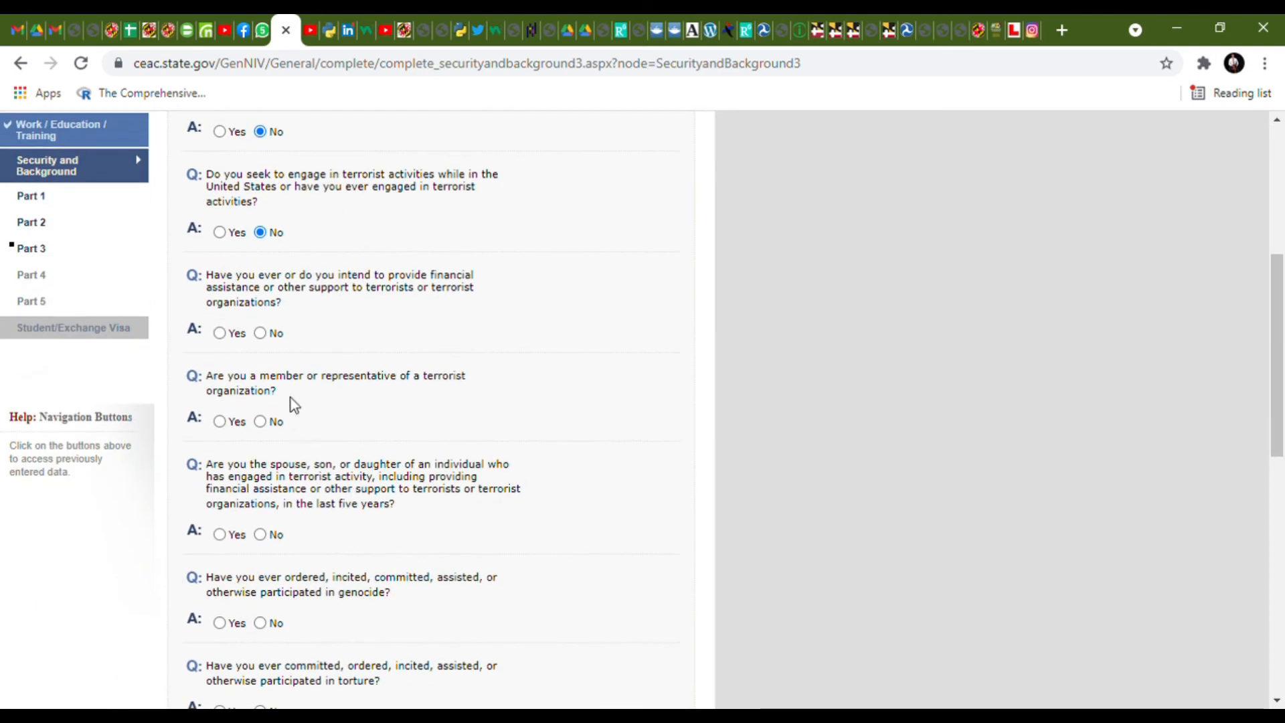
{"action": "left_click", "coordinate": [260, 334]}
{"action": "left_click", "coordinate": [260, 421]}
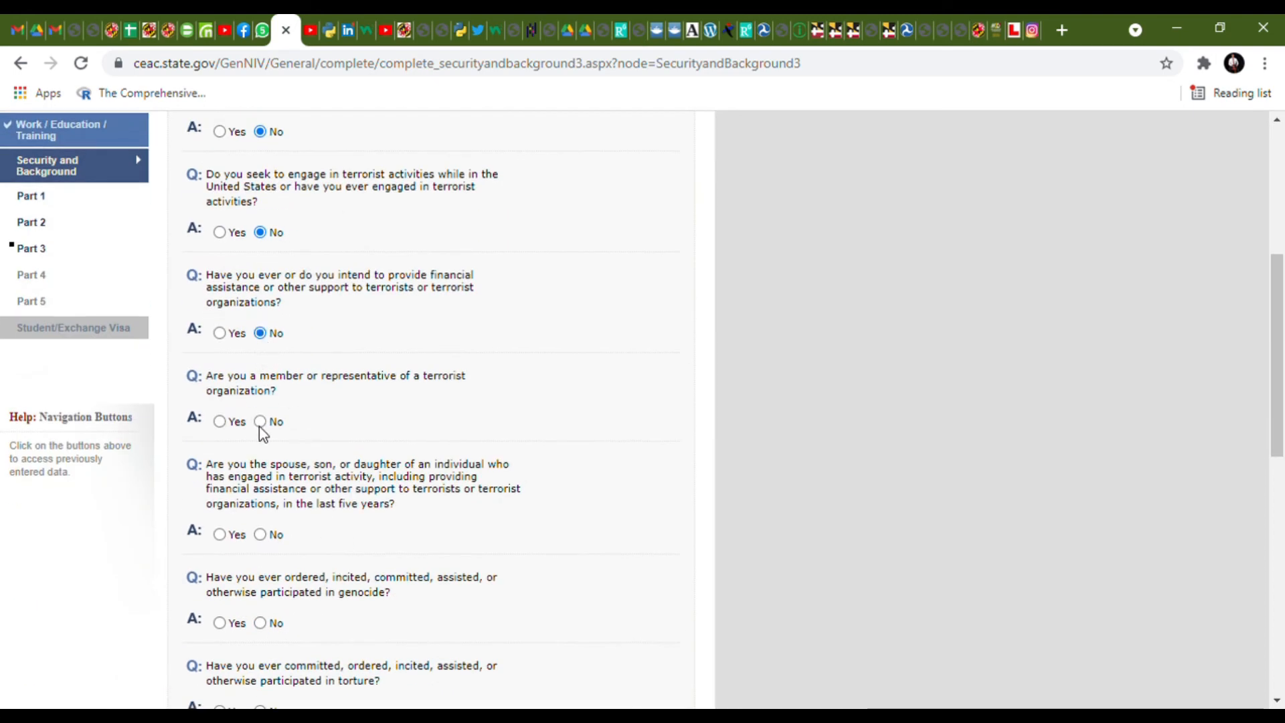
{"action": "left_click", "coordinate": [260, 534]}
{"action": "left_click", "coordinate": [260, 622]}
- Answer No to torture, extrajudicial killings, child soldiers, religious freedom, population control and organ transplantation
{"action": "scroll", "coordinate": [264, 625], "scroll_direction": "down", "scroll_amount": 7}
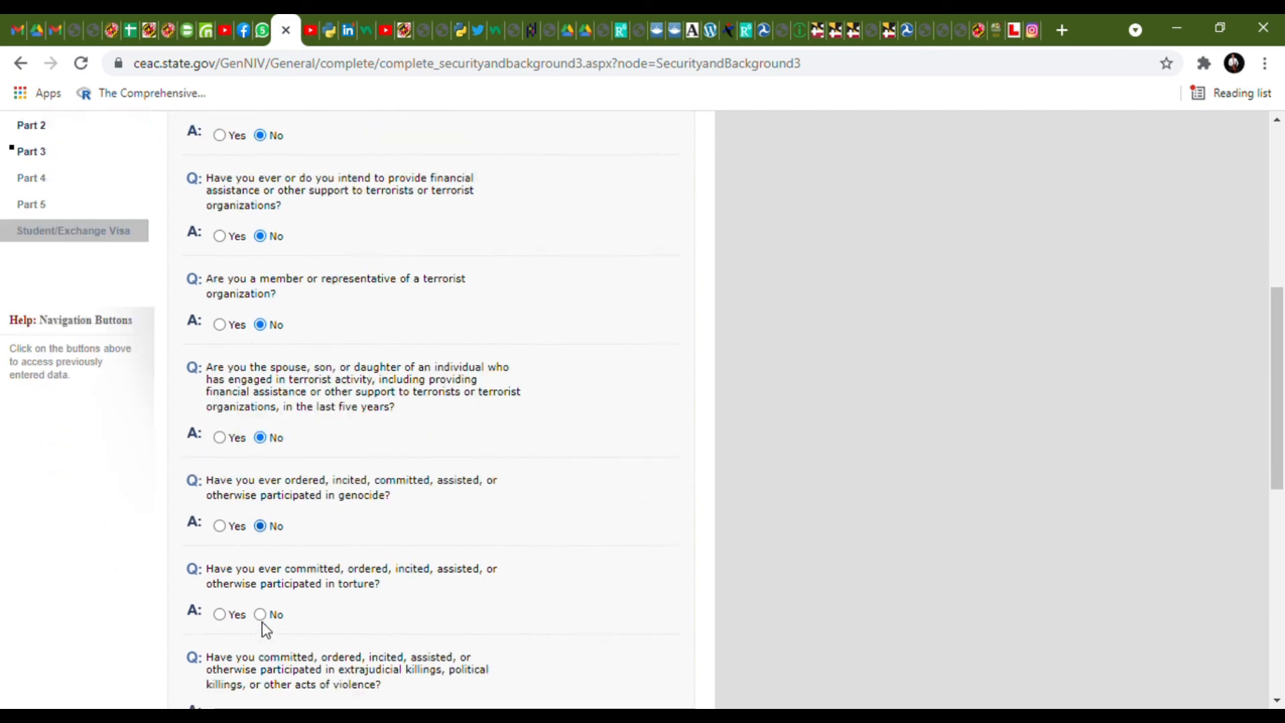
{"action": "left_click", "coordinate": [261, 335]}
{"action": "left_click", "coordinate": [261, 436]}
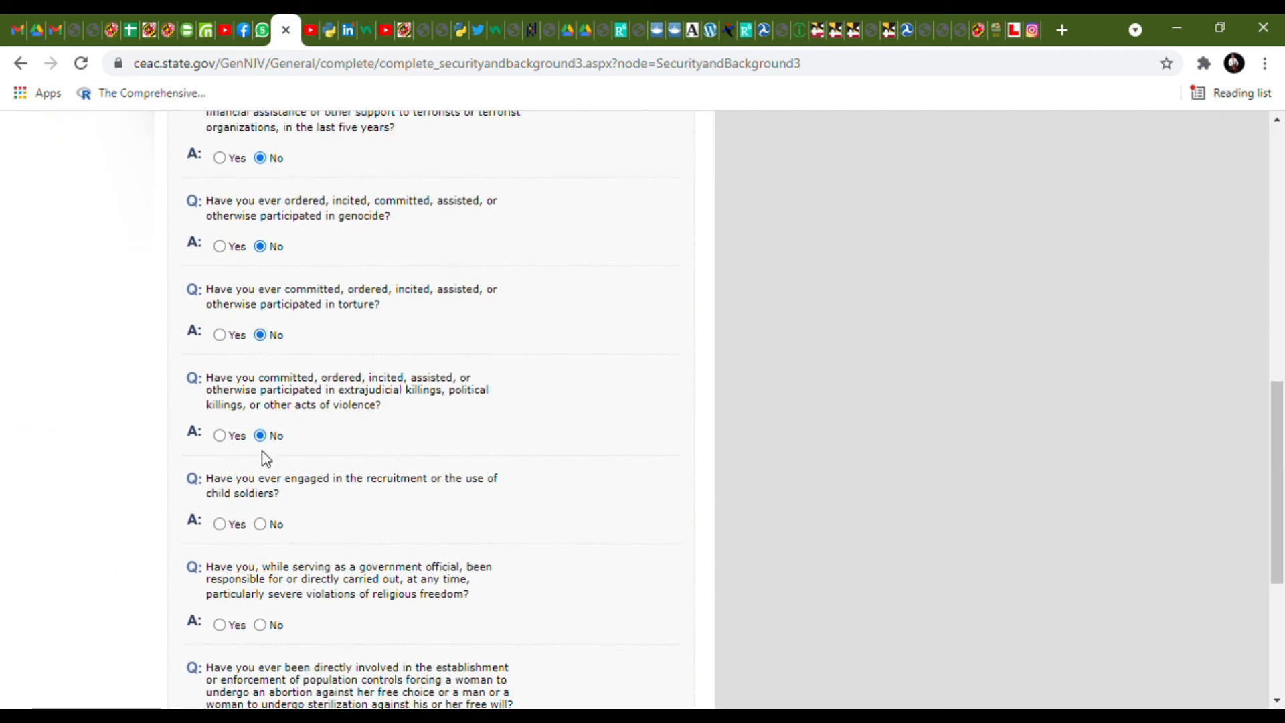
{"action": "left_click", "coordinate": [260, 524]}
{"action": "left_click", "coordinate": [261, 625]}
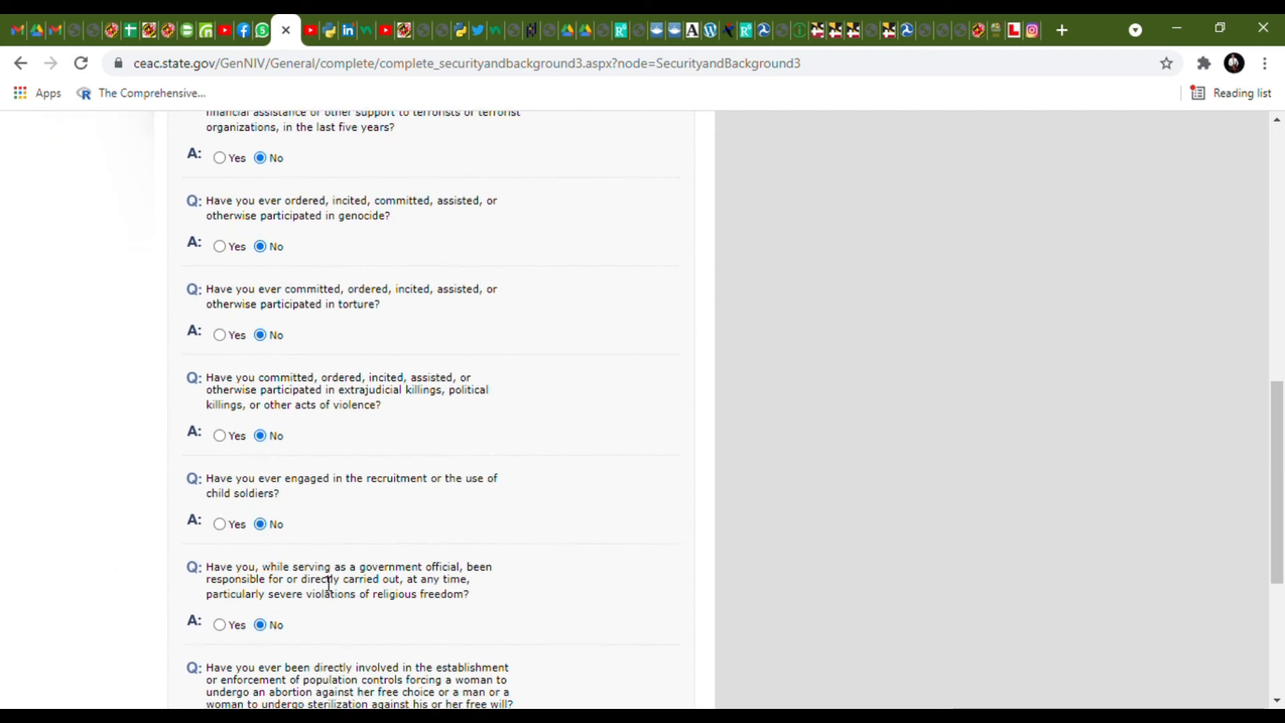
{"action": "scroll", "coordinate": [263, 629], "scroll_direction": "down", "scroll_amount": 5}
{"action": "left_click", "coordinate": [261, 427]}
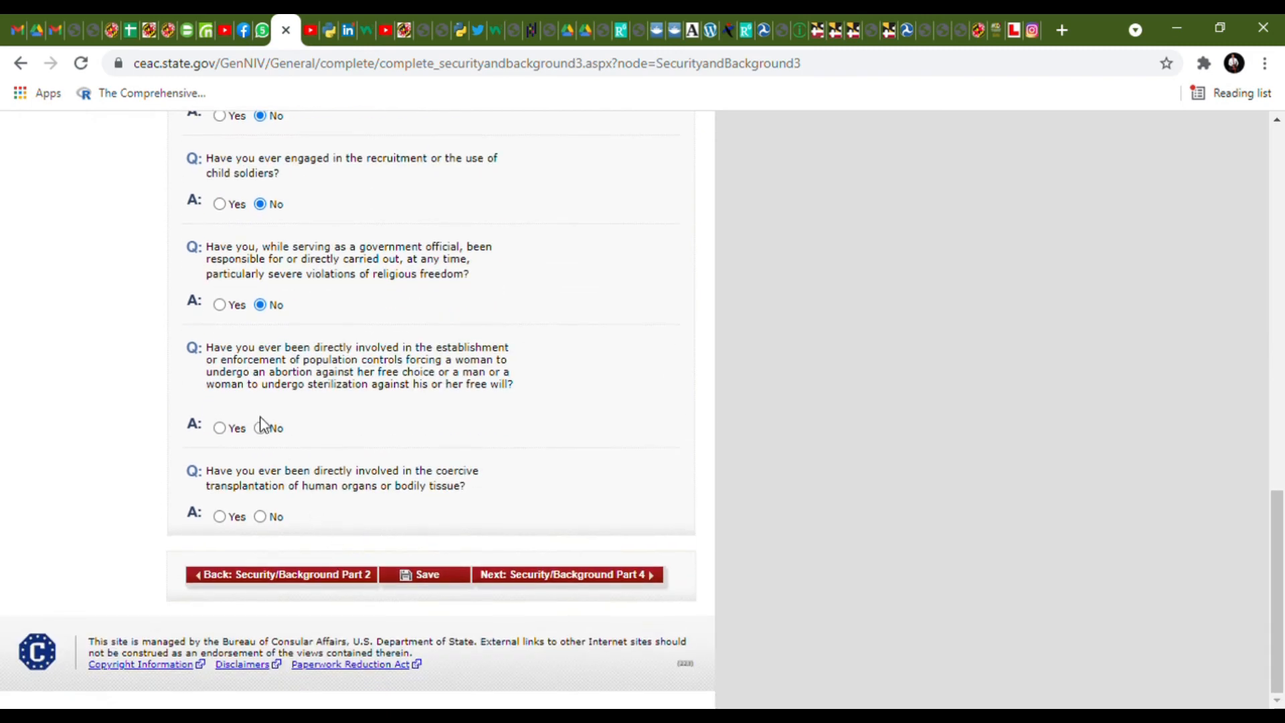
{"action": "left_click", "coordinate": [261, 517]}
{"action": "left_click", "coordinate": [525, 575]}
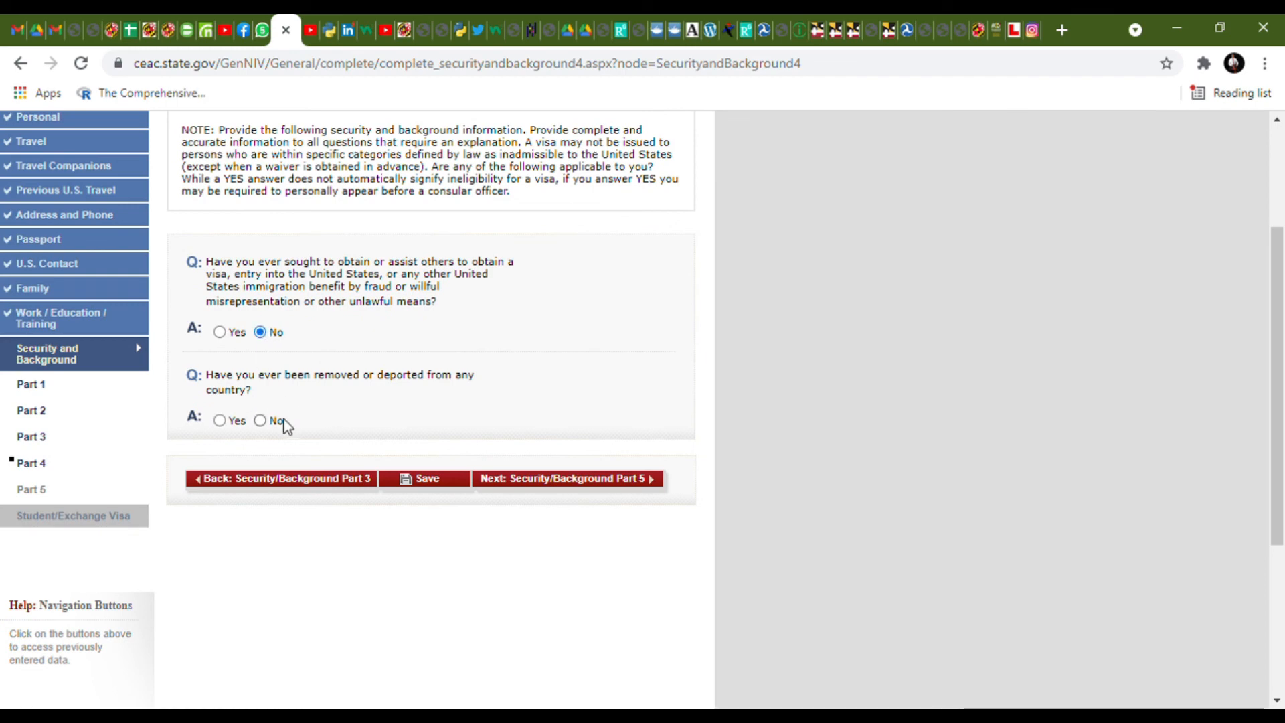
- Answer No to deportation in Part 4, then to child custody, unlawful voting and tax renunciation in Part 5
{"action": "left_click", "coordinate": [260, 420]}
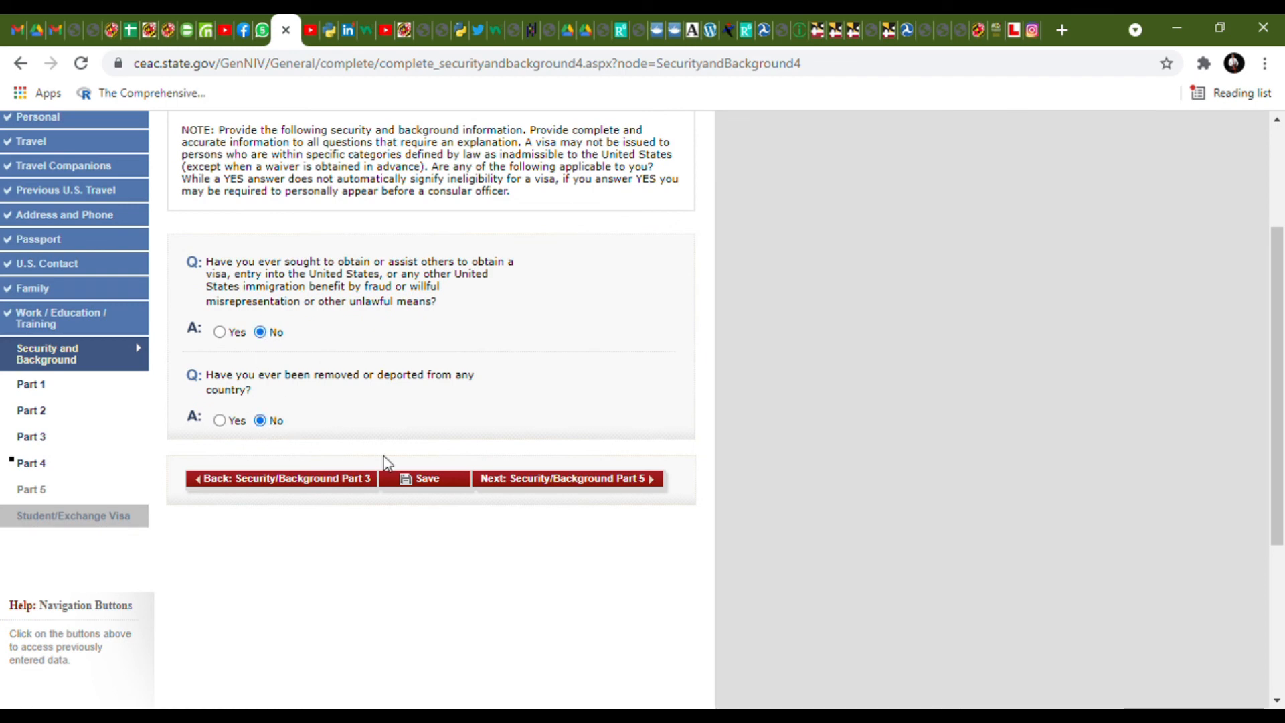
{"action": "left_click", "coordinate": [542, 495]}
{"action": "scroll", "coordinate": [536, 494], "scroll_direction": "down", "scroll_amount": 3}
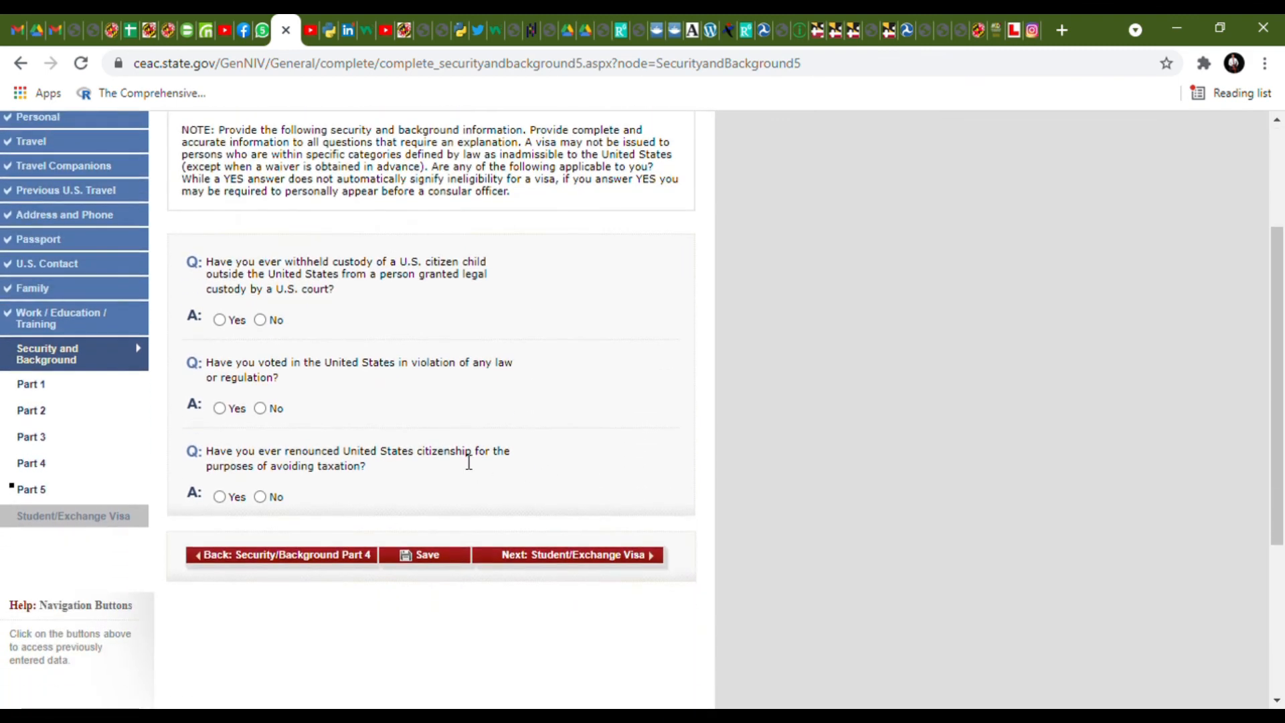
{"action": "left_click", "coordinate": [259, 319]}
{"action": "left_click", "coordinate": [260, 408]}
{"action": "left_click", "coordinate": [260, 496]}
{"action": "left_click", "coordinate": [506, 555]}
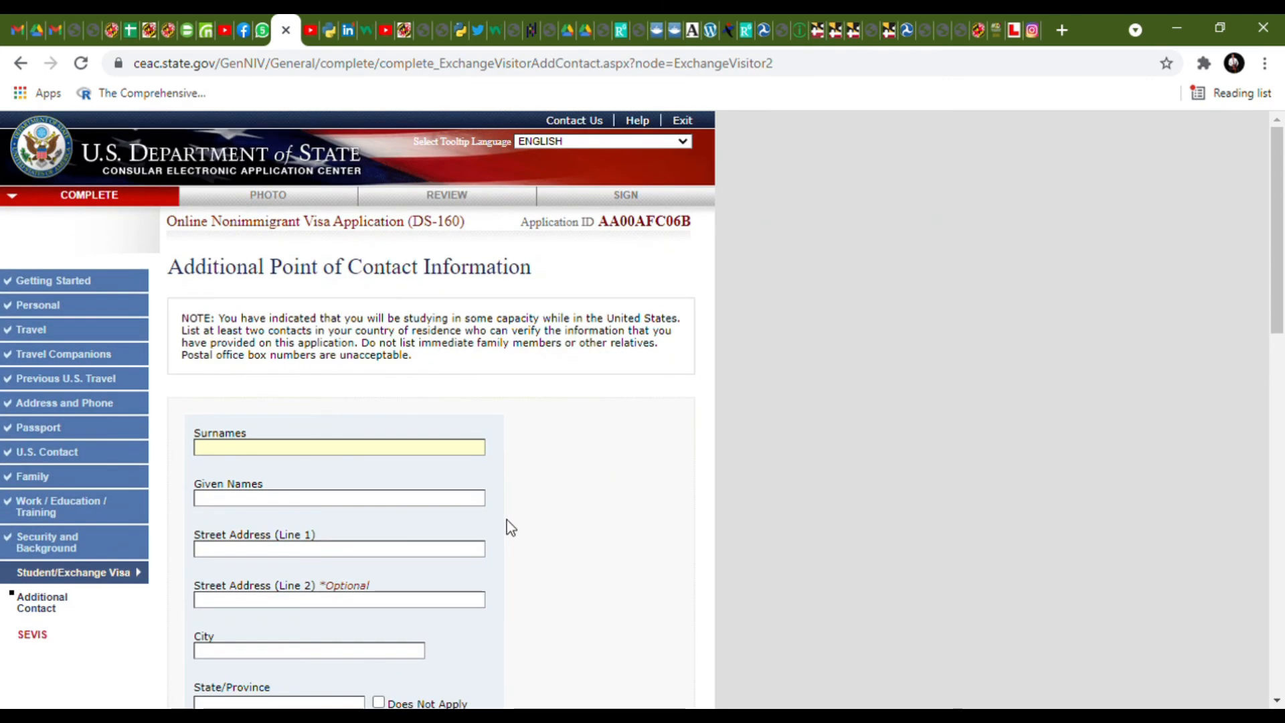
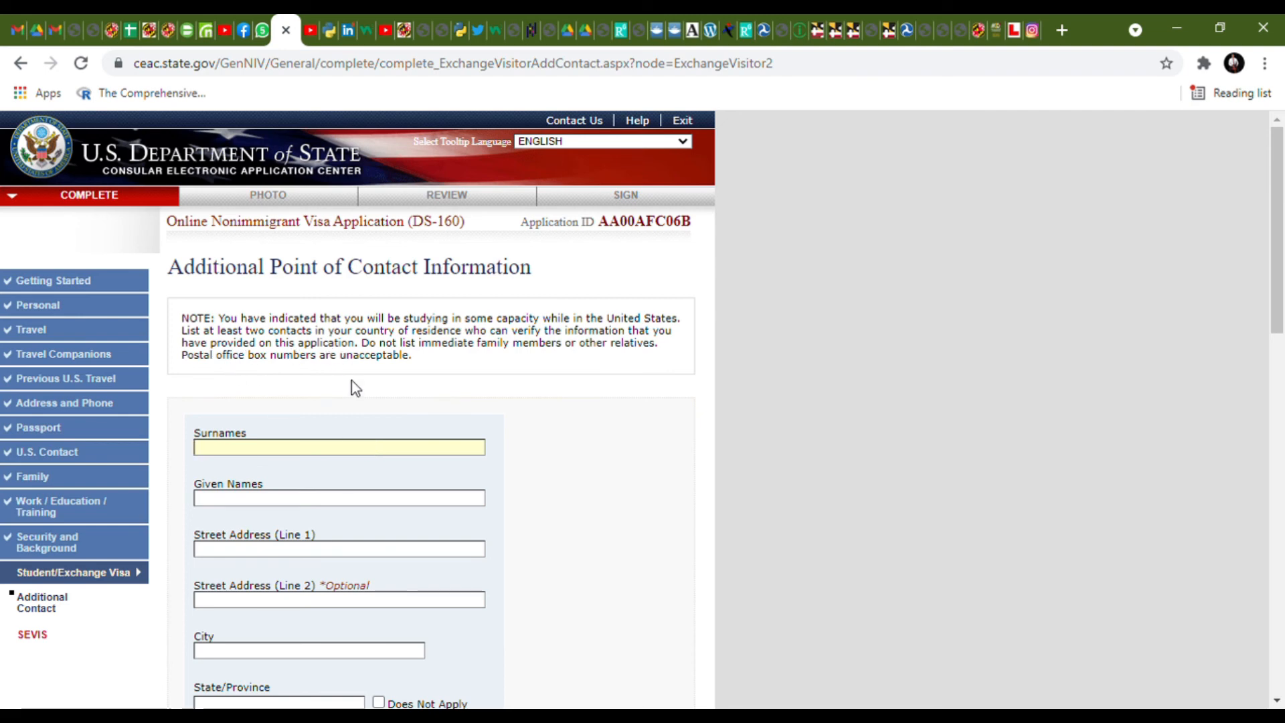
- Enter the first contact's surname, given names, street address and city, trimming stray digits from the given names
{"action": "type", "text": "FDWTRY"}
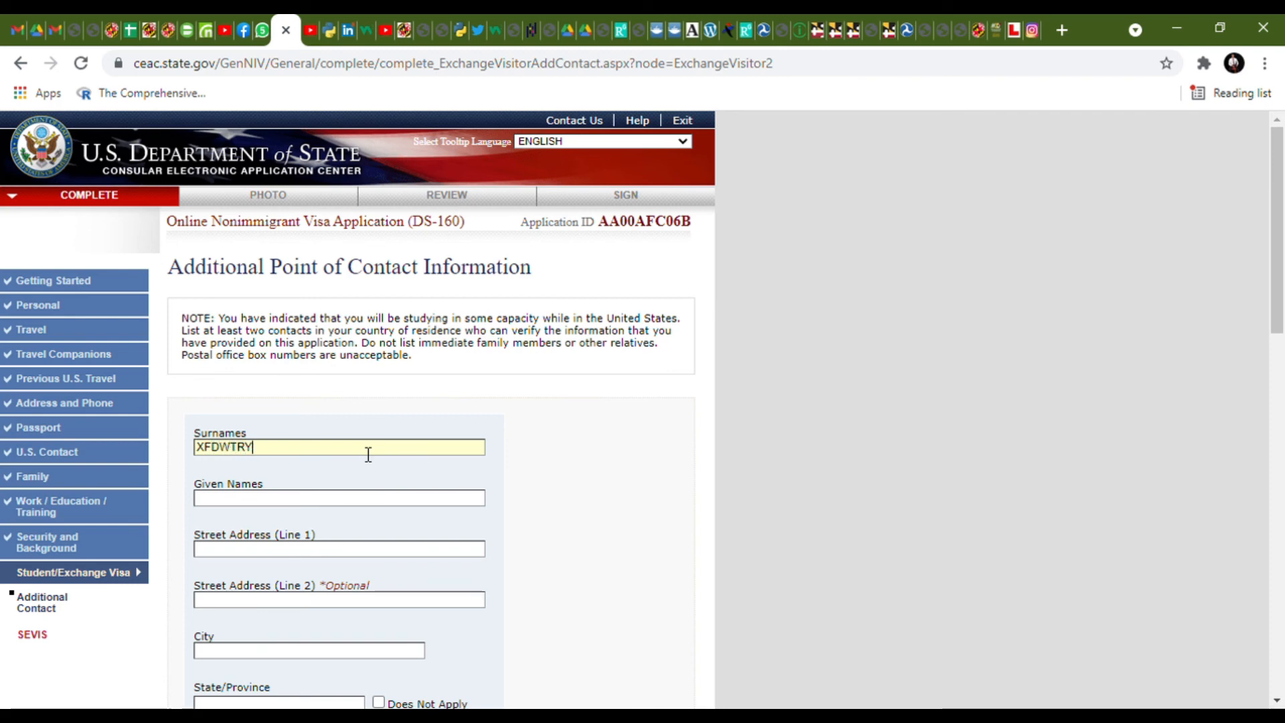
{"action": "left_click", "coordinate": [365, 500]}
{"action": "type", "text": "FDTRYU46"}
{"action": "left_click", "coordinate": [364, 549]}
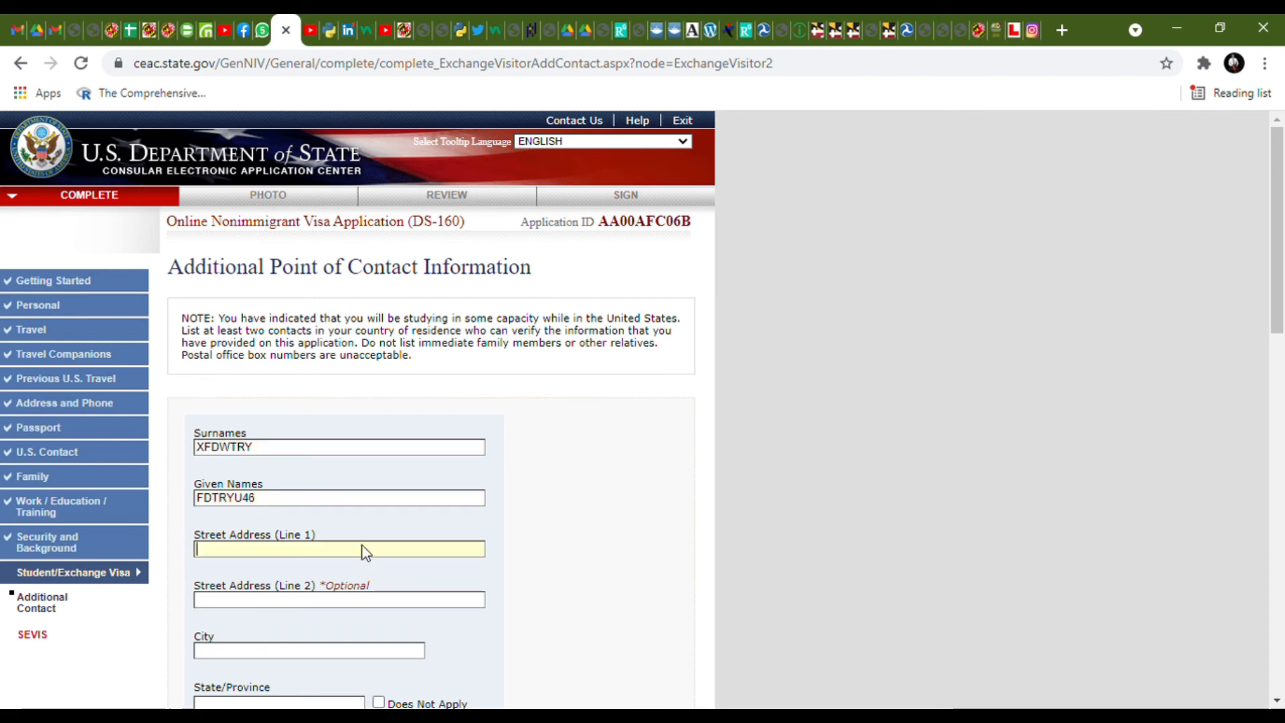
{"action": "type", "text": "SRTRY6"}
{"action": "scroll", "coordinate": [356, 566], "scroll_direction": "down", "scroll_amount": 1}
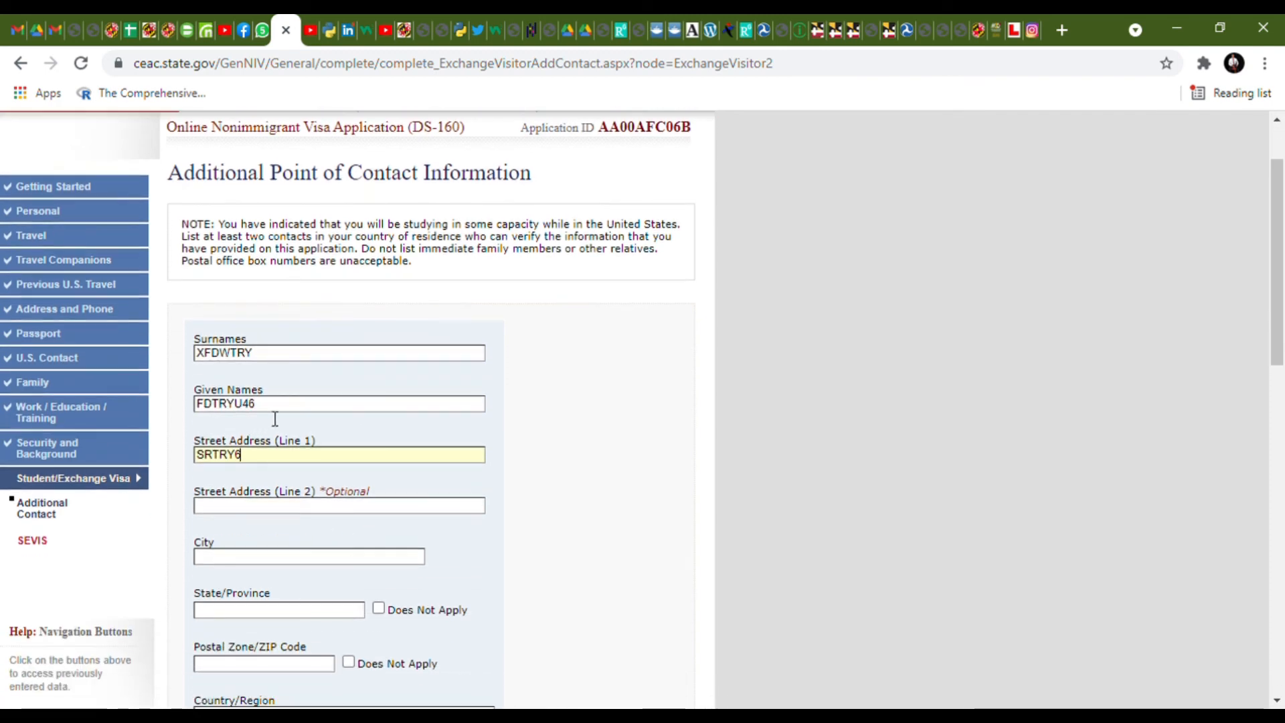
{"action": "left_click", "coordinate": [278, 405]}
{"action": "key", "text": "BackSpace"}
{"action": "key", "text": "BackSpace"}
{"action": "scroll", "coordinate": [267, 479], "scroll_direction": "down", "scroll_amount": 1}
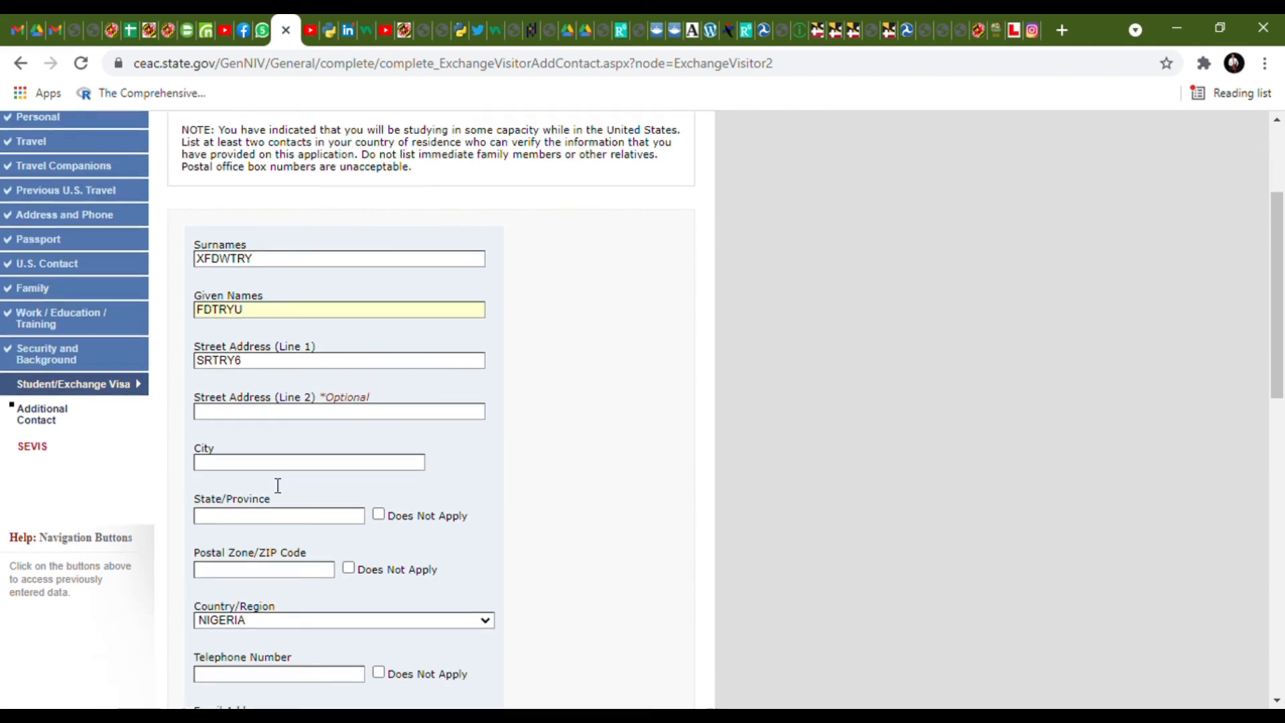
{"action": "left_click", "coordinate": [277, 463]}
{"action": "type", "text": "FDTRY"}
- Mark the first contact's state, postal code, telephone and email as Does Not Apply
{"action": "left_click", "coordinate": [277, 515]}
{"action": "type", "text": "DGRY"}
{"action": "left_click", "coordinate": [379, 514]}
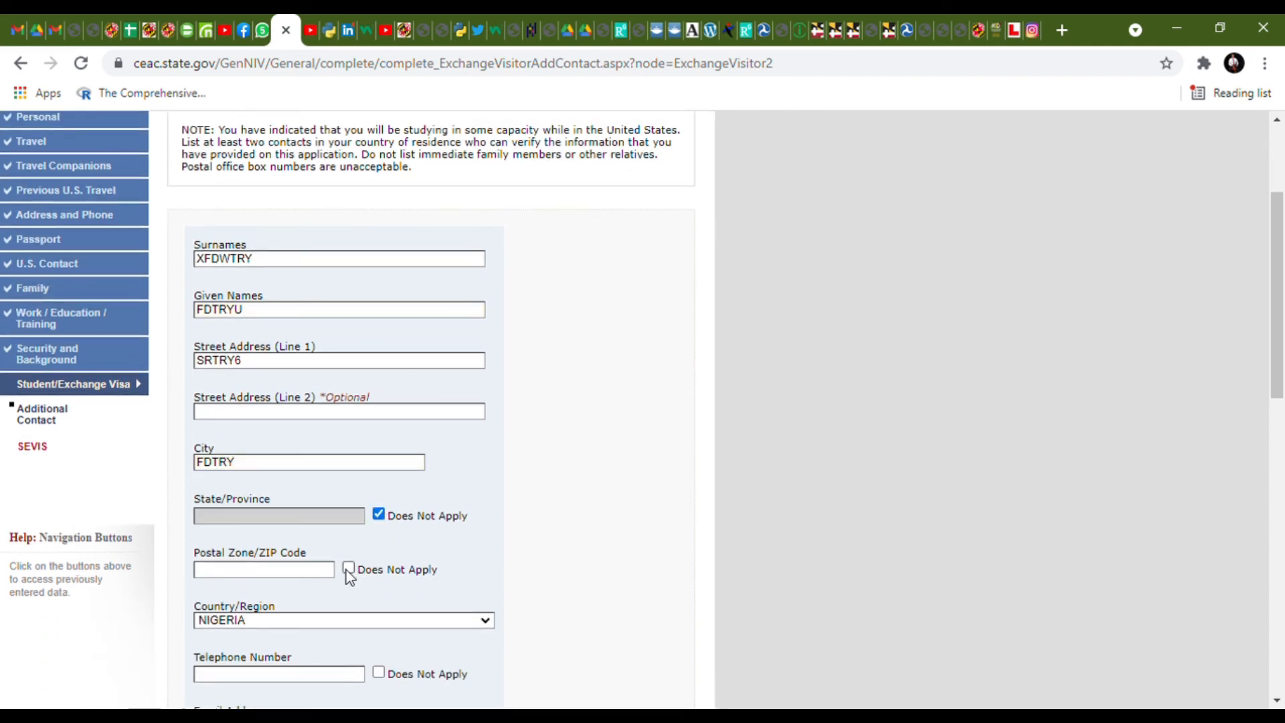
{"action": "left_click", "coordinate": [349, 570]}
{"action": "scroll", "coordinate": [422, 566], "scroll_direction": "down", "scroll_amount": 2}
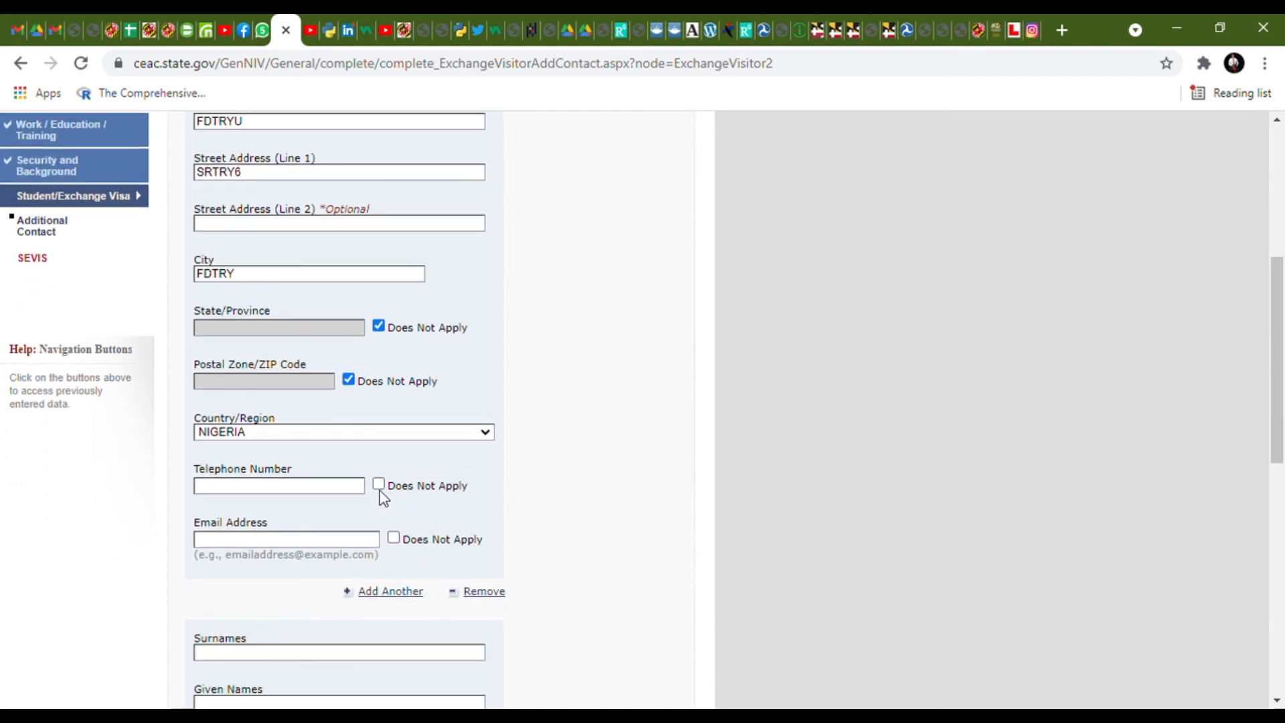
{"action": "left_click", "coordinate": [379, 484]}
{"action": "left_click", "coordinate": [394, 538]}
- Enter the second contact's surname, given names and city
{"action": "scroll", "coordinate": [397, 545], "scroll_direction": "down", "scroll_amount": 2}
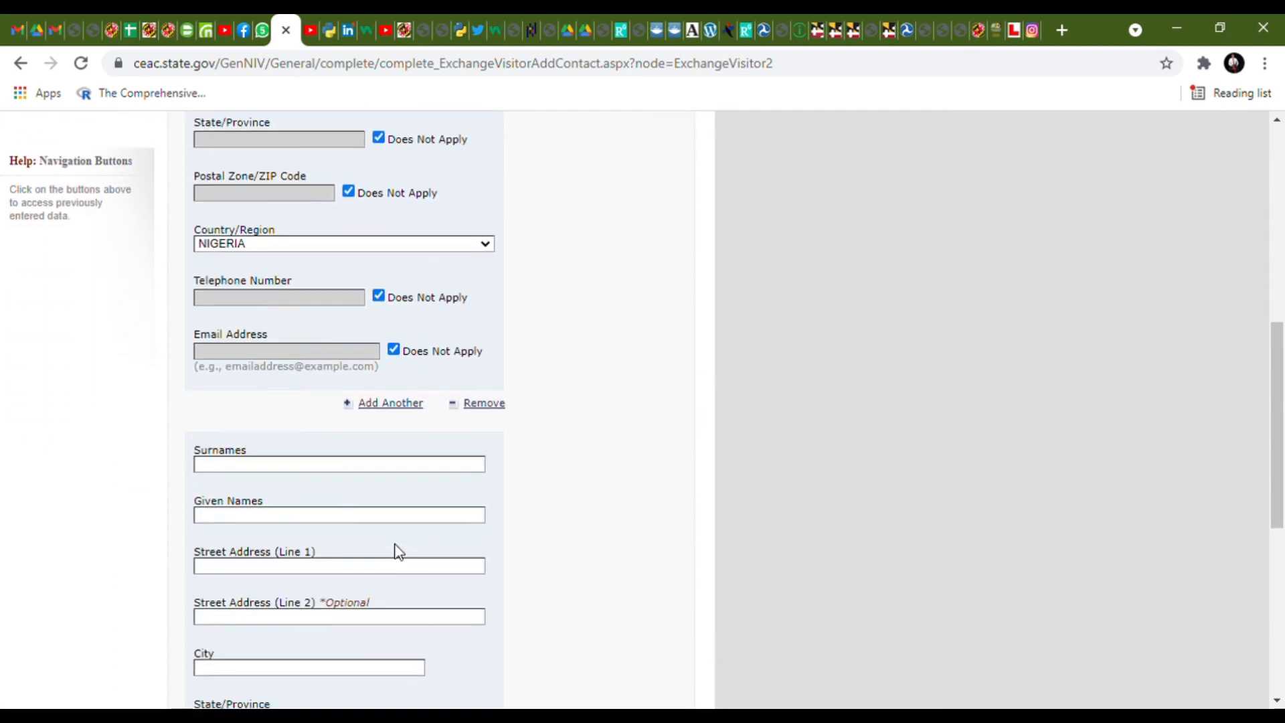
{"action": "left_click", "coordinate": [355, 469]}
{"action": "type", "text": "SFTR"}
{"action": "left_click", "coordinate": [359, 525]}
{"action": "type", "text": "DSRE"}
{"action": "scroll", "coordinate": [396, 517], "scroll_direction": "down", "scroll_amount": 2}
{"action": "left_click", "coordinate": [326, 484]}
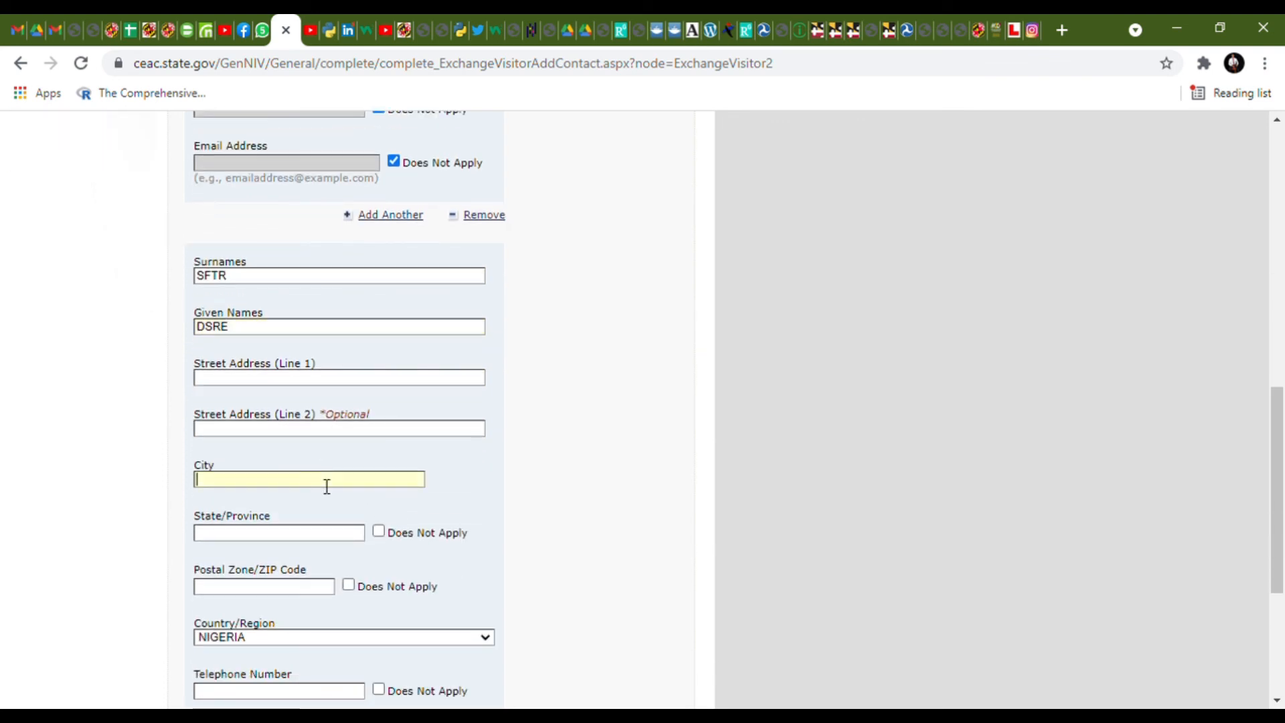
{"action": "type", "text": "FDE"}
- Mark the second contact's state, postal code, telephone and email as Does Not Apply
{"action": "left_click", "coordinate": [306, 539]}
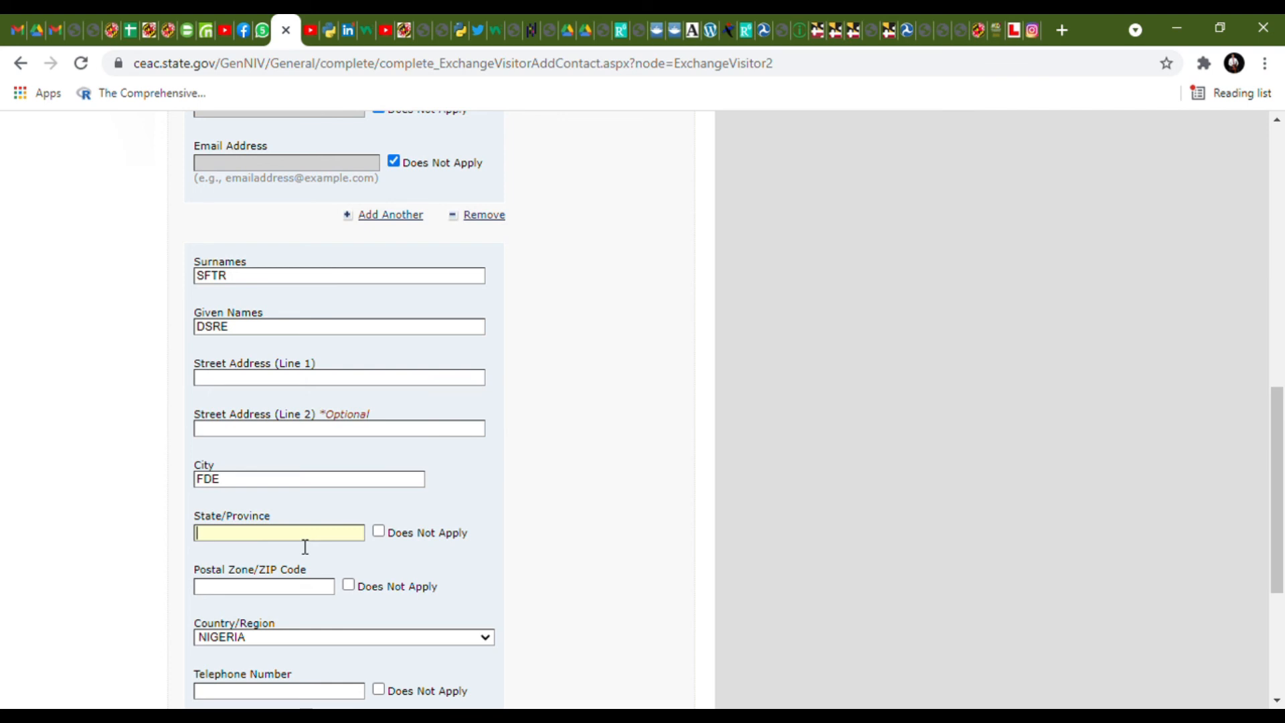
{"action": "left_click", "coordinate": [379, 533]}
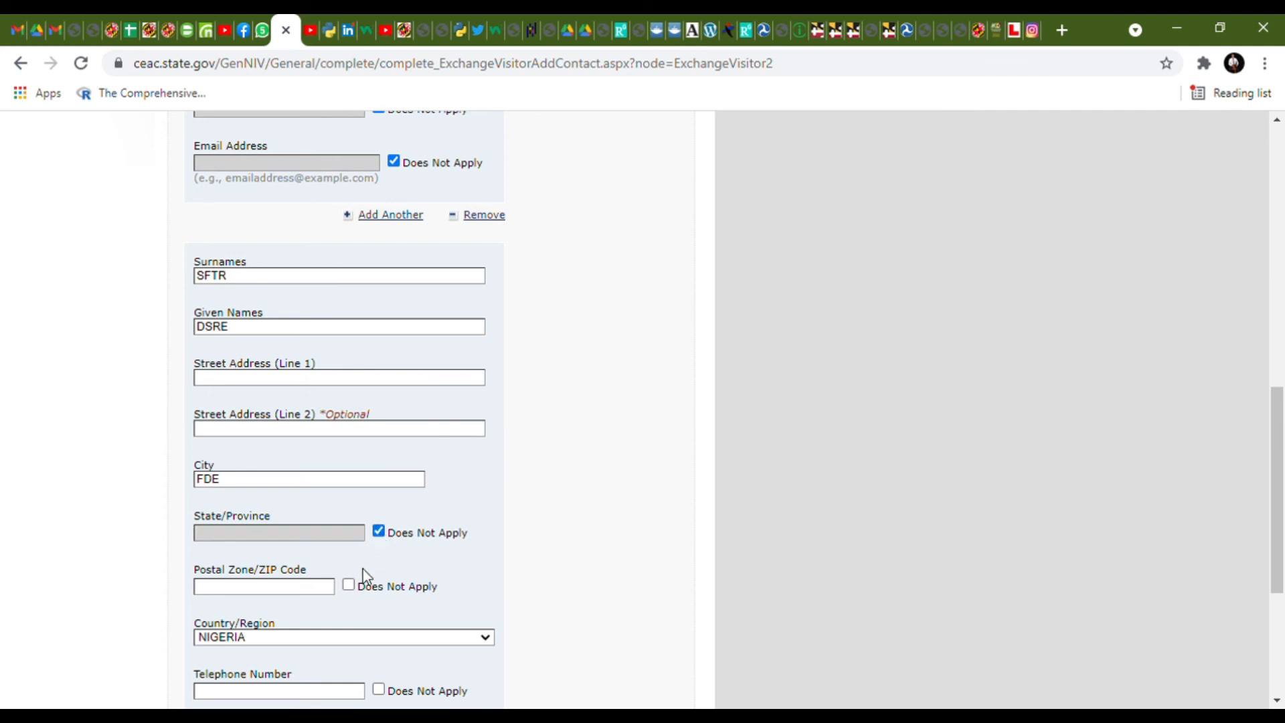
{"action": "left_click", "coordinate": [349, 585]}
{"action": "scroll", "coordinate": [384, 522], "scroll_direction": "down", "scroll_amount": 3}
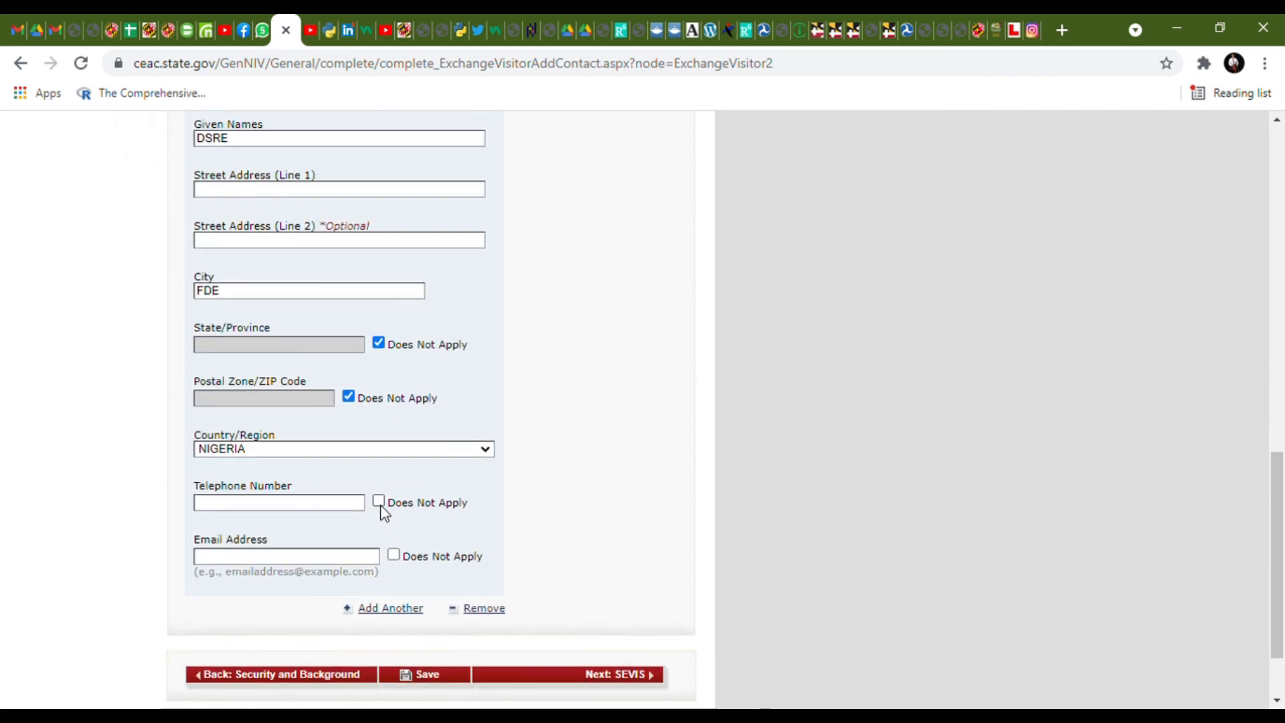
{"action": "left_click", "coordinate": [379, 502]}
{"action": "left_click", "coordinate": [394, 554]}
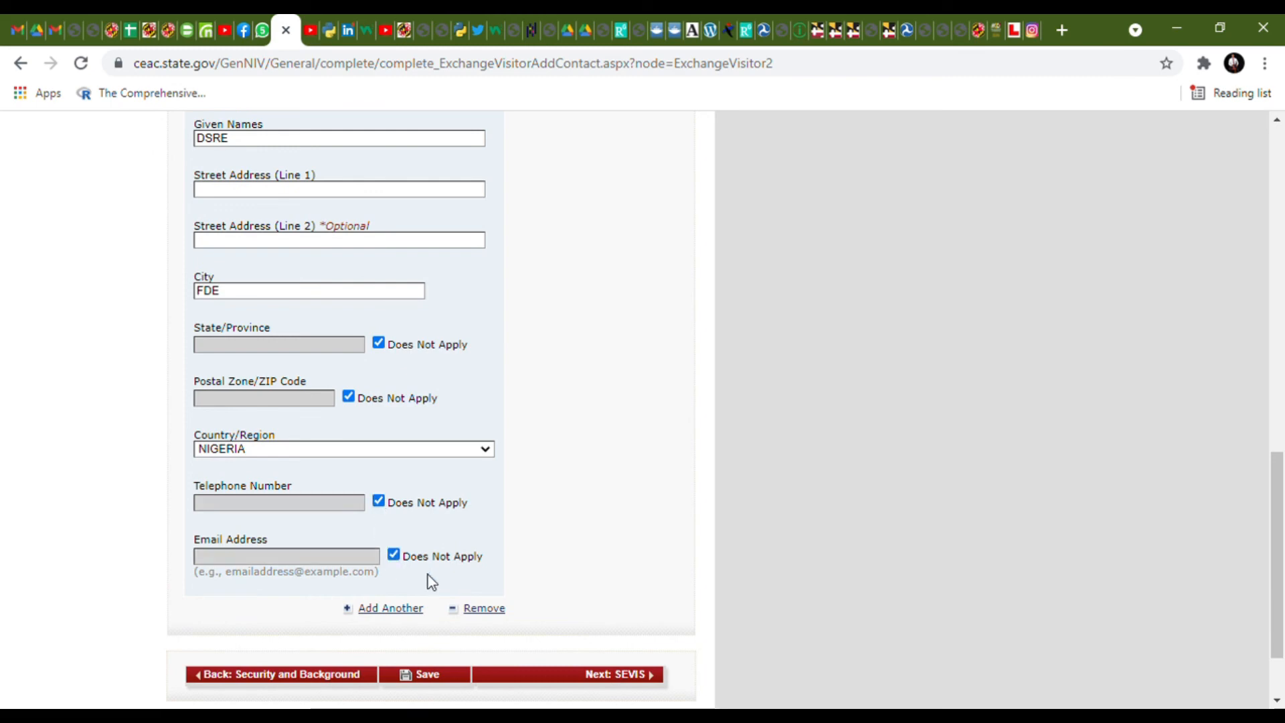
- Fix the missing street address error by autofilling the second contact's street address, then proceed to SEVIS
{"action": "left_click", "coordinate": [563, 675]}
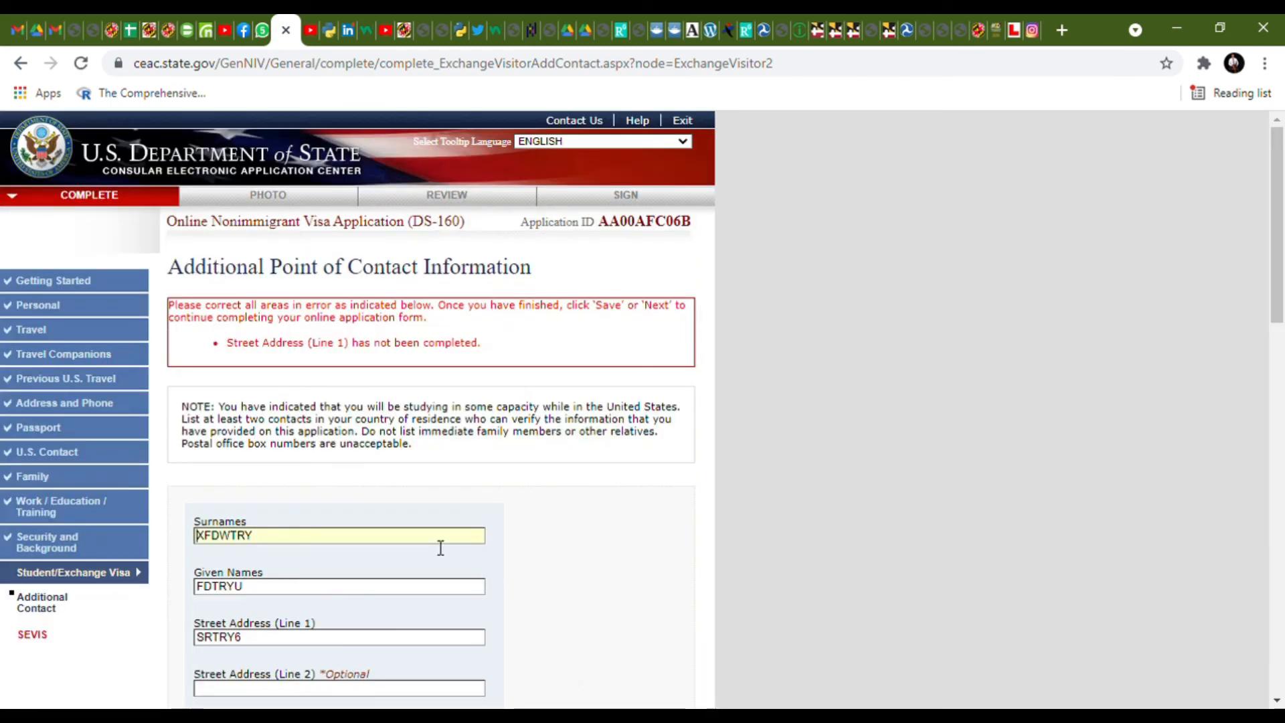
{"action": "scroll", "coordinate": [439, 542], "scroll_direction": "down", "scroll_amount": 4}
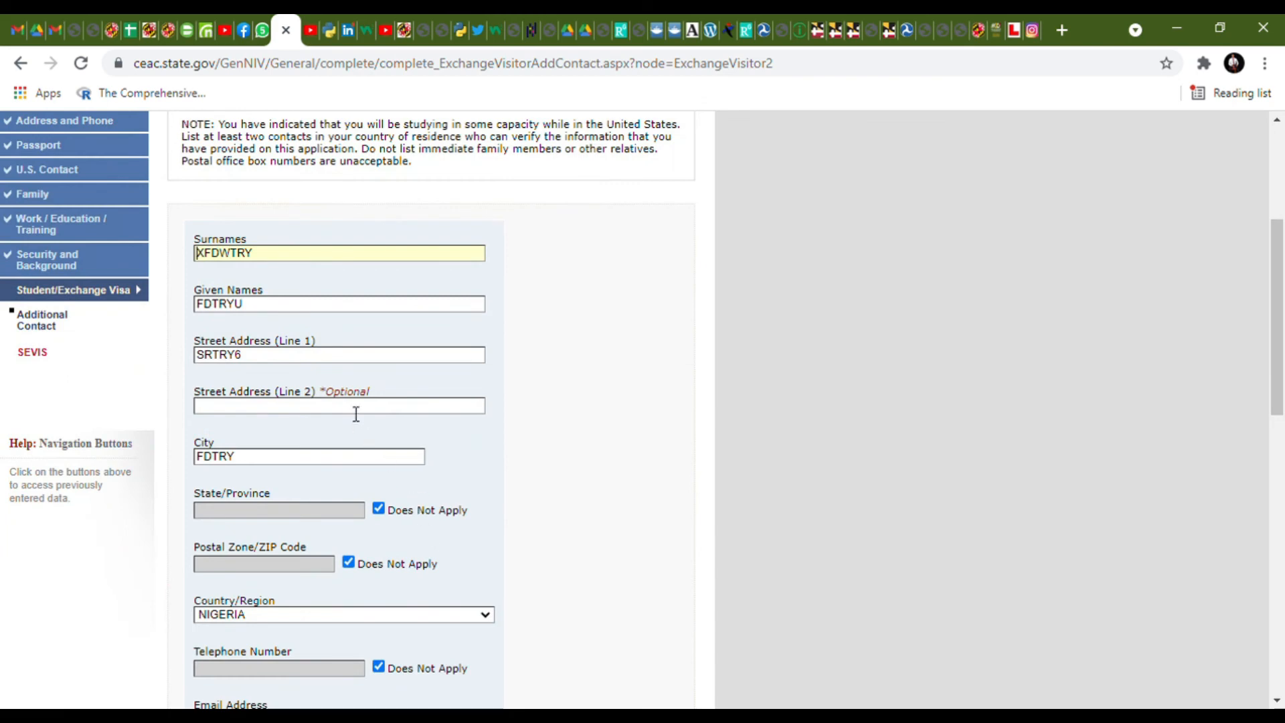
{"action": "left_click_drag", "start_coordinate": [299, 355], "coordinate": [187, 358]}
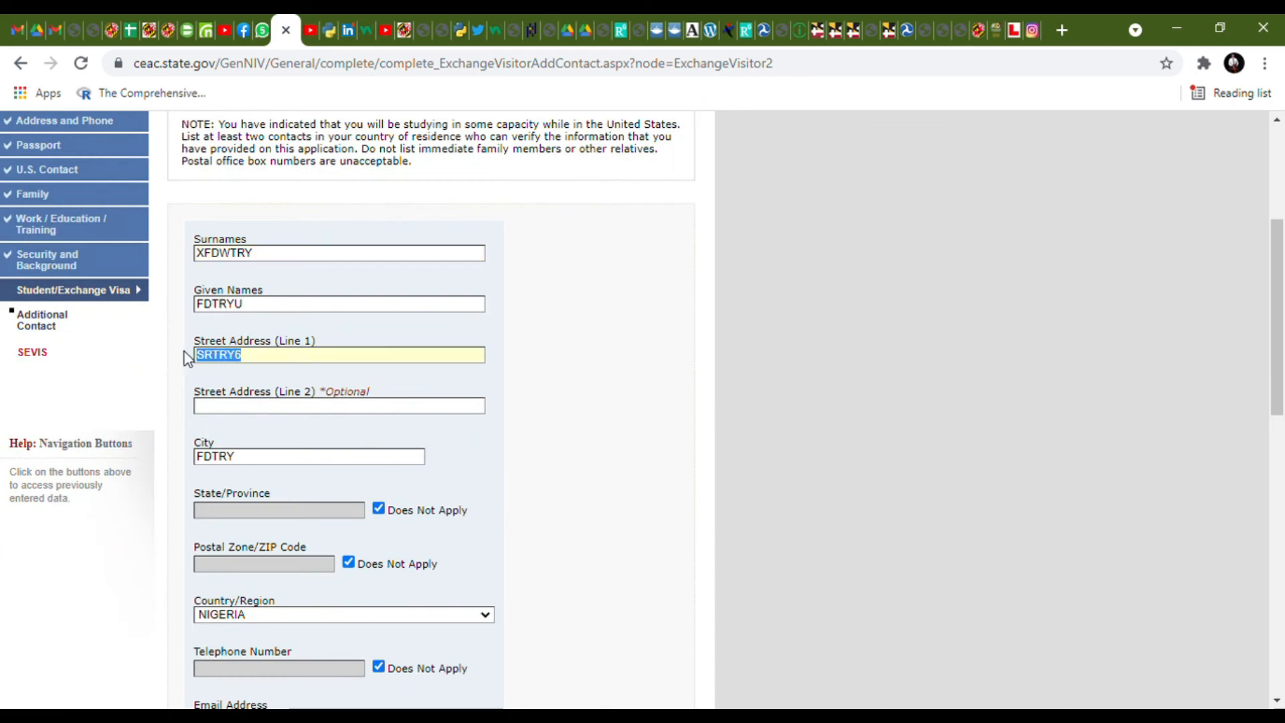
{"action": "scroll", "coordinate": [187, 358], "scroll_direction": "down", "scroll_amount": 7}
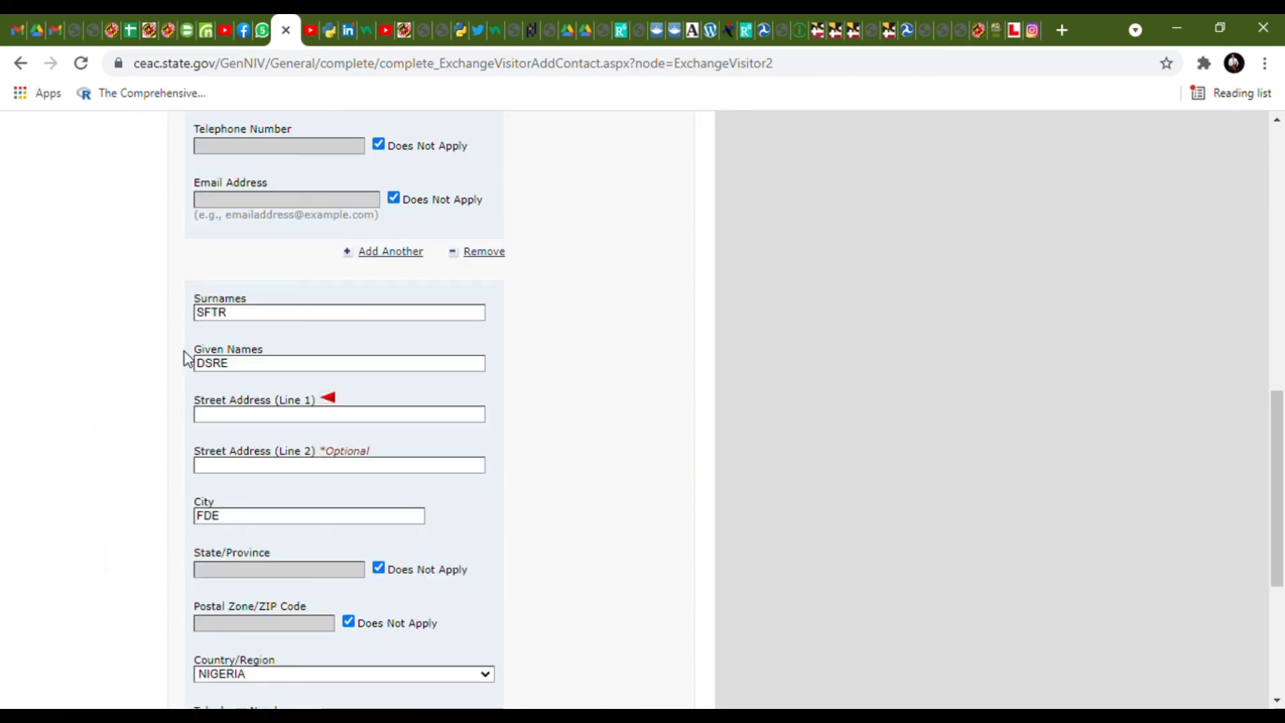
{"action": "left_click", "coordinate": [242, 420]}
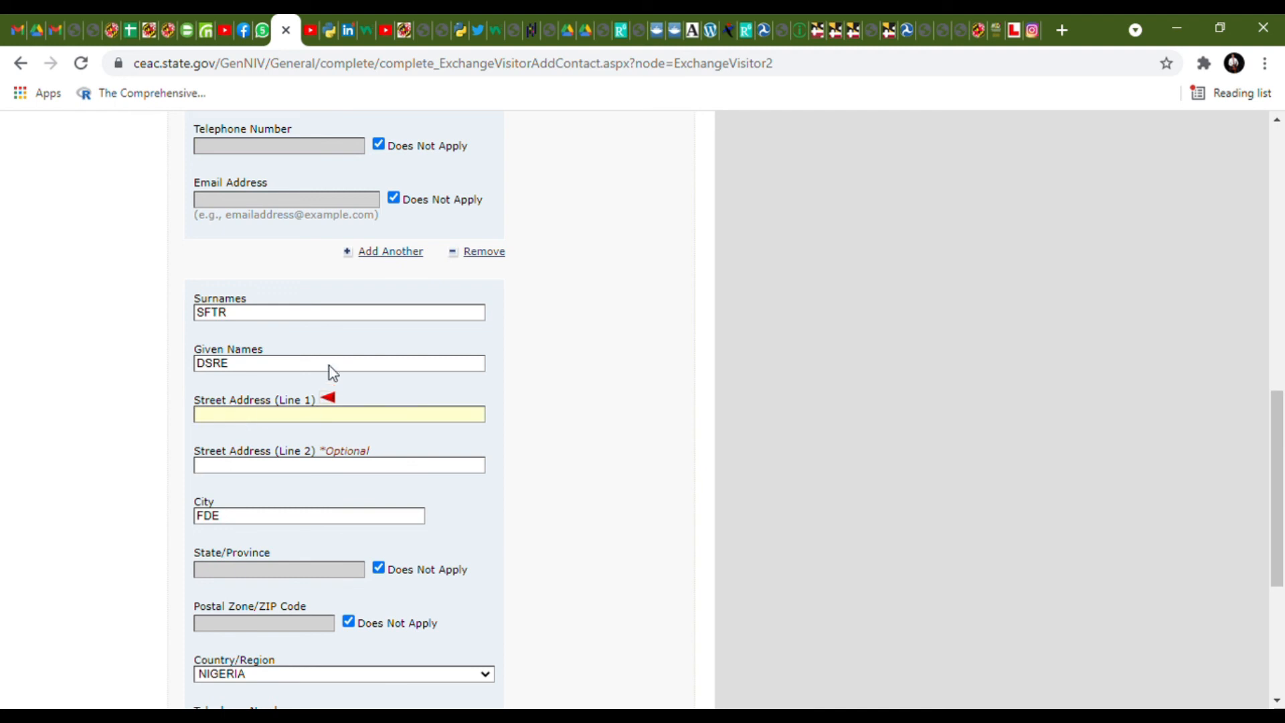
{"action": "left_click", "coordinate": [323, 209]}
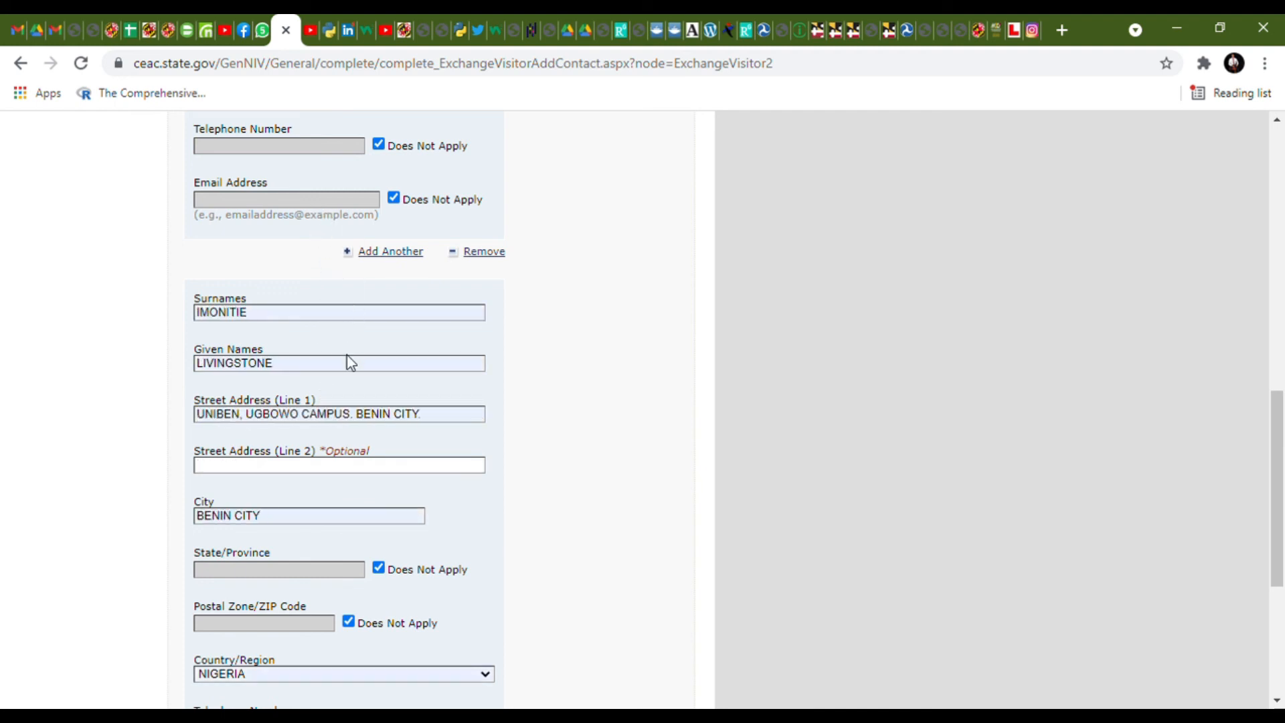
{"action": "scroll", "coordinate": [350, 362], "scroll_direction": "down", "scroll_amount": 5}
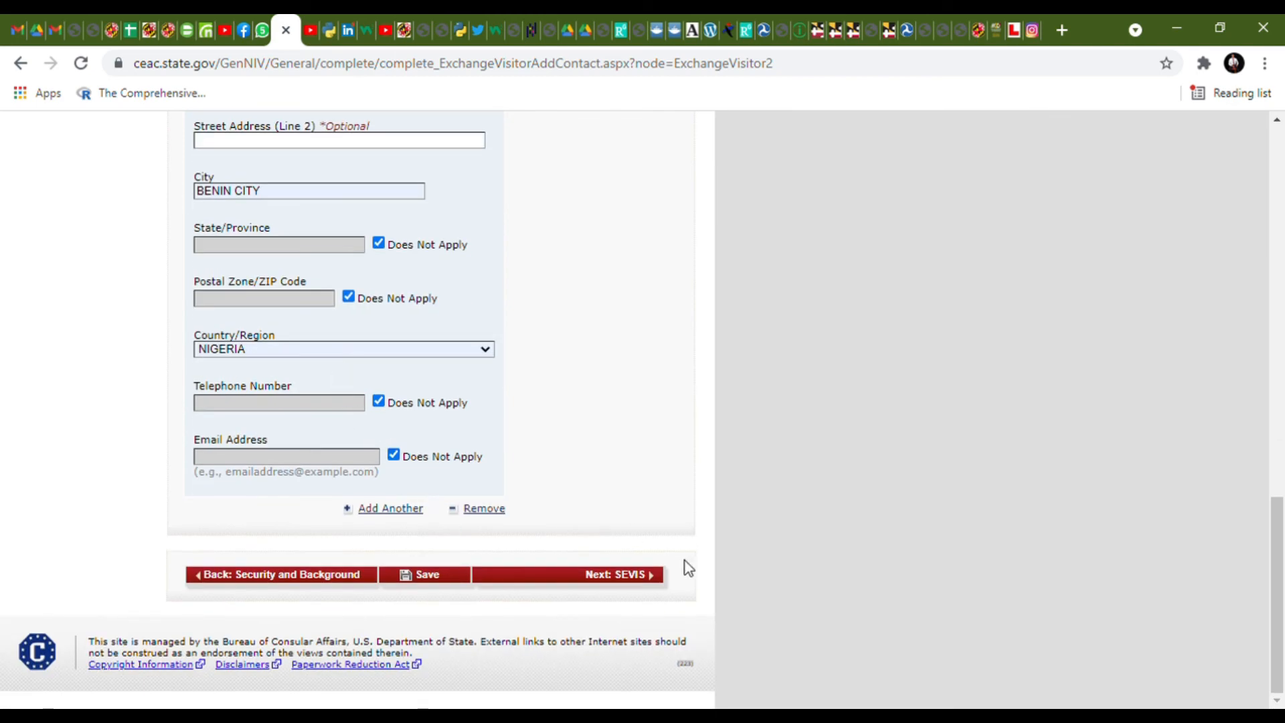
{"action": "left_click", "coordinate": [636, 576]}
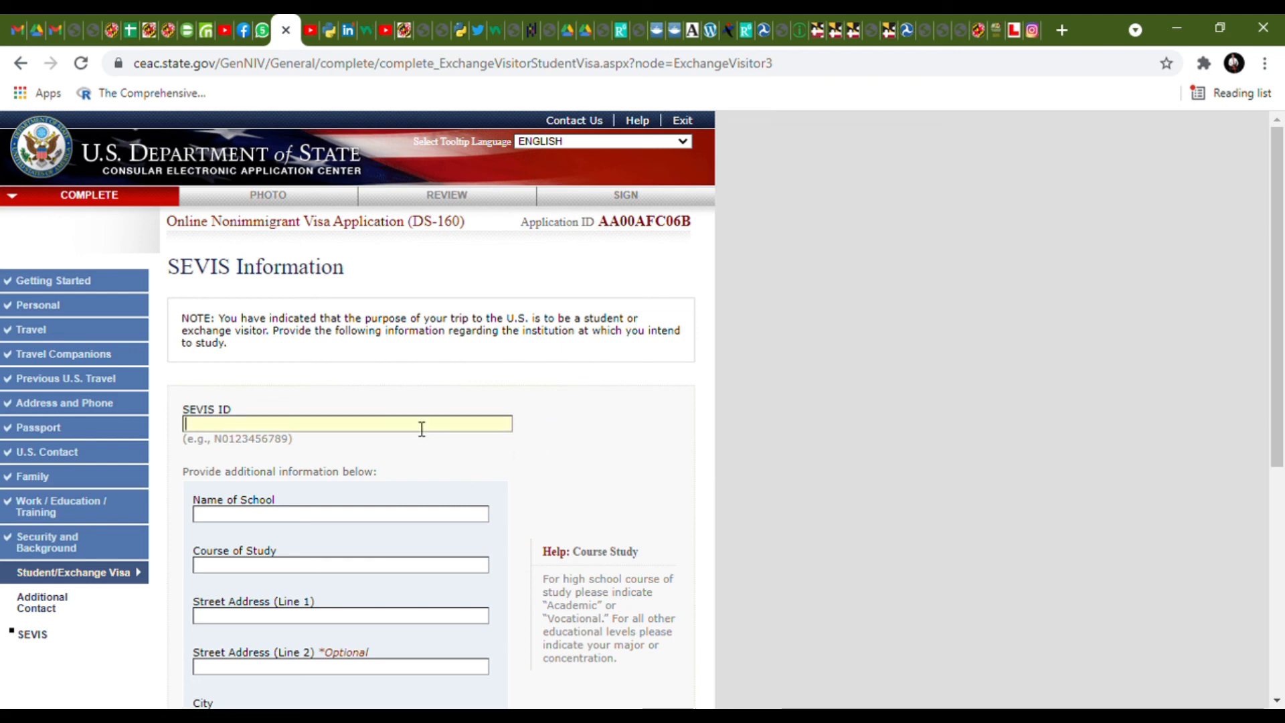
- Paste the SEVIS ID and enter school name XFDSTR with course of study FDATEWTR
{"action": "key", "text": "ctrl+v"}
{"action": "scroll", "coordinate": [399, 462], "scroll_direction": "down", "scroll_amount": 1}
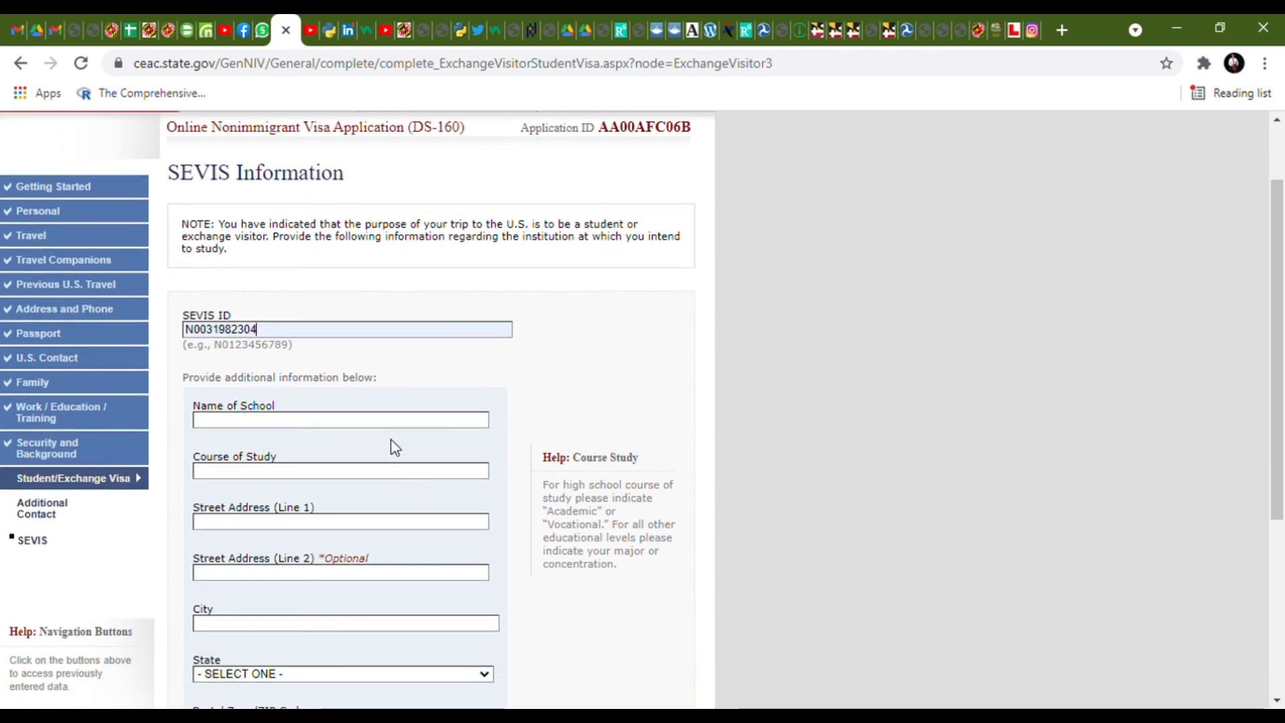
{"action": "left_click", "coordinate": [391, 421]}
{"action": "type", "text": "XFDSTR"}
{"action": "left_click", "coordinate": [334, 472]}
{"action": "type", "text": "FDATEWTR"}
- Enter school street address XFDTRE, city GRY5 and state INDIANA, then attempt ZIP 300213
{"action": "left_click", "coordinate": [311, 520]}
{"action": "type", "text": "XF"}
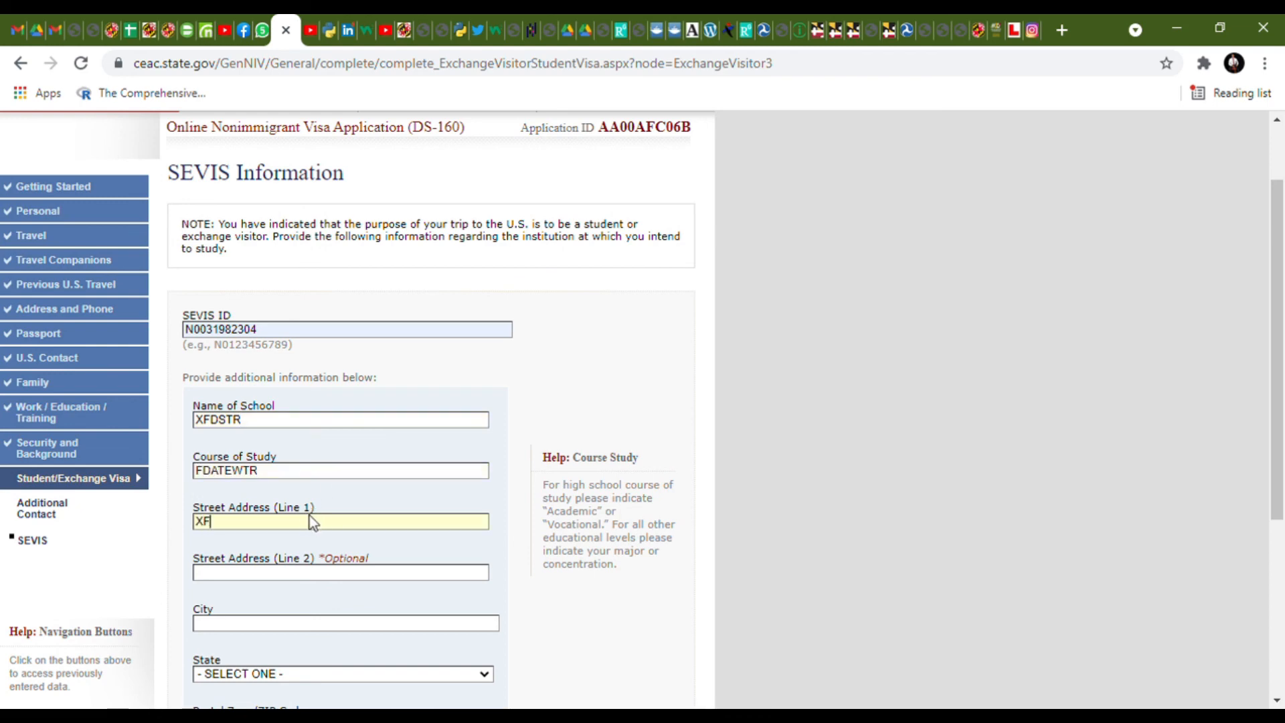
{"action": "type", "text": "DTRE"}
{"action": "scroll", "coordinate": [318, 576], "scroll_direction": "down", "scroll_amount": 1}
{"action": "left_click", "coordinate": [313, 534]}
{"action": "type", "text": "G"}
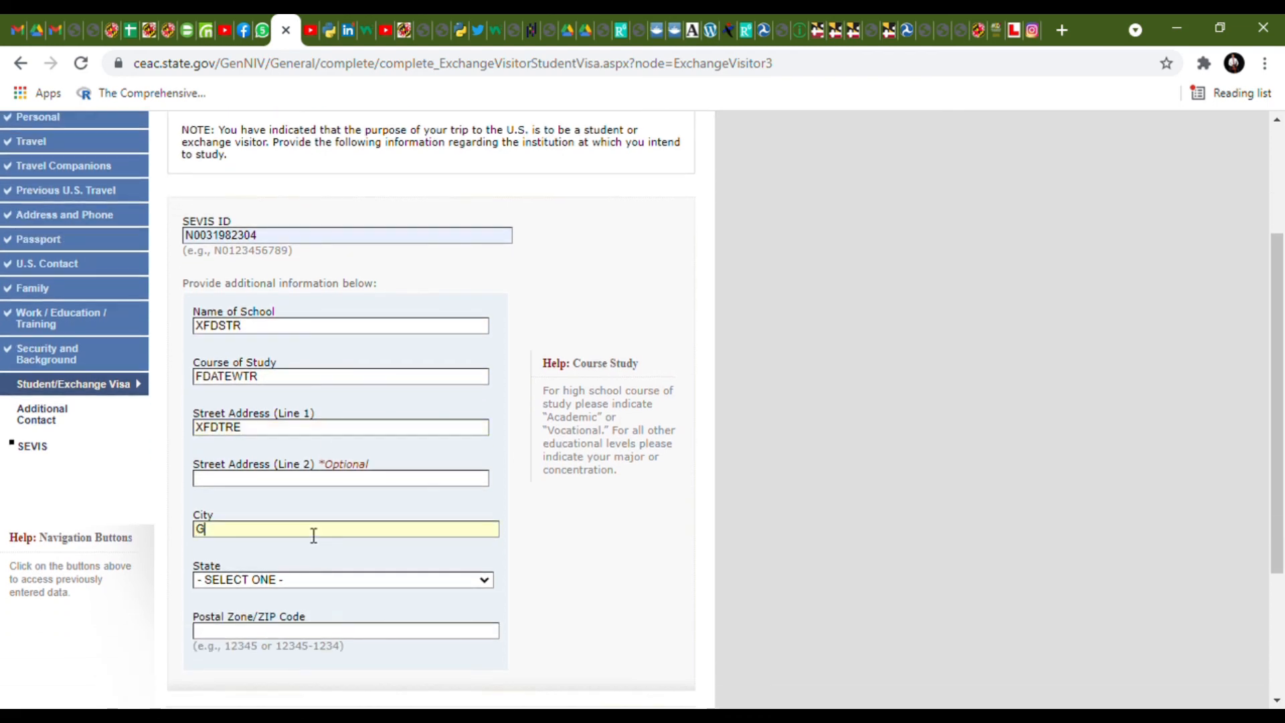
{"action": "type", "text": "RY5"}
{"action": "left_click", "coordinate": [308, 580]}
{"action": "left_click", "coordinate": [289, 515]}
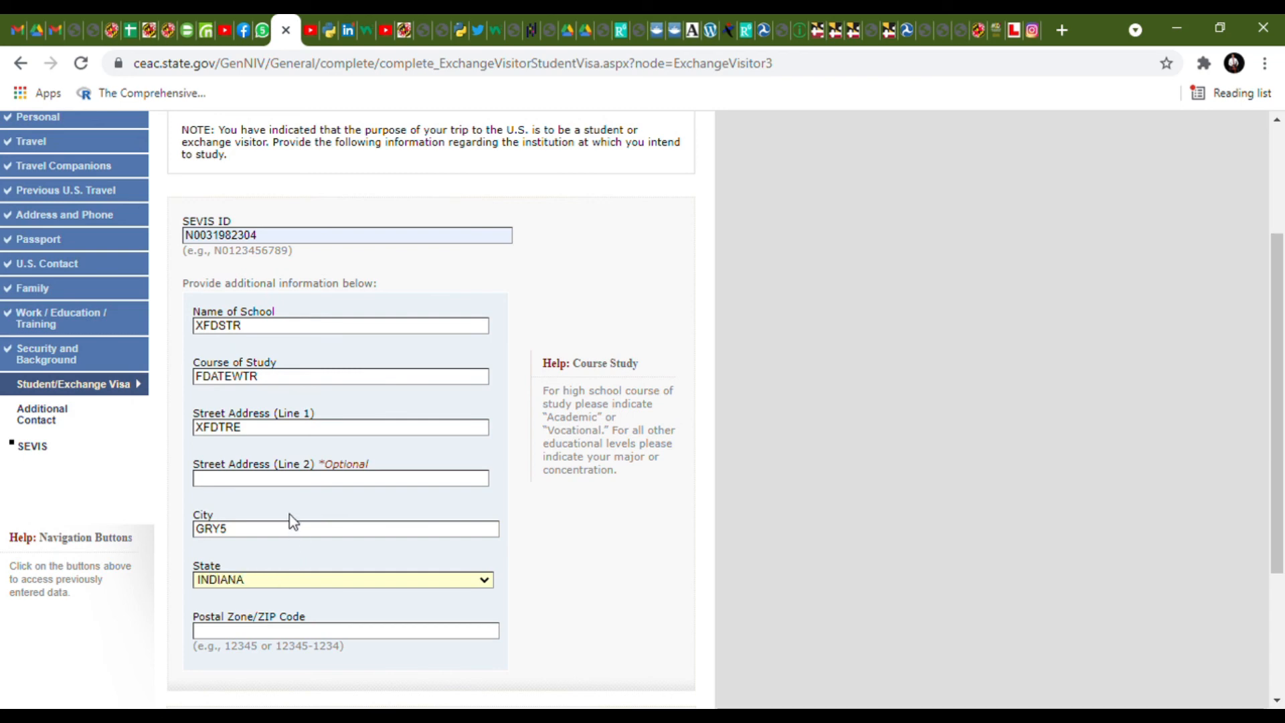
{"action": "left_click", "coordinate": [336, 632]}
{"action": "type", "text": "300213"}
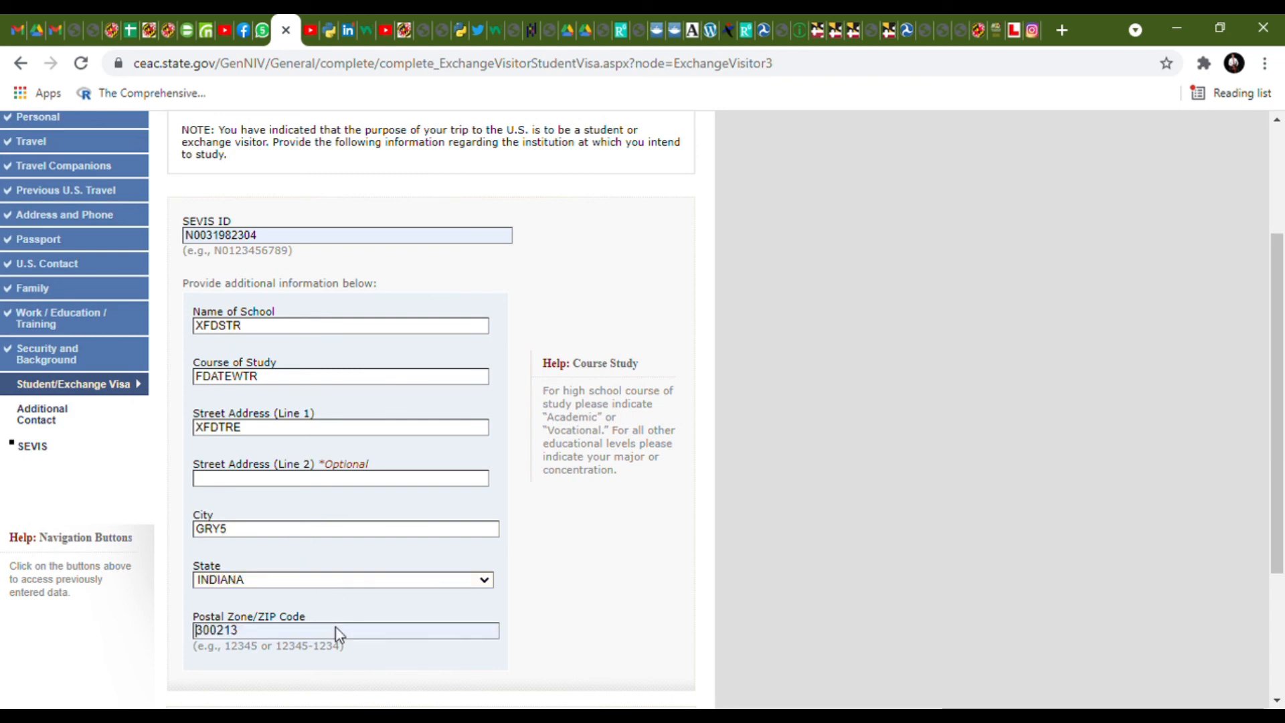
{"action": "left_click", "coordinate": [583, 609]}
{"action": "scroll", "coordinate": [628, 606], "scroll_direction": "down", "scroll_amount": 3}
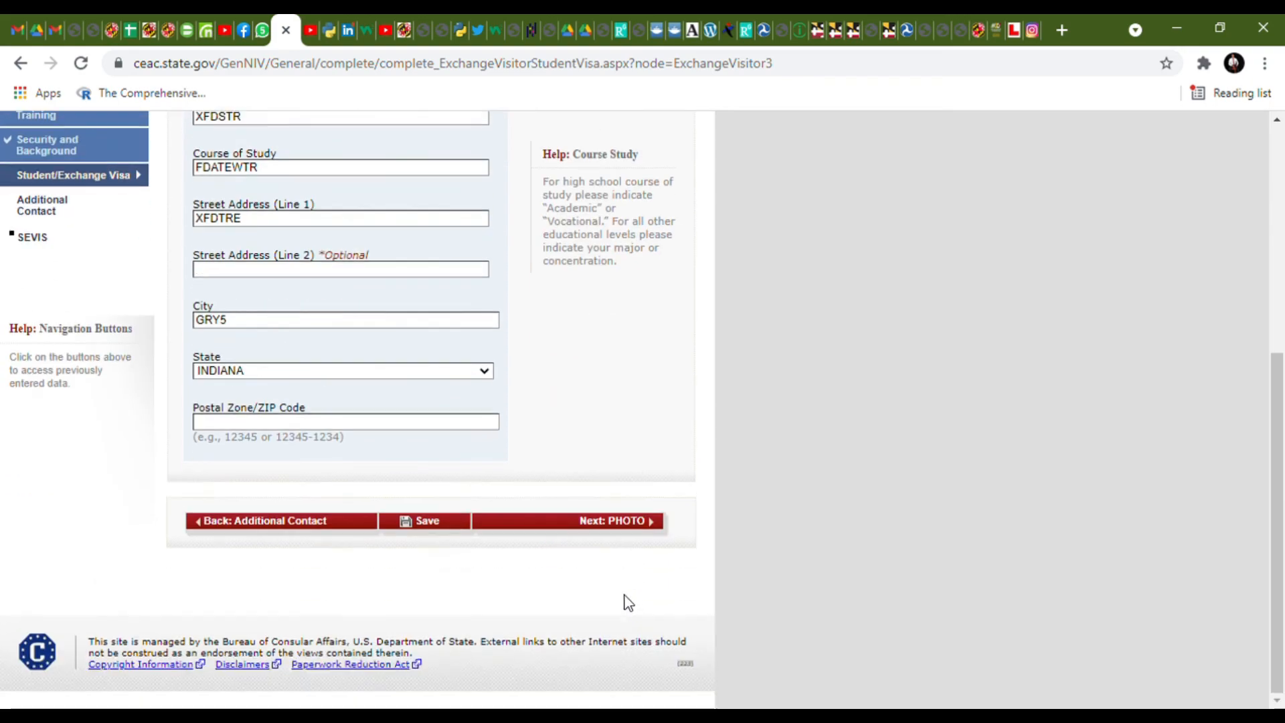
- Clear the missing-ZIP error by autofilling the school address as UNIT C, CSTRW, CONNECTICUT, ZIP 20770
{"action": "left_click", "coordinate": [602, 523]}
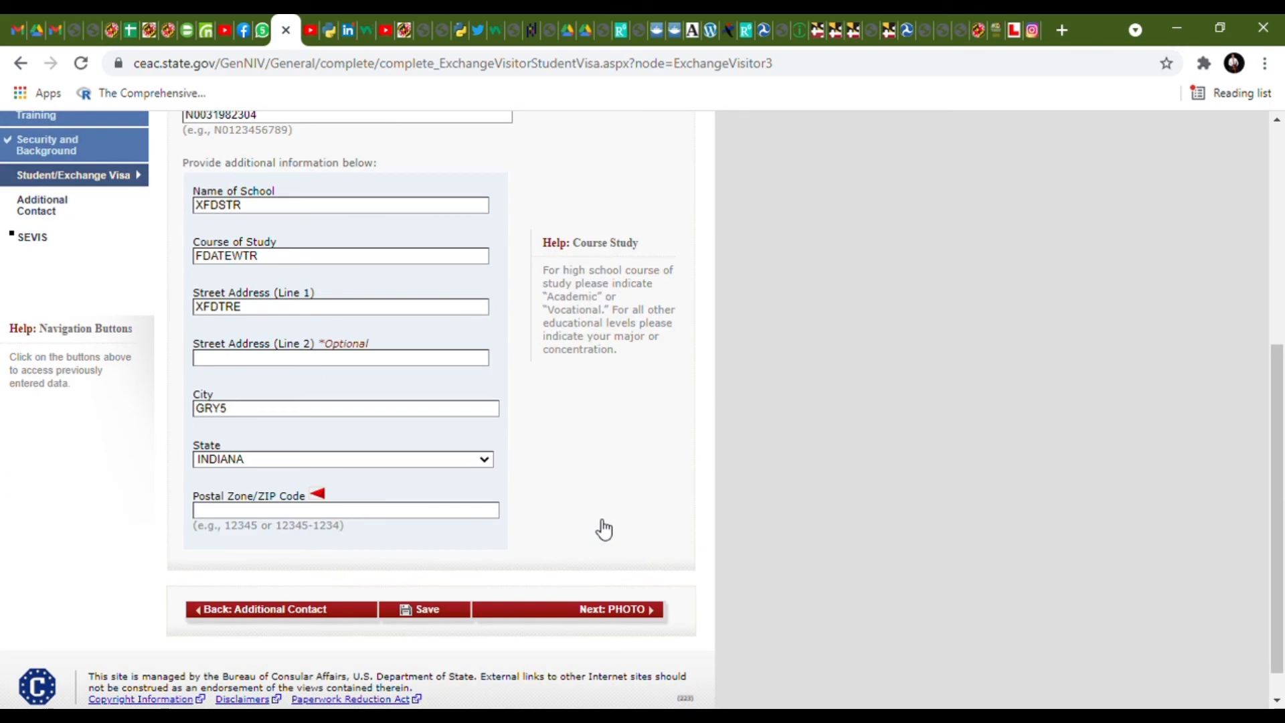
{"action": "scroll", "coordinate": [487, 501], "scroll_direction": "up", "scroll_amount": 5}
{"action": "scroll", "coordinate": [479, 500], "scroll_direction": "down", "scroll_amount": 1}
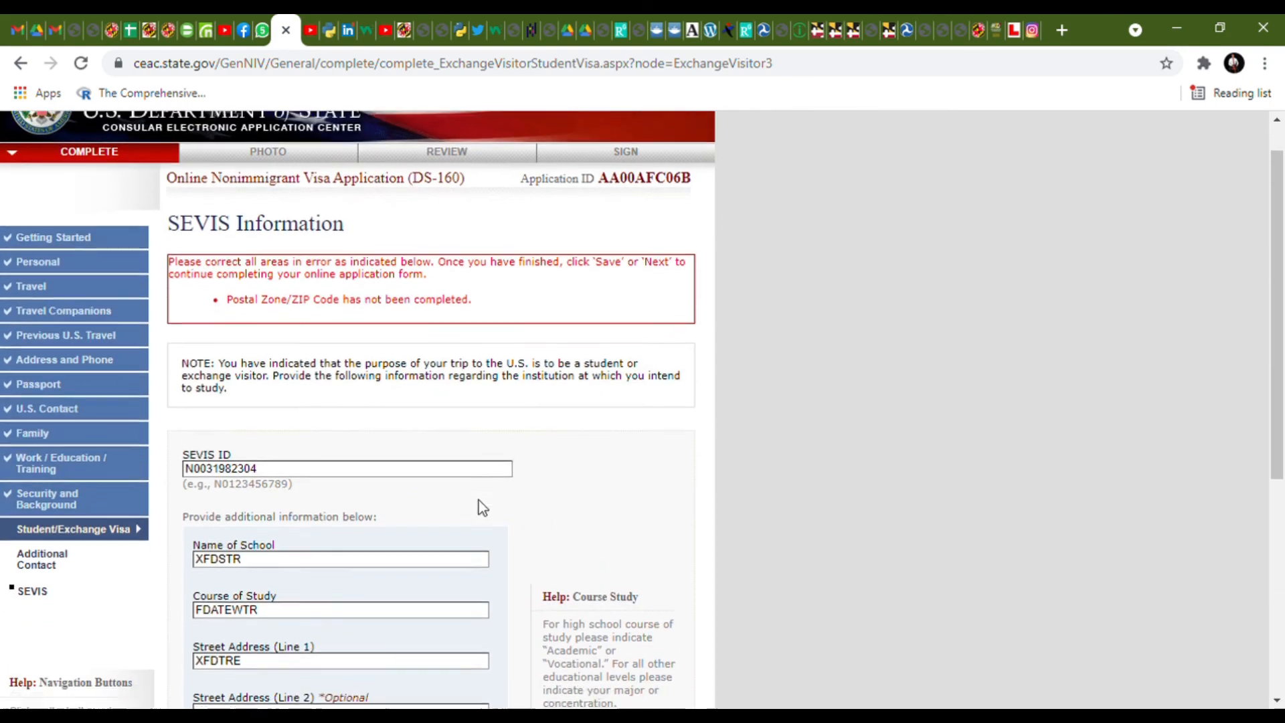
{"action": "scroll", "coordinate": [479, 500], "scroll_direction": "down", "scroll_amount": 5}
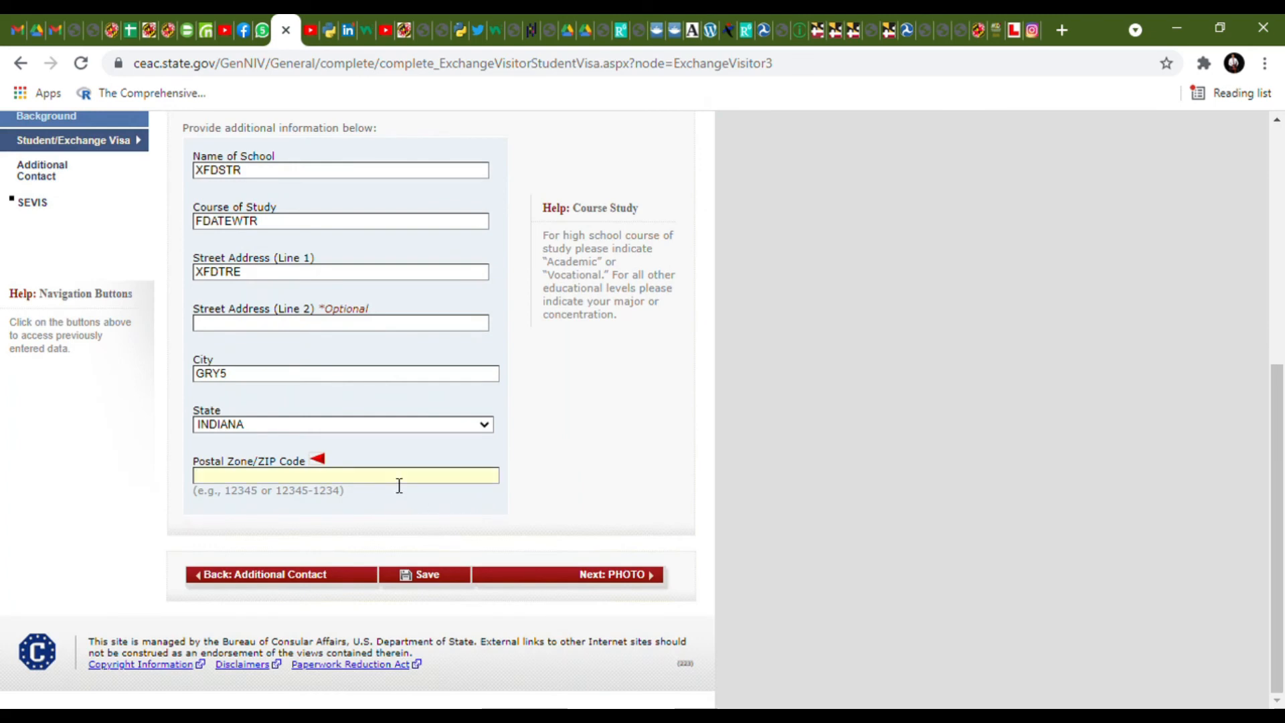
{"action": "left_click", "coordinate": [399, 485]}
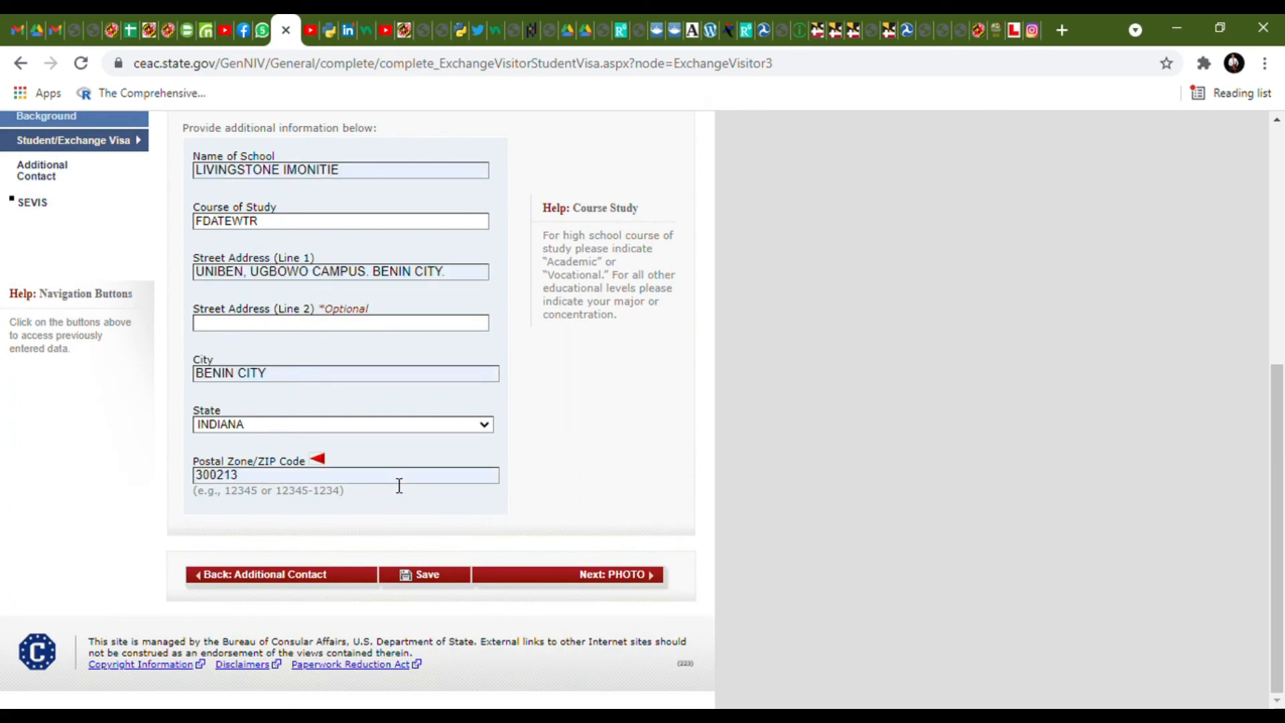
{"action": "left_click", "coordinate": [386, 376]}
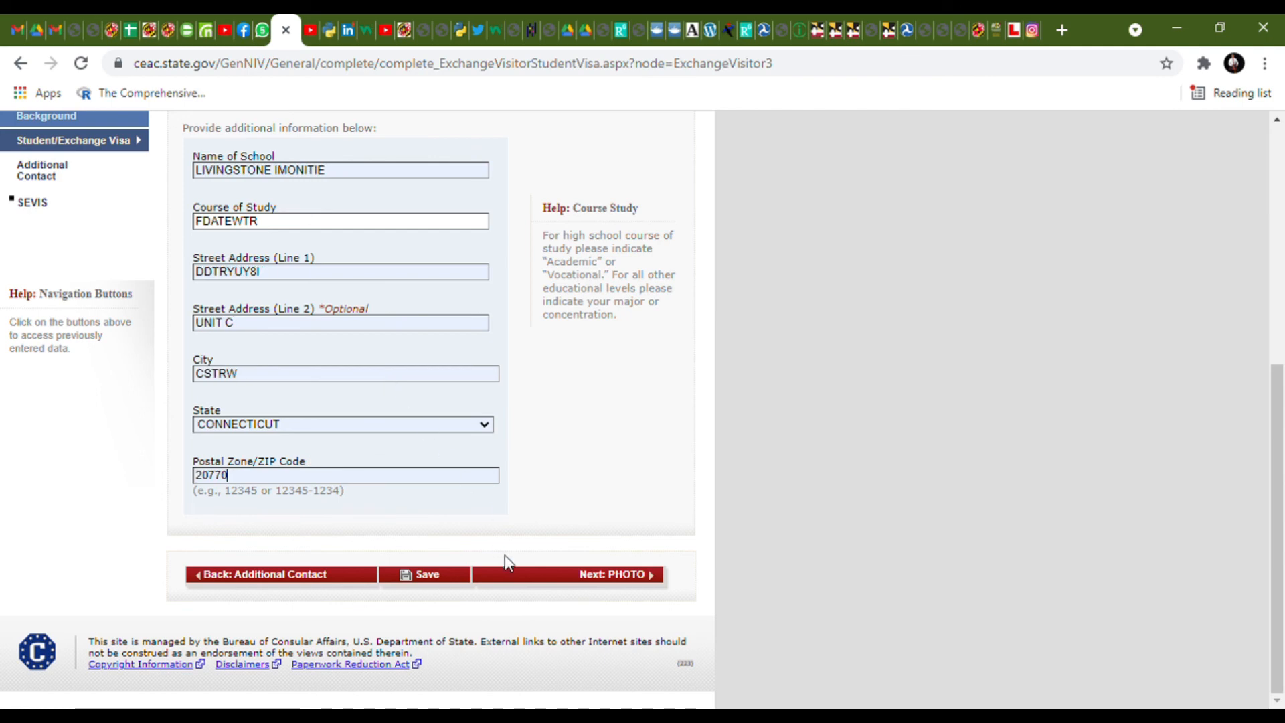
{"action": "left_click", "coordinate": [540, 582]}
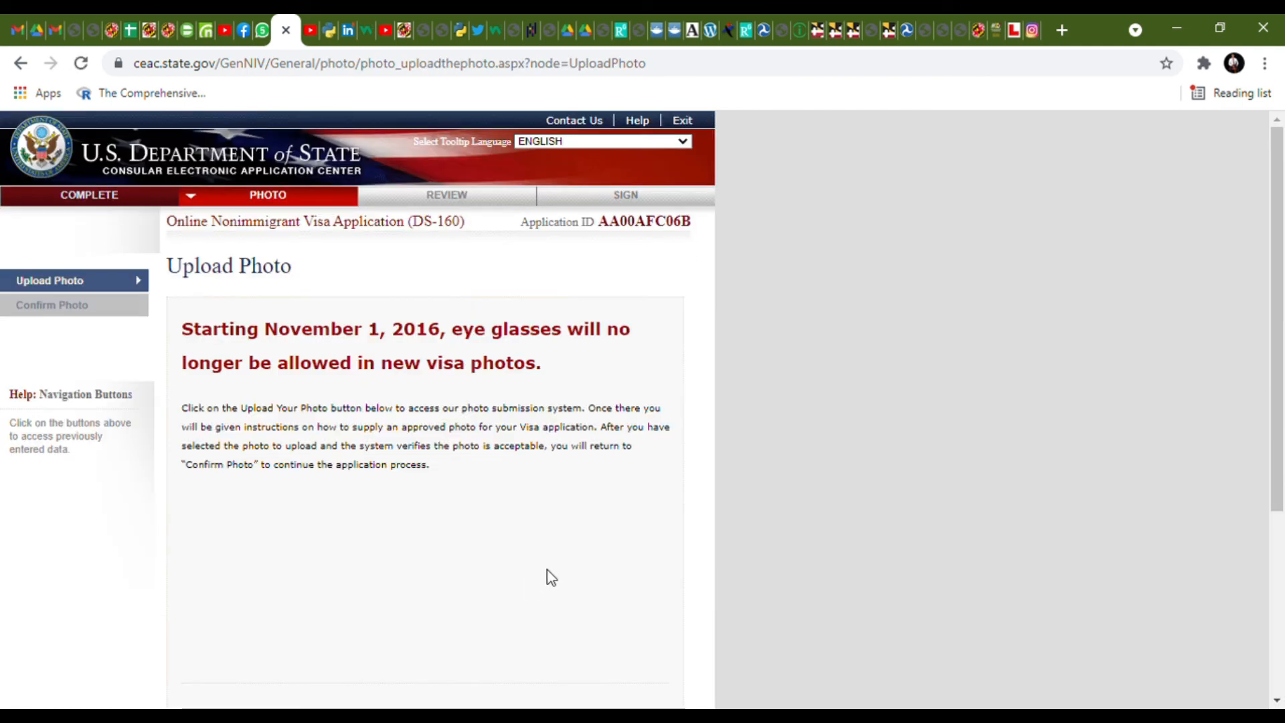
- Scroll up and down through the Upload Photo page to review it
{"action": "scroll", "coordinate": [551, 577], "scroll_direction": "down", "scroll_amount": 5}
{"action": "scroll", "coordinate": [551, 577], "scroll_direction": "up", "scroll_amount": 2}
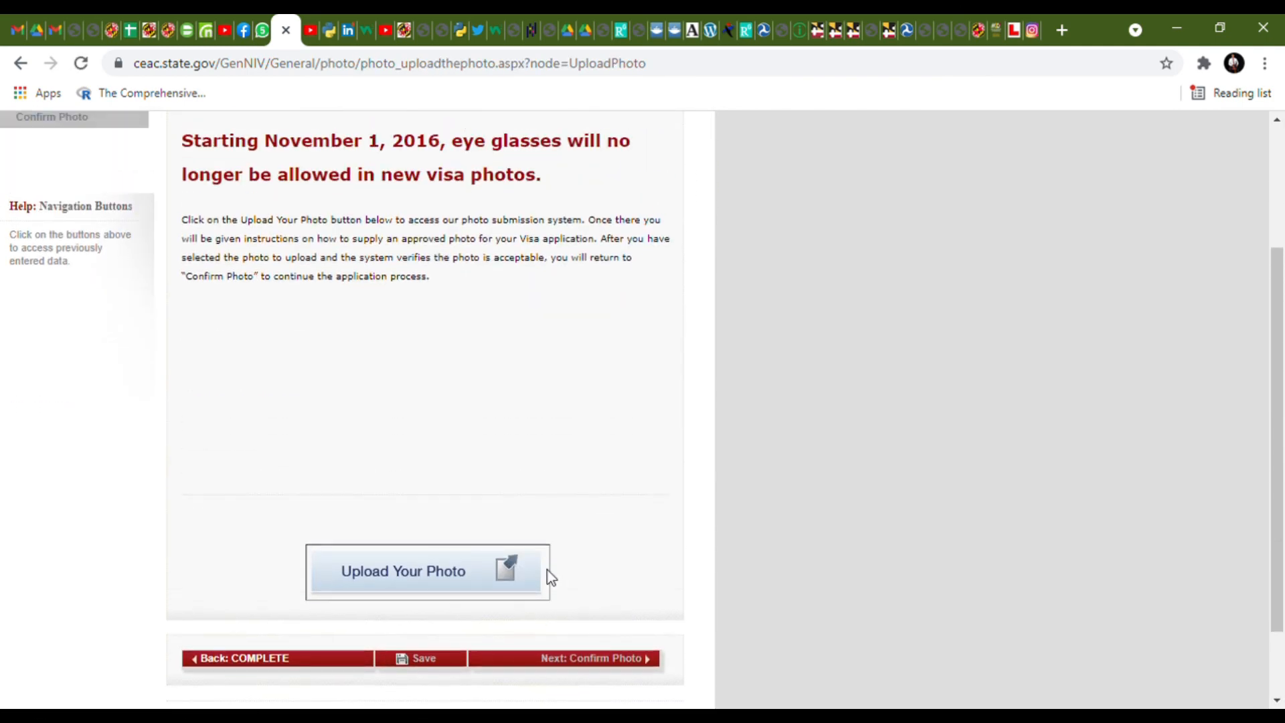
{"action": "scroll", "coordinate": [595, 496], "scroll_direction": "up", "scroll_amount": 1}
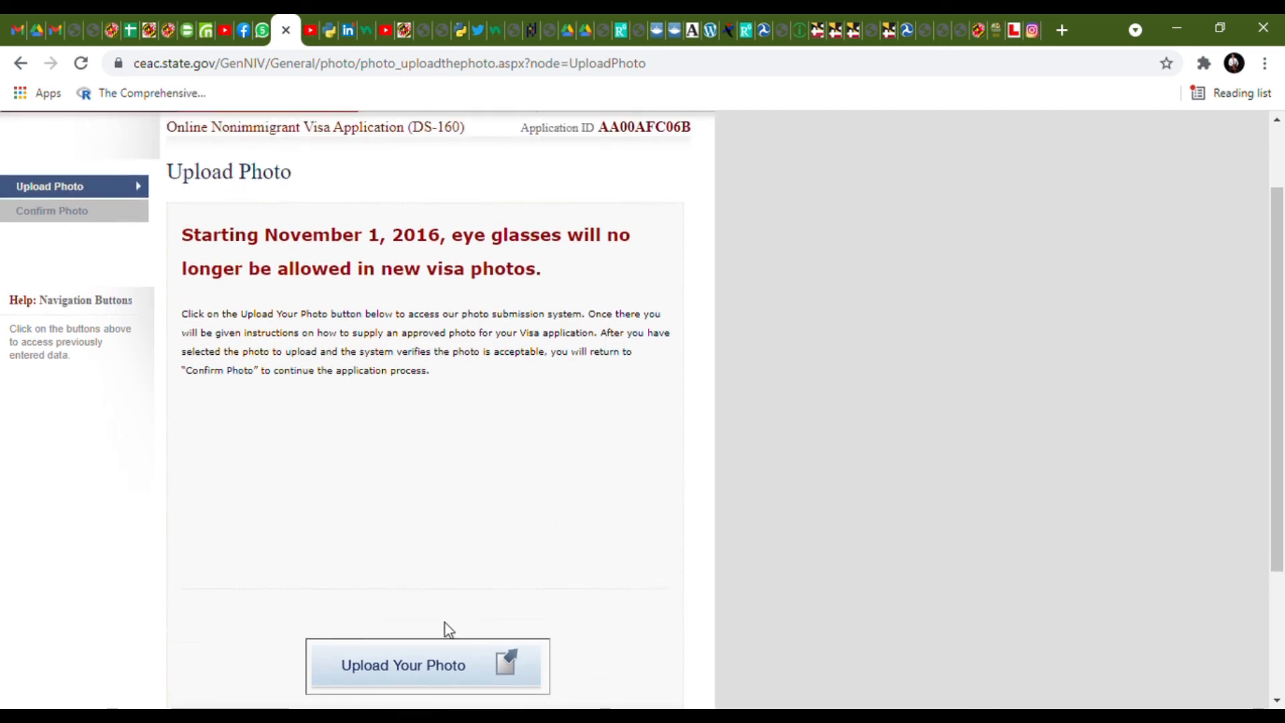
{"action": "scroll", "coordinate": [456, 601], "scroll_direction": "down", "scroll_amount": 2}
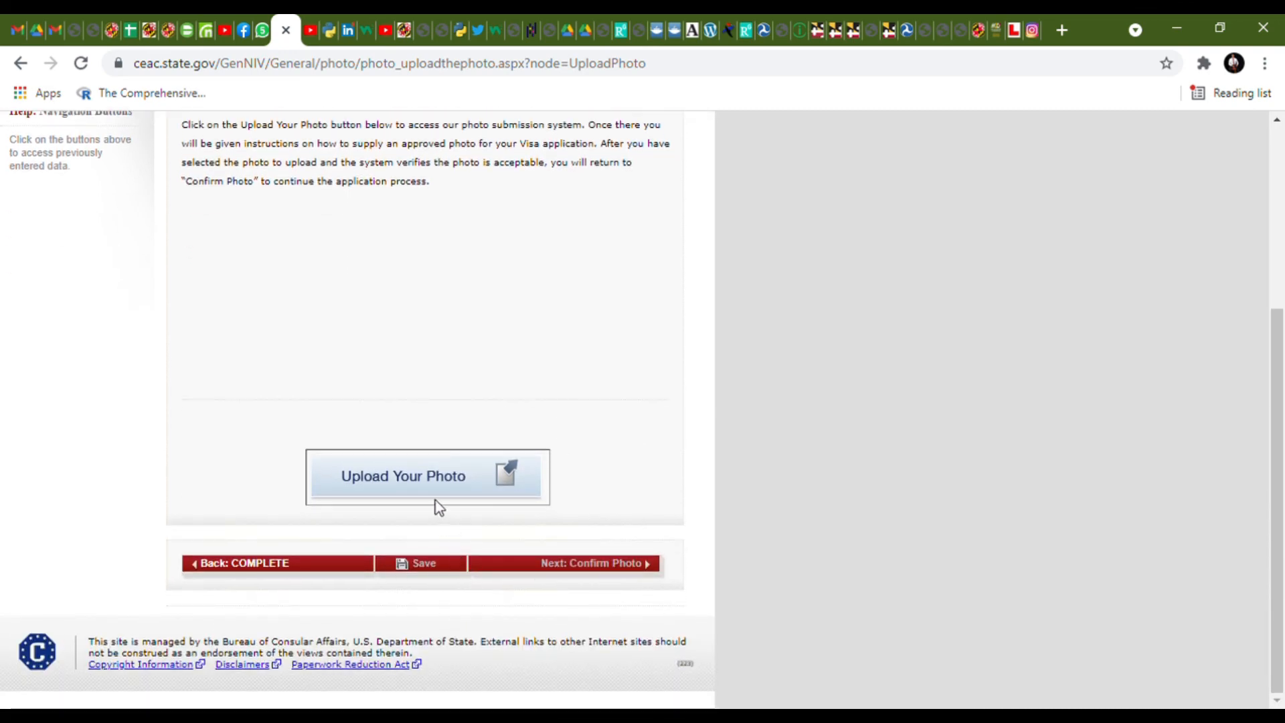
{"action": "scroll", "coordinate": [436, 500], "scroll_direction": "up", "scroll_amount": 3}
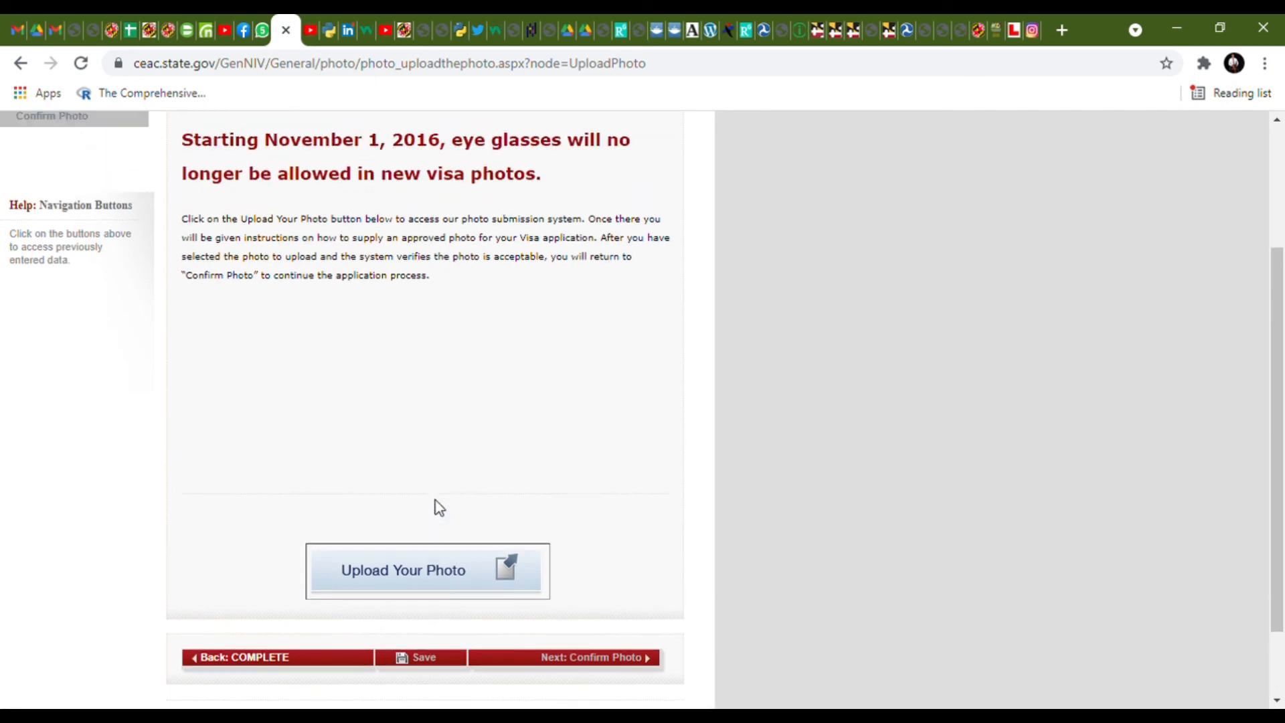
{"action": "scroll", "coordinate": [435, 501], "scroll_direction": "down", "scroll_amount": 2}
{"action": "scroll", "coordinate": [436, 501], "scroll_direction": "up", "scroll_amount": 1}
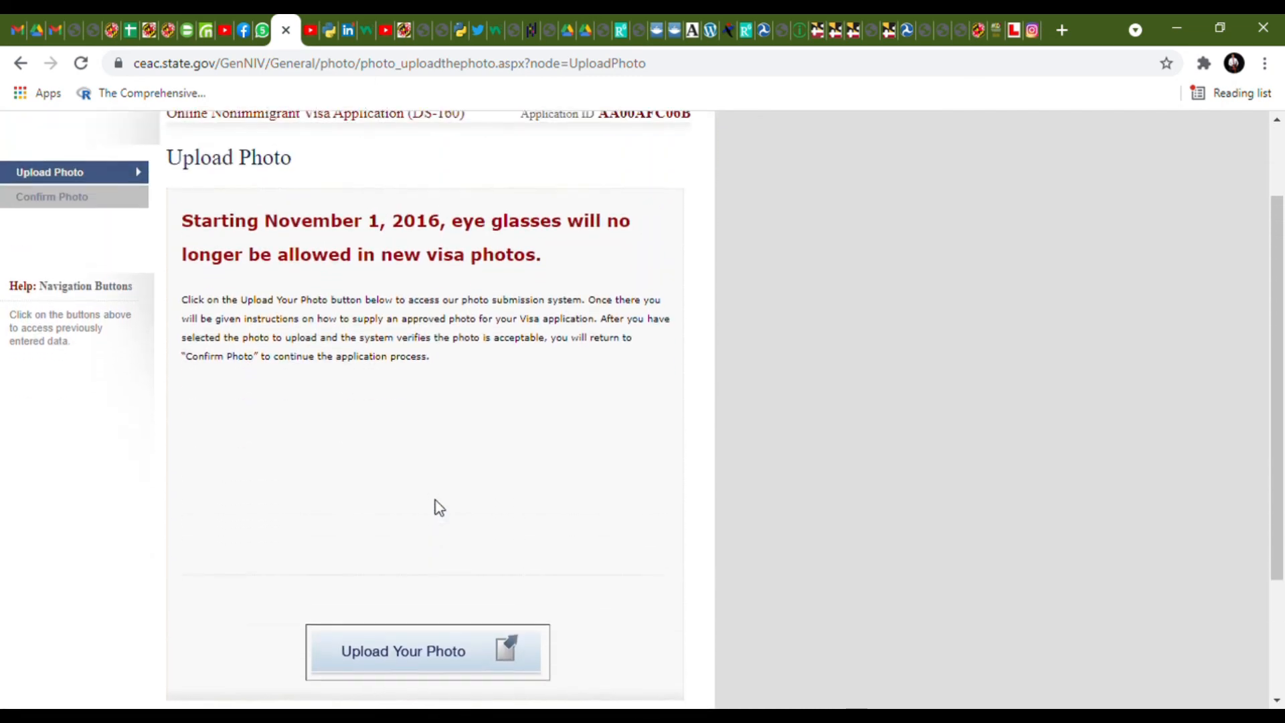
{"action": "scroll", "coordinate": [436, 505], "scroll_direction": "down", "scroll_amount": 2}
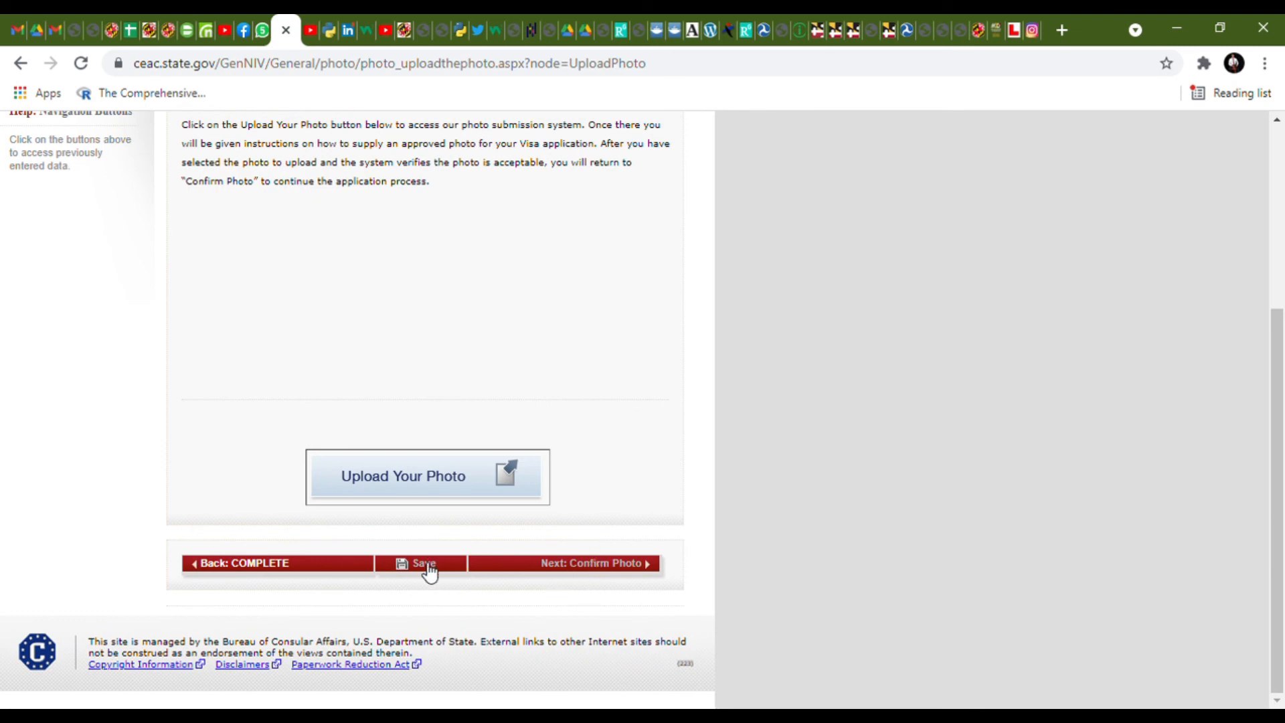
{"action": "scroll", "coordinate": [418, 351], "scroll_direction": "up", "scroll_amount": 3}
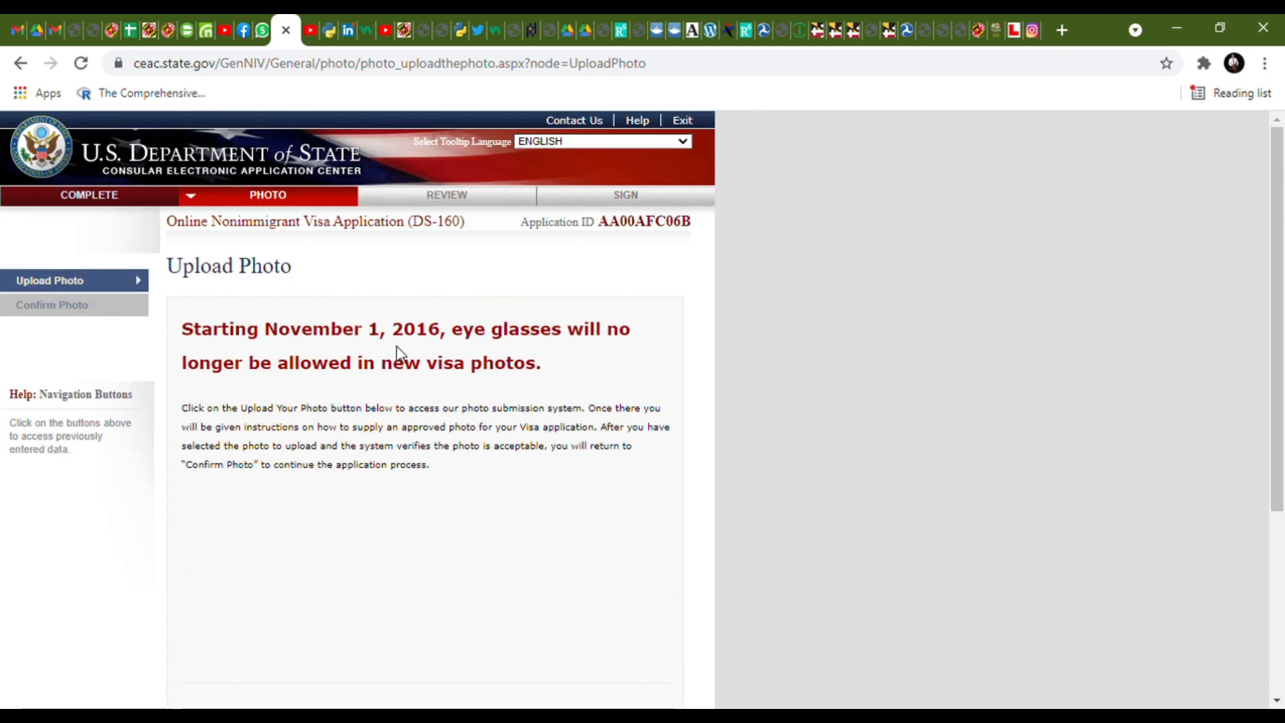